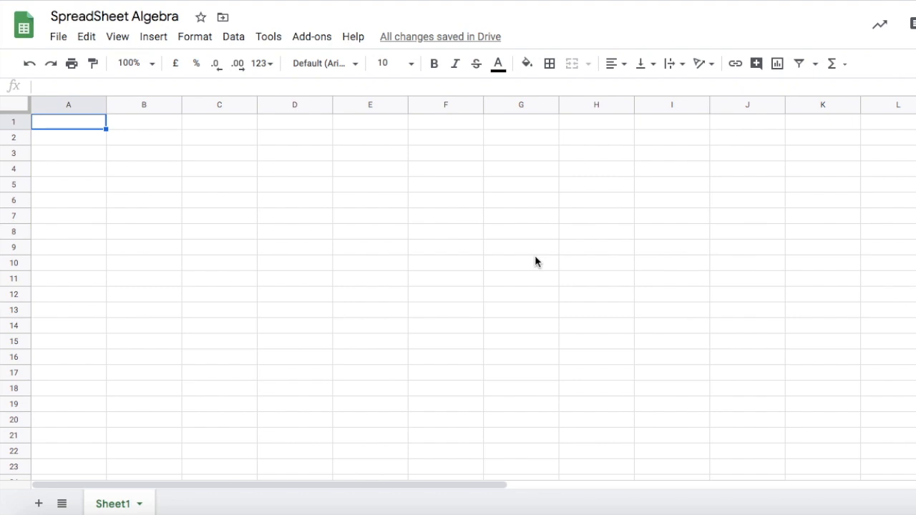
Apply light grey borders to every cell of the whole sheet.
key(ctrl+a)
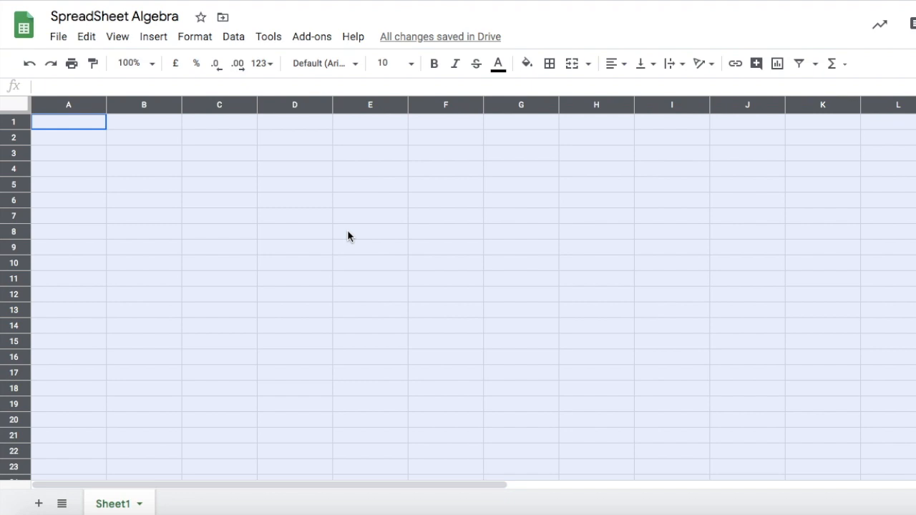
click(550, 66)
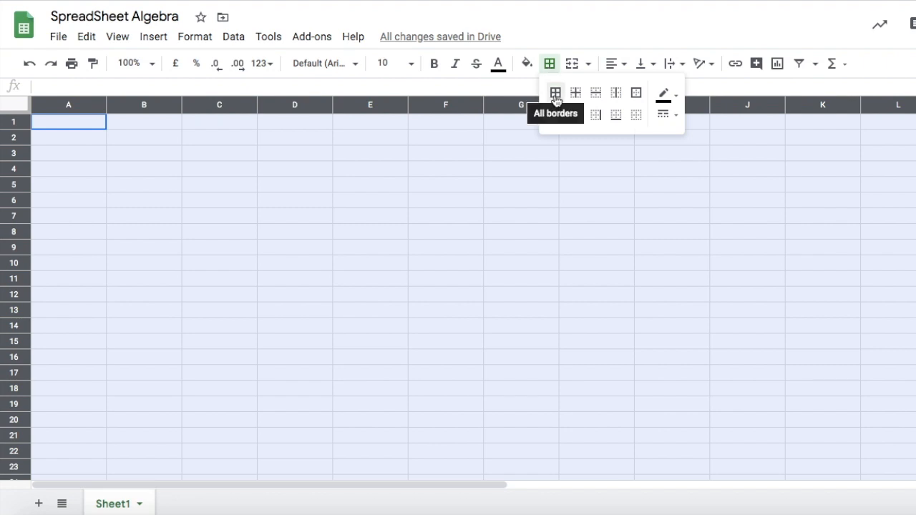
click(676, 97)
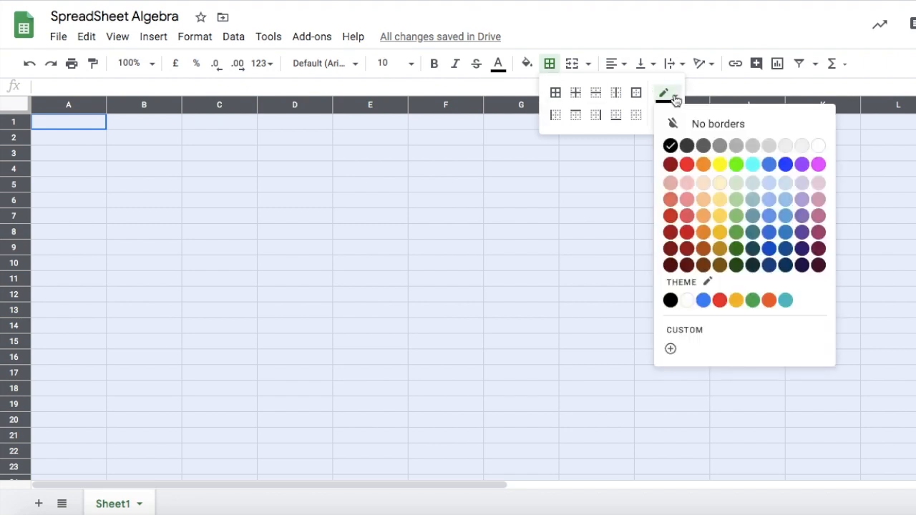
click(769, 147)
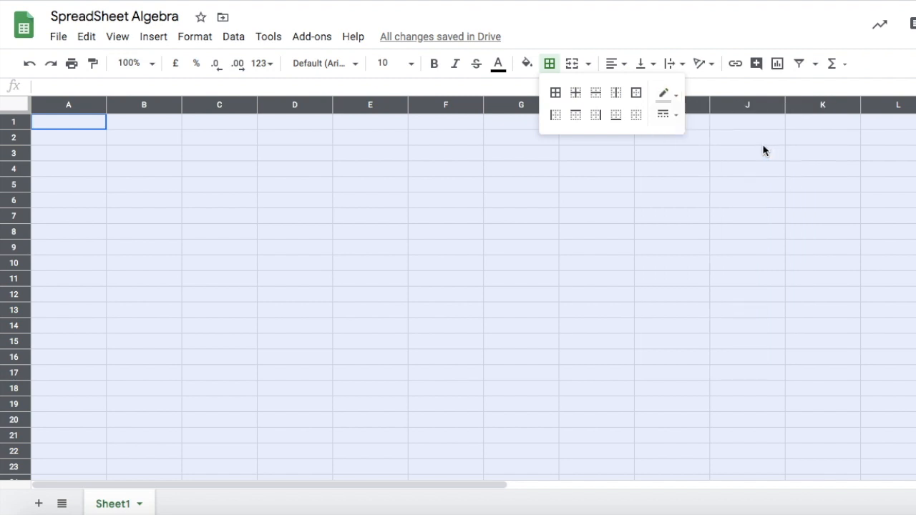
click(556, 94)
Resize all columns narrower and all rows taller so the cells form a square grid.
drag(257, 106, 205, 107)
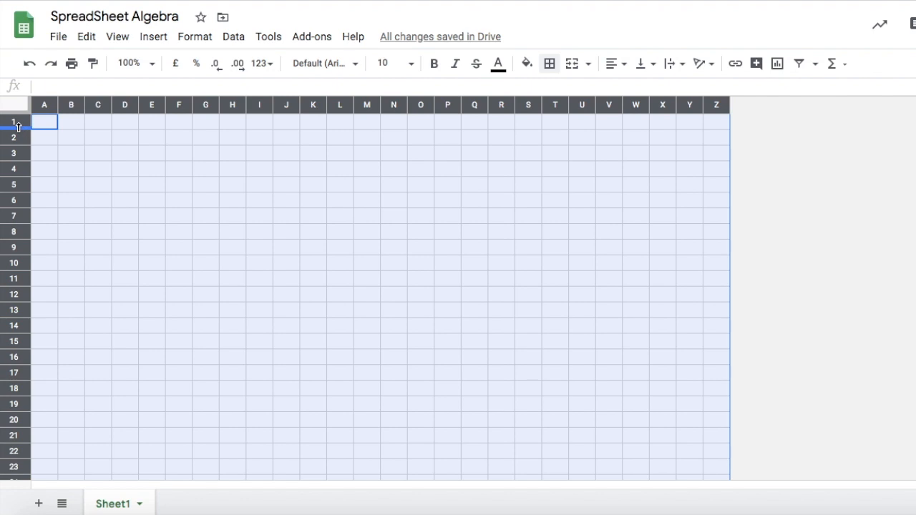
drag(19, 127, 14, 142)
drag(58, 107, 63, 110)
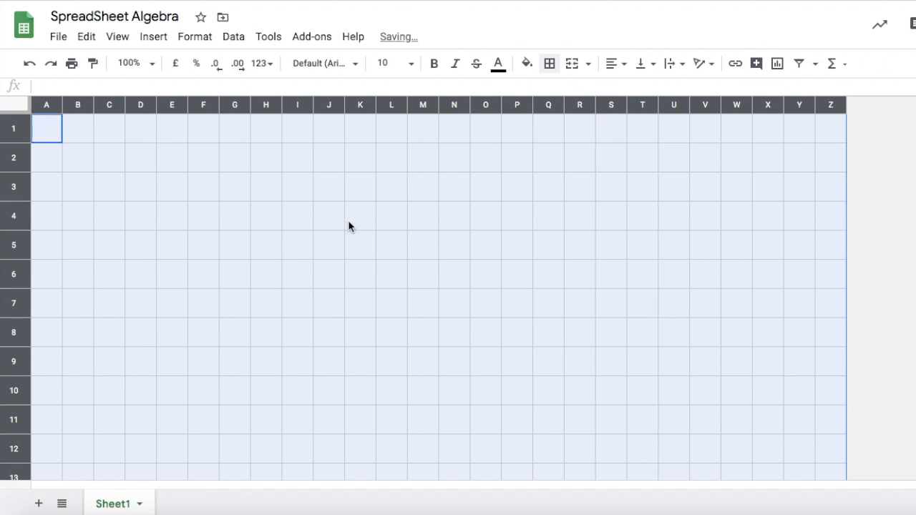
Open the print settings preview of the grid sheet and close it again.
scroll(349, 221, down, 10)
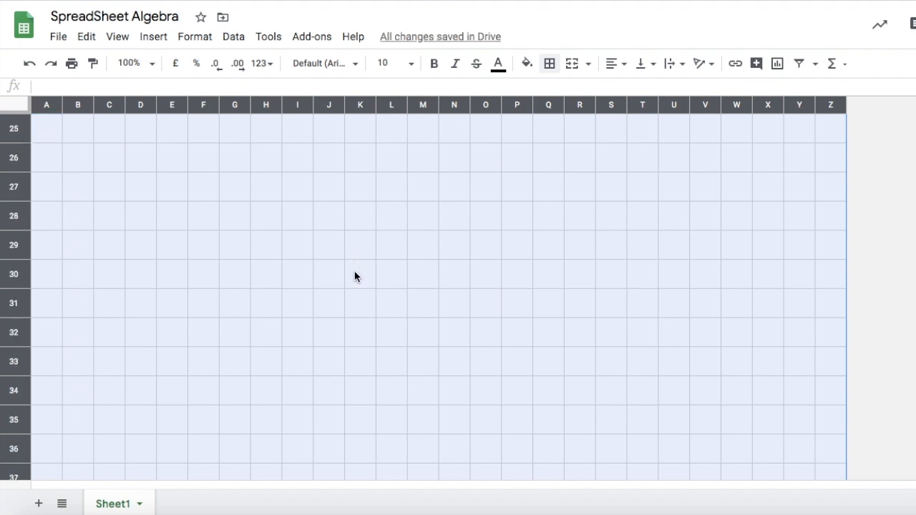
click(58, 37)
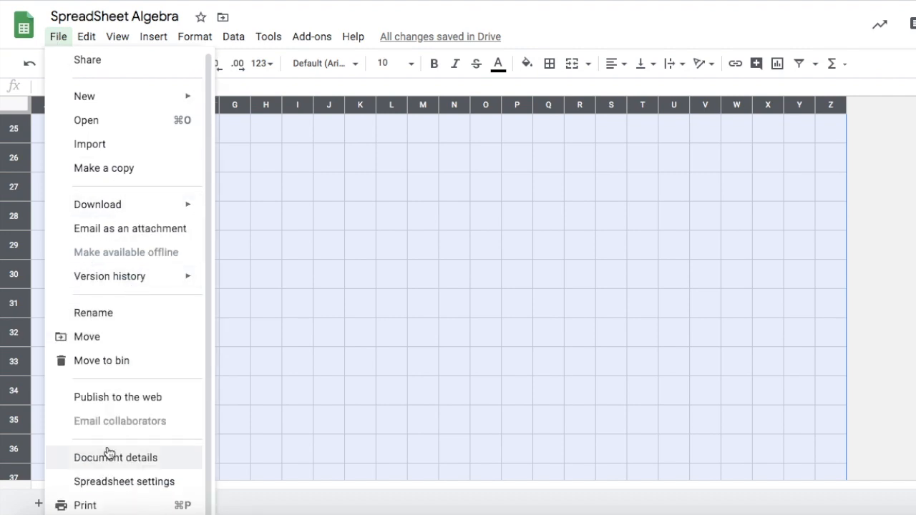
click(101, 506)
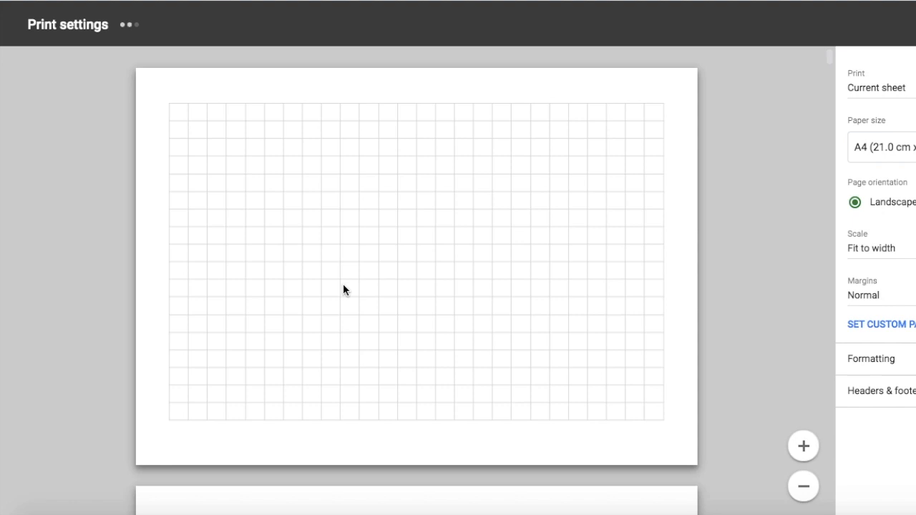
click(914, 26)
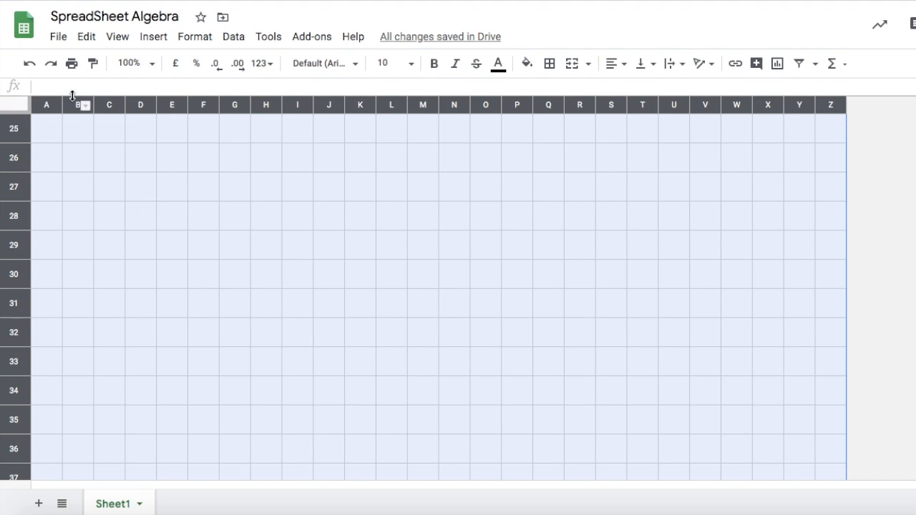
Resize all columns and rows back to roughly normal spreadsheet proportions and deselect the sheet.
drag(63, 105, 111, 114)
scroll(20, 141, up, 8)
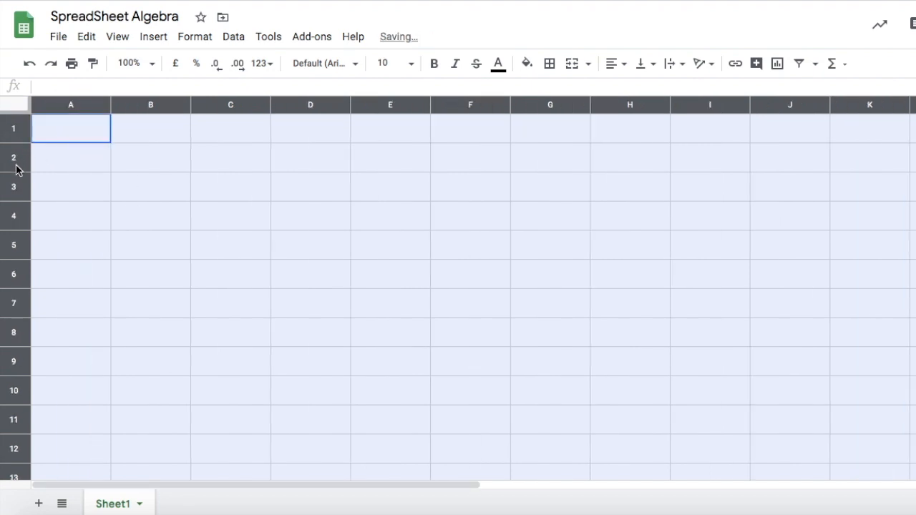
mouse_move(18, 142)
mouse_down()
mouse_move(20, 129)
mouse_move(19, 139)
mouse_up()
mouse_move(111, 107)
mouse_down()
mouse_move(91, 107)
mouse_move(100, 107)
mouse_up()
drag(24, 139, 38, 134)
drag(100, 104, 90, 104)
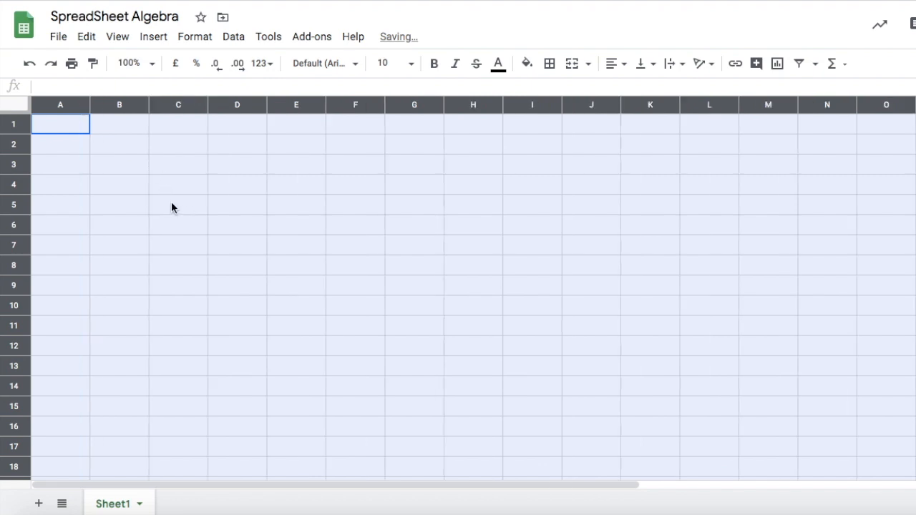
click(171, 204)
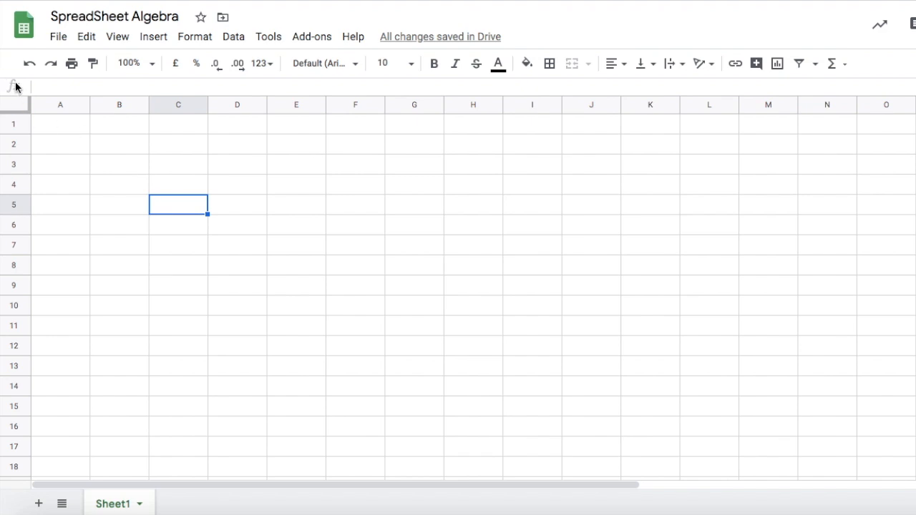
Enter the numbers 1, 2 and 3 in cells A1 to A3.
click(69, 132)
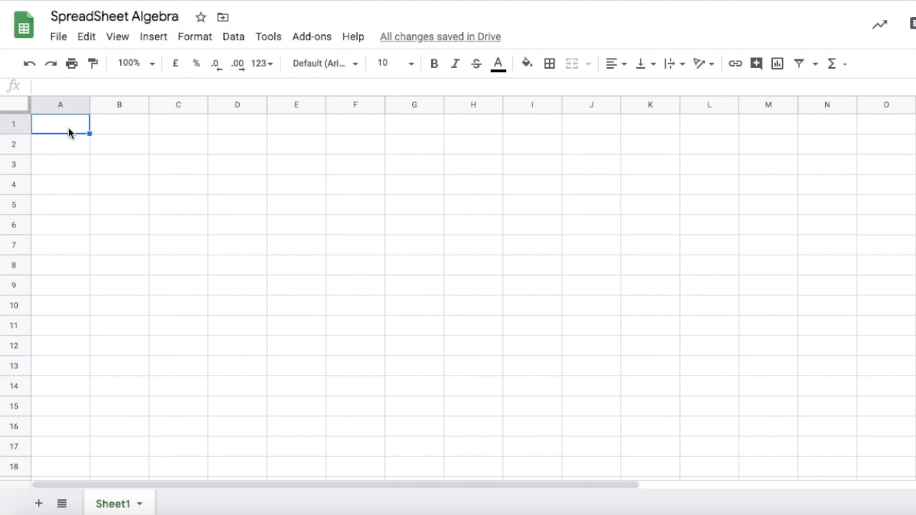
text(1)
click(60, 150)
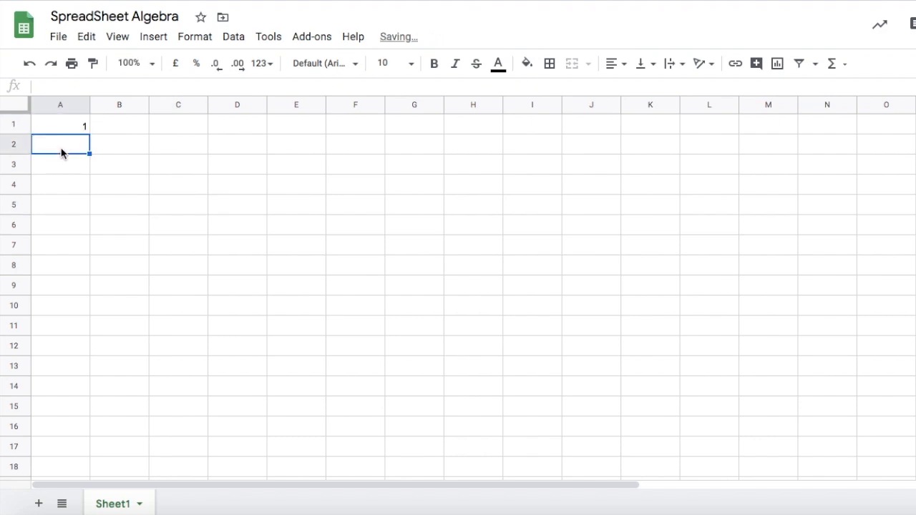
text(2)
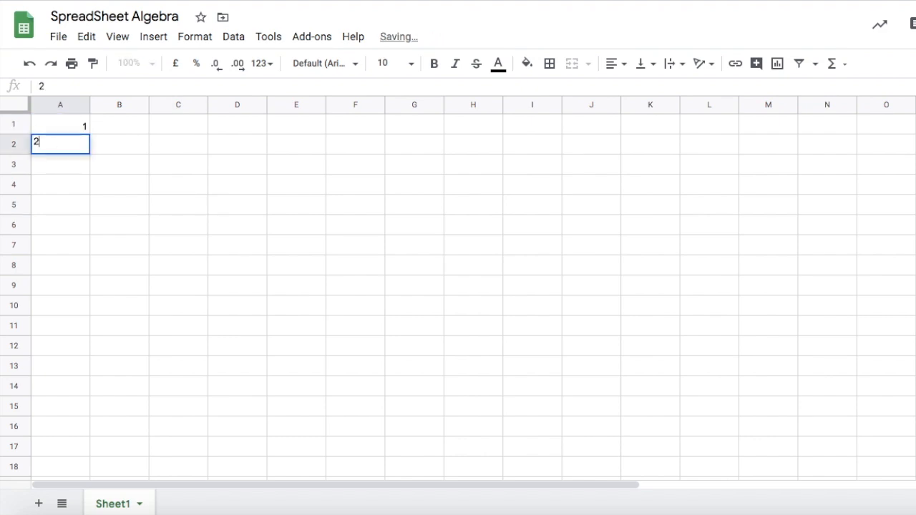
click(72, 169)
text(3)
click(153, 190)
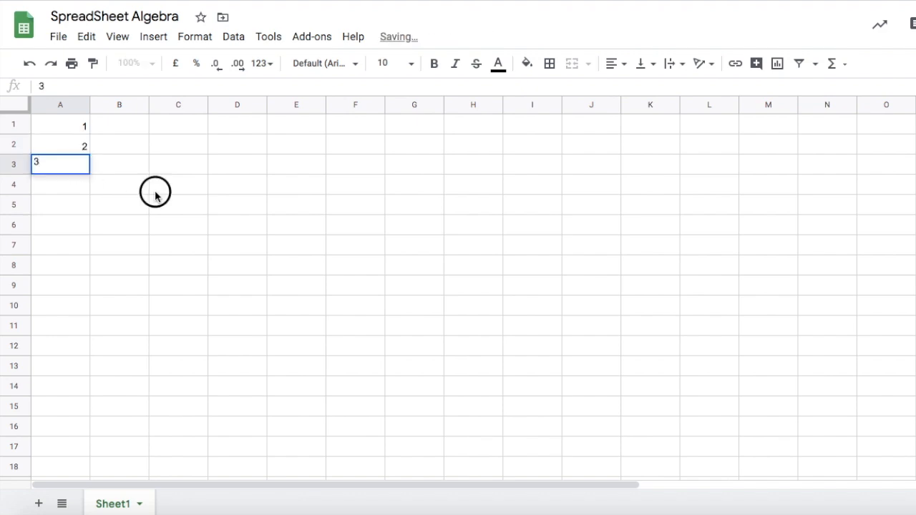
Extend the number series down column A to 23 with the fill handle.
drag(47, 126, 83, 276)
scroll(84, 238, down, 4)
scroll(82, 236, down, 1)
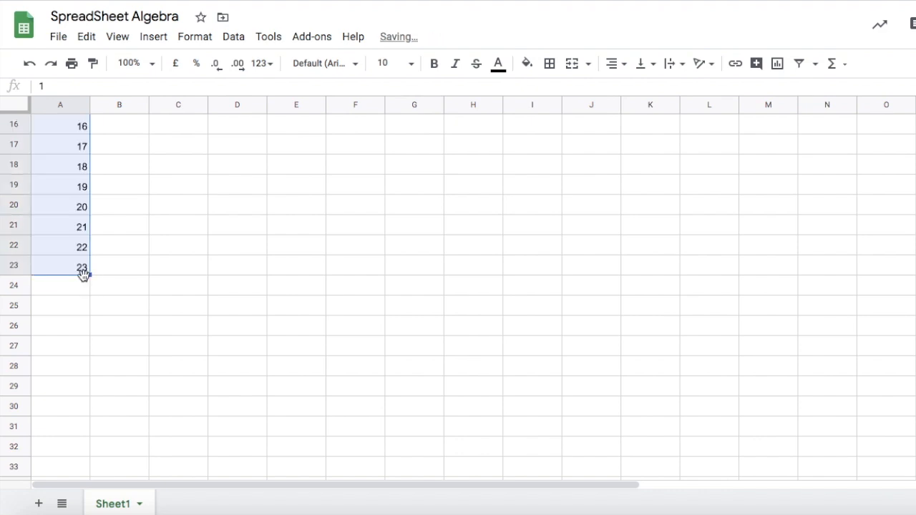
scroll(170, 275, up, 5)
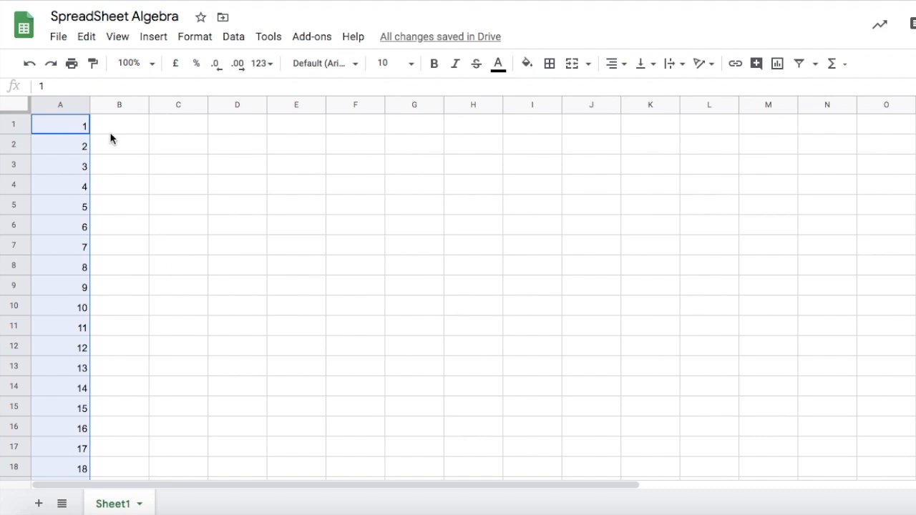
Undo the number series fill and the three number entries.
click(159, 184)
click(30, 64)
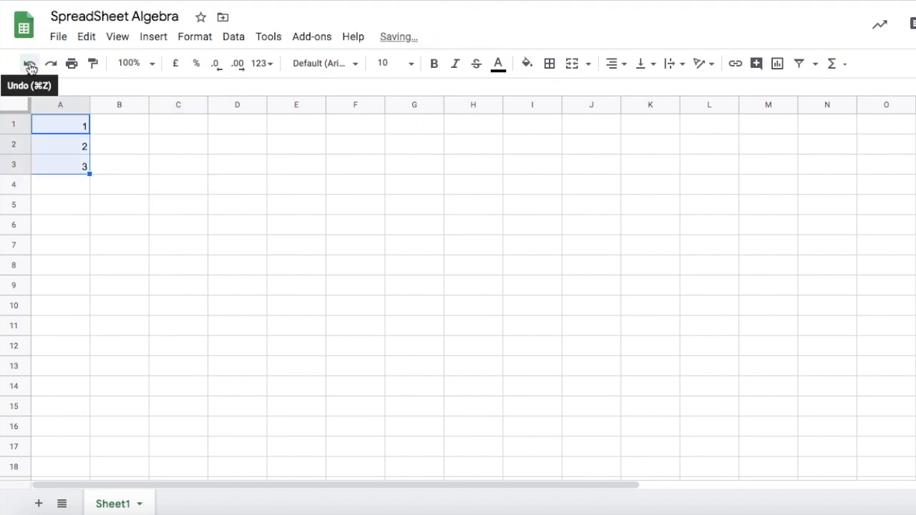
click(29, 63)
click(29, 64)
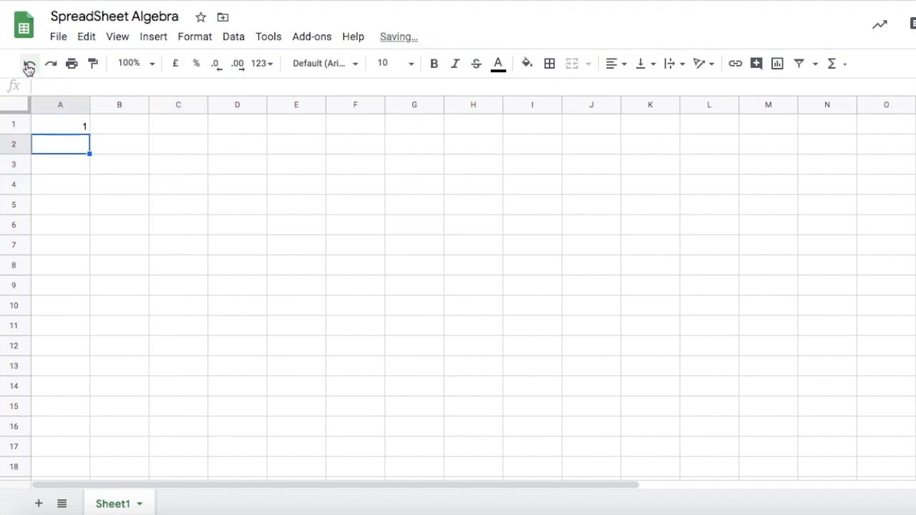
click(29, 64)
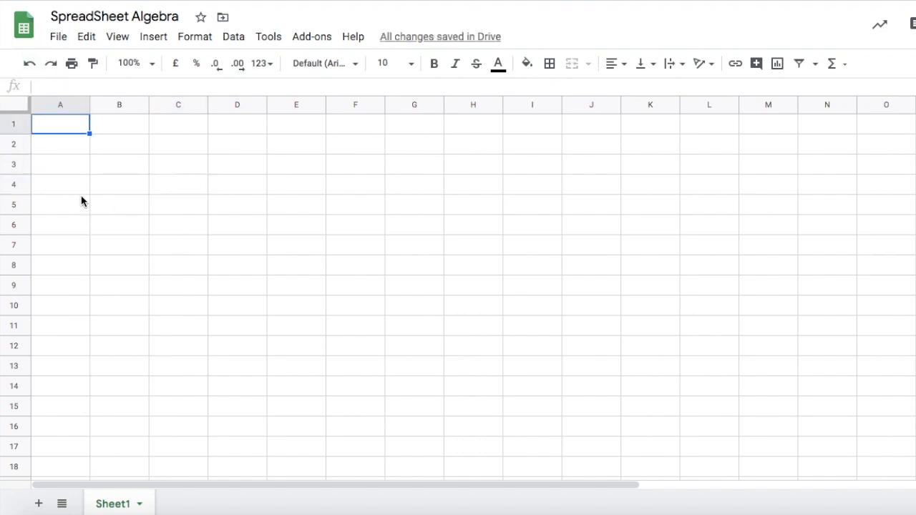
Enter January in A1 and autofill the month names down to December in A12.
text(January)
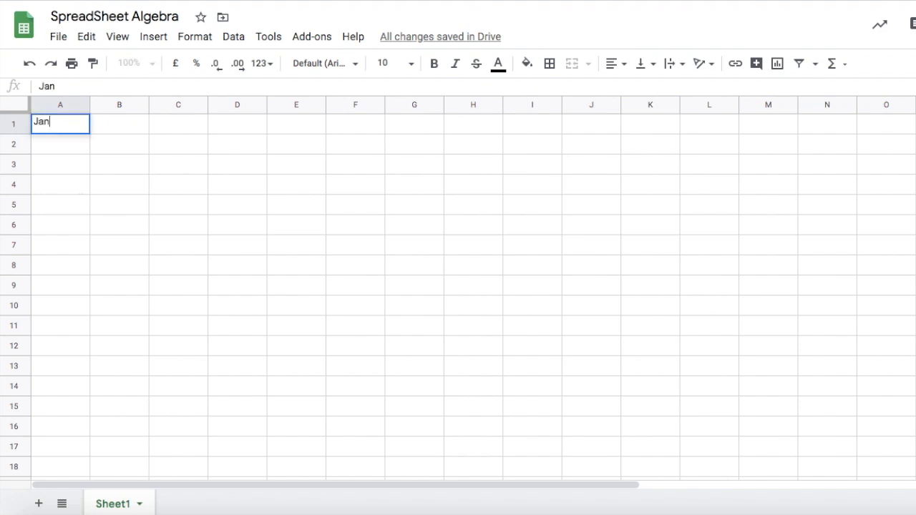
click(105, 255)
click(57, 147)
click(61, 129)
drag(90, 135, 82, 333)
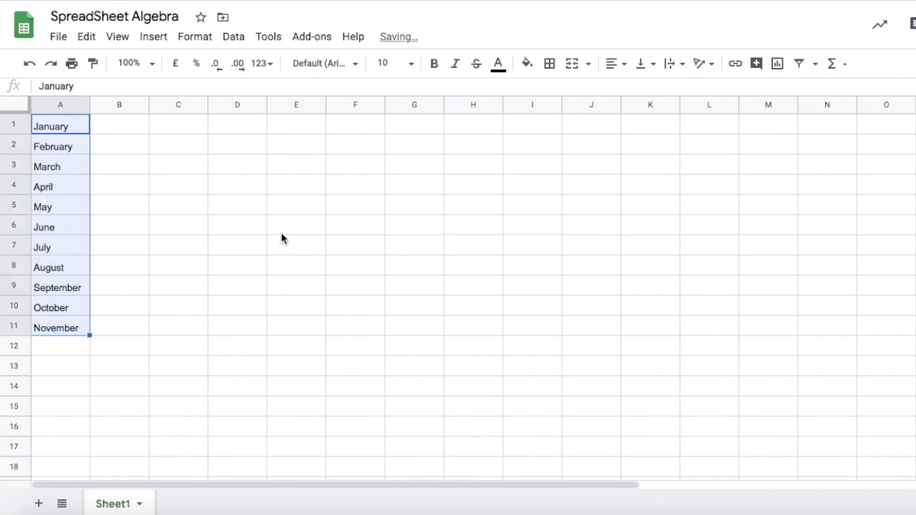
drag(89, 335, 90, 349)
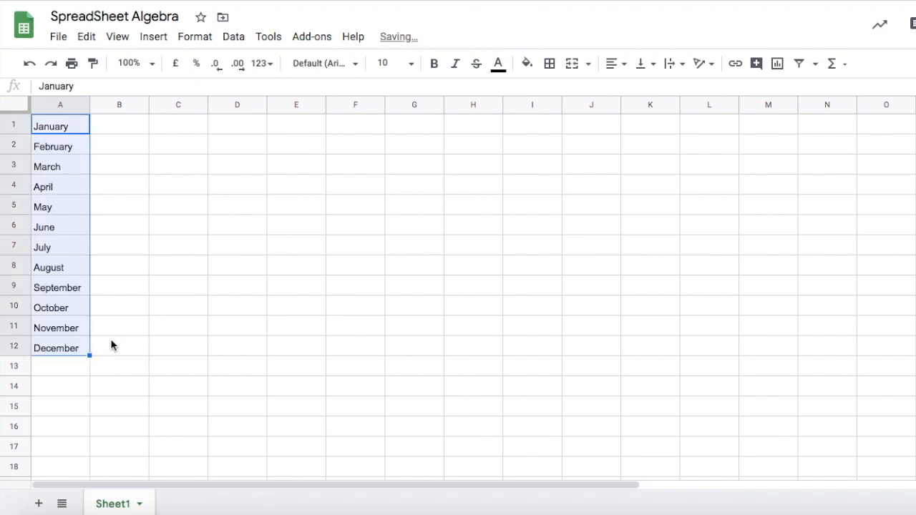
Clear the month list from column A.
key(Delete)
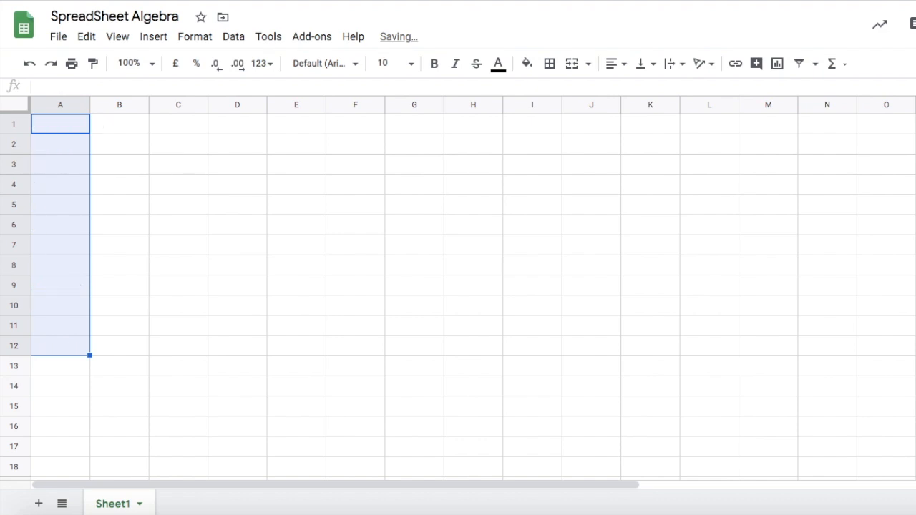
click(154, 166)
click(68, 127)
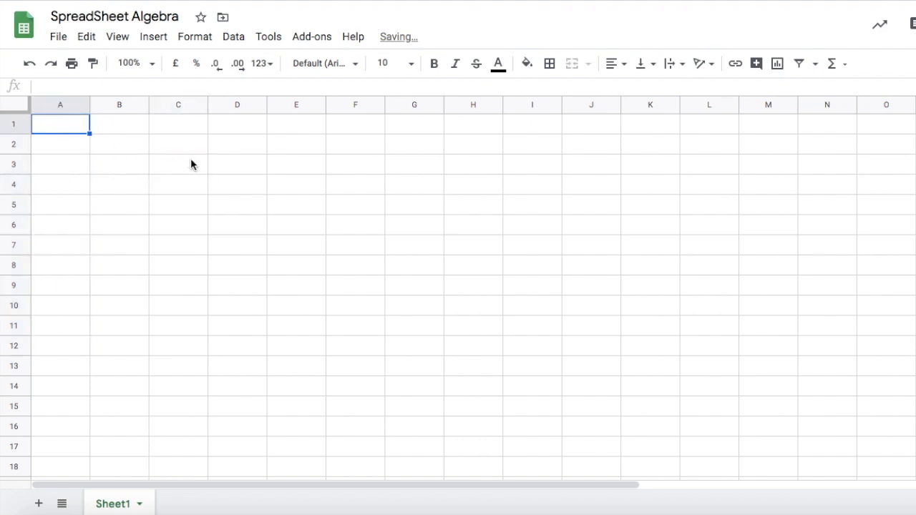
Widen column A and enter the date May/7/2020 in cell A1.
drag(90, 103, 146, 106)
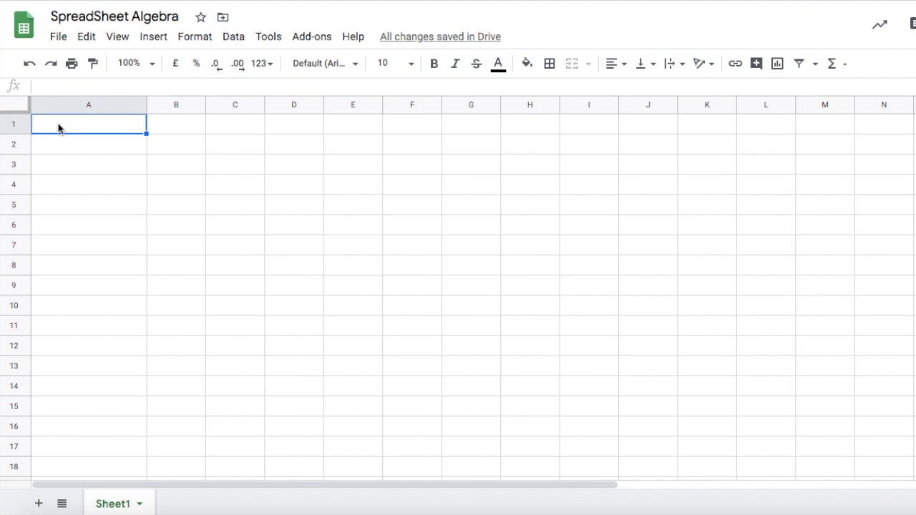
text(May/7/20120)
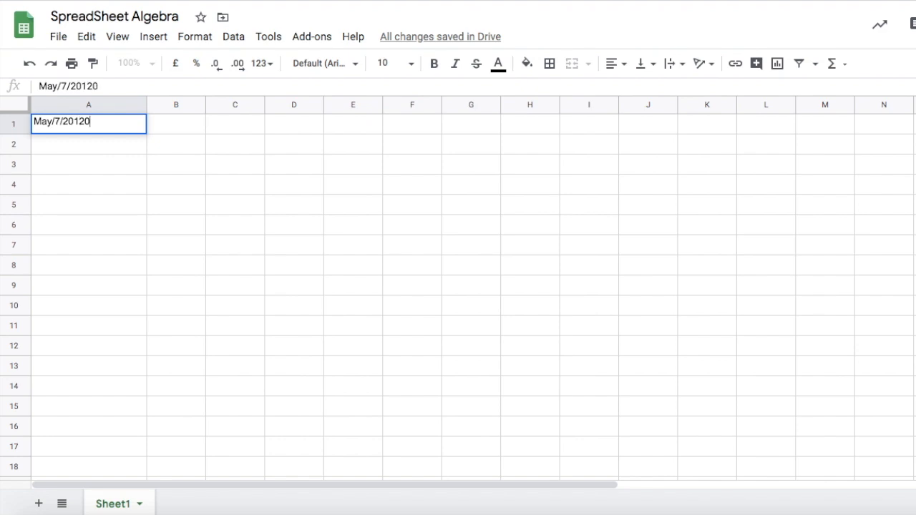
click(83, 122)
key(BackSpace)
click(83, 204)
Autofill the dates down column A to May/21/2020 in A15.
click(85, 129)
drag(144, 134, 141, 421)
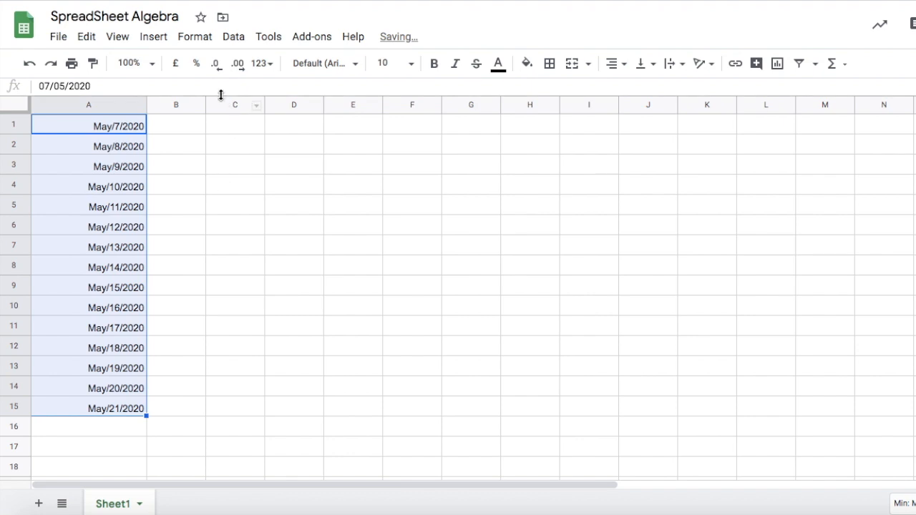
Enter Thursday in B1 and autofill the weekday names down to B15.
click(185, 128)
text(Thursday)
click(178, 227)
click(187, 130)
drag(206, 135, 212, 394)
drag(205, 396, 215, 405)
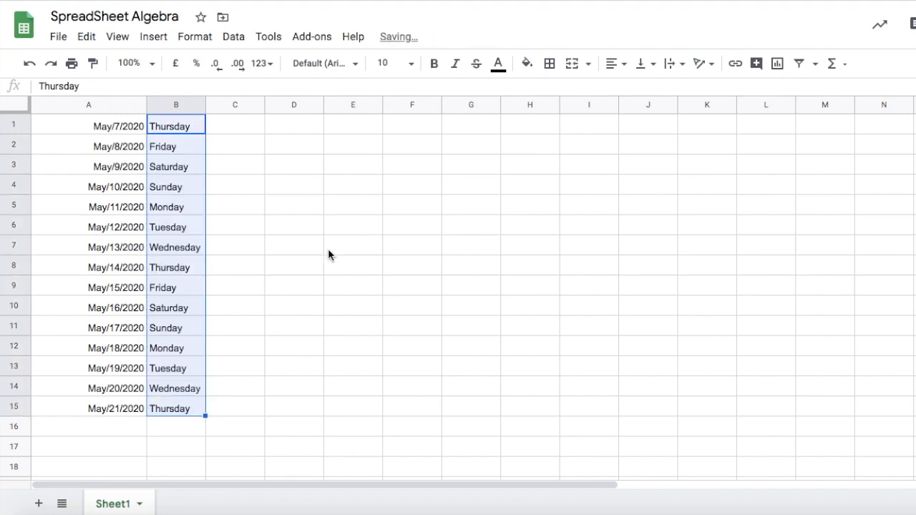
Undo the weekday and date entries and fills.
click(235, 275)
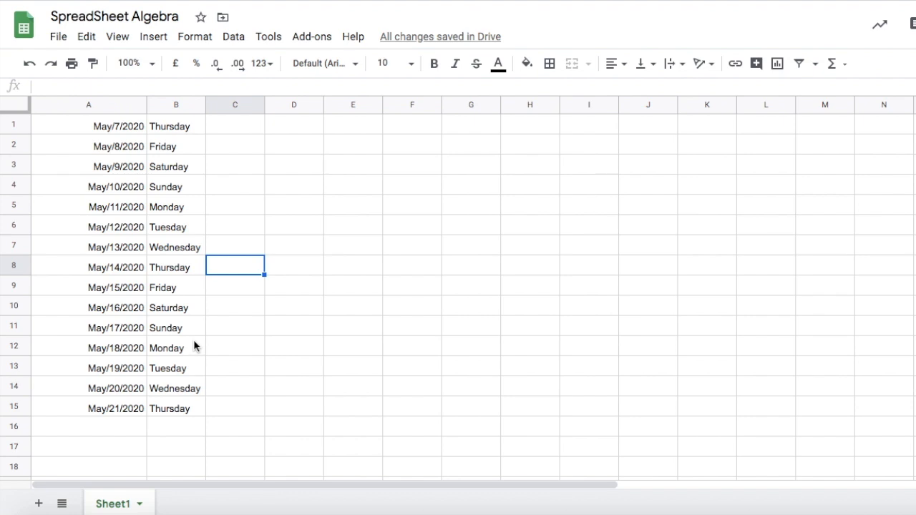
key(ctrl+z)
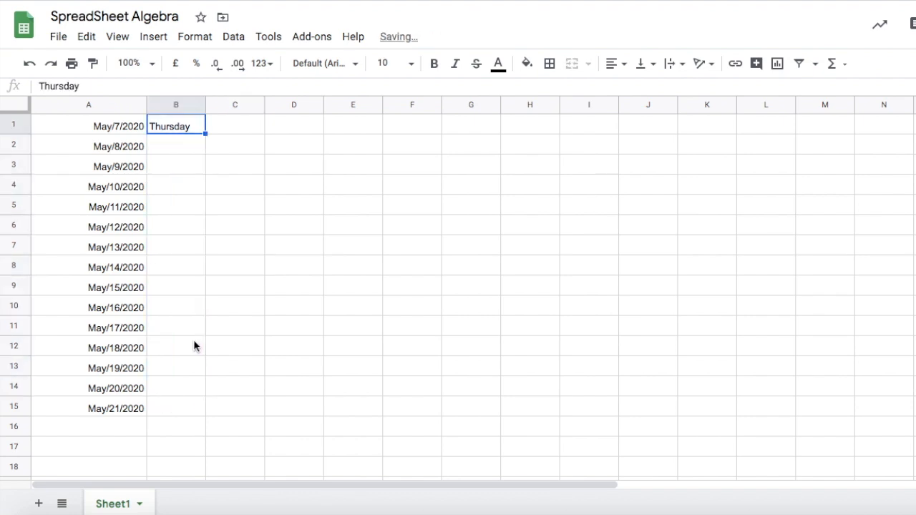
key(ctrl+z)
key(ctrl+z)
key(ctrl+z)
key(ctrl+z)
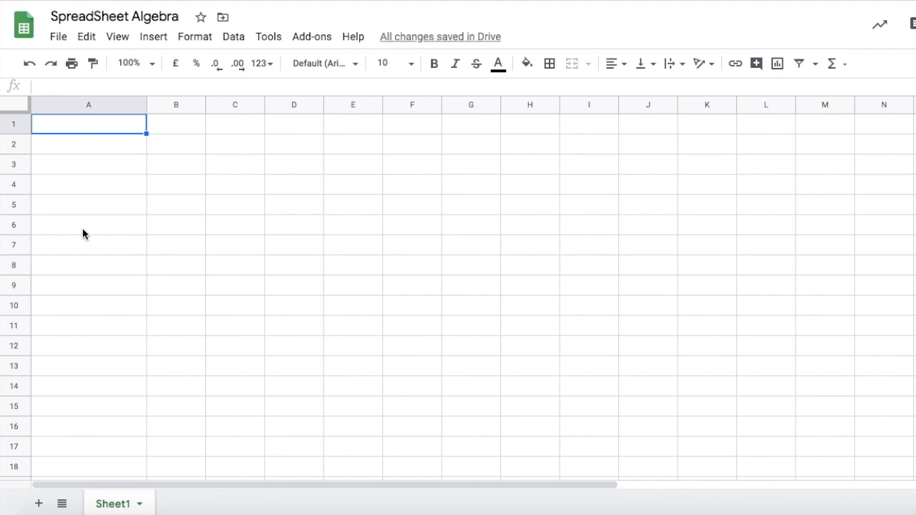
Select the whole sheet and narrow all columns to make a grid of small square cells.
key(ctrl+a)
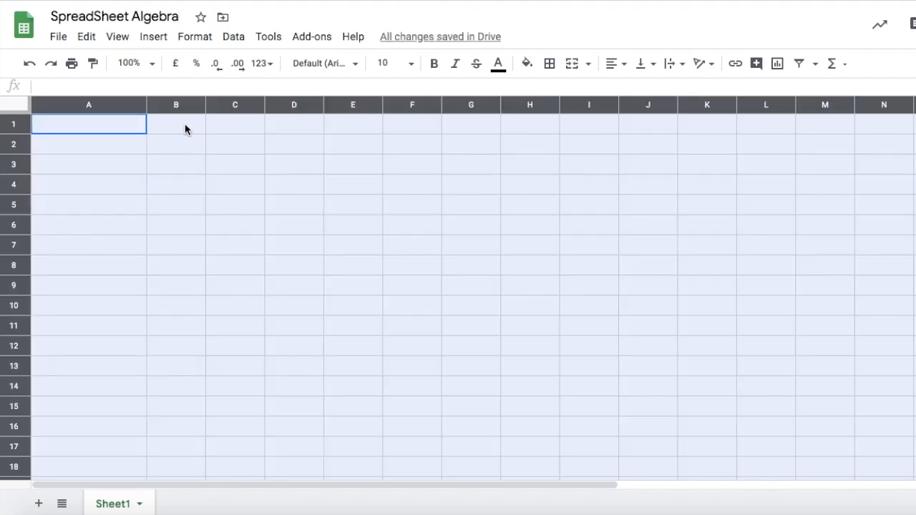
drag(143, 104, 73, 104)
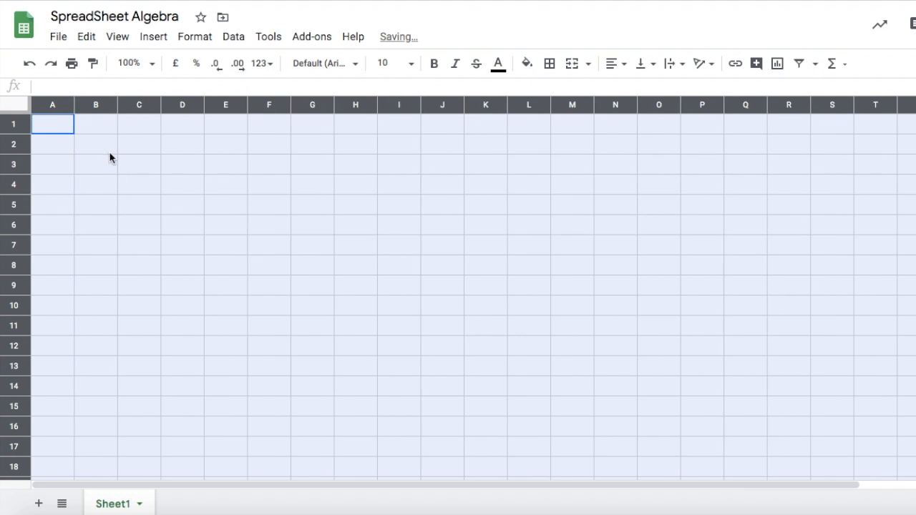
drag(74, 104, 68, 105)
Fill cell A13 with blue.
click(105, 306)
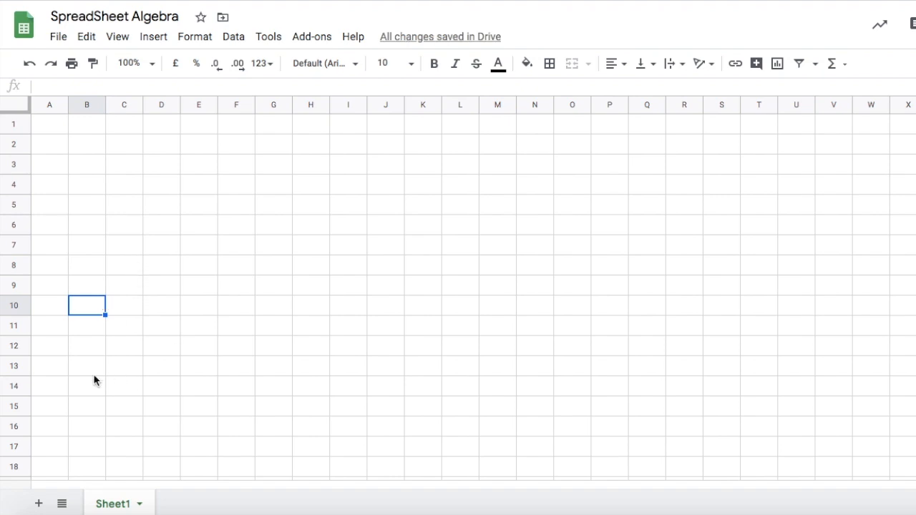
click(48, 366)
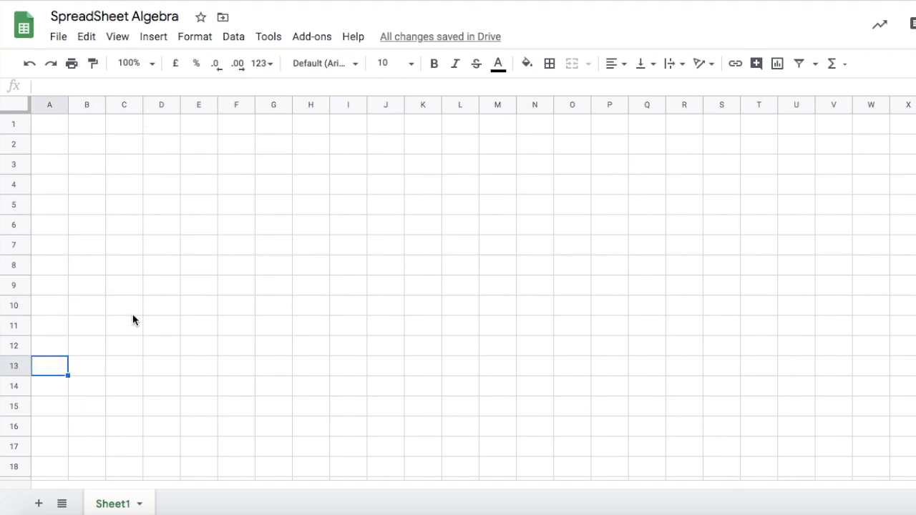
scroll(122, 340, down, 1)
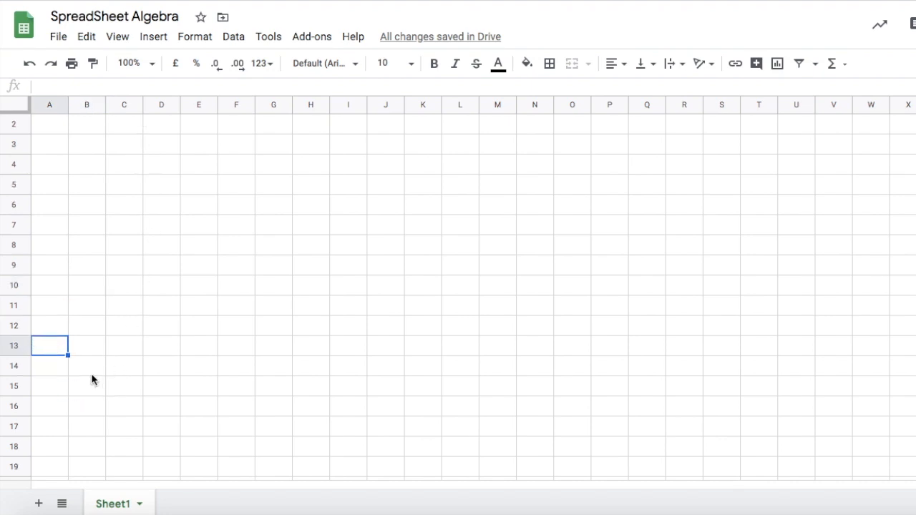
click(498, 64)
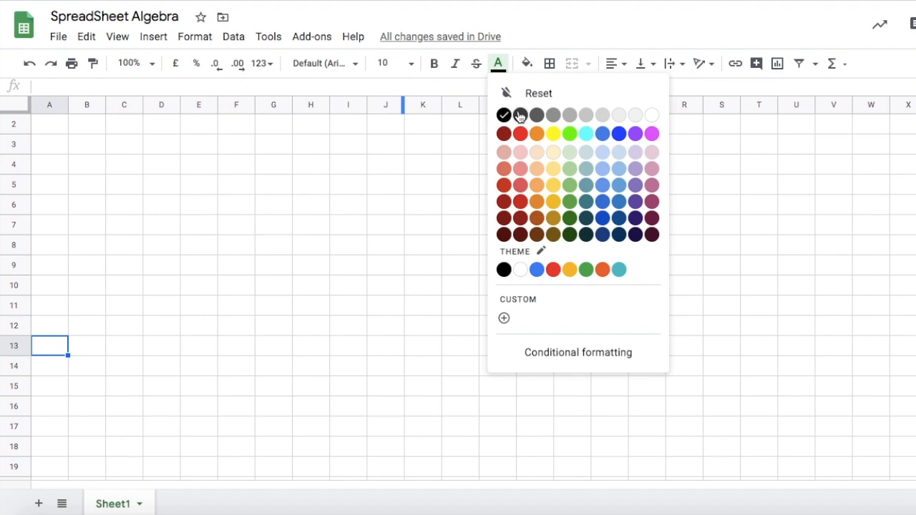
click(537, 269)
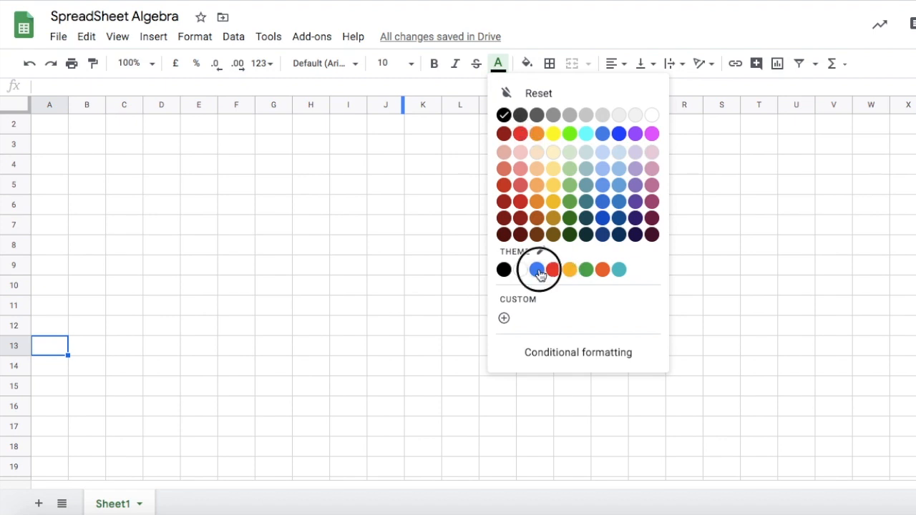
click(497, 66)
click(527, 95)
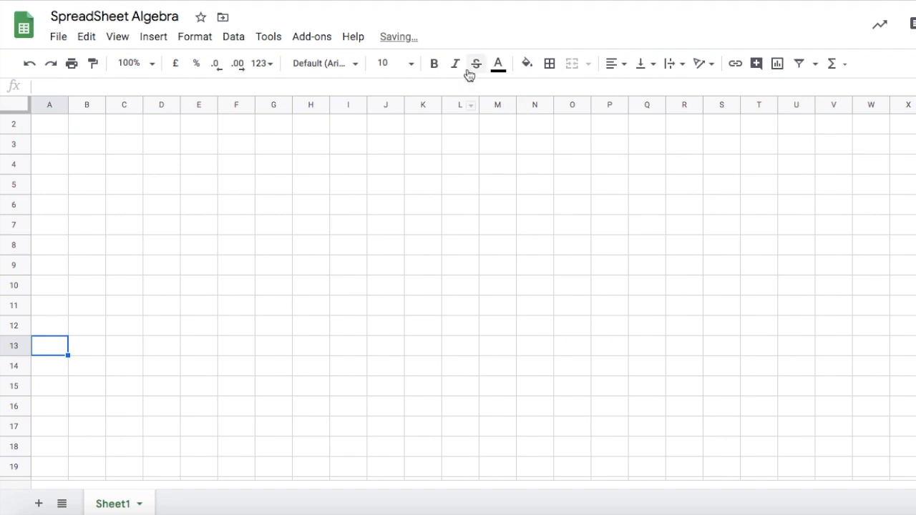
click(527, 64)
click(566, 269)
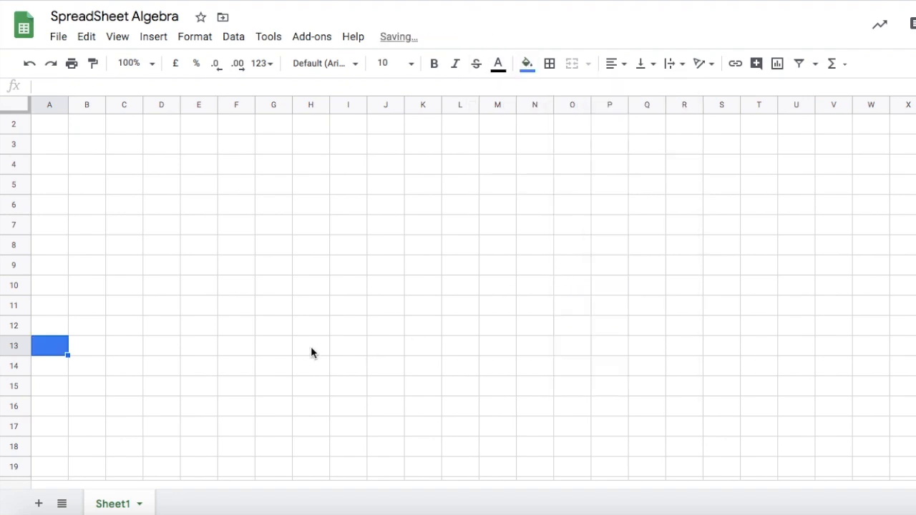
Fill cell C13 with blue.
click(120, 347)
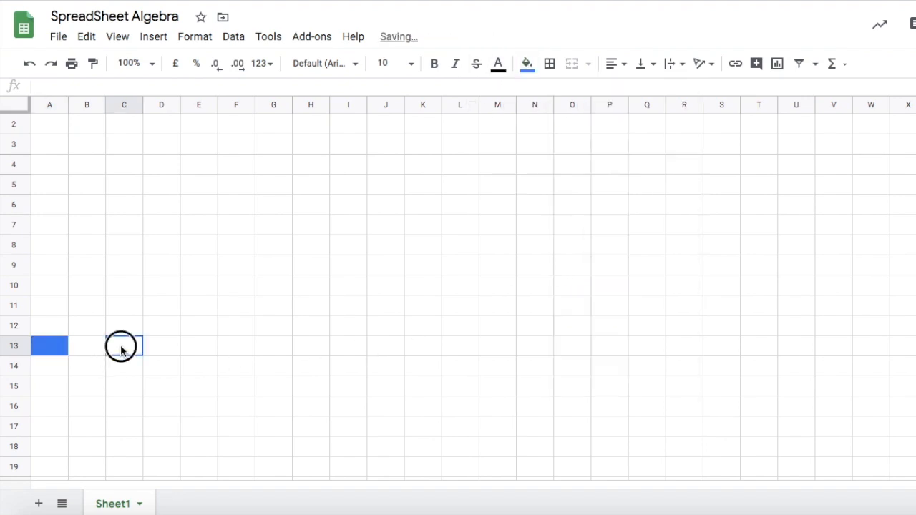
click(497, 66)
click(538, 269)
click(498, 64)
click(506, 92)
click(526, 64)
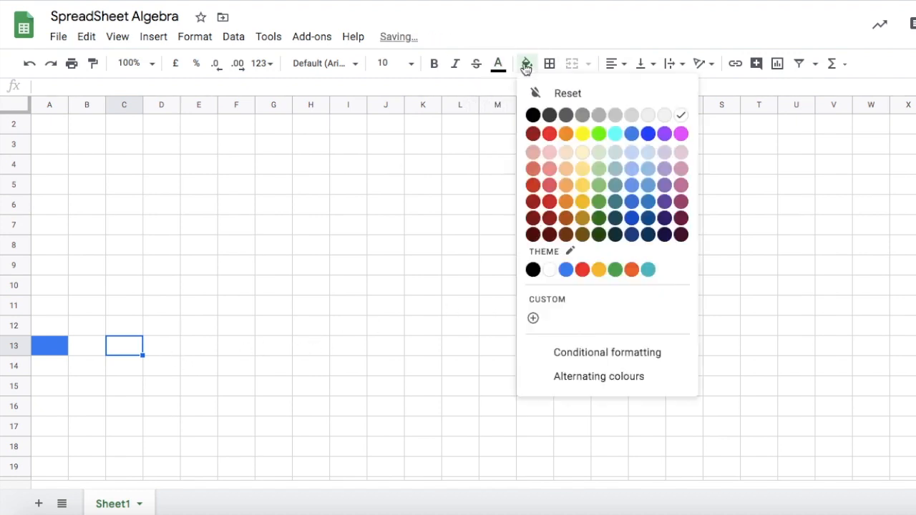
click(566, 269)
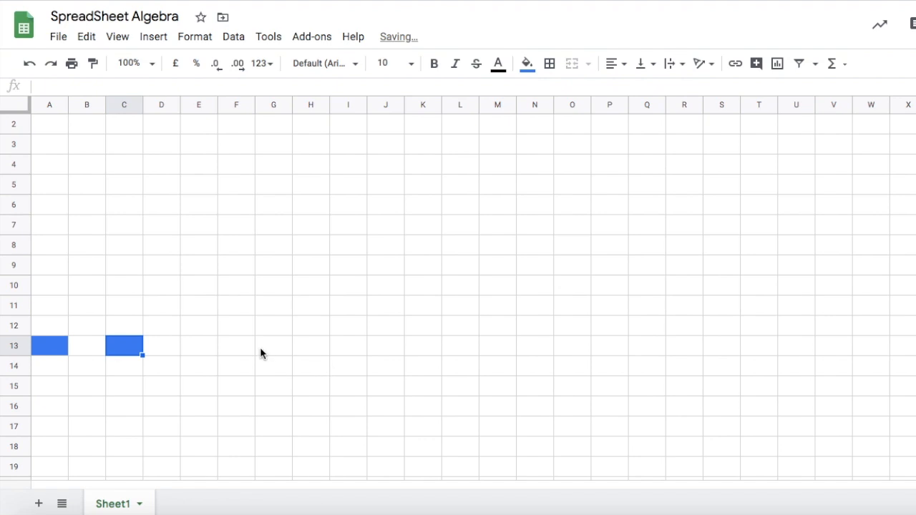
Fill cells E13, G13 and I13 with blue.
click(207, 347)
click(529, 66)
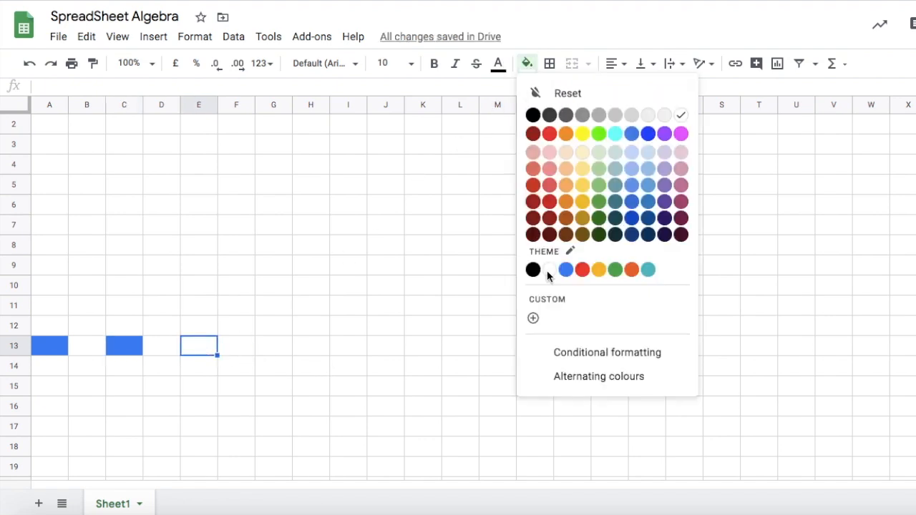
click(566, 269)
click(275, 353)
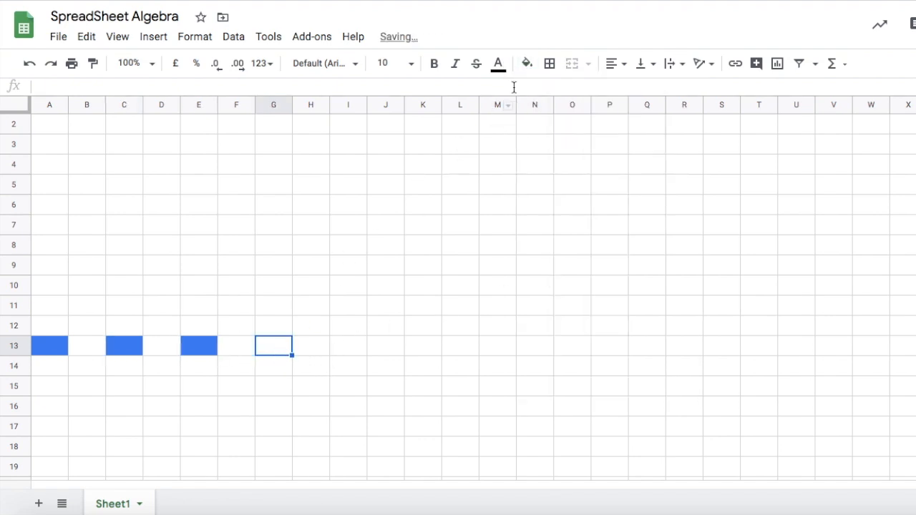
click(528, 63)
click(566, 270)
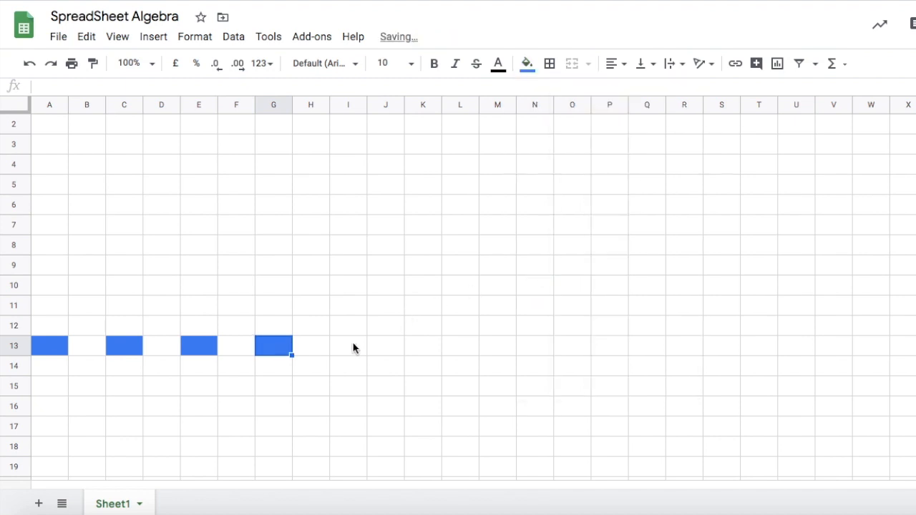
click(354, 348)
click(549, 63)
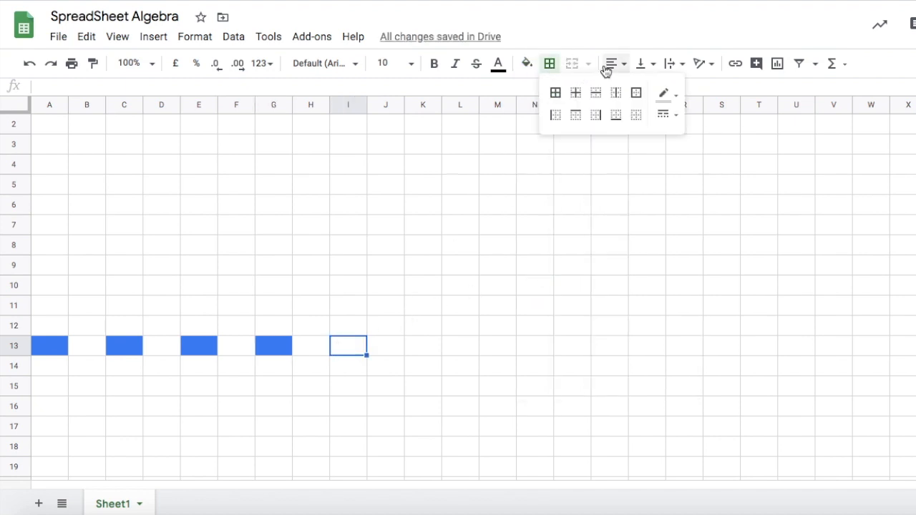
click(527, 64)
click(565, 270)
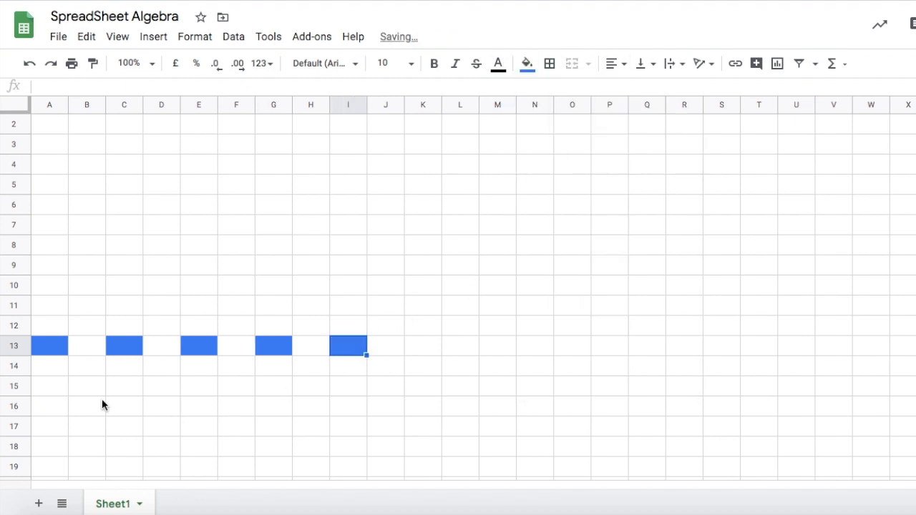
Label cells A14, C14, E14, G14 and I14 as Term 0, Term 1, Term 2, Term 3 and Term4.
click(47, 379)
click(46, 368)
text(Ter)
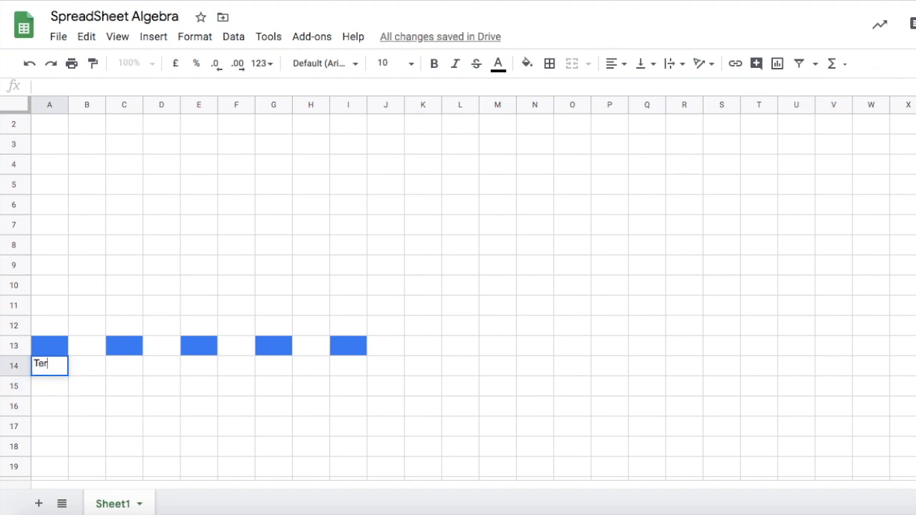
text(m 0)
click(118, 368)
text(Term )
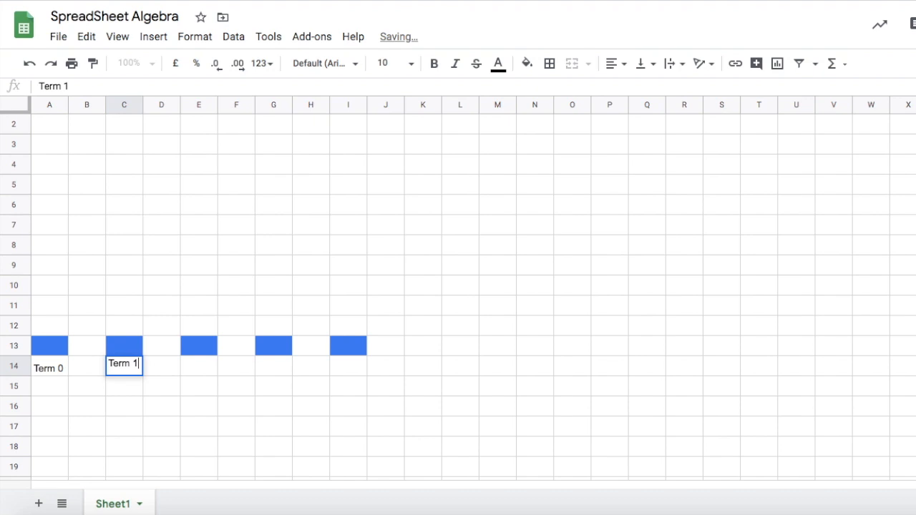
text(1)
click(193, 367)
text(Term 2)
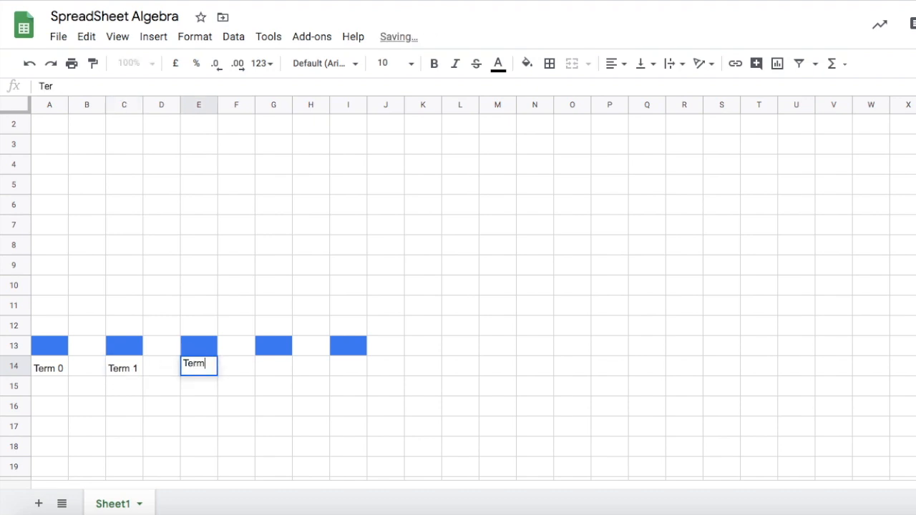
click(277, 365)
text(Term 3)
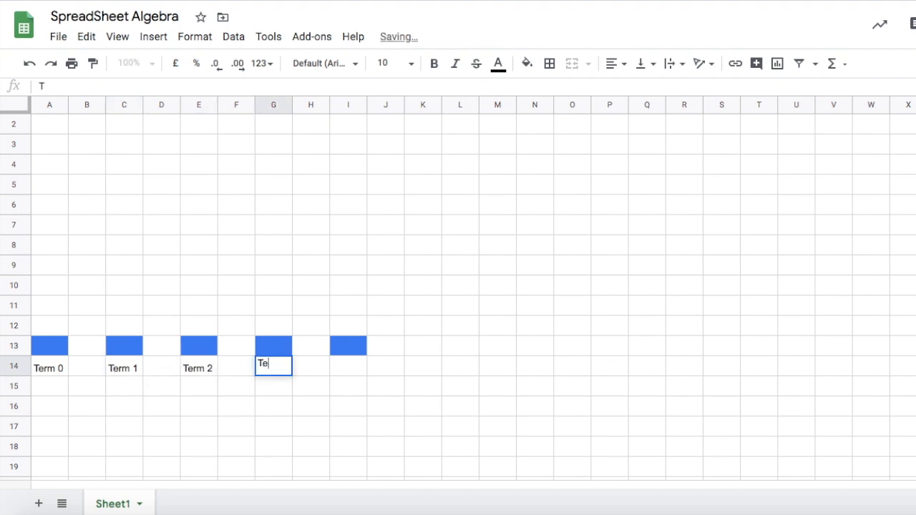
click(353, 368)
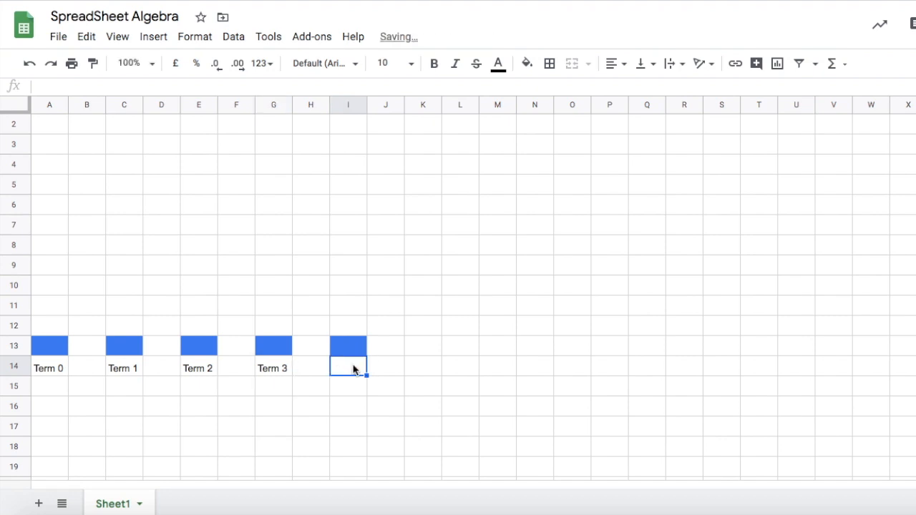
text(Term4)
Fill cells C11 and C12 with green above Term 1's blue cell.
click(48, 306)
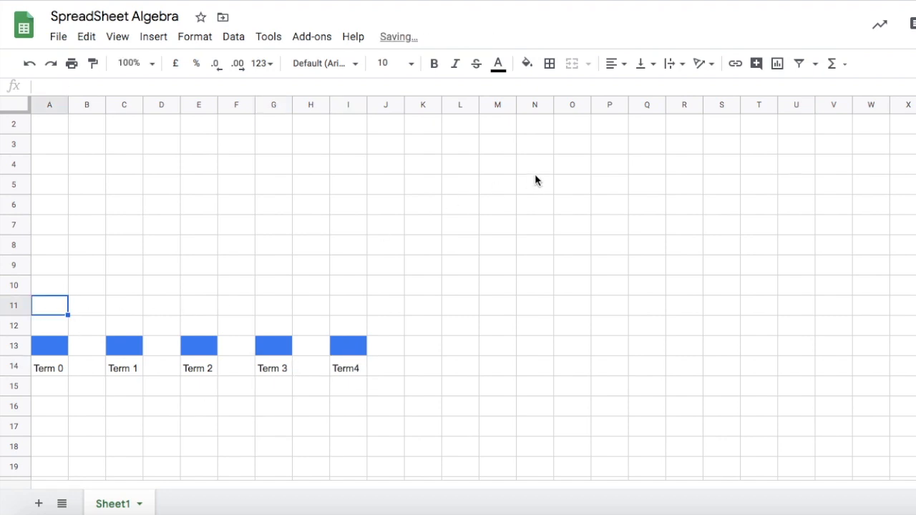
click(50, 331)
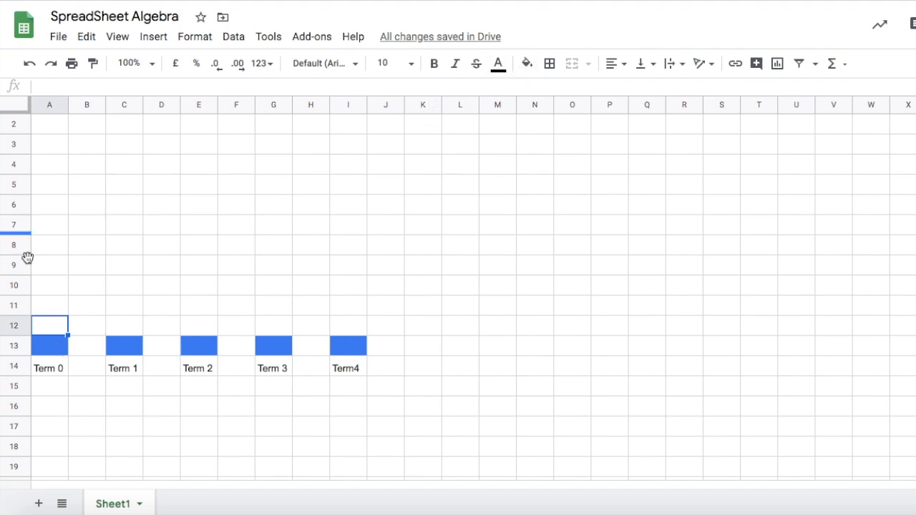
click(121, 331)
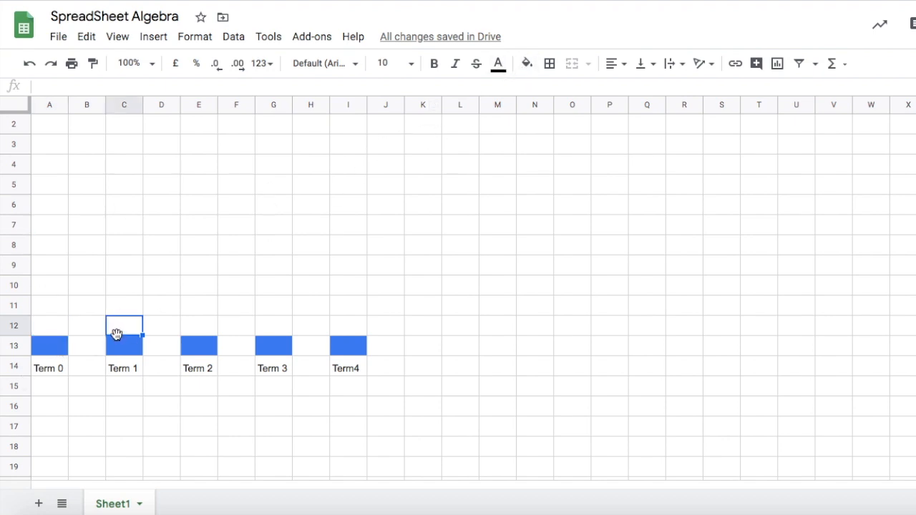
click(527, 63)
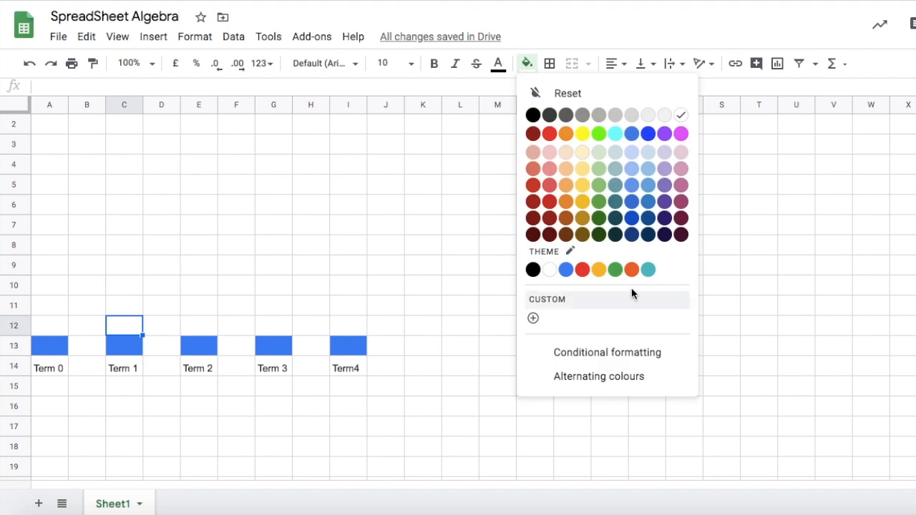
click(614, 276)
click(122, 303)
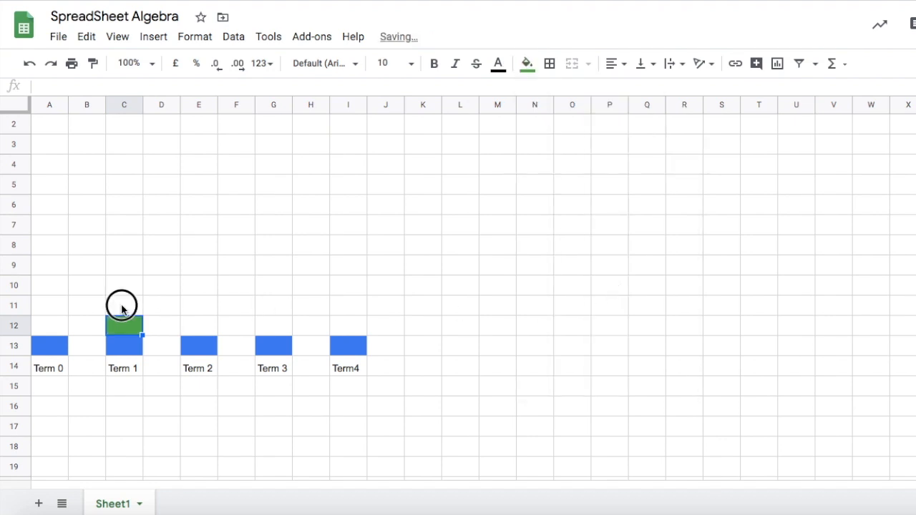
click(530, 65)
click(616, 270)
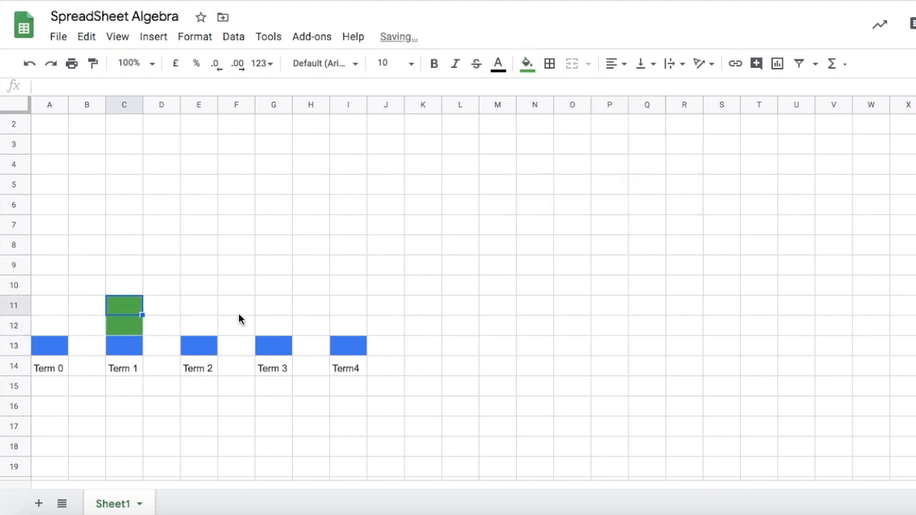
Fill cells E9 to E12 with green.
drag(204, 326, 194, 265)
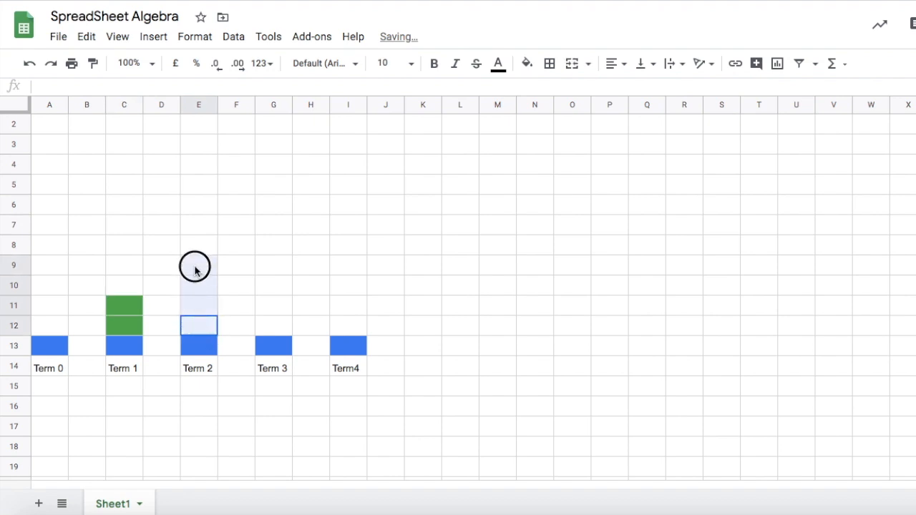
click(528, 65)
click(614, 270)
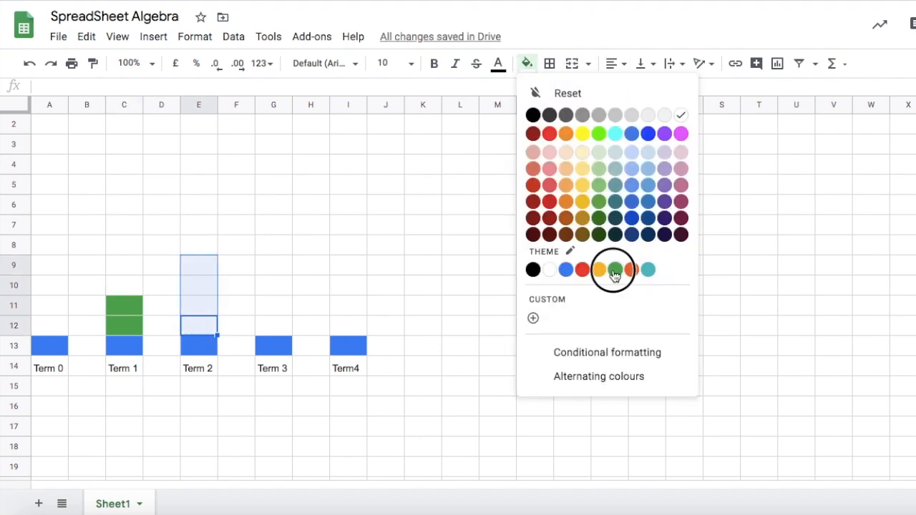
Fill cells G7 to G12 with green.
click(353, 322)
drag(277, 323, 273, 222)
click(527, 64)
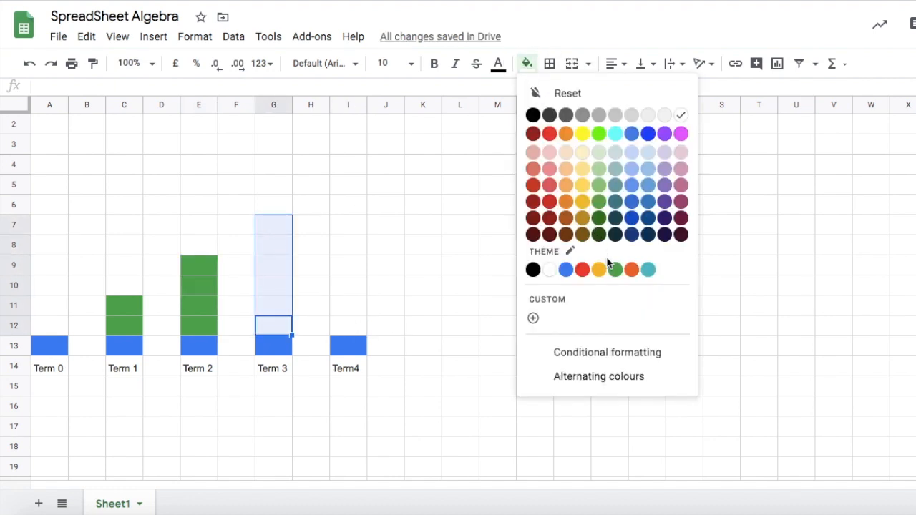
click(615, 270)
Fill cells I5 to I12 with green.
click(386, 306)
drag(349, 326, 337, 191)
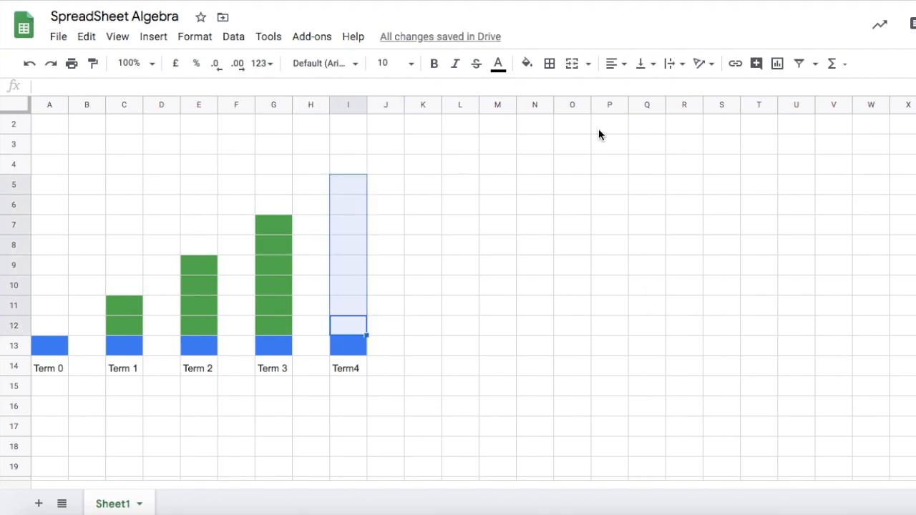
click(550, 67)
click(527, 65)
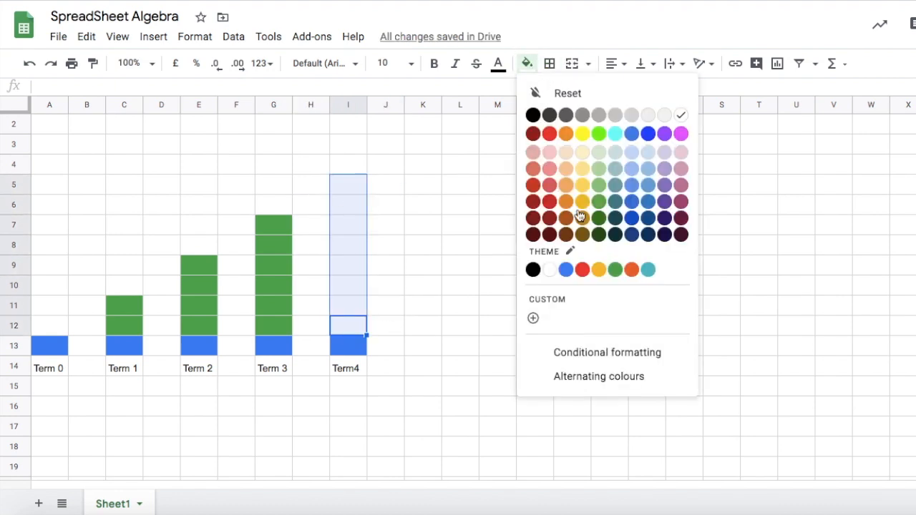
click(617, 269)
click(501, 347)
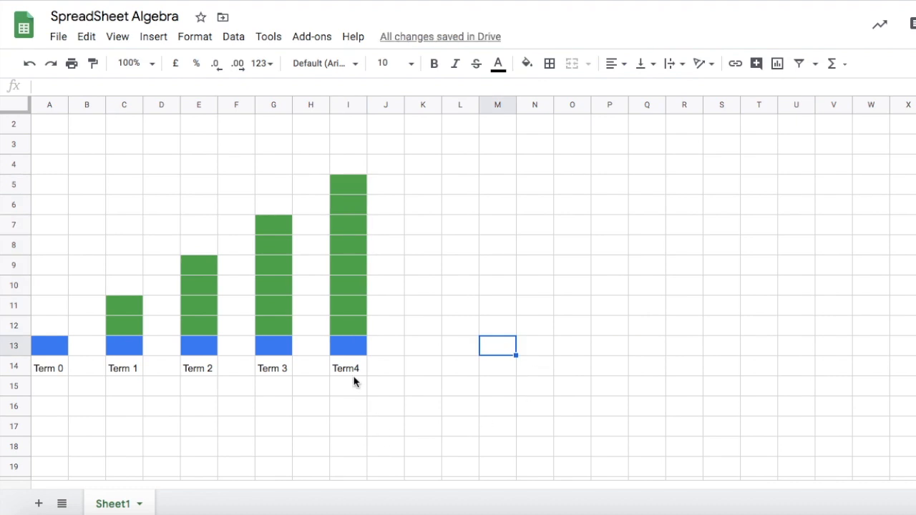
Try autofilling the whole pattern A4:I14 across to column Q, and undo it.
drag(341, 368, 57, 171)
drag(365, 375, 661, 375)
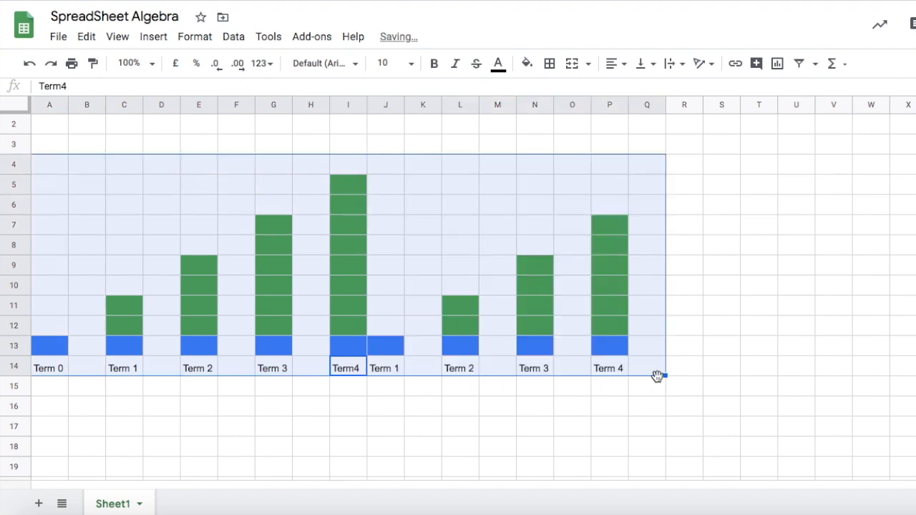
click(700, 391)
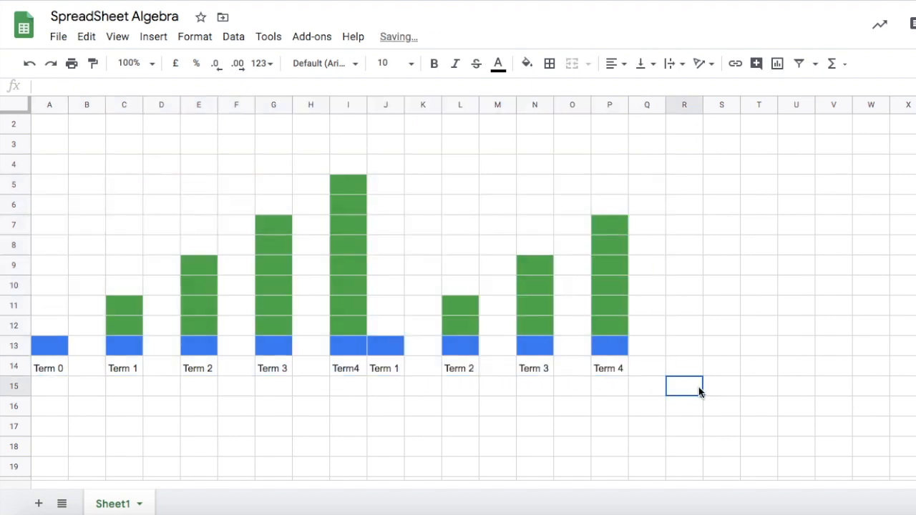
click(28, 64)
click(473, 232)
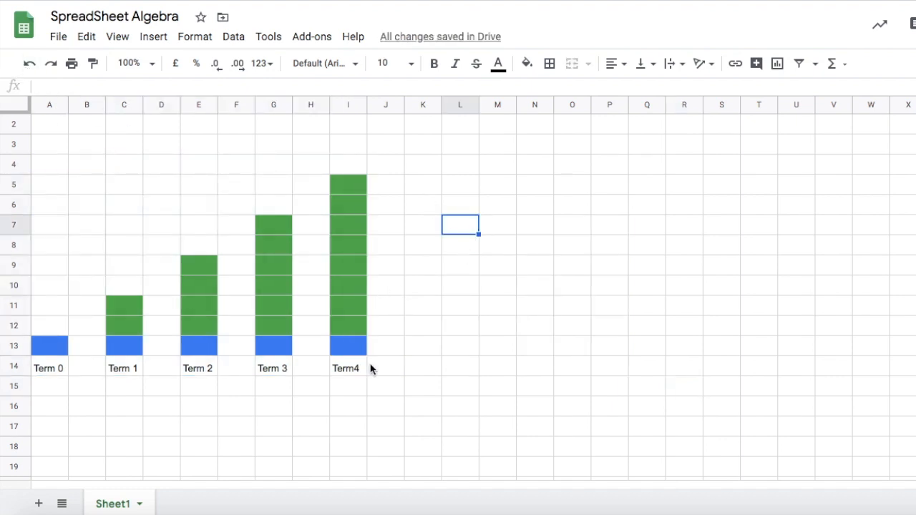
Copy Term 4's cells I5 to I14 and paste them at K14, then undo that misplaced paste.
click(356, 387)
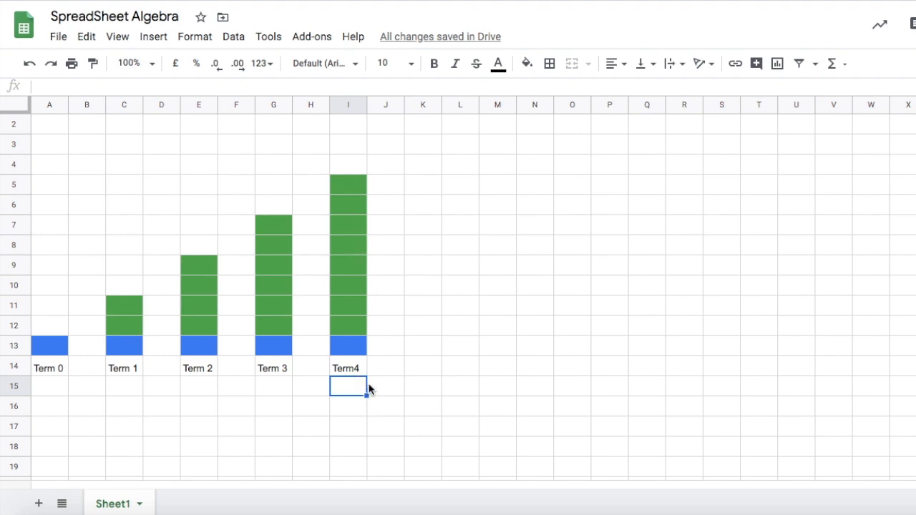
mouse_move(353, 369)
mouse_down()
mouse_move(345, 176)
mouse_move(351, 375)
mouse_up()
click(459, 225)
click(342, 193)
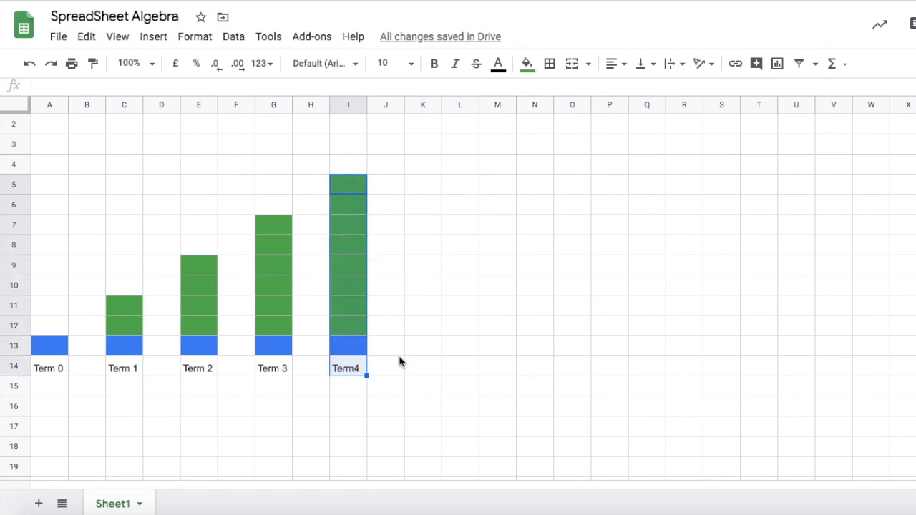
key(ctrl+c)
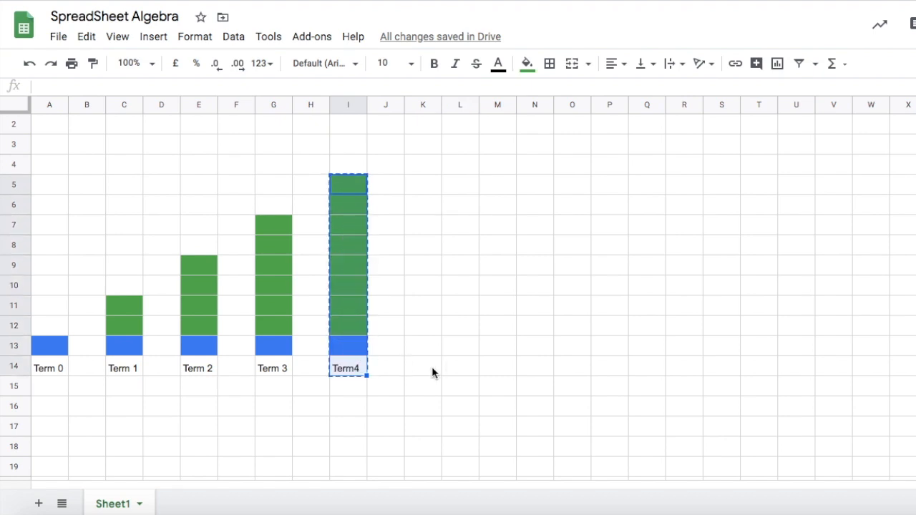
click(431, 370)
key(ctrl+v)
scroll(432, 370, down, 2)
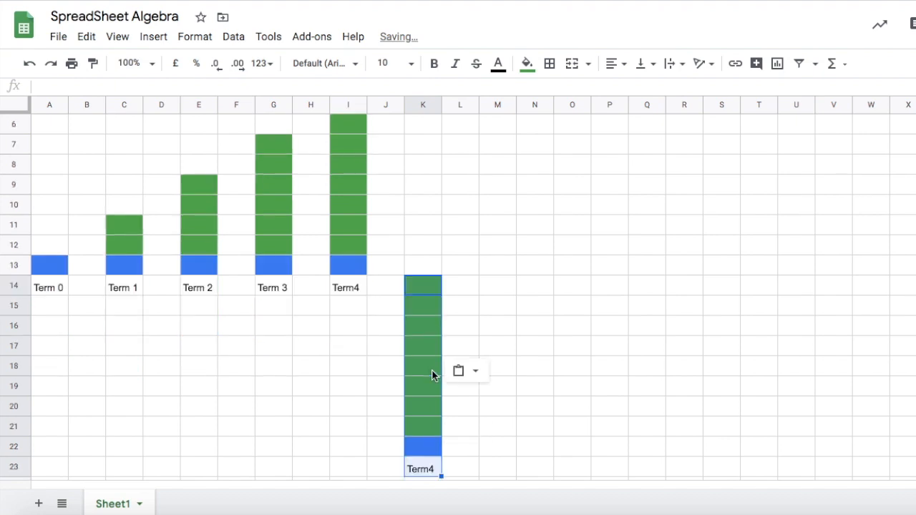
scroll(431, 369, up, 2)
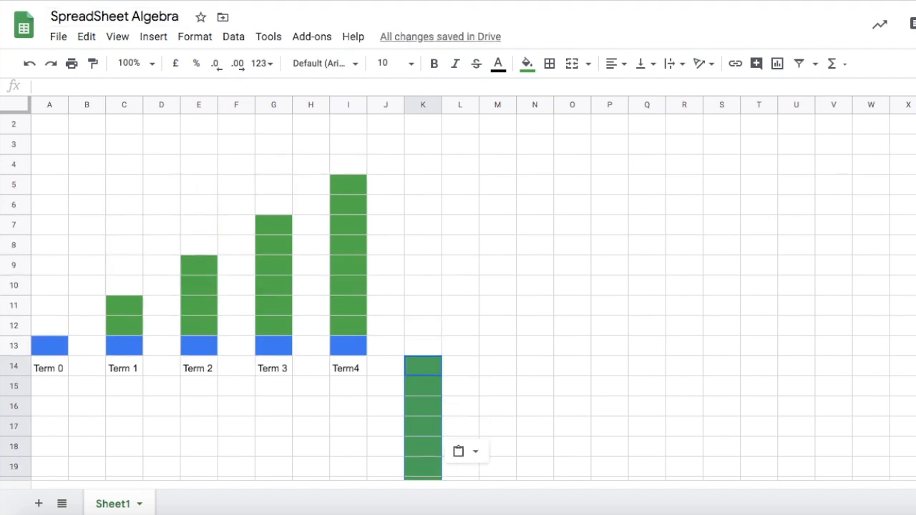
click(29, 63)
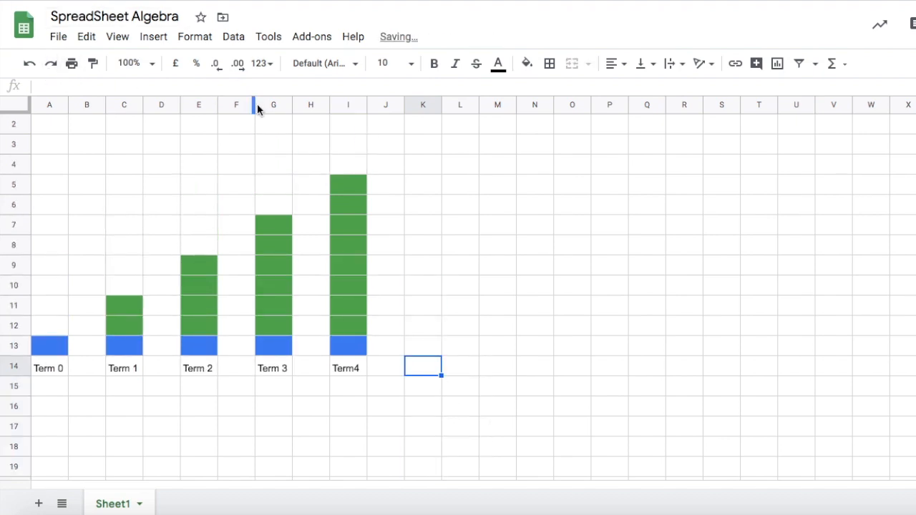
Paste the copied column into K5 to K14 and relabel K14 as Term 5.
click(412, 186)
key(ctrl+v)
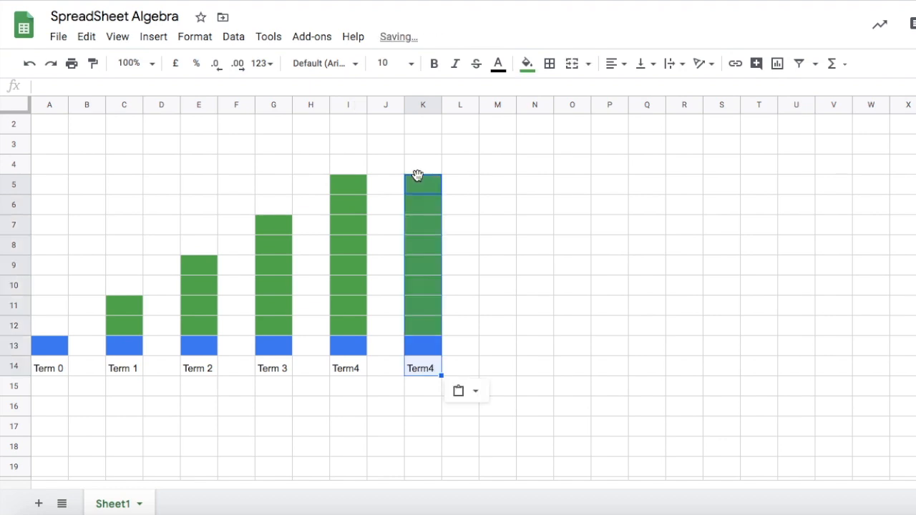
click(431, 371)
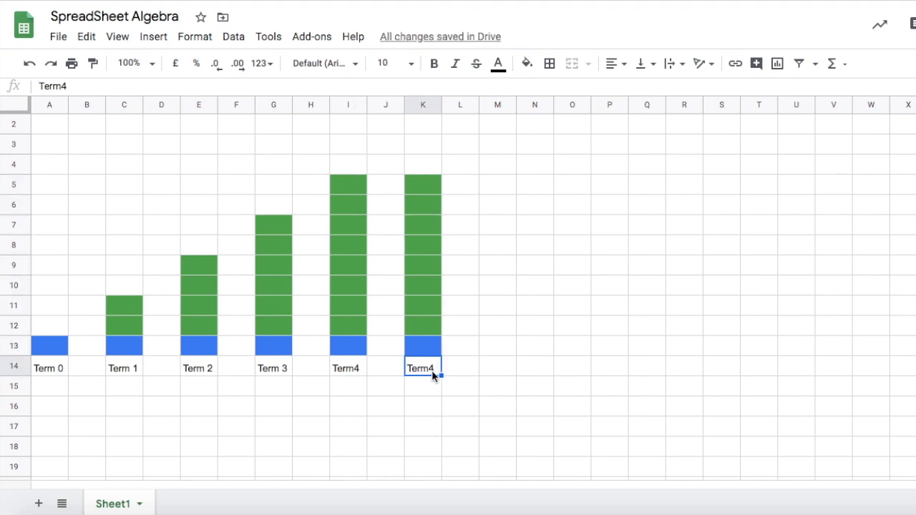
text(5)
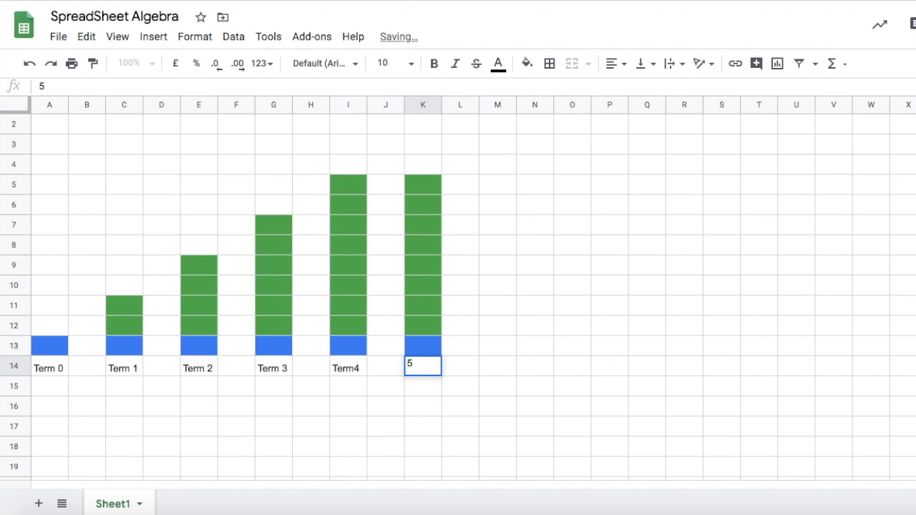
key(BackSpace)
text(Term 5)
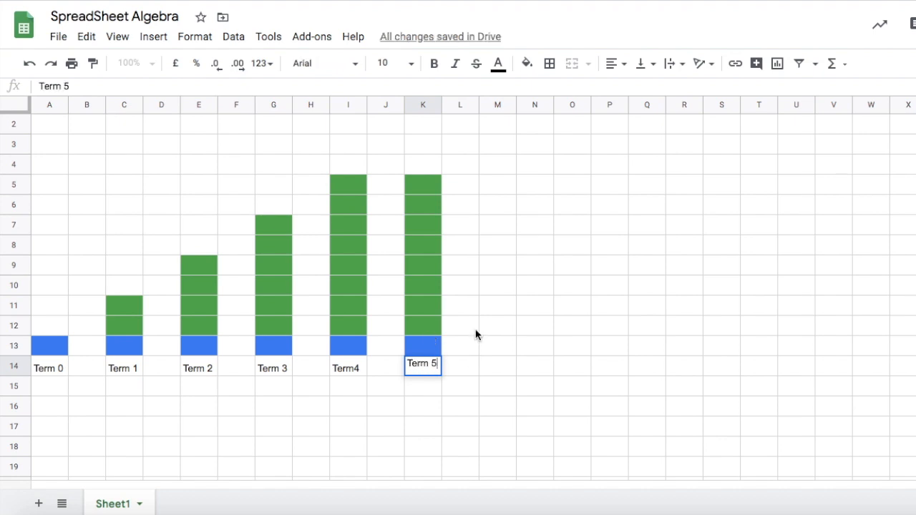
Fill cells K4 and K3 with green on top of Term 5's column.
click(428, 161)
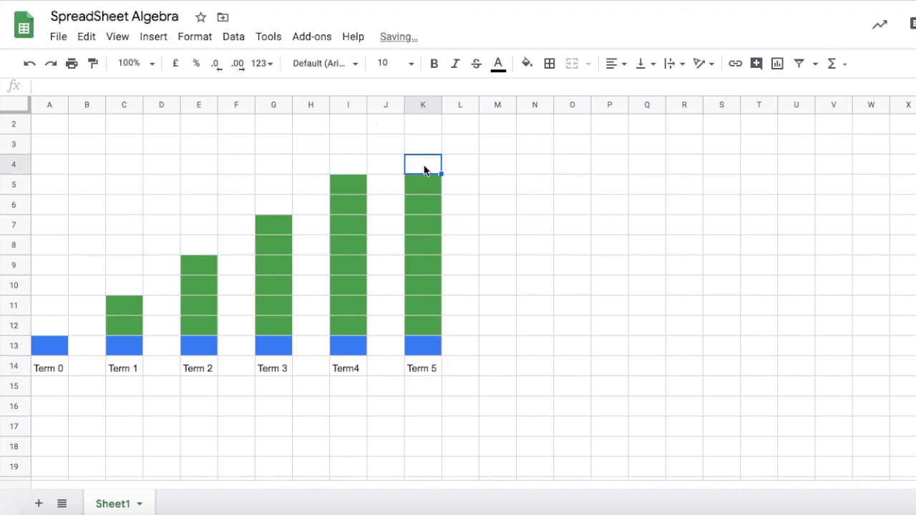
click(530, 65)
click(615, 270)
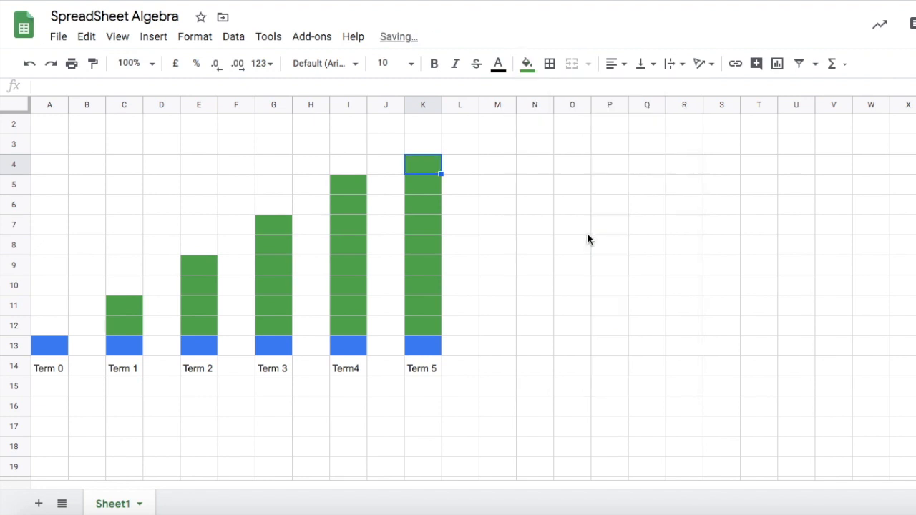
click(527, 64)
click(613, 270)
click(419, 144)
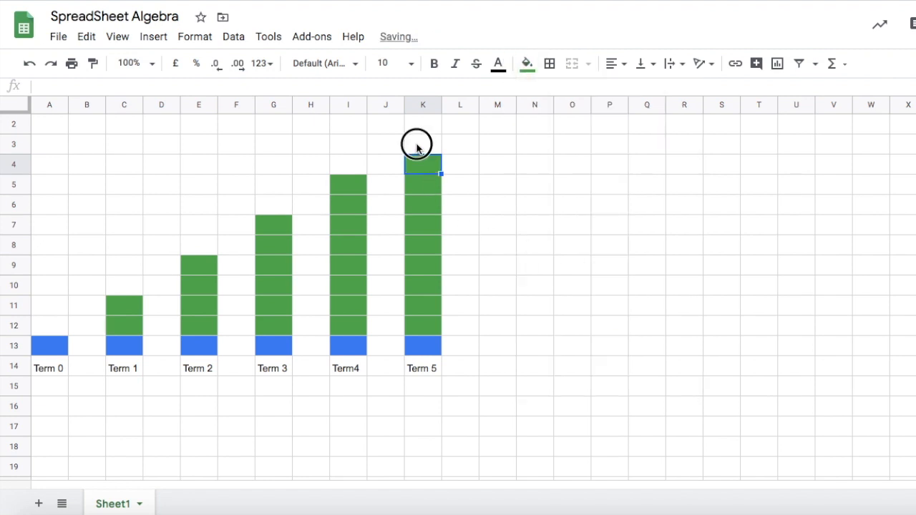
click(527, 65)
click(615, 269)
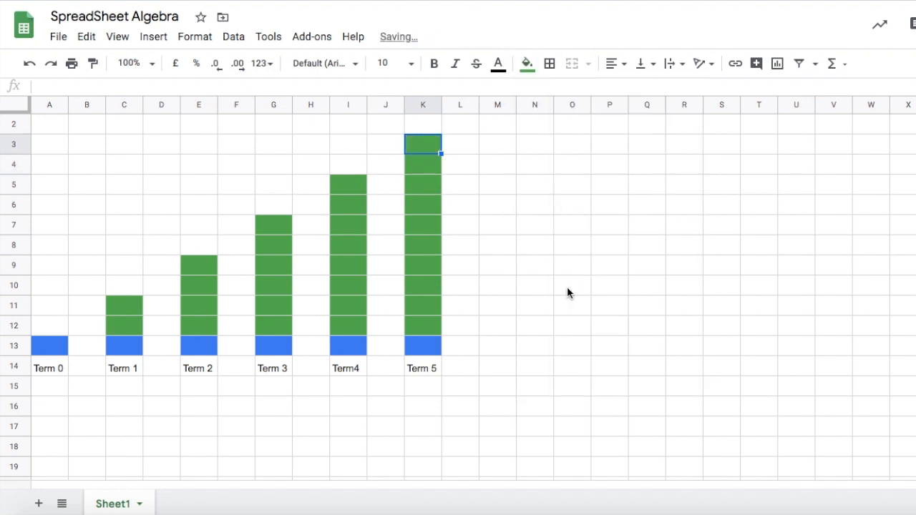
click(543, 298)
scroll(543, 297, up, 1)
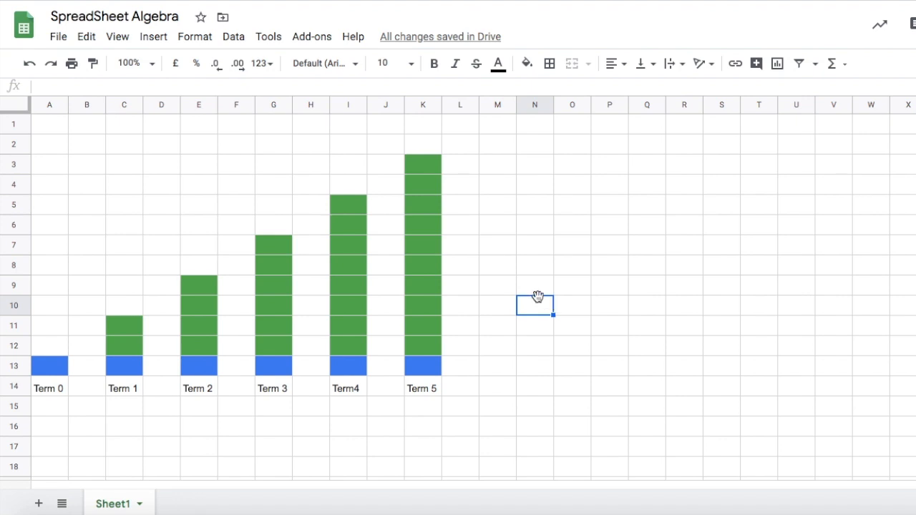
Fill cell C10 with green on top of Term 1's column.
click(463, 411)
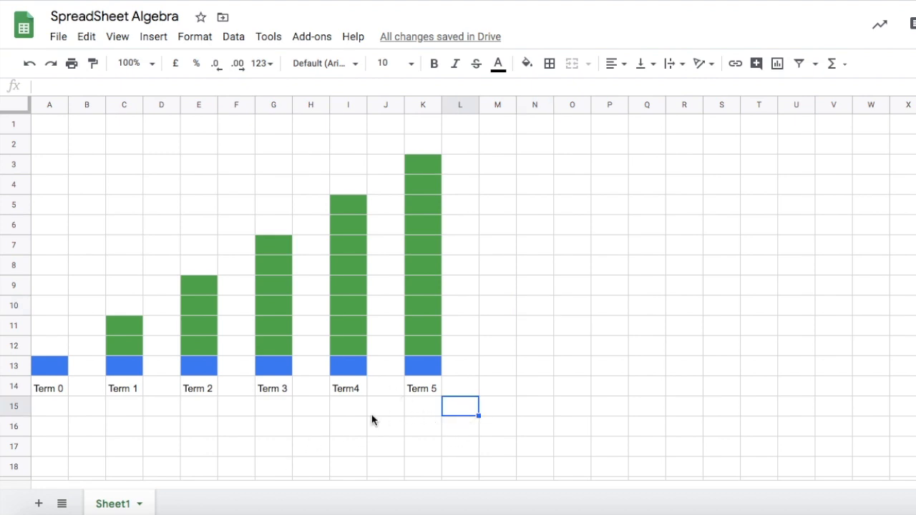
click(120, 306)
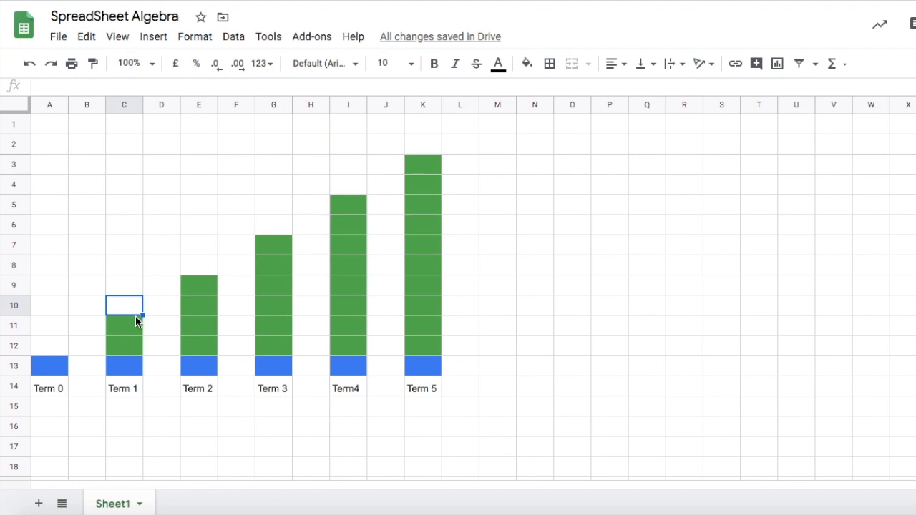
click(526, 63)
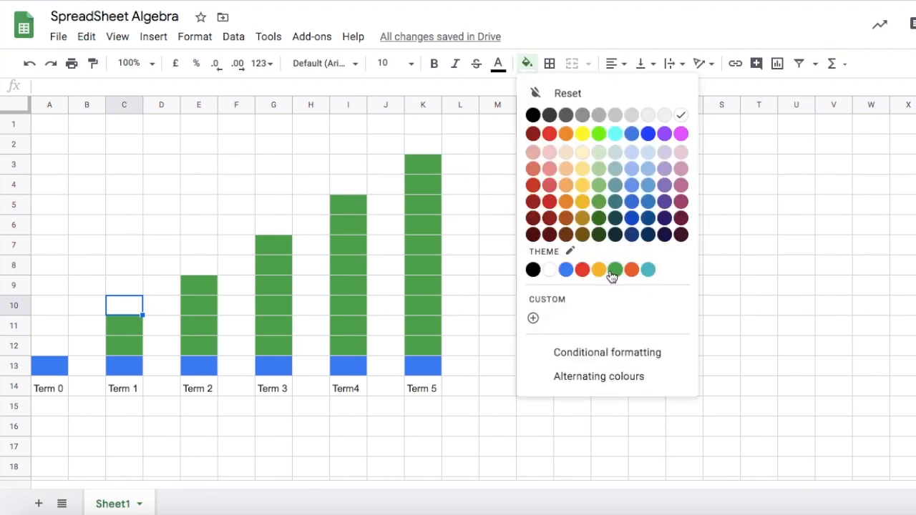
click(614, 270)
Fill cells E8 and E7 with green on top of Term 2's column.
click(200, 266)
click(527, 63)
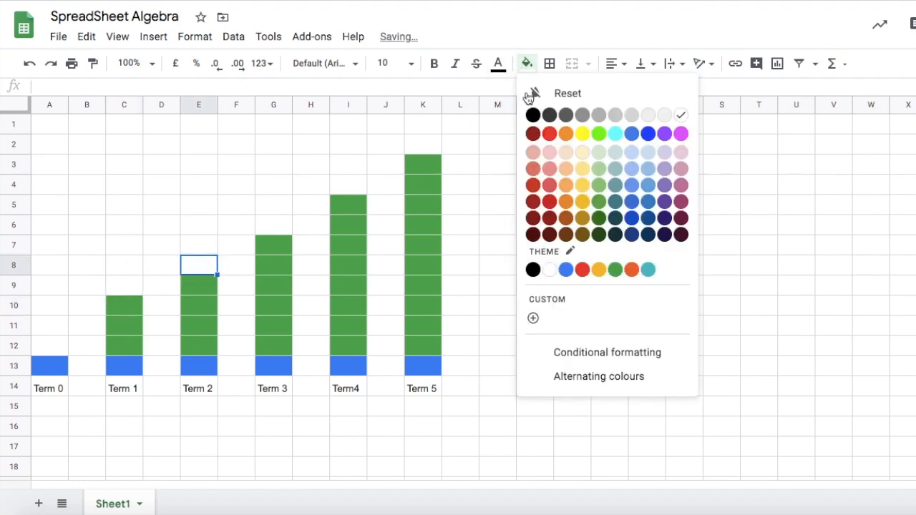
click(614, 271)
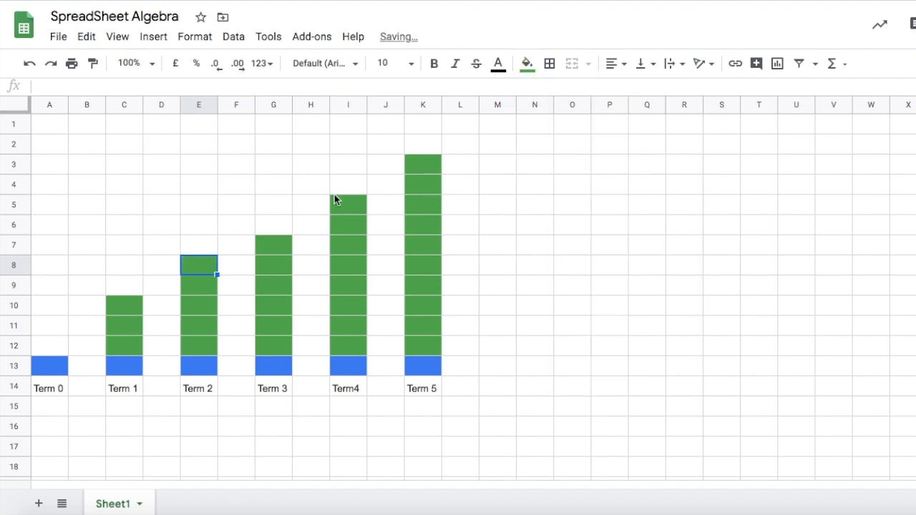
click(199, 227)
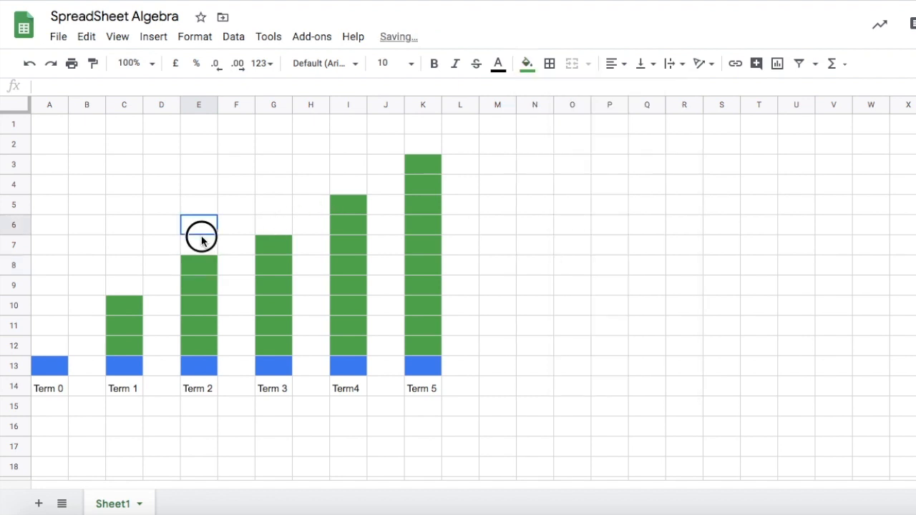
click(195, 247)
click(527, 63)
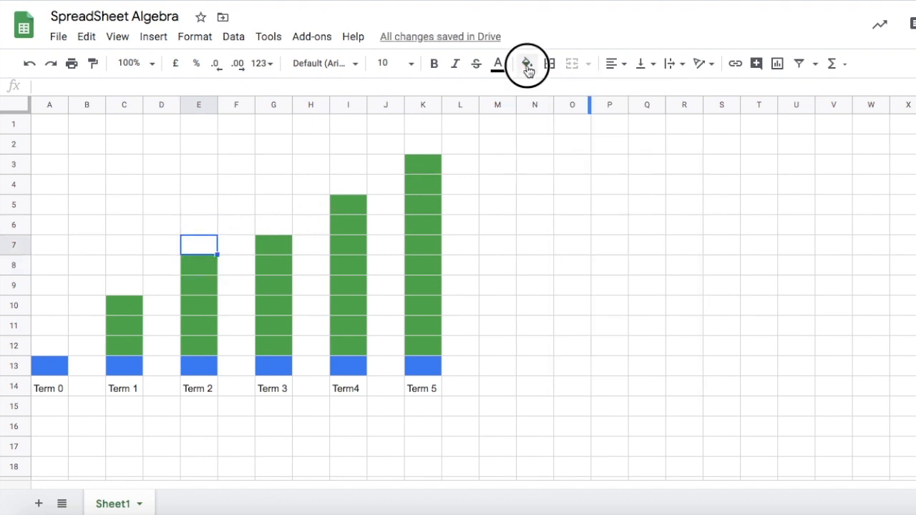
click(615, 272)
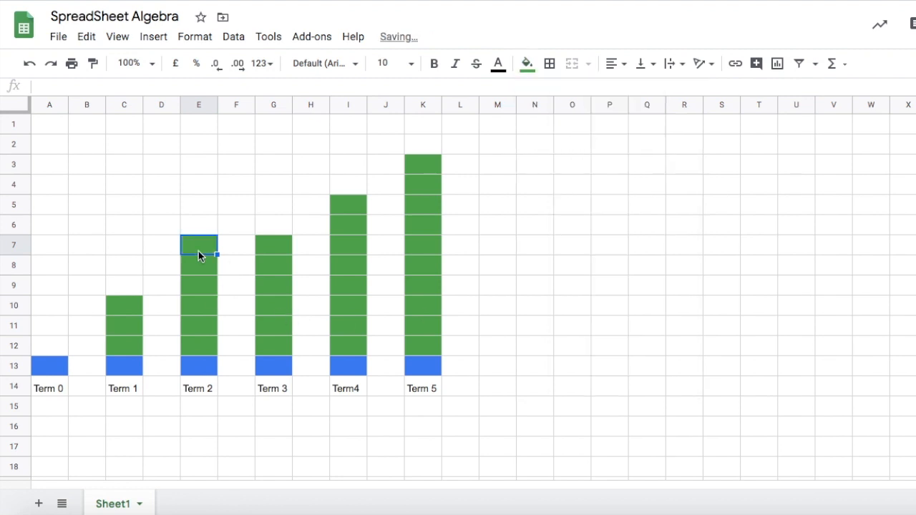
Copy the green cells E7 to E9 and paste them at G4 and at I2.
click(223, 301)
drag(193, 283, 194, 245)
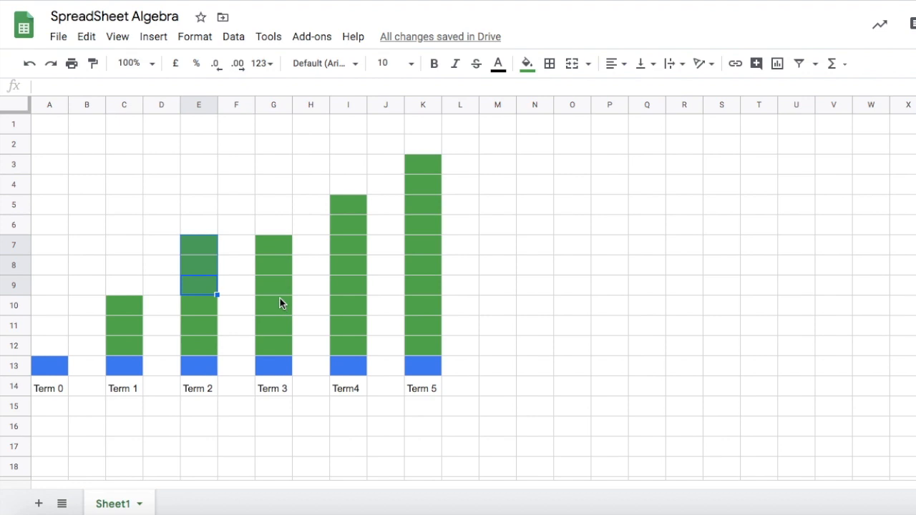
click(239, 290)
drag(205, 248, 204, 295)
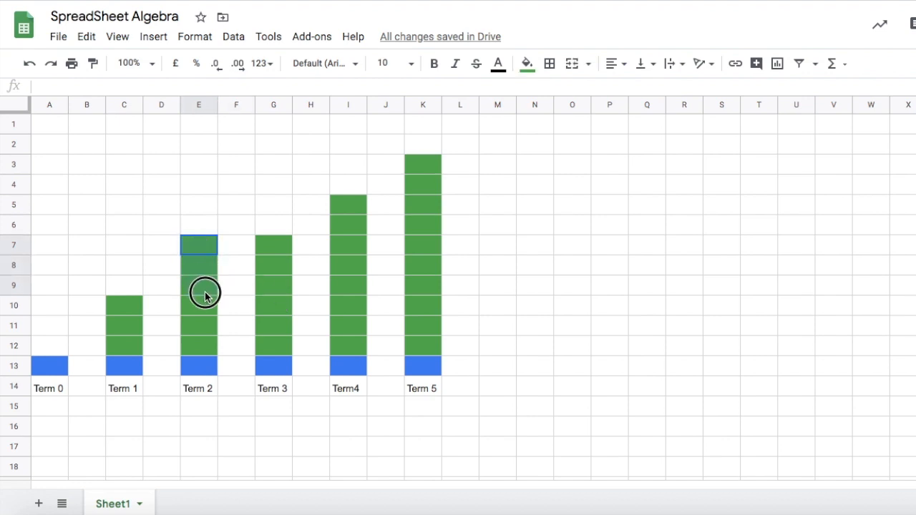
key(ctrl+c)
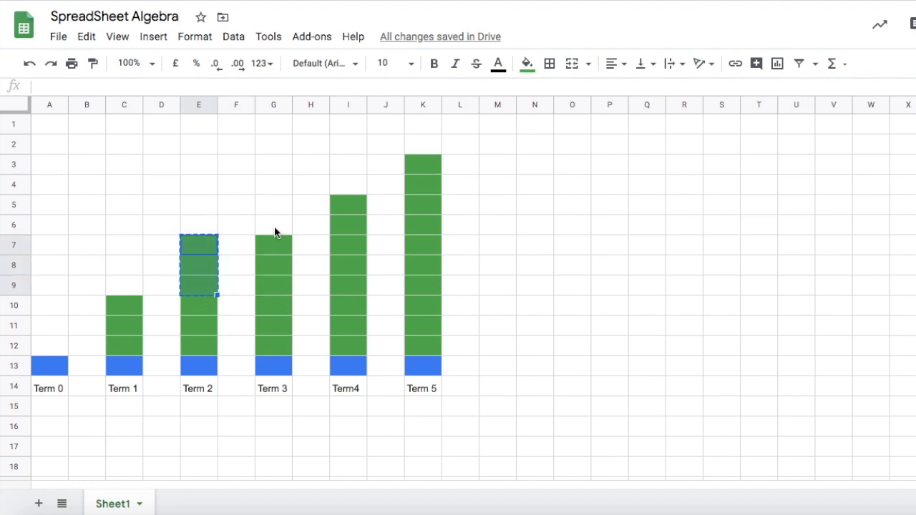
click(270, 186)
key(ctrl+v)
click(354, 146)
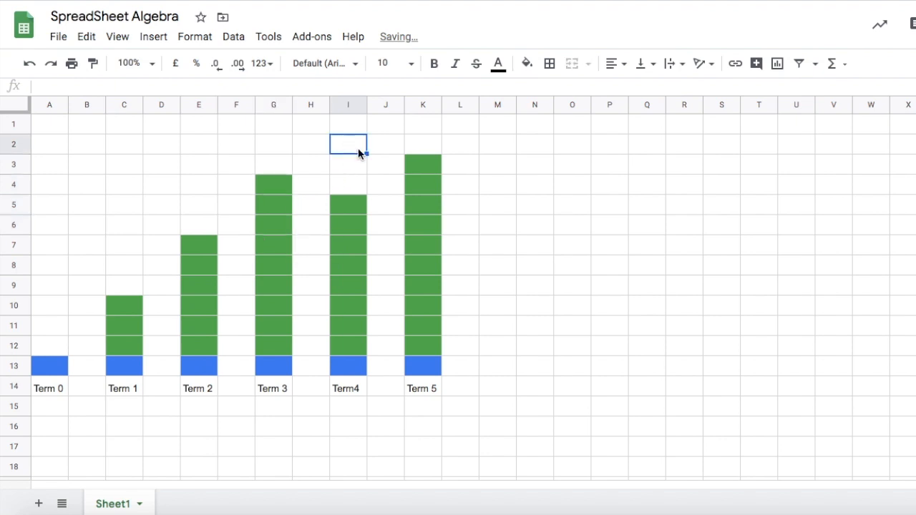
key(ctrl+v)
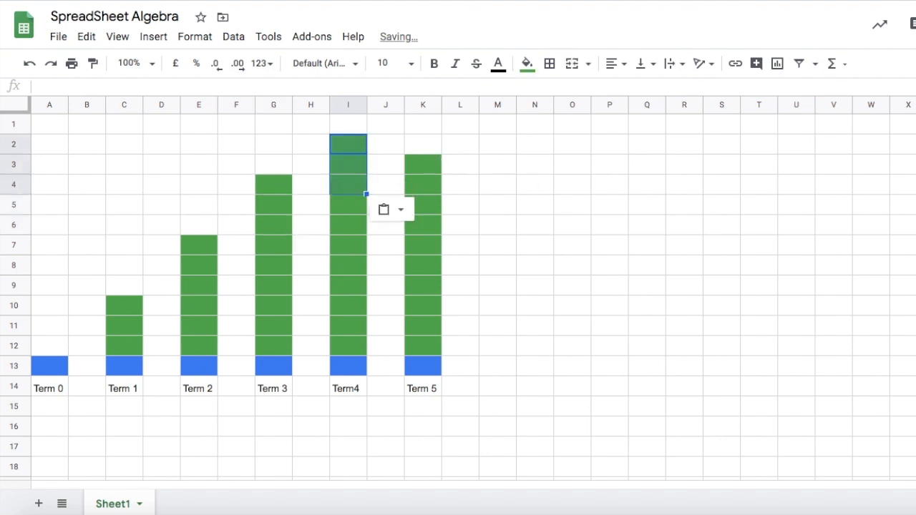
Insert two blank rows above row 2.
click(15, 147)
right_click(16, 147)
mouse_move(15, 147)
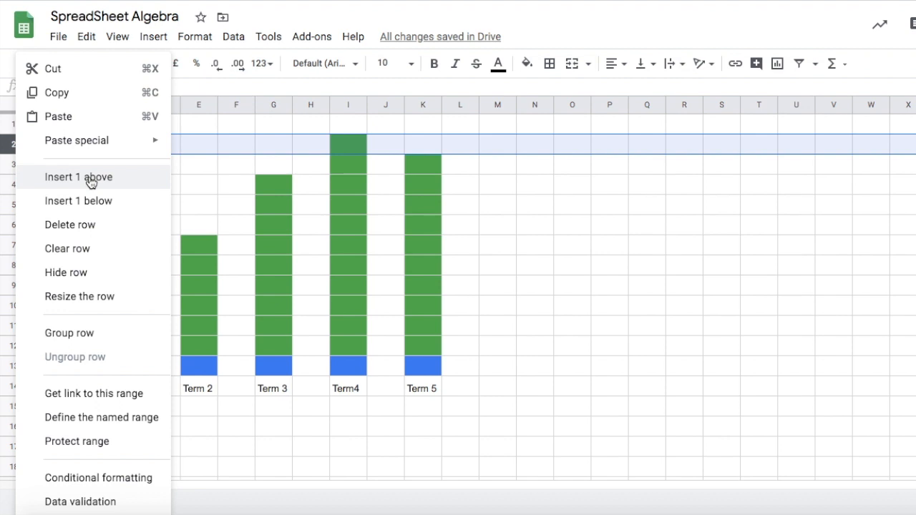
click(89, 179)
right_click(14, 146)
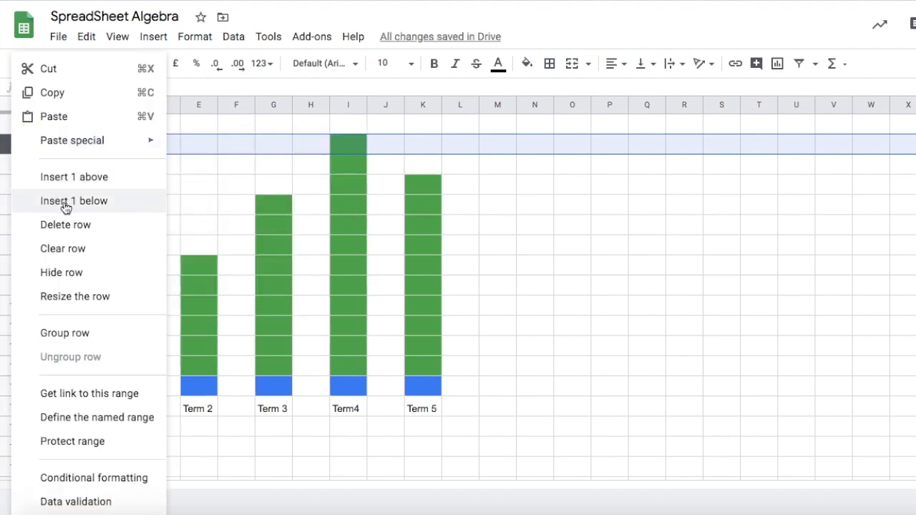
click(69, 177)
Paste the three copied green cells at K2 on top of Term 5's column.
click(562, 228)
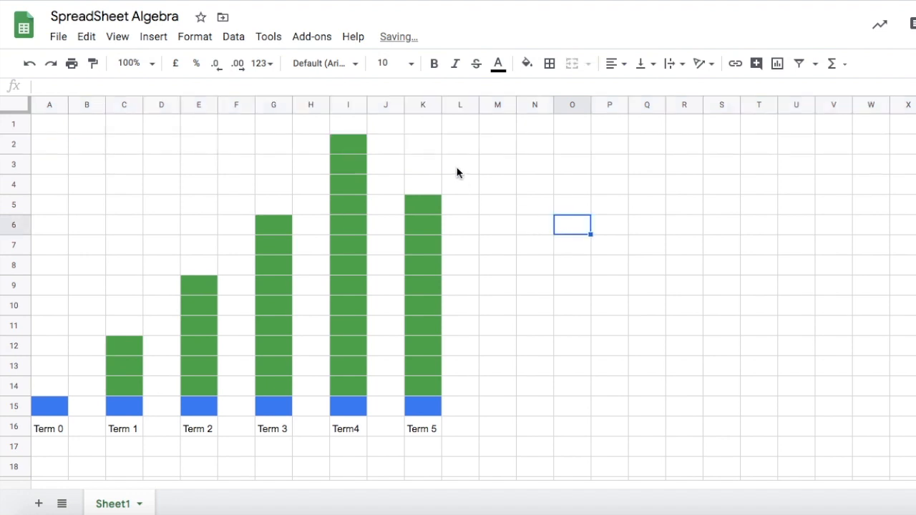
click(419, 142)
key(ctrl+v)
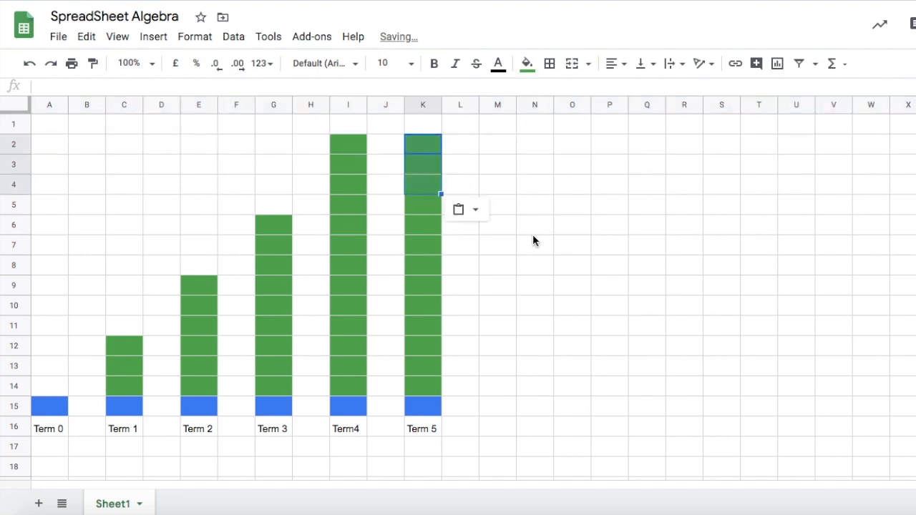
Insert one blank row above row 2, then four more blank rows above row 1.
right_click(14, 147)
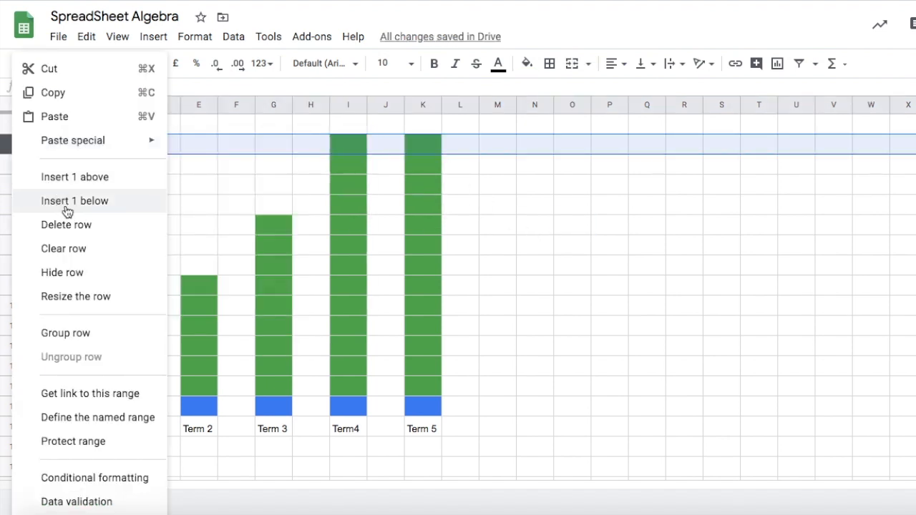
click(76, 177)
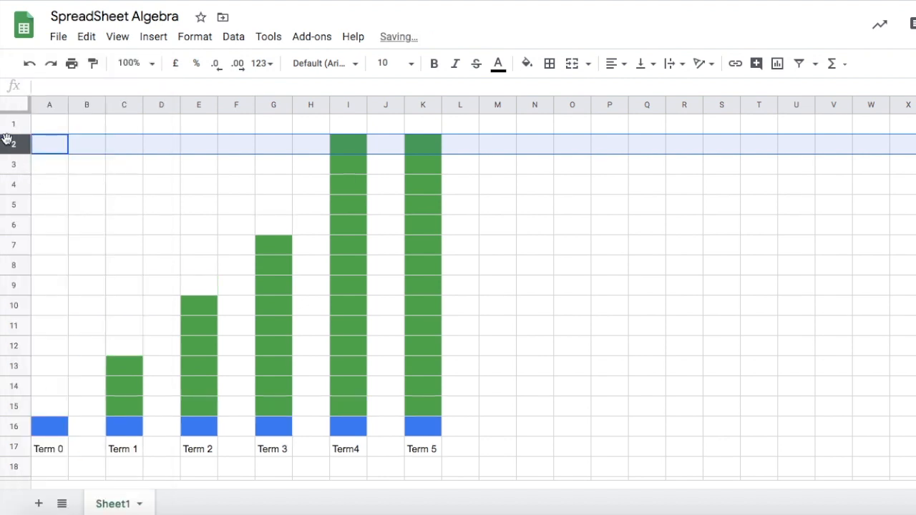
drag(14, 126, 28, 190)
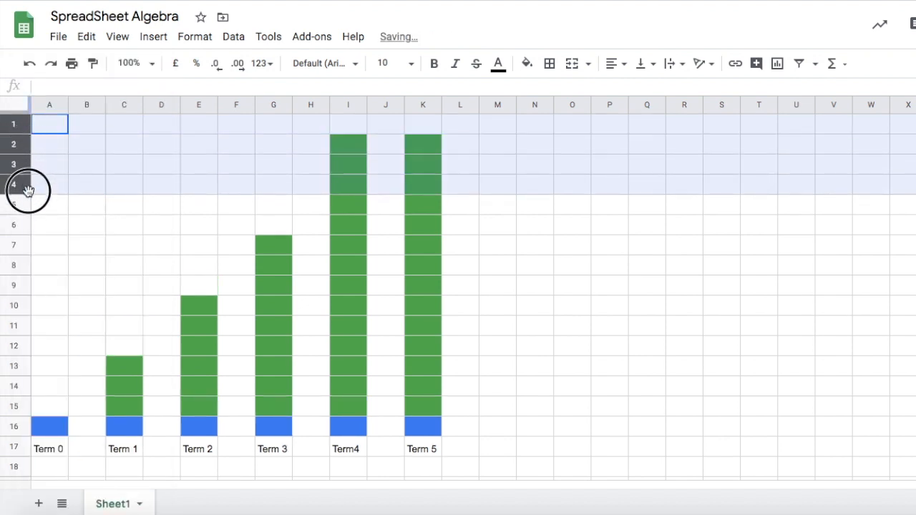
right_click(14, 145)
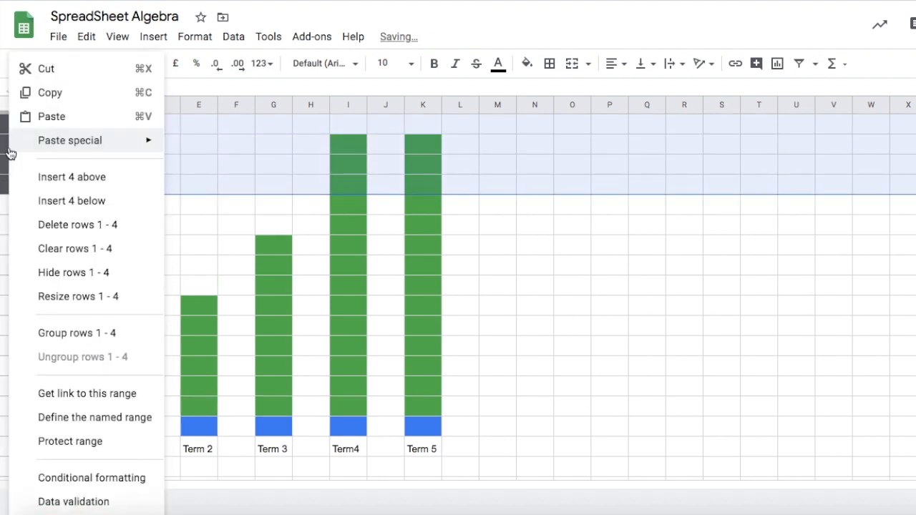
click(70, 181)
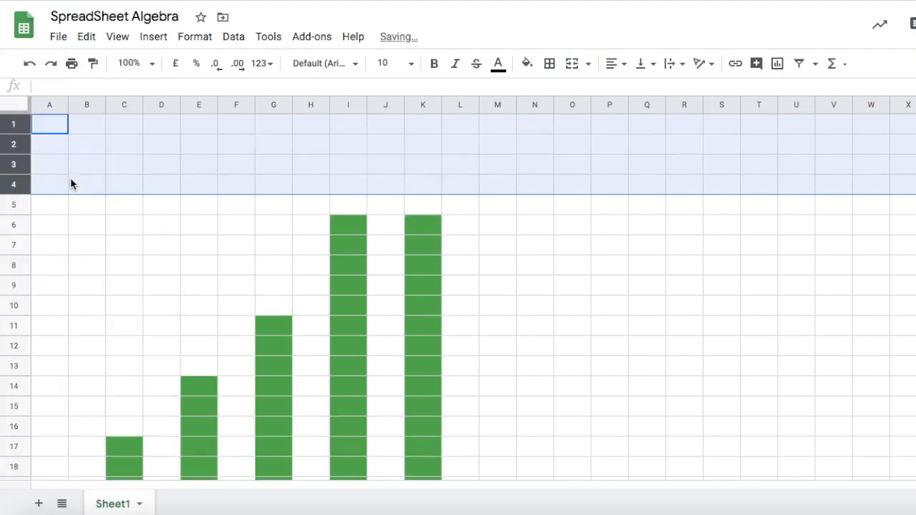
Remove the fill colour from cells I6 and I7 at the top of Term4's column.
click(649, 225)
scroll(555, 300, down, 1)
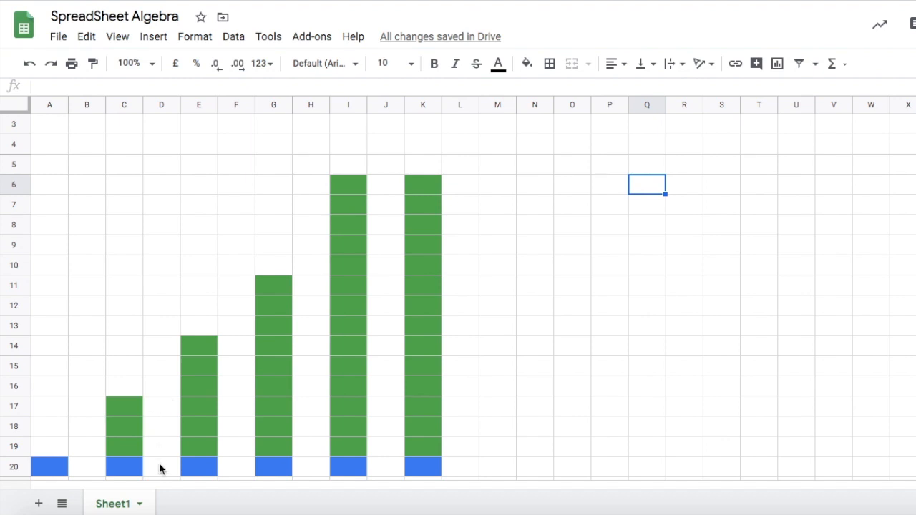
scroll(209, 367, down, 1)
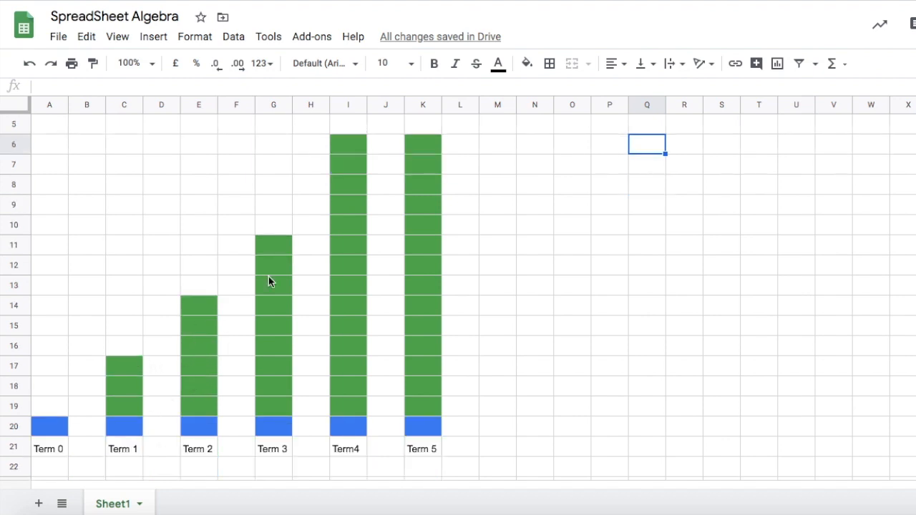
click(349, 166)
mouse_move(344, 134)
mouse_down()
mouse_move(350, 166)
mouse_move(341, 147)
mouse_up()
click(384, 161)
click(354, 166)
click(527, 64)
click(539, 93)
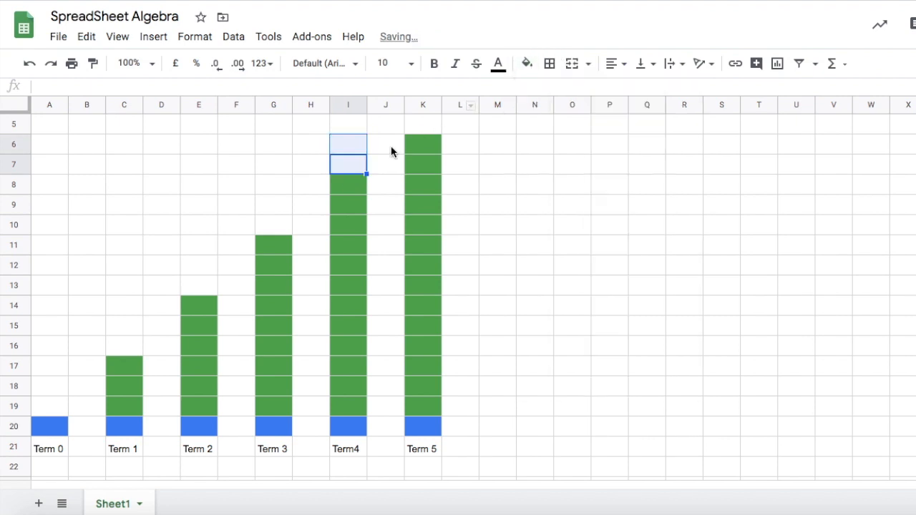
click(565, 205)
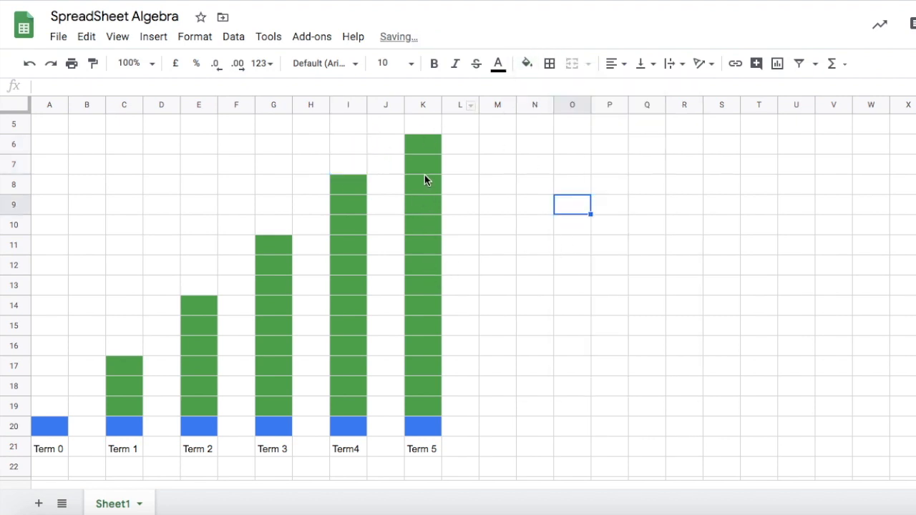
Fill cell K5 green on top of Term 5's column.
click(428, 126)
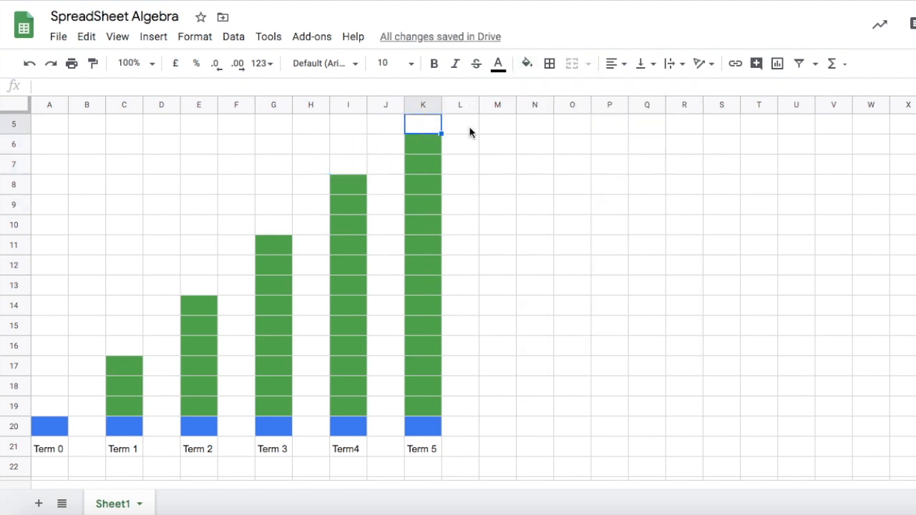
click(527, 63)
click(614, 270)
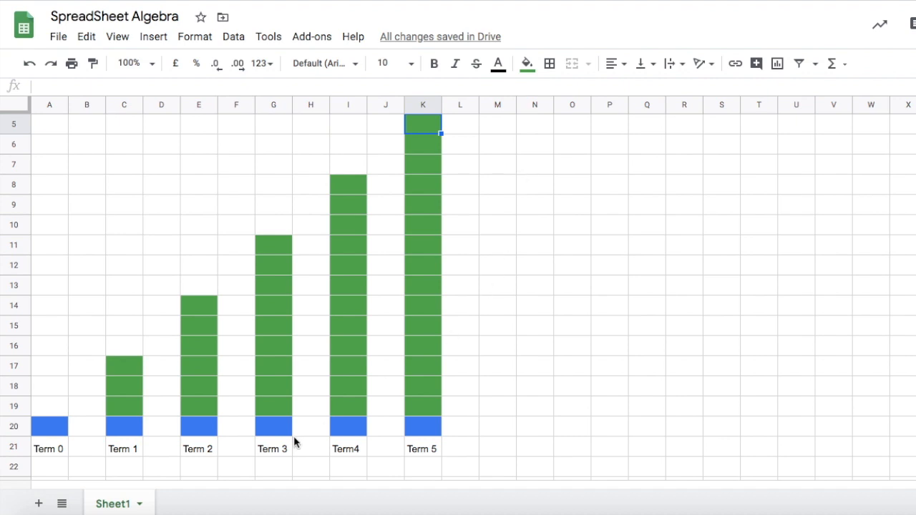
Insert a blank row above the row of Term labels.
scroll(96, 457, down, 10)
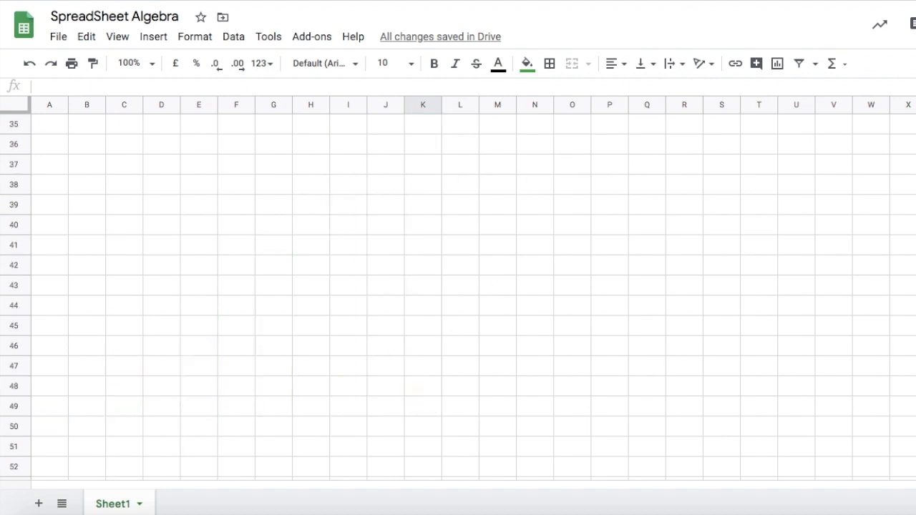
scroll(97, 456, up, 9)
click(41, 406)
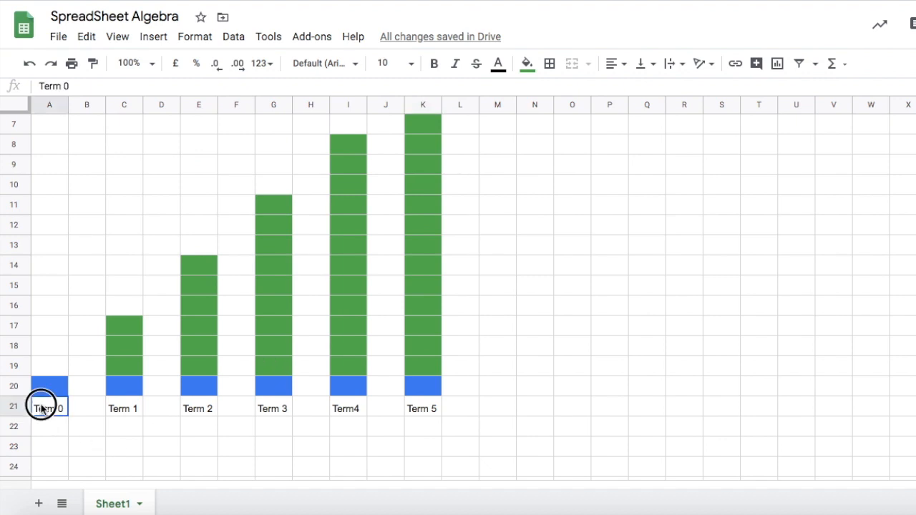
click(17, 407)
right_click(16, 408)
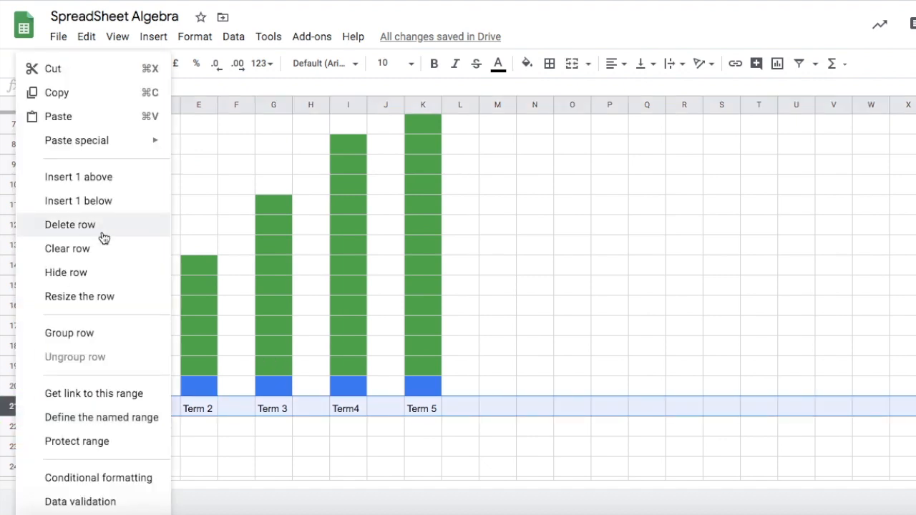
click(110, 181)
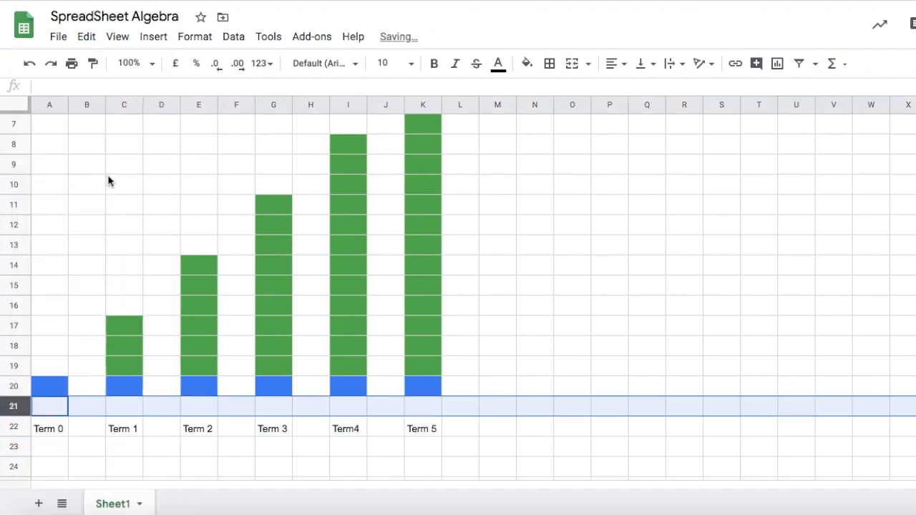
Extend each blue base cell down one row into row 21 for all six terms, Term 0 to Term 5.
click(131, 392)
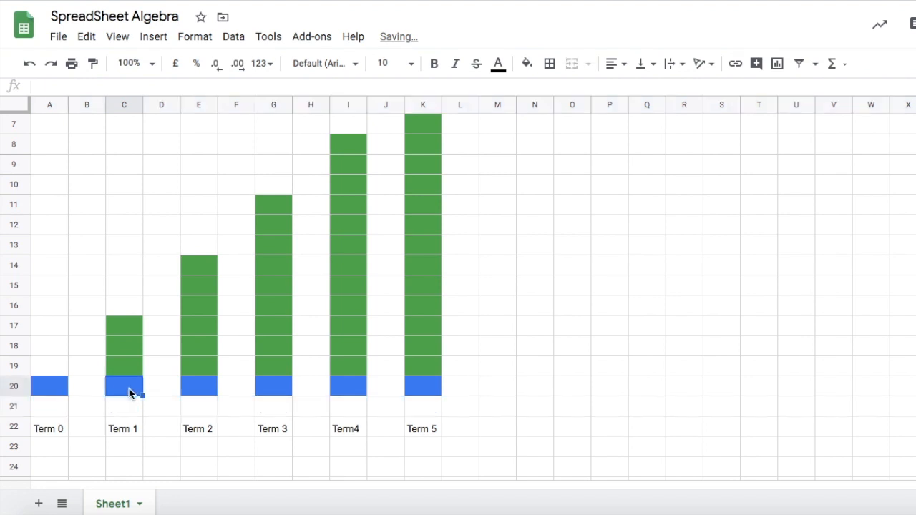
click(54, 394)
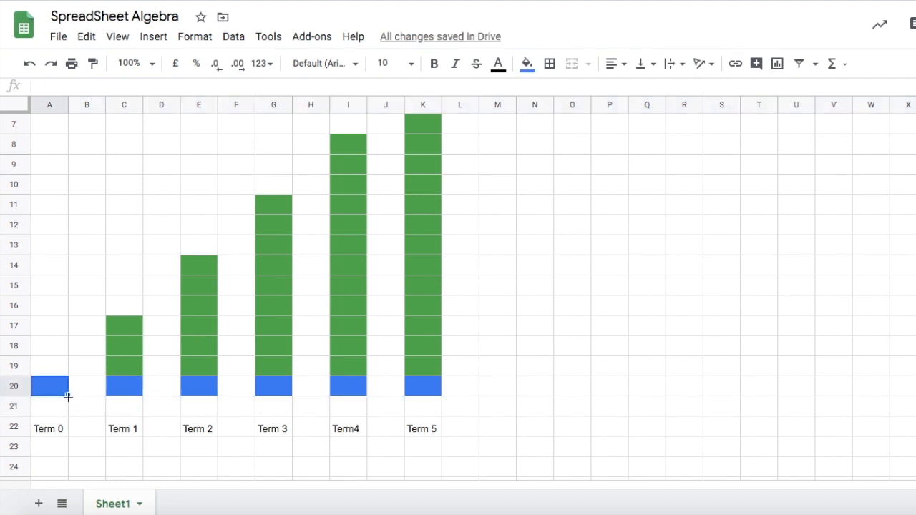
drag(68, 396, 68, 409)
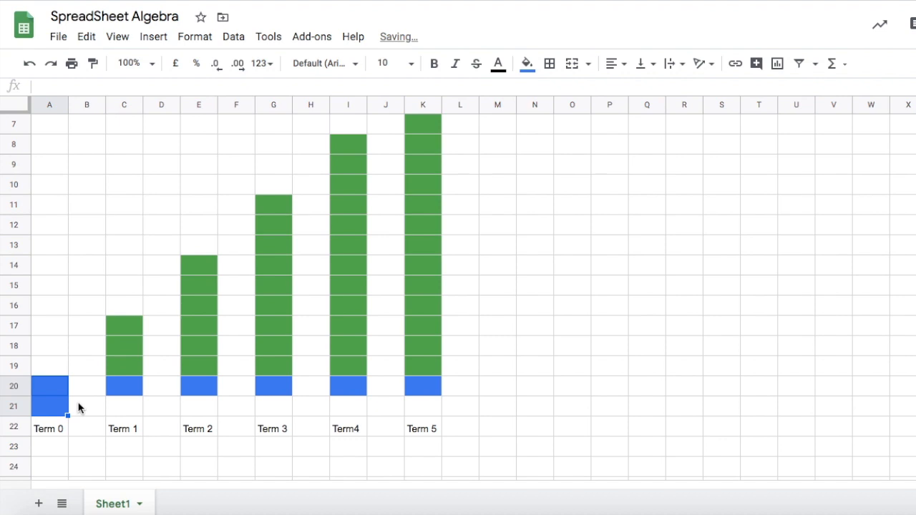
click(132, 387)
drag(142, 396, 140, 410)
click(200, 390)
drag(216, 395, 236, 406)
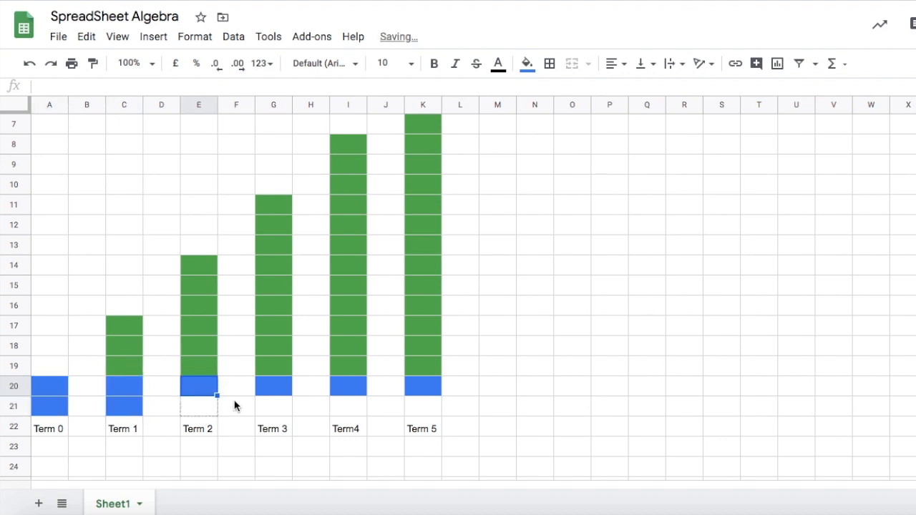
click(268, 393)
drag(292, 397, 291, 411)
click(345, 387)
drag(366, 396, 363, 411)
click(427, 393)
drag(442, 395, 442, 411)
click(613, 373)
Insert four blank rows above row 1.
scroll(633, 386, up, 1)
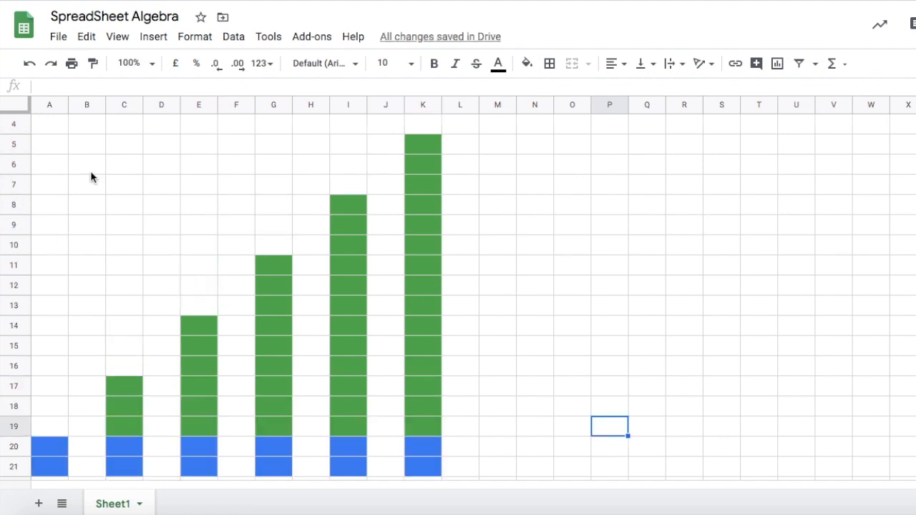
scroll(99, 177, up, 1)
drag(6, 124, 71, 195)
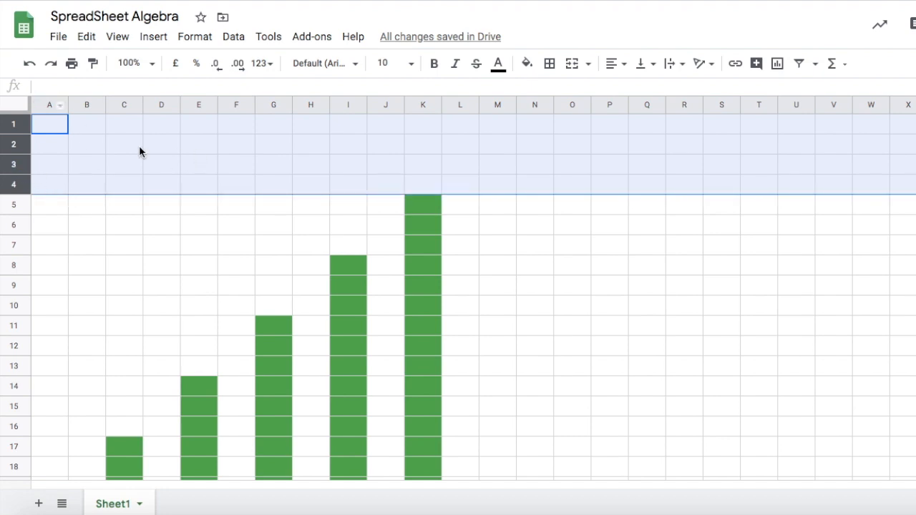
right_click(13, 165)
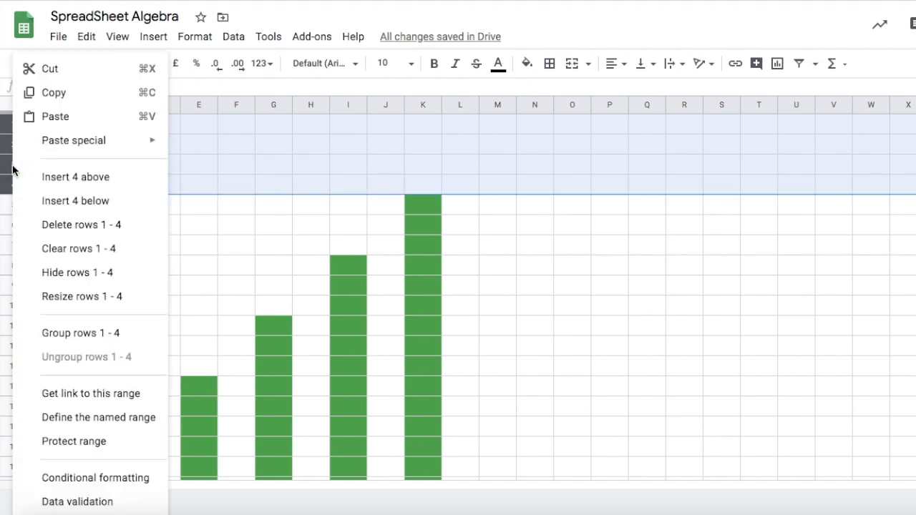
click(70, 185)
Extend the green columns upward with the fill handle: Term 1 by one cell and Term 2 by two cells.
scroll(529, 271, down, 3)
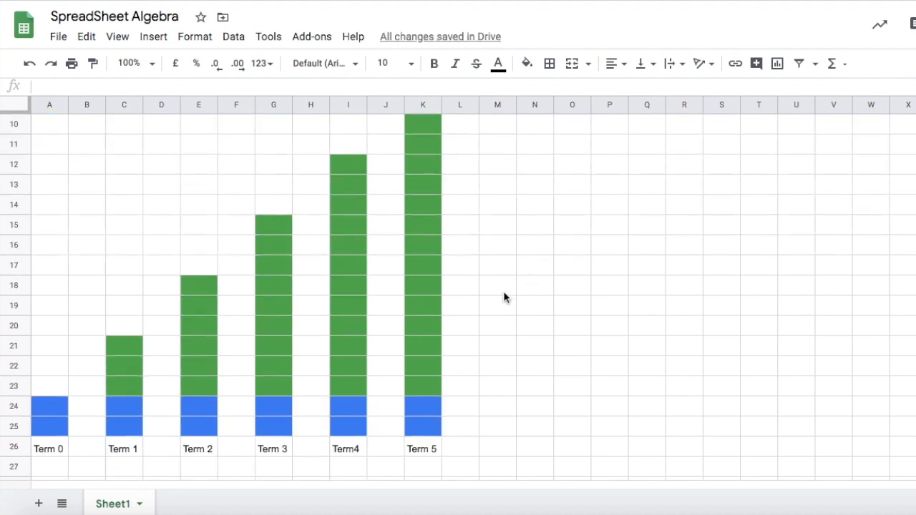
scroll(531, 243, up, 2)
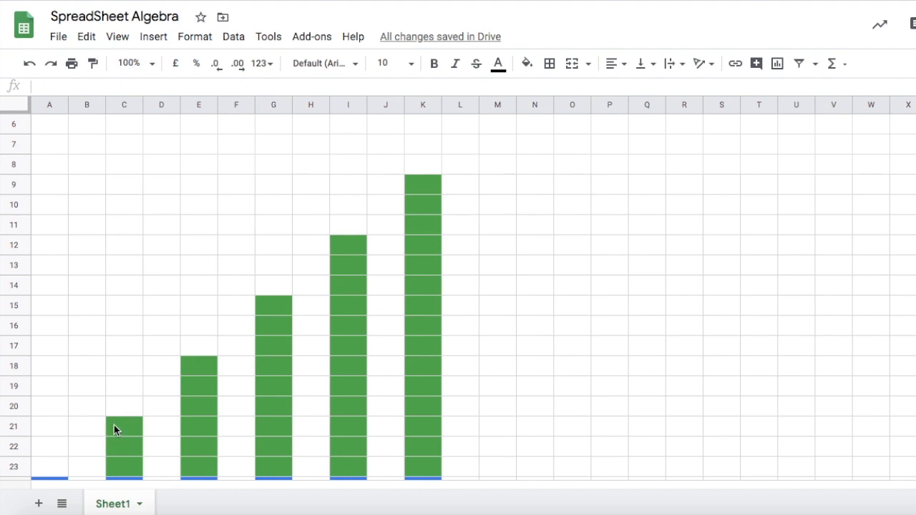
click(133, 431)
drag(141, 435, 137, 409)
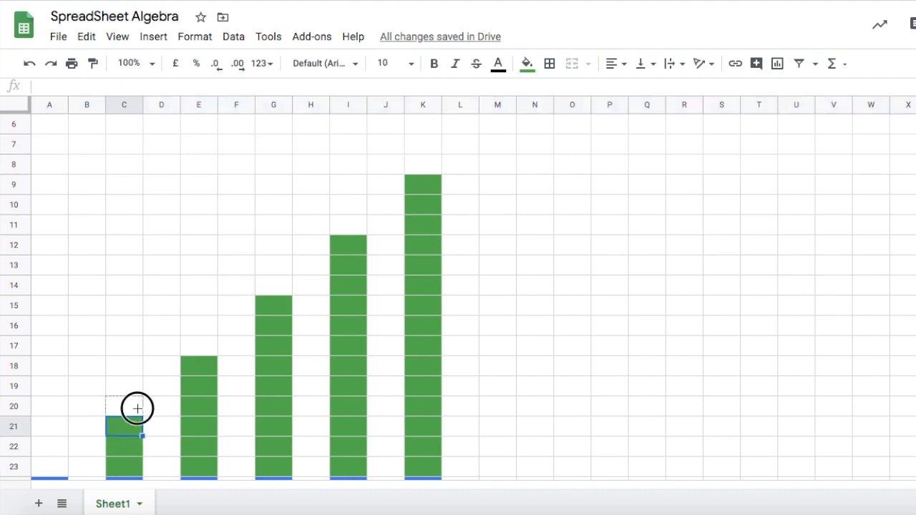
click(200, 367)
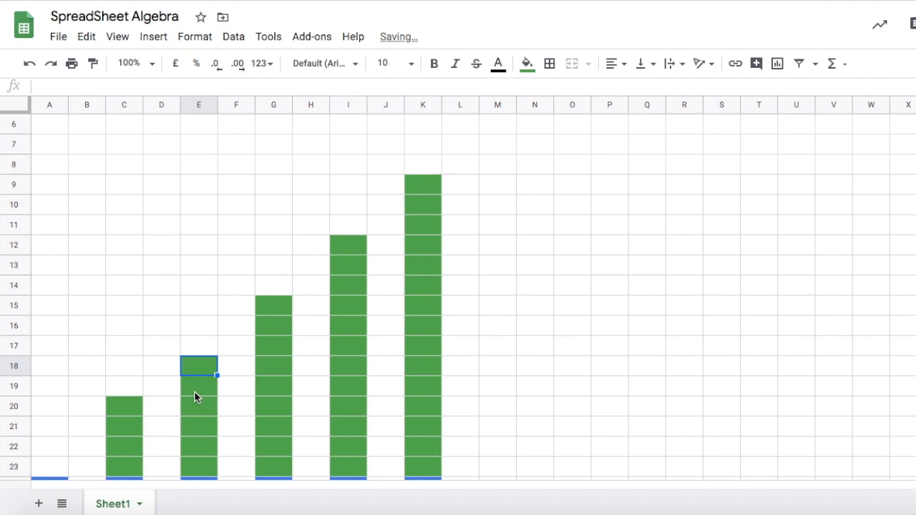
click(213, 393)
drag(216, 395, 212, 331)
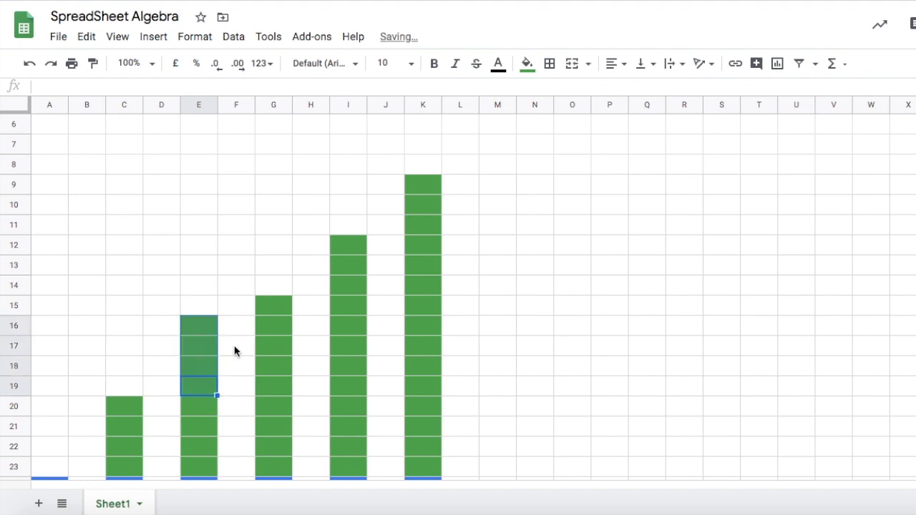
Extend the green columns upward: Term 3 by three cells, Term4 by four cells and Term 5 by five cells.
click(281, 310)
drag(293, 315, 285, 246)
click(356, 248)
drag(366, 254, 355, 170)
click(422, 193)
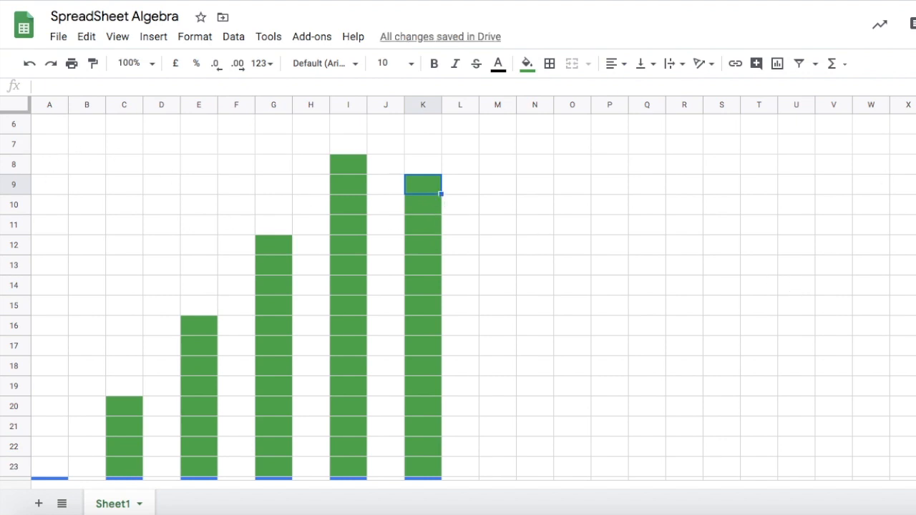
scroll(437, 290, up, 2)
drag(442, 293, 435, 191)
Scroll through the grid to review the whole pattern from the column tops down to the Term labels.
scroll(406, 341, down, 4)
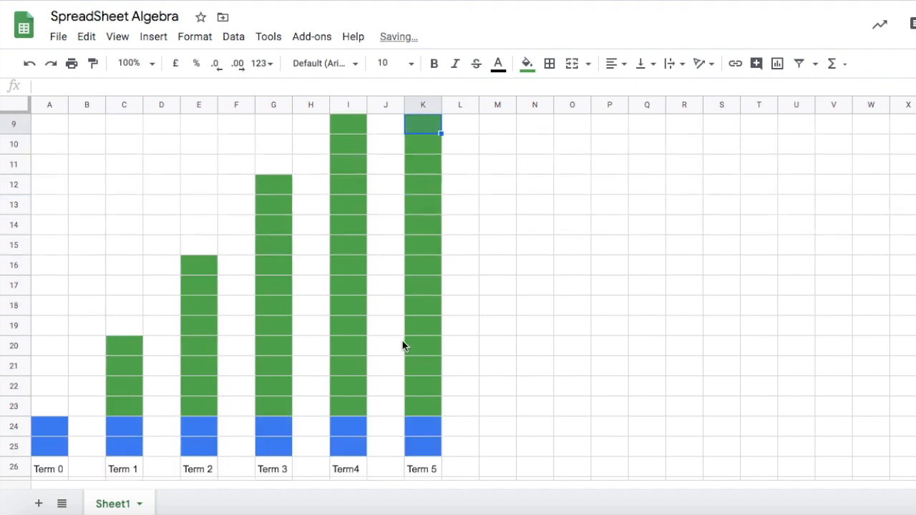
scroll(403, 343, down, 2)
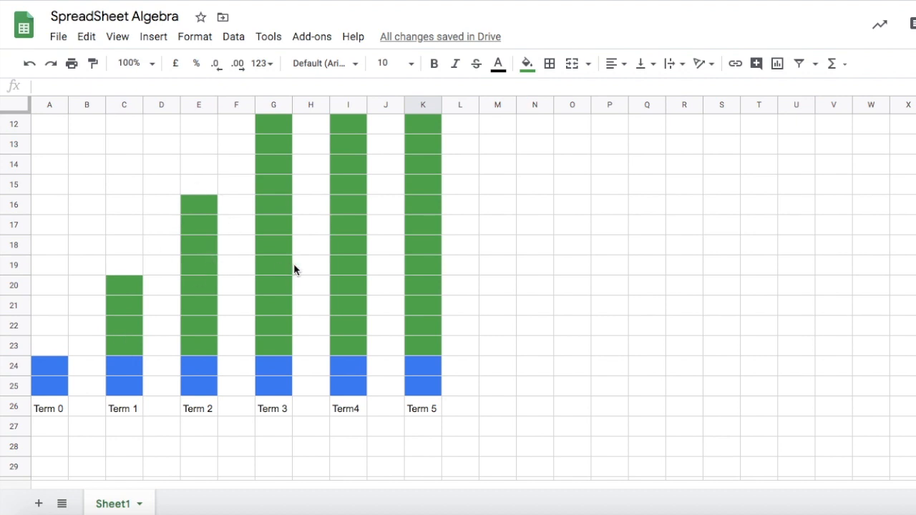
scroll(294, 264, up, 1)
scroll(317, 251, up, 2)
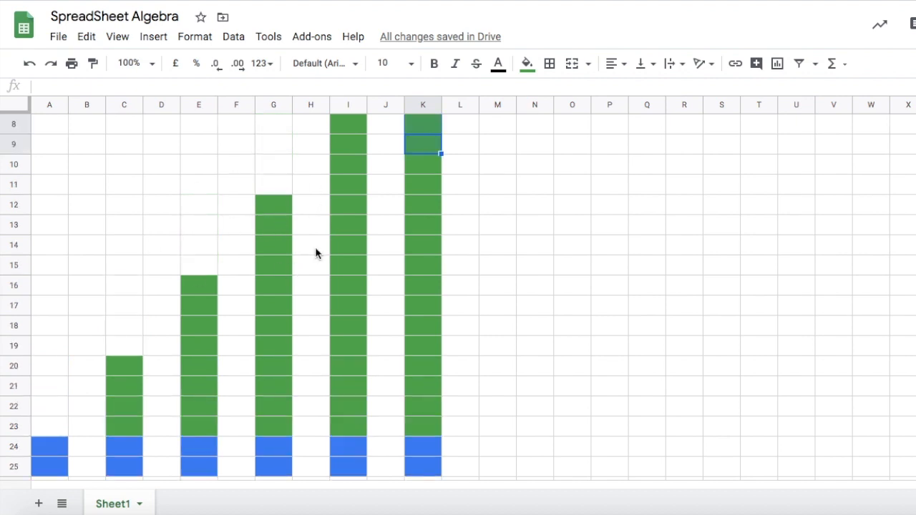
scroll(472, 251, up, 3)
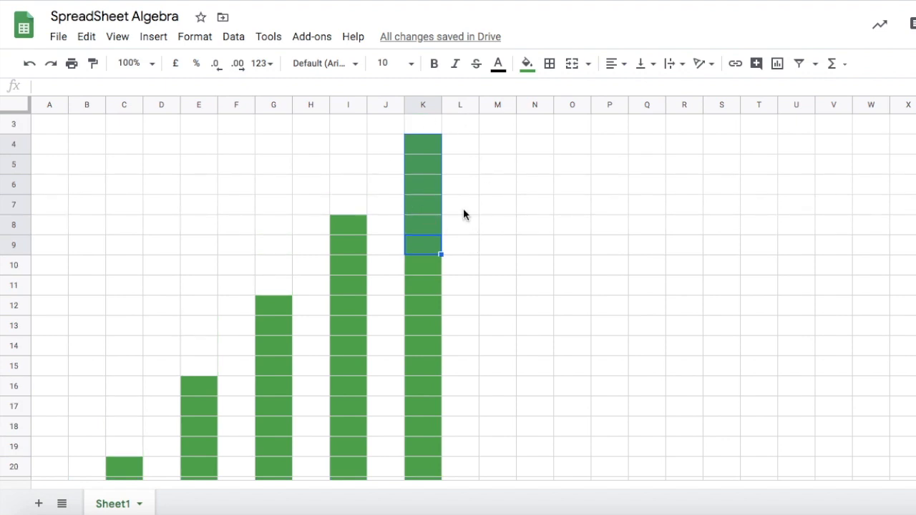
scroll(456, 221, down, 3)
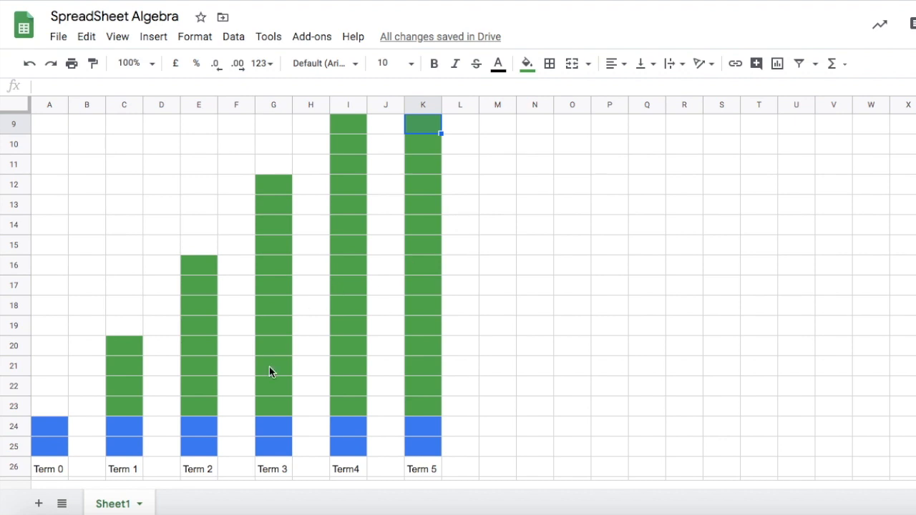
scroll(200, 379, up, 3)
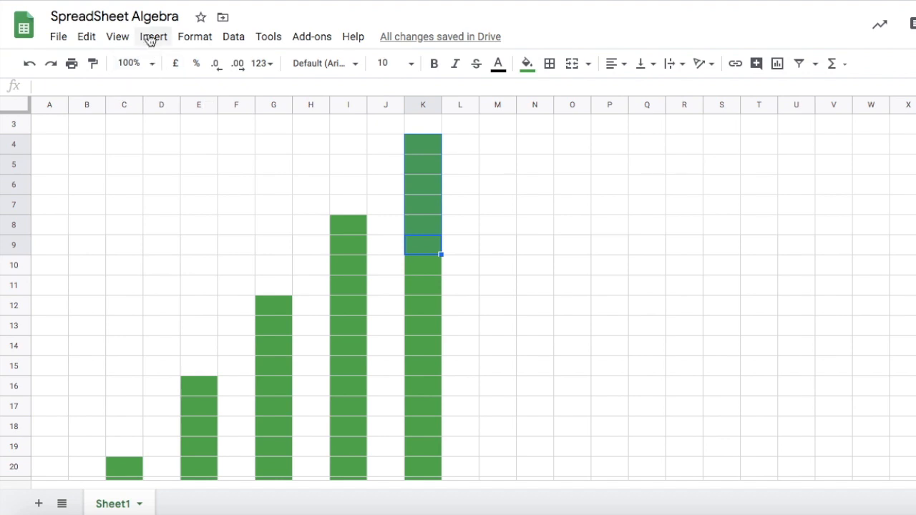
scroll(366, 272, down, 4)
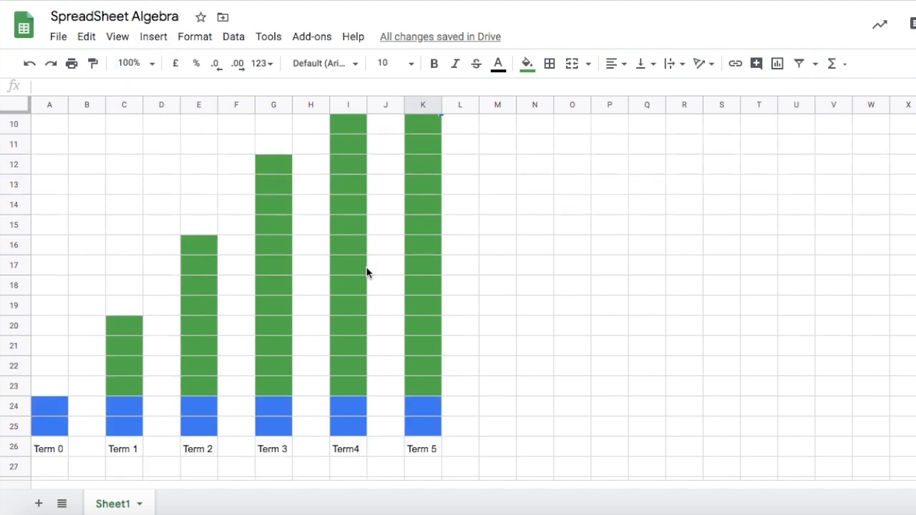
Add two new blank sheets to the spreadsheet.
scroll(366, 272, up, 2)
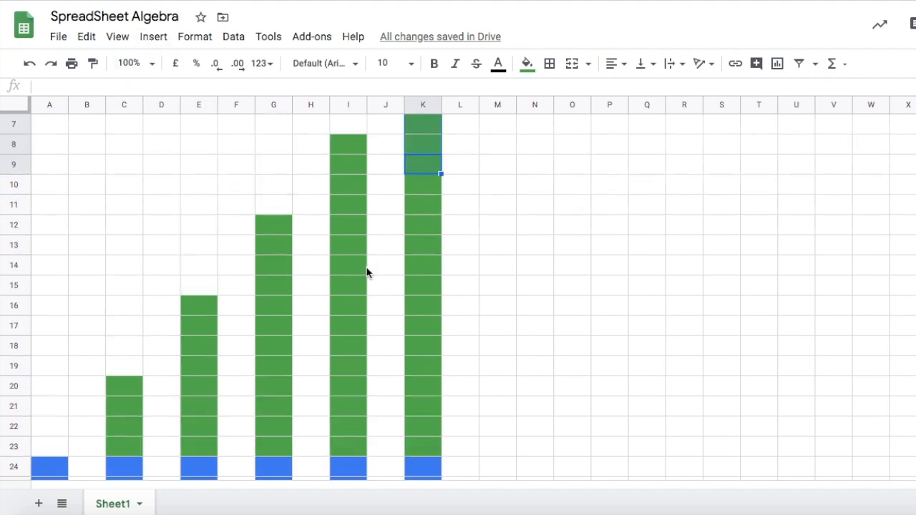
scroll(367, 272, up, 1)
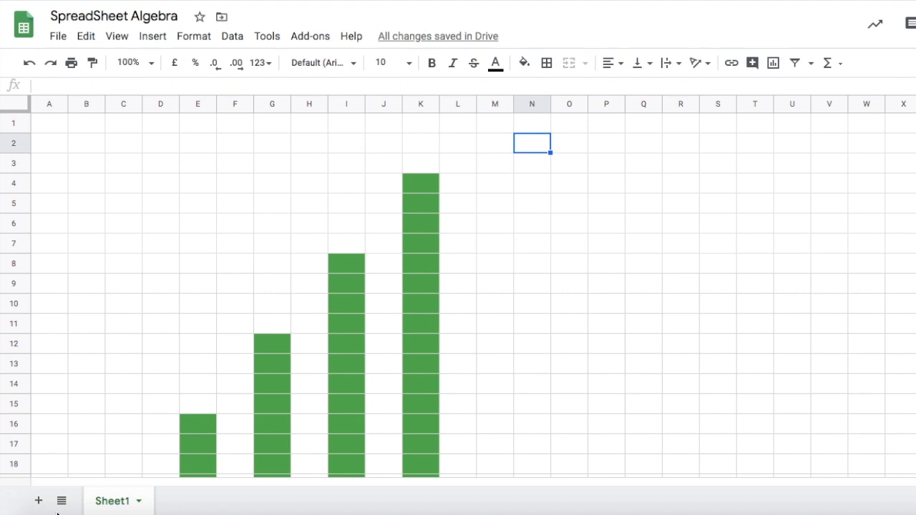
double_click(40, 503)
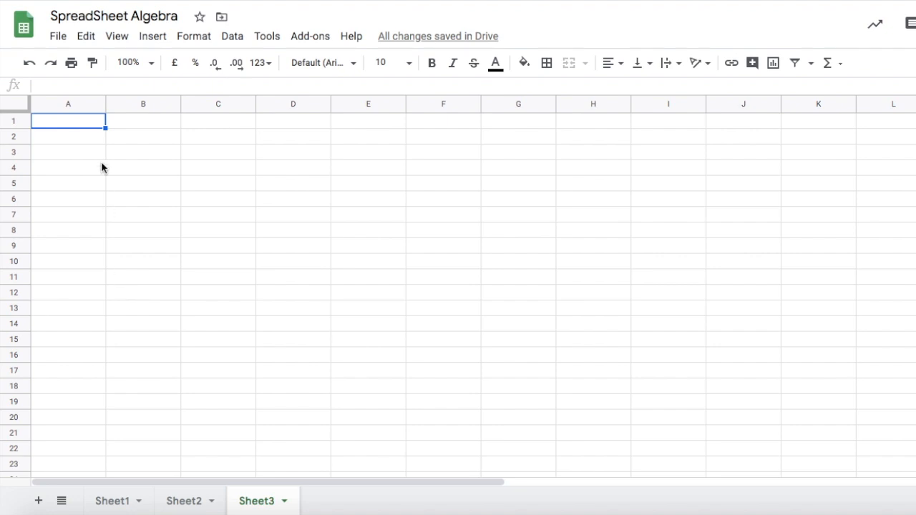
Enter the letters A to G down cells A1 to A7.
text(A)
click(61, 141)
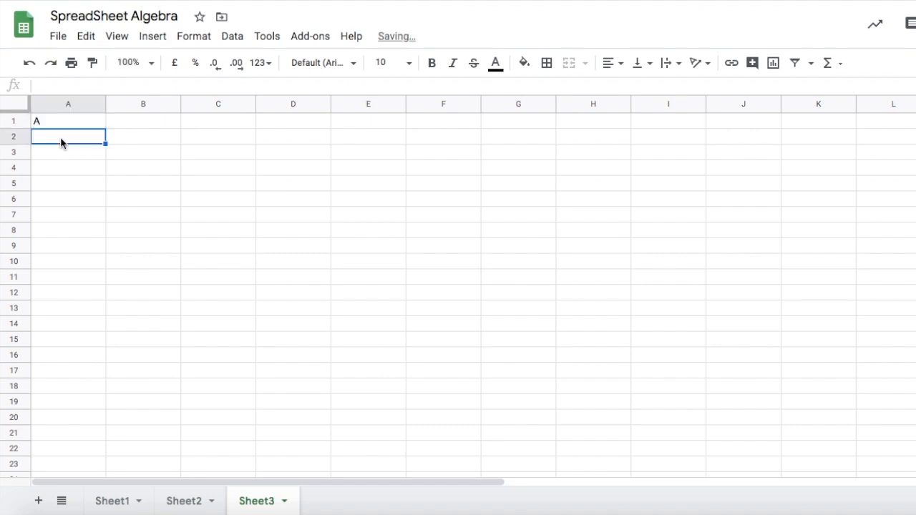
text(B)
click(47, 157)
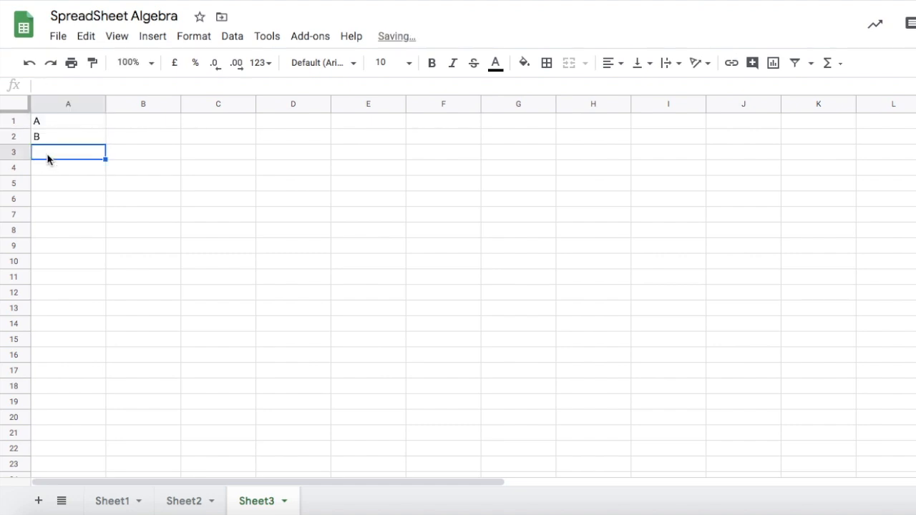
text(C)
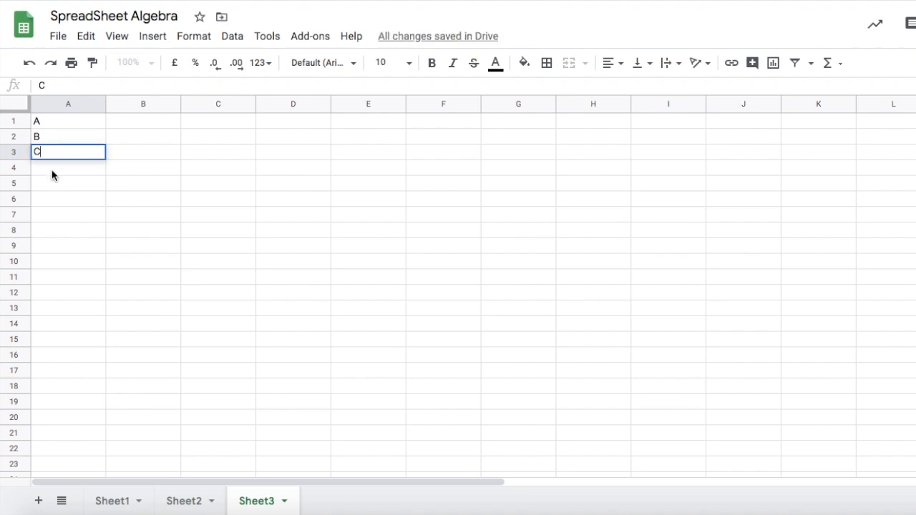
click(52, 174)
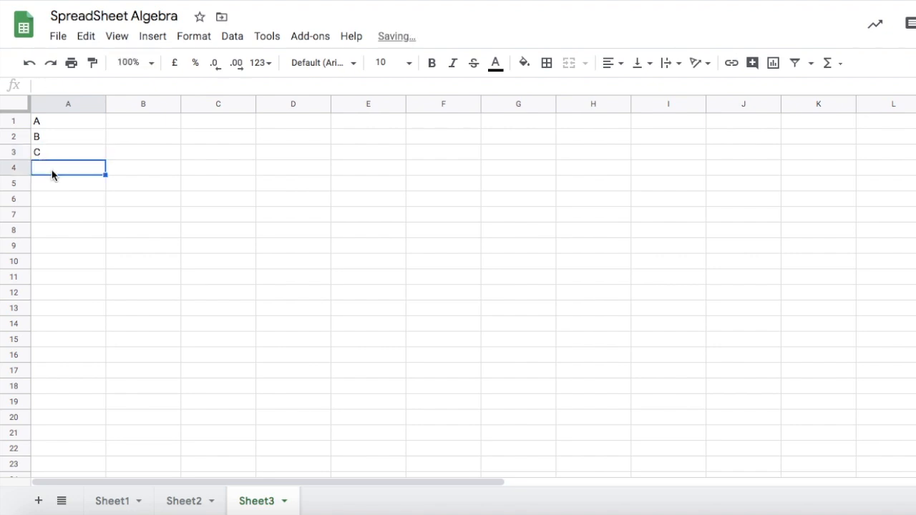
text(D)
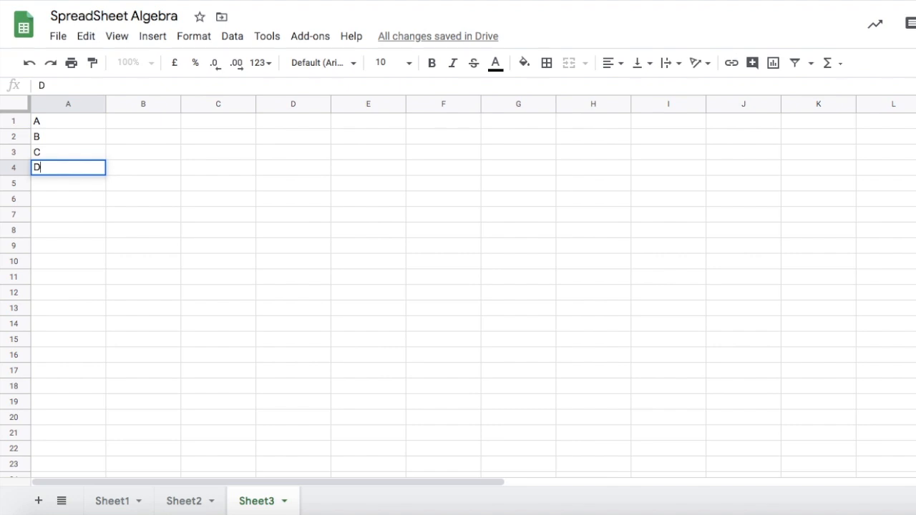
click(54, 183)
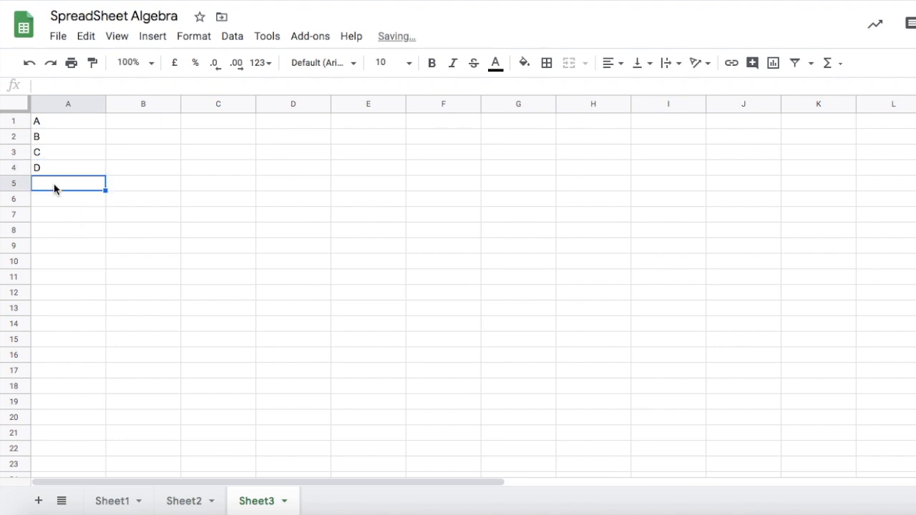
text(E)
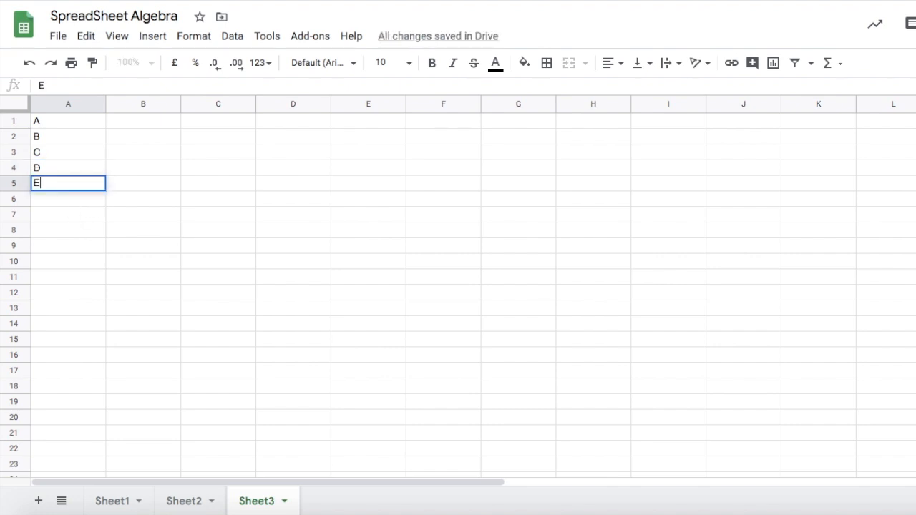
click(61, 199)
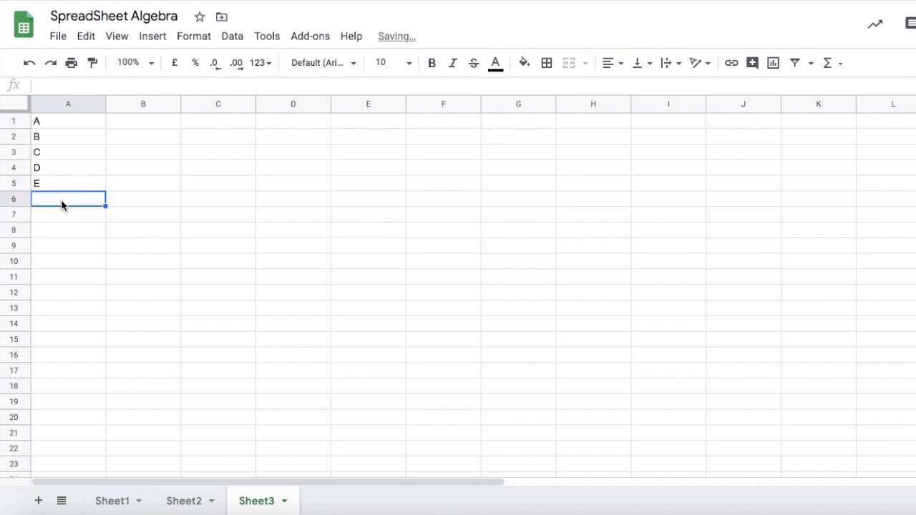
text(F)
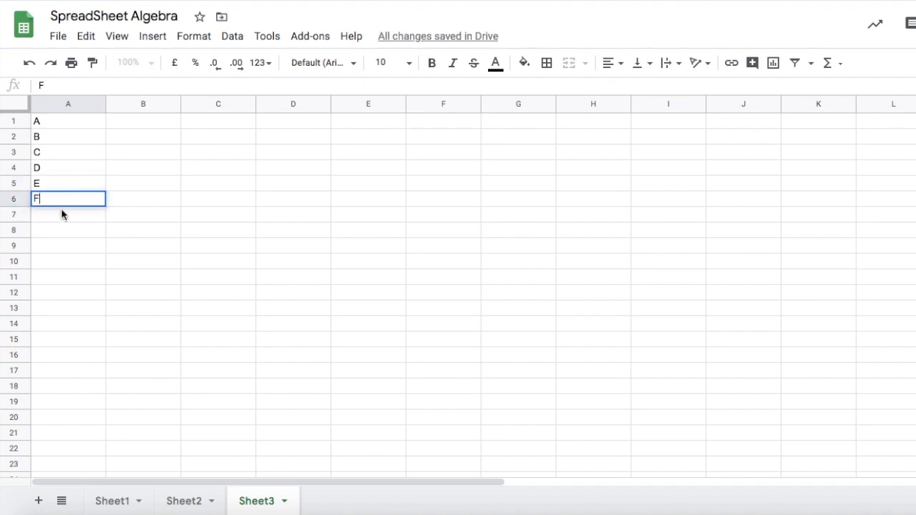
click(60, 215)
text(G)
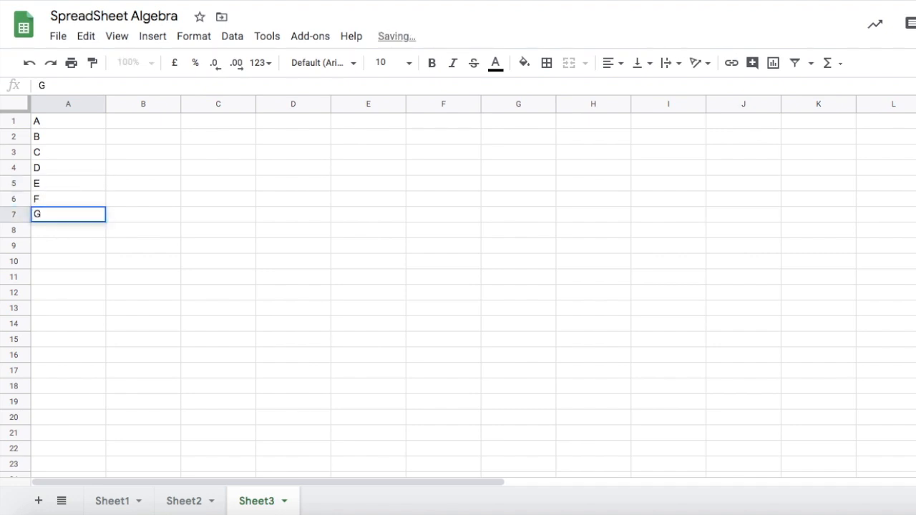
Enter the values 66, 55, 54, 43, 67, 72 and 44 in cells B1 to B7.
click(143, 125)
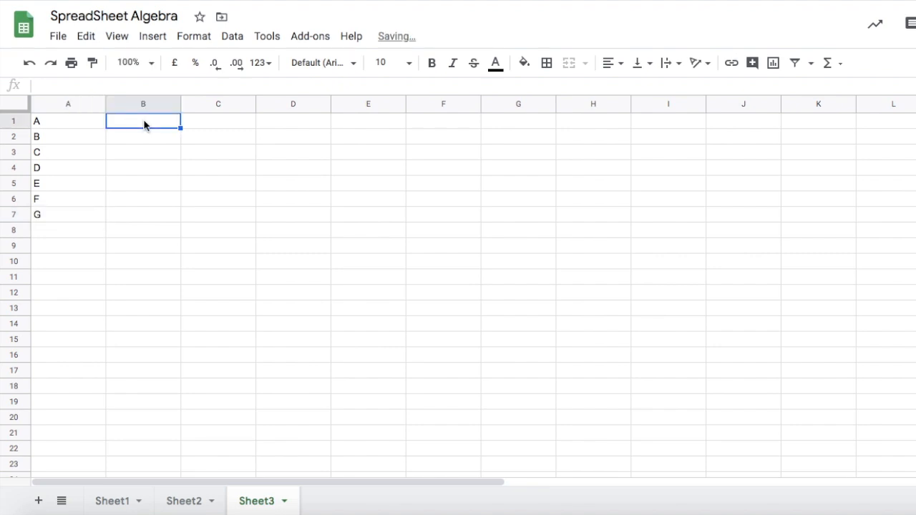
text(66)
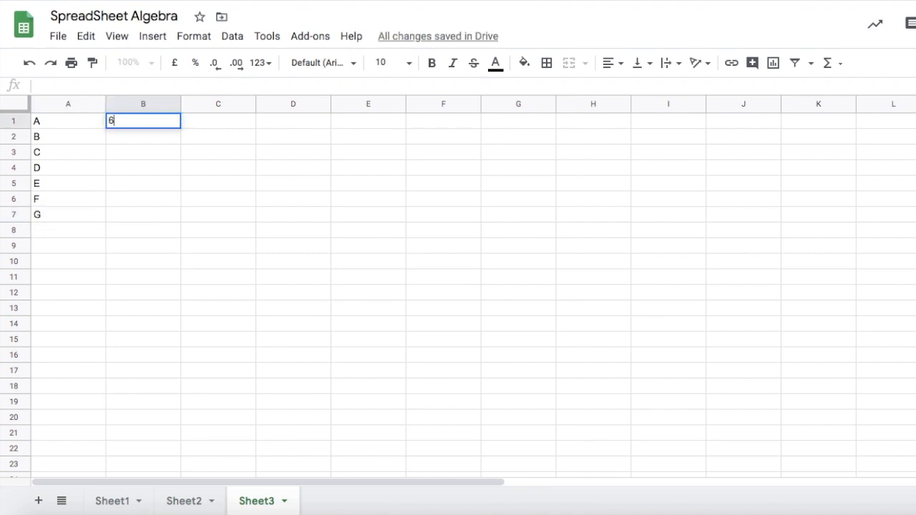
click(134, 140)
text(55)
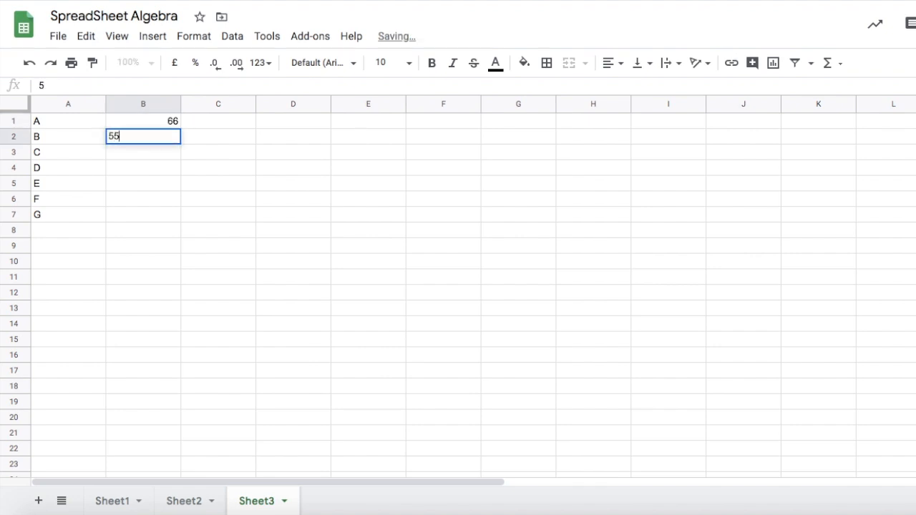
click(135, 157)
text(54)
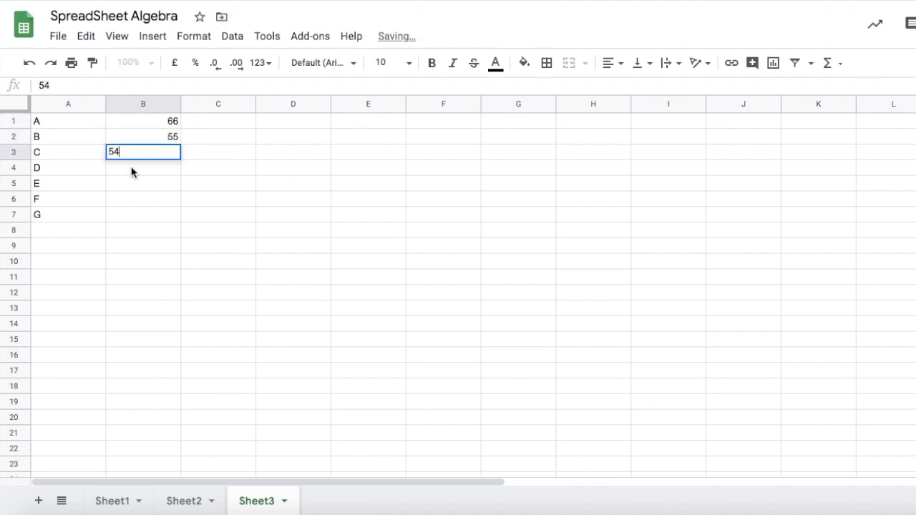
click(131, 169)
text(43)
click(129, 185)
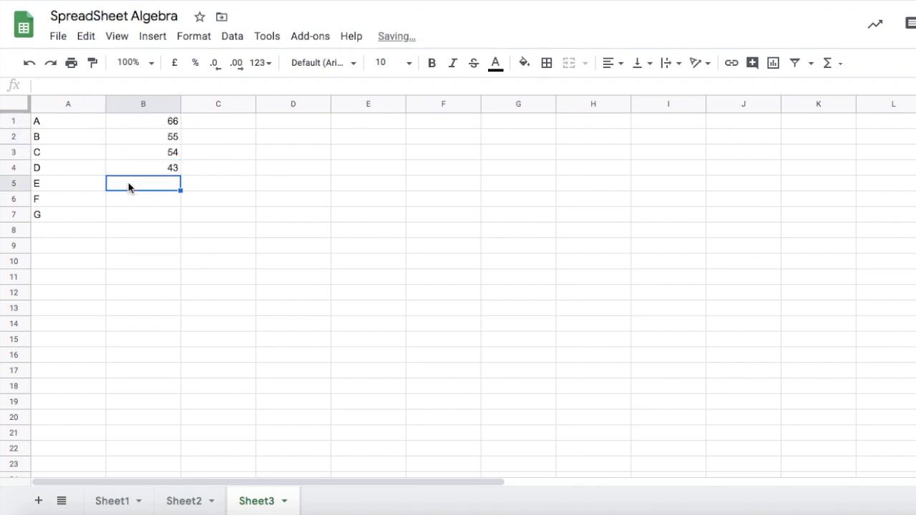
text(67)
click(130, 200)
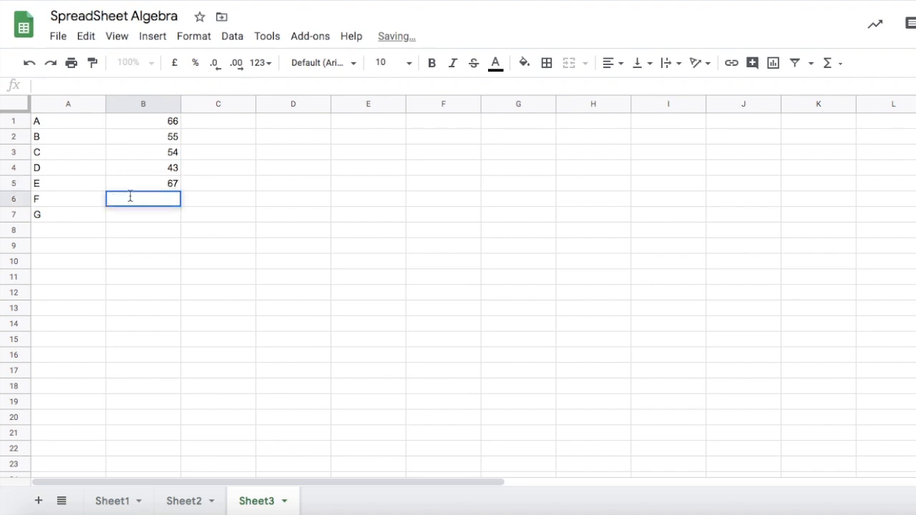
text(72)
click(137, 222)
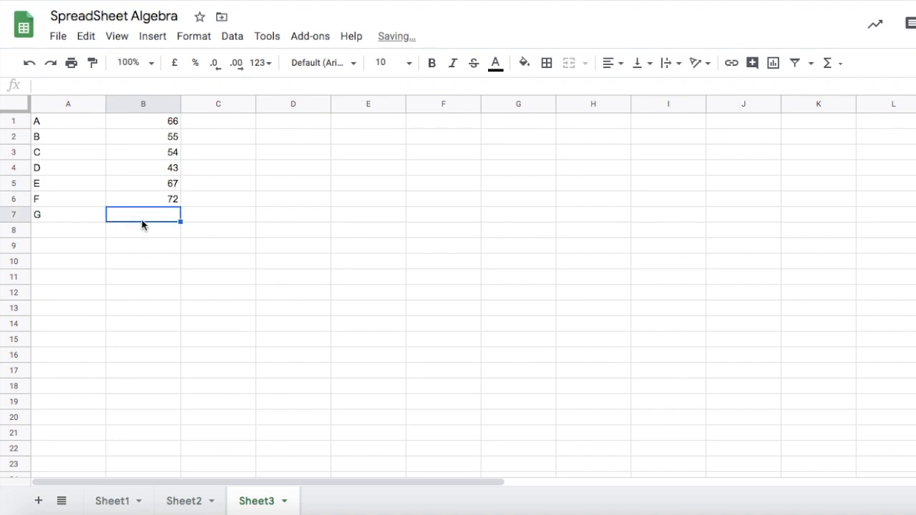
text(43)
key(BackSpace)
text(4)
click(313, 272)
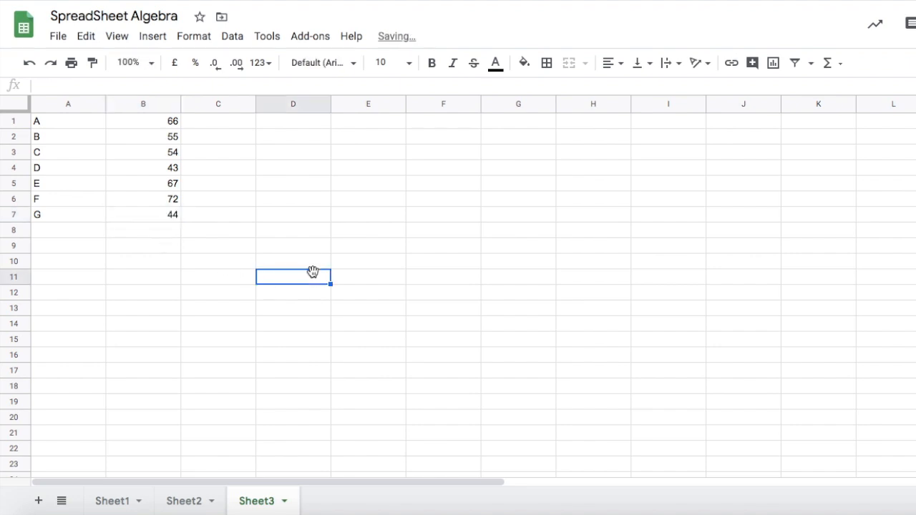
click(309, 339)
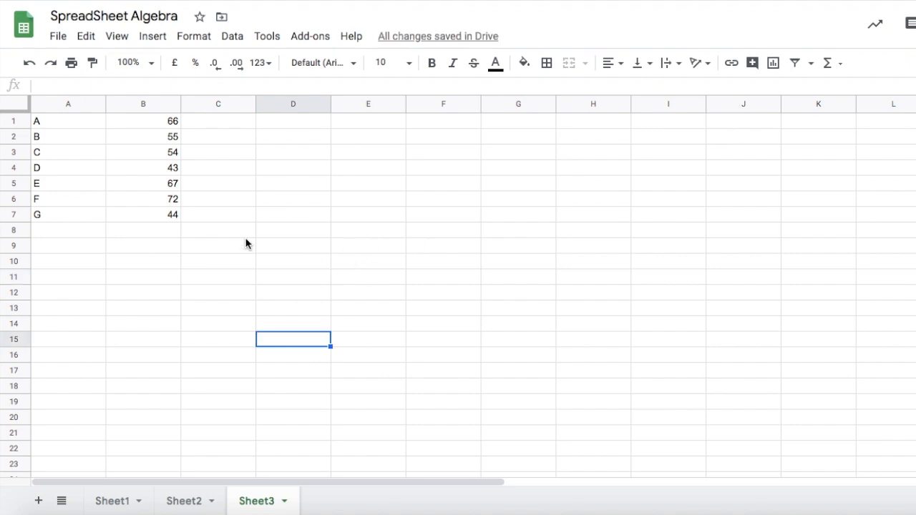
click(44, 107)
drag(44, 107, 137, 109)
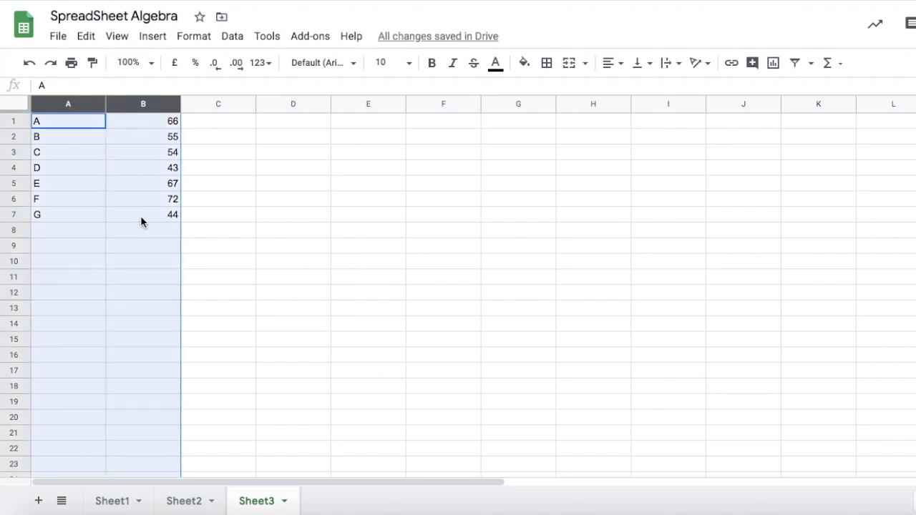
right_click(113, 136)
mouse_move(115, 136)
scroll(116, 159, down, 5)
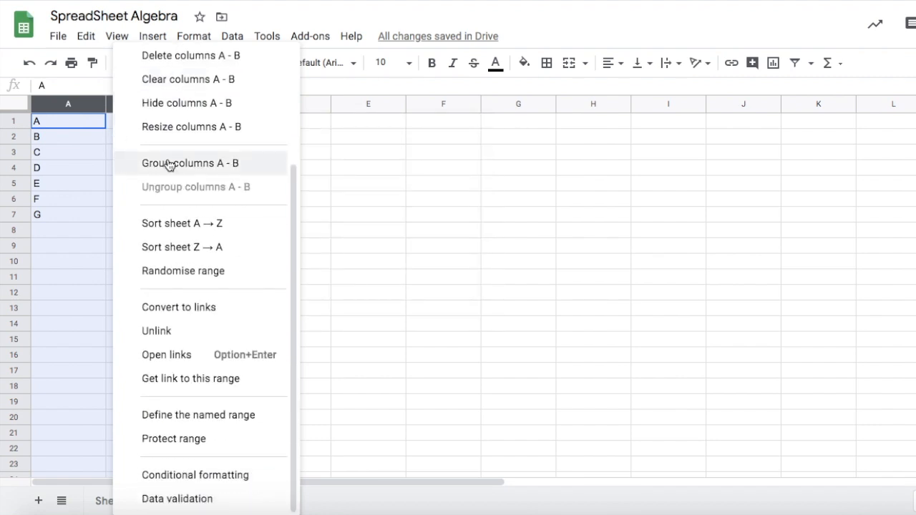
click(415, 199)
drag(82, 104, 156, 116)
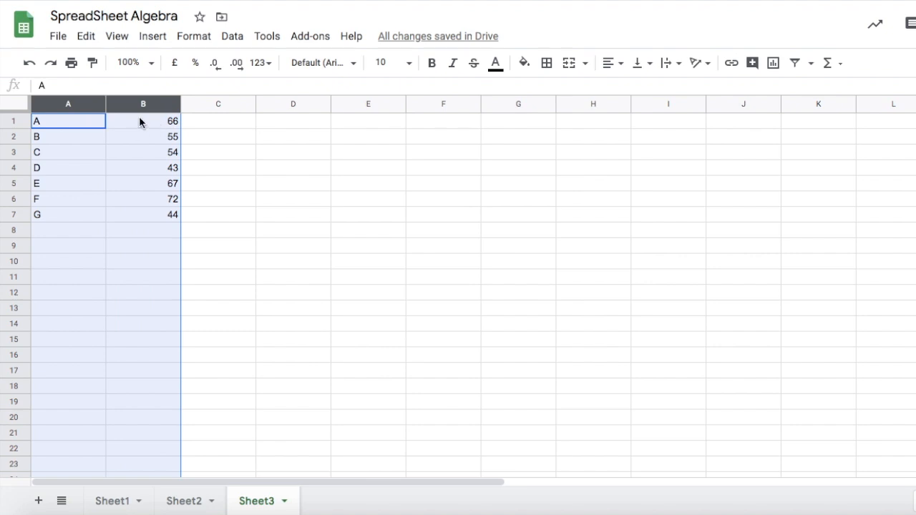
click(234, 38)
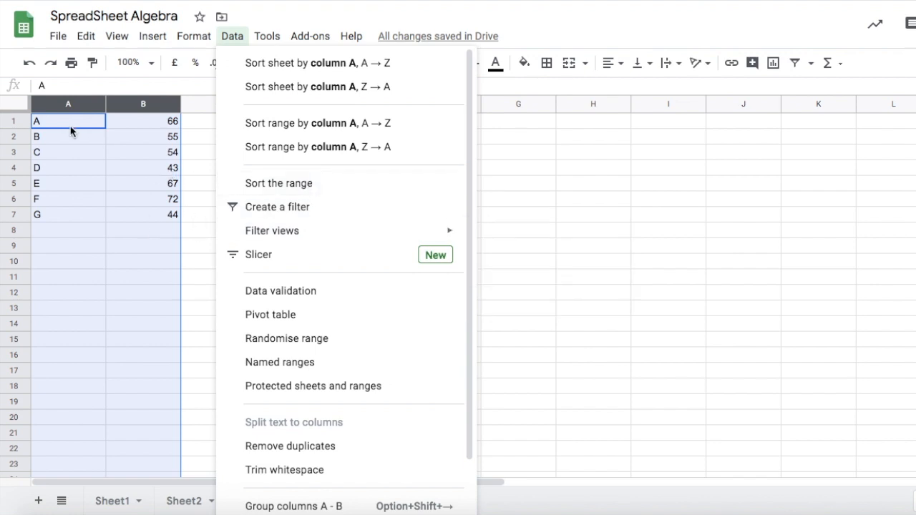
click(213, 236)
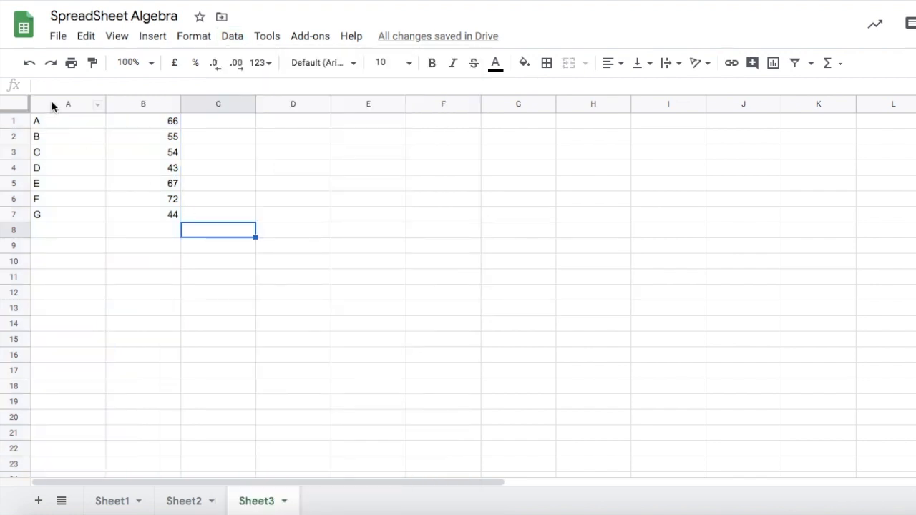
Sort the range in columns A and B by column B, ascending A→Z.
drag(51, 104, 122, 107)
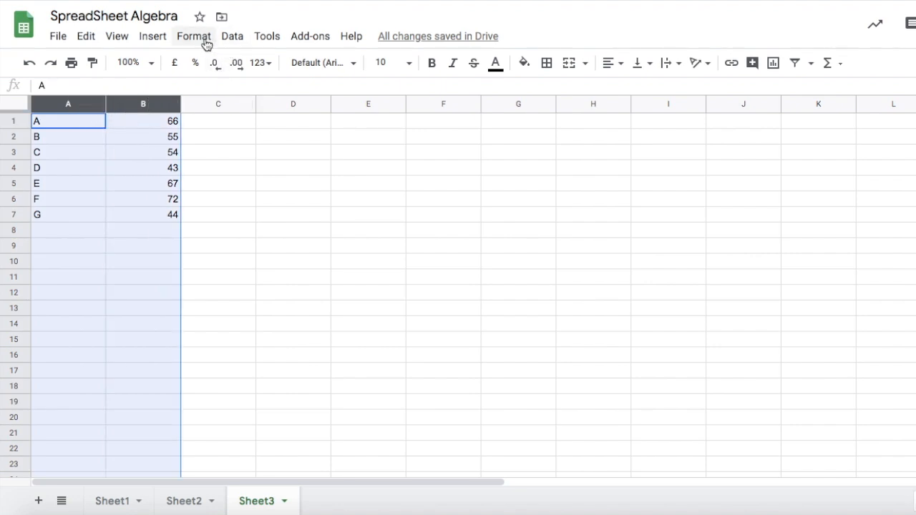
click(236, 37)
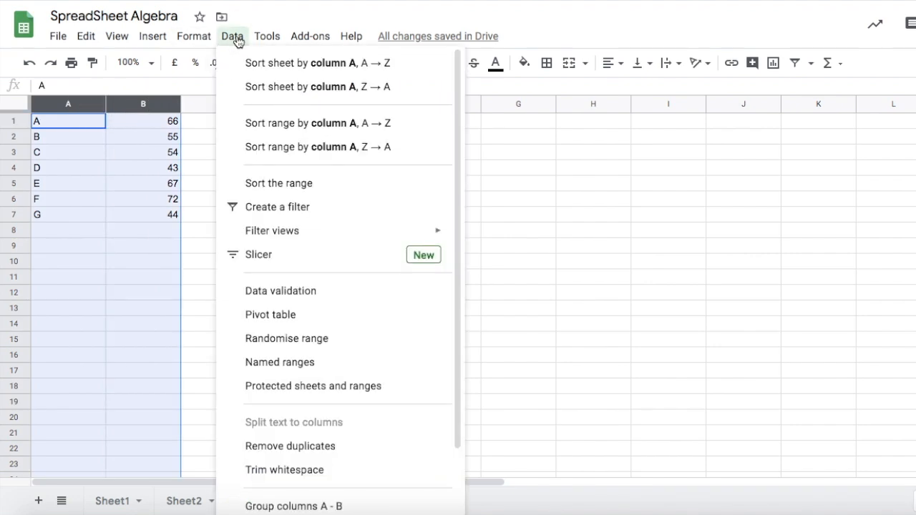
click(282, 185)
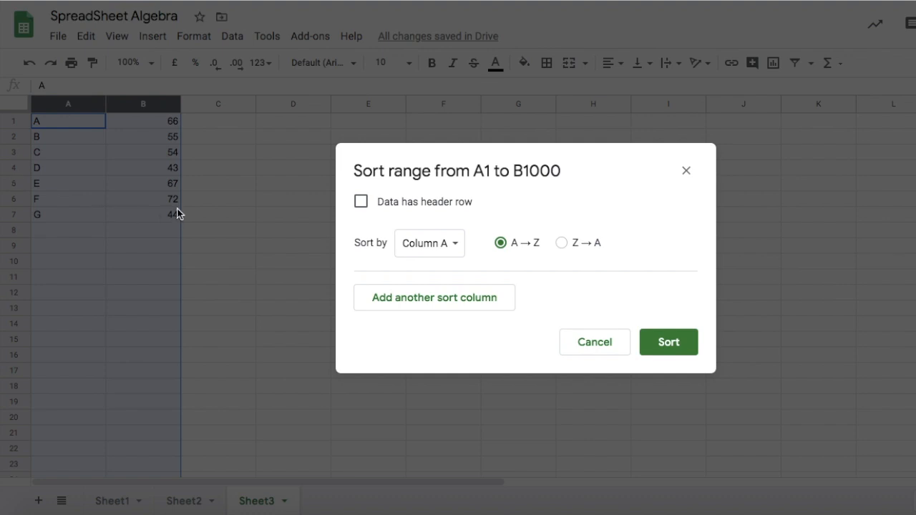
click(449, 243)
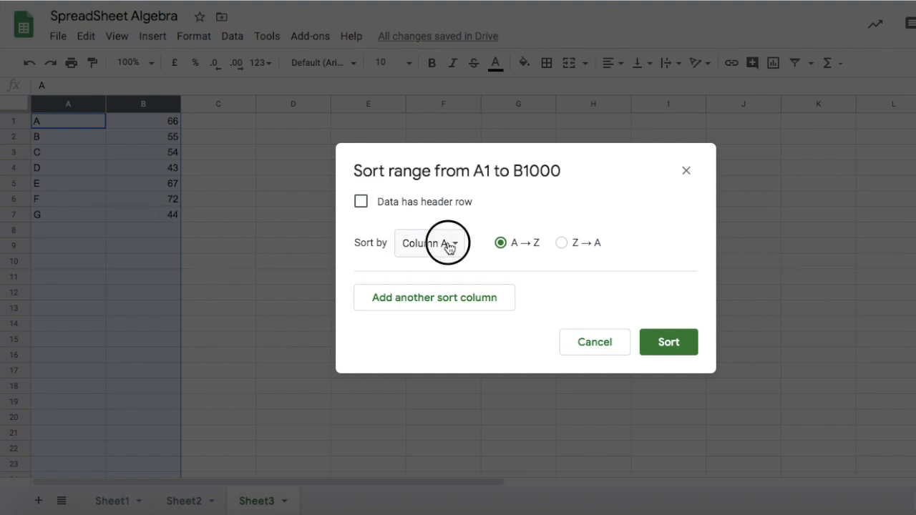
click(447, 270)
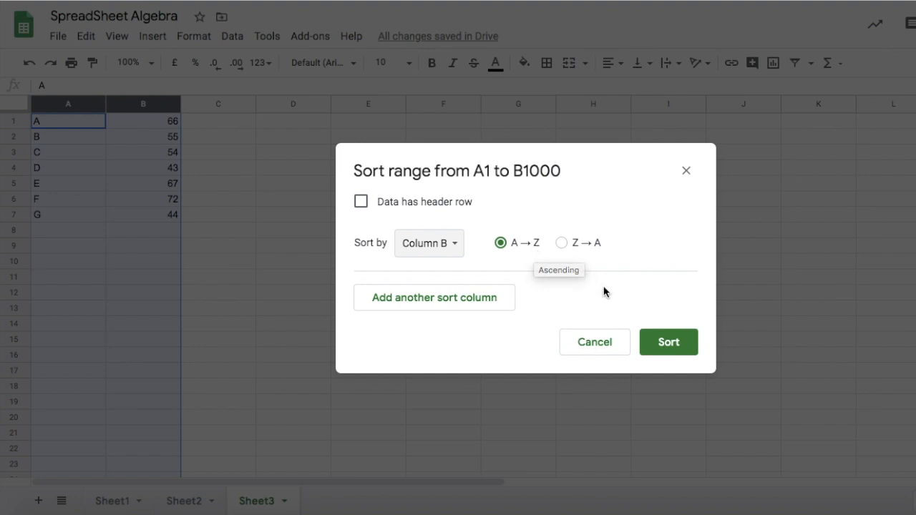
click(668, 346)
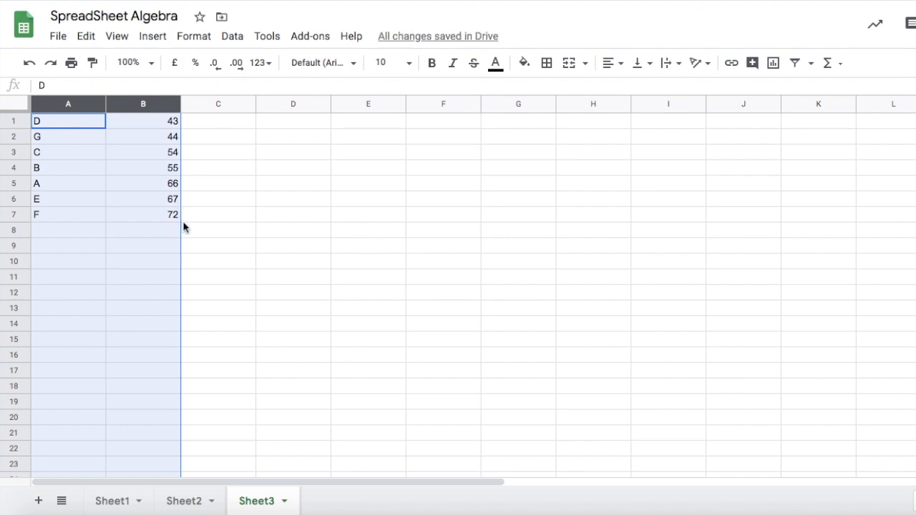
Sort the range in columns A and B by column B, descending Z→A.
click(232, 35)
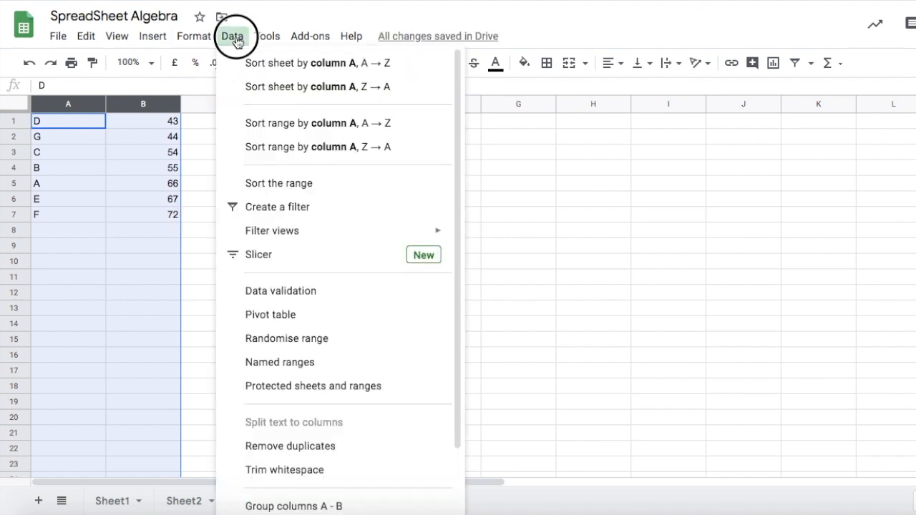
click(285, 184)
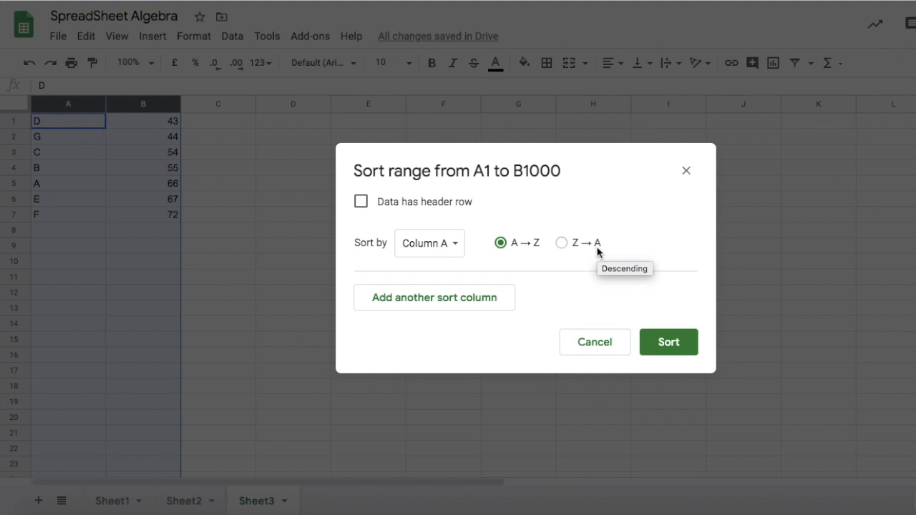
click(462, 244)
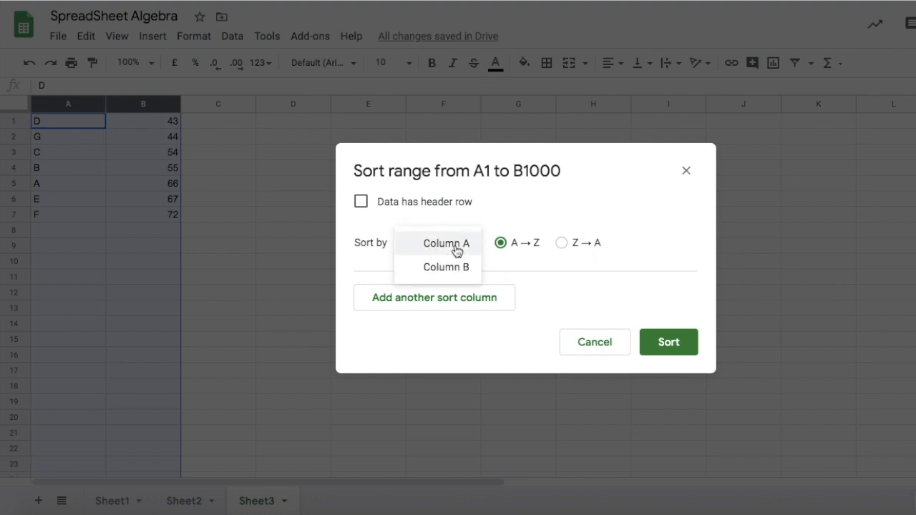
click(462, 268)
click(563, 243)
click(667, 349)
click(343, 277)
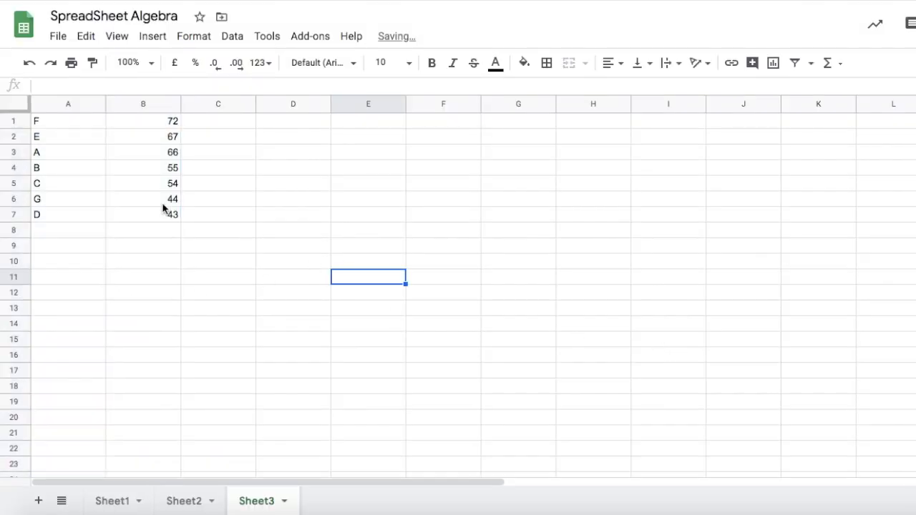
On Sheet2, enter the label Starting Point in cell B2.
click(58, 123)
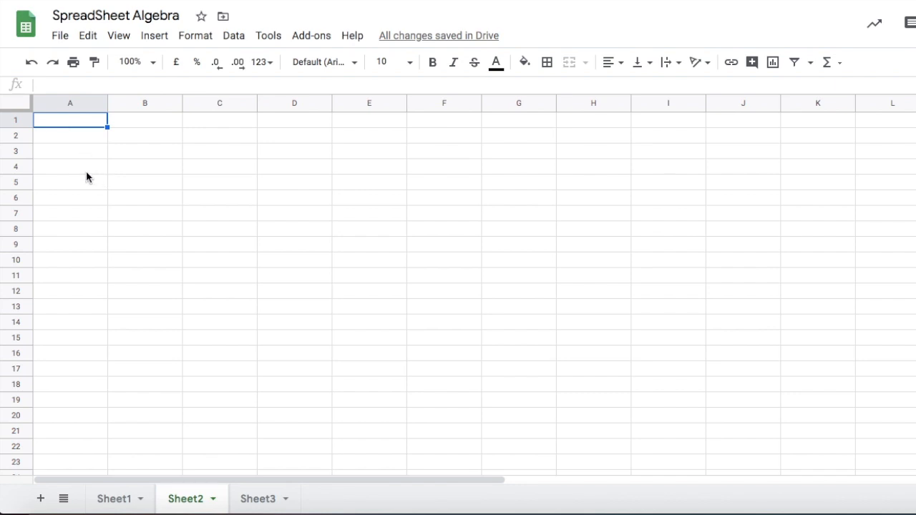
click(128, 141)
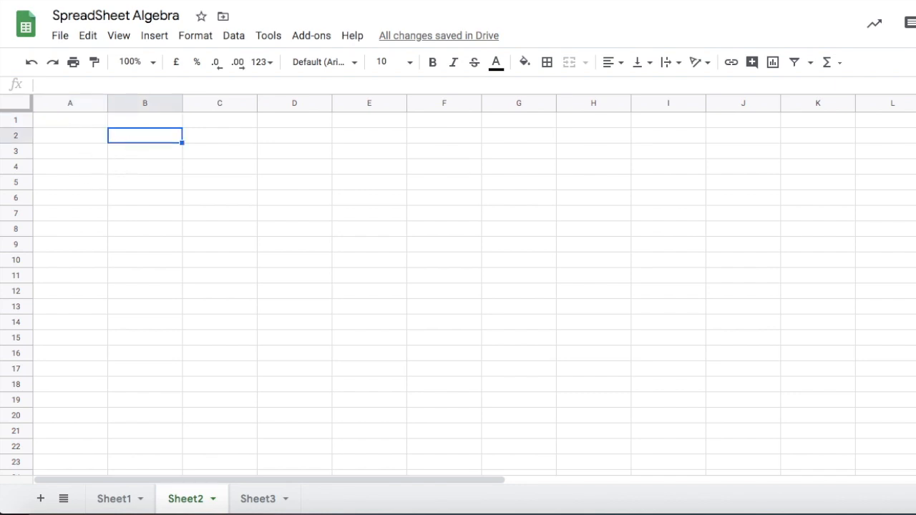
text(STart)
key(BackSpace)
key(BackSpace)
key(BackSpace)
key(BackSpace)
text(tarting Point)
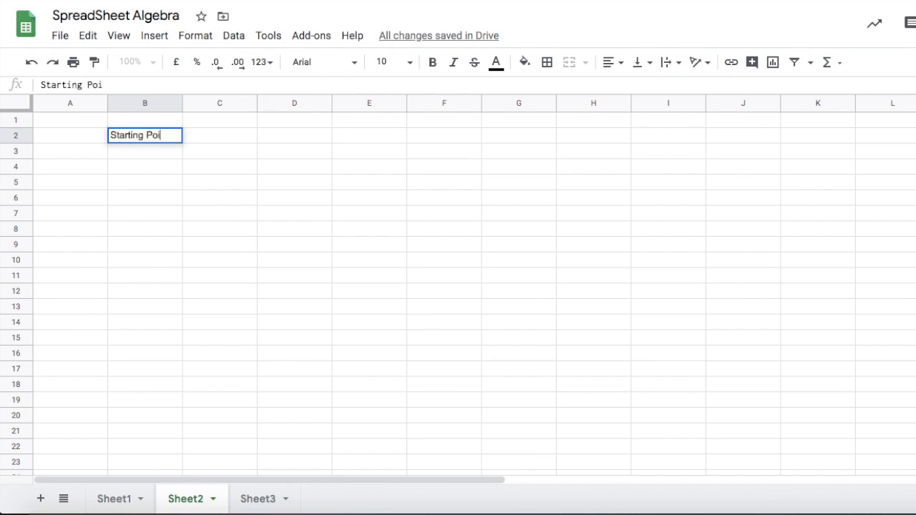
Enter the headers Monthly in C1 and Total in D1, with 0 beneath each in row 2.
click(217, 123)
text(Monthly)
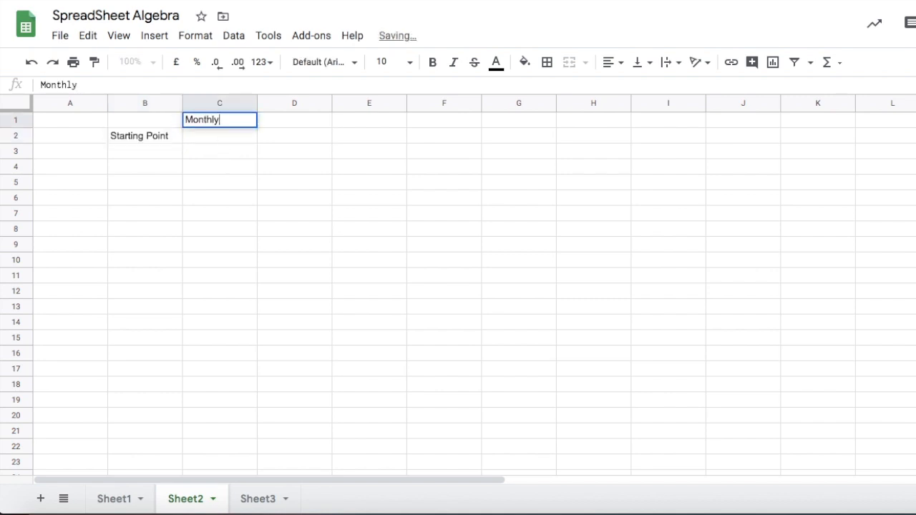
click(274, 127)
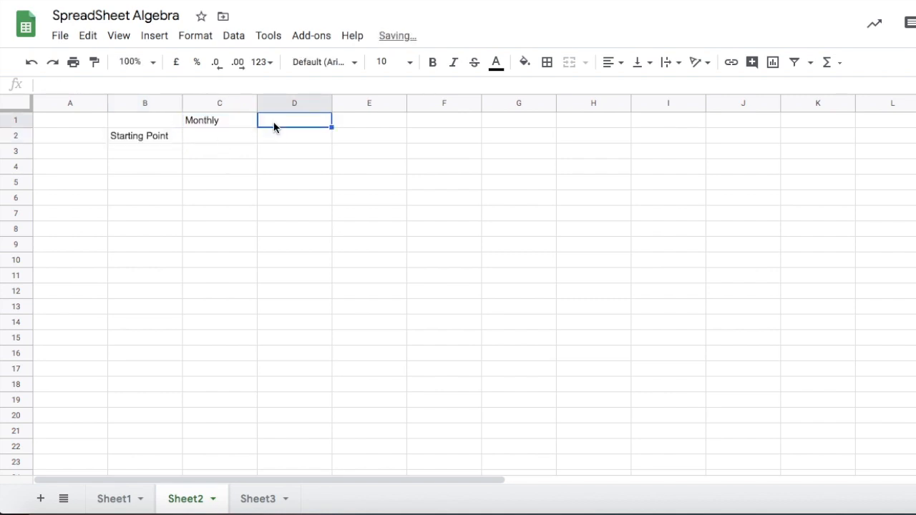
text(Total)
click(229, 140)
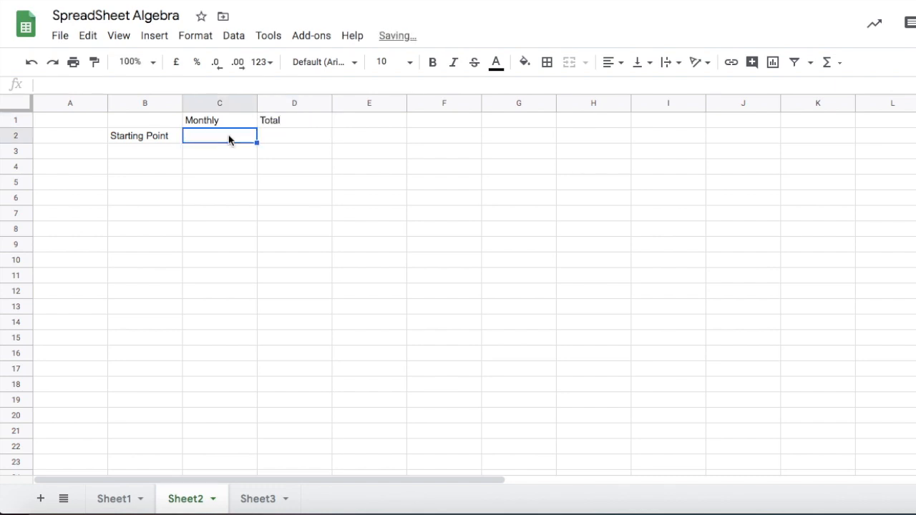
text(0)
click(278, 139)
text(0)
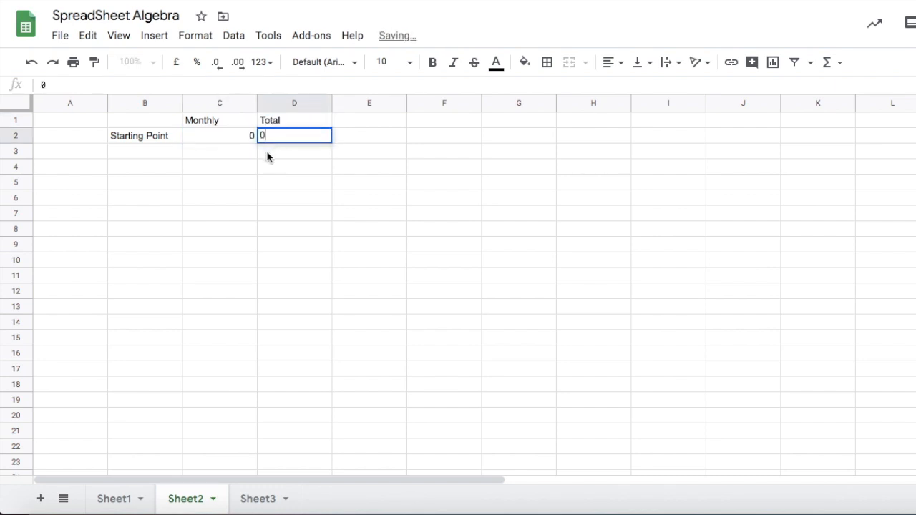
Enter Term 0 in cell A2.
click(123, 184)
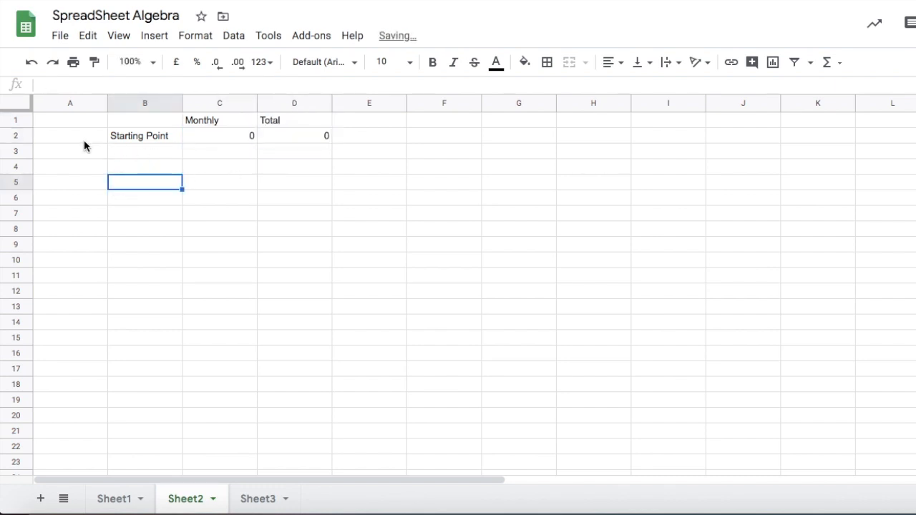
click(56, 139)
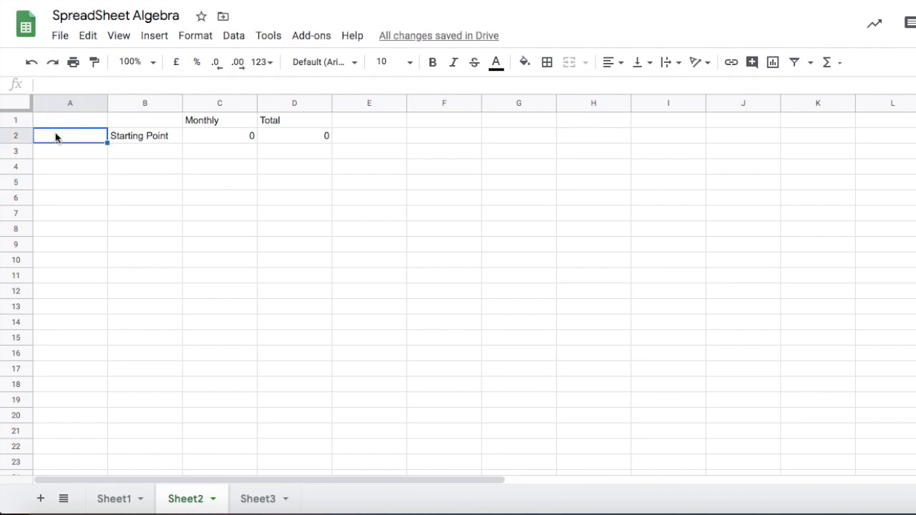
text(Term 0)
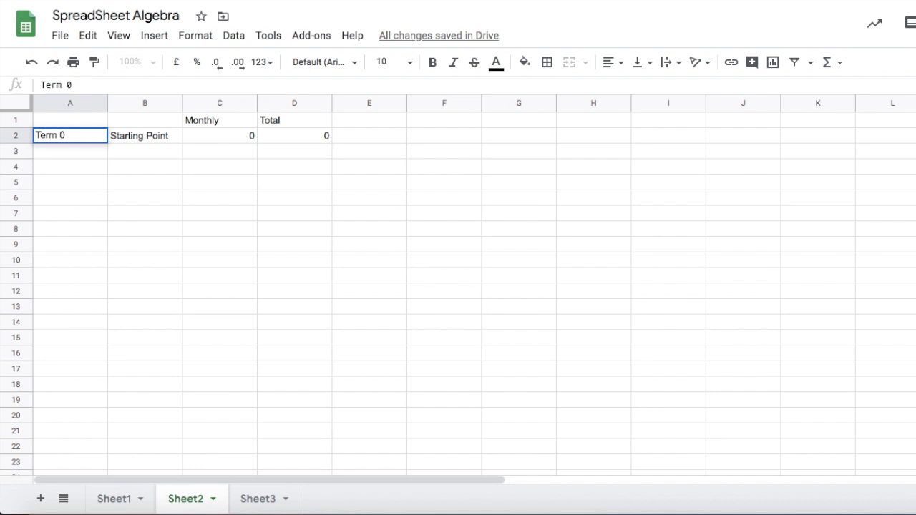
Insert a blank column to the right of column B.
right_click(137, 102)
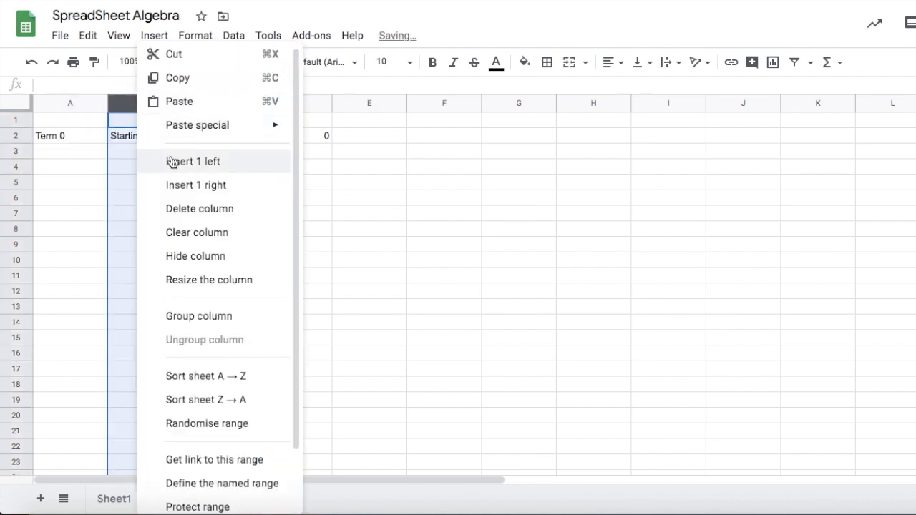
click(191, 190)
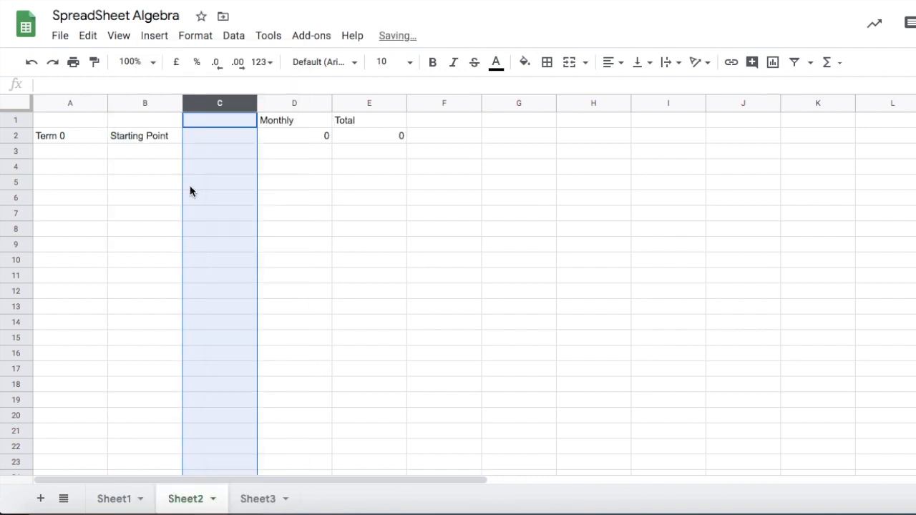
click(151, 185)
Merge cells B2 and C2 horizontally so Starting Point spans both columns.
drag(120, 134, 206, 142)
right_click(206, 142)
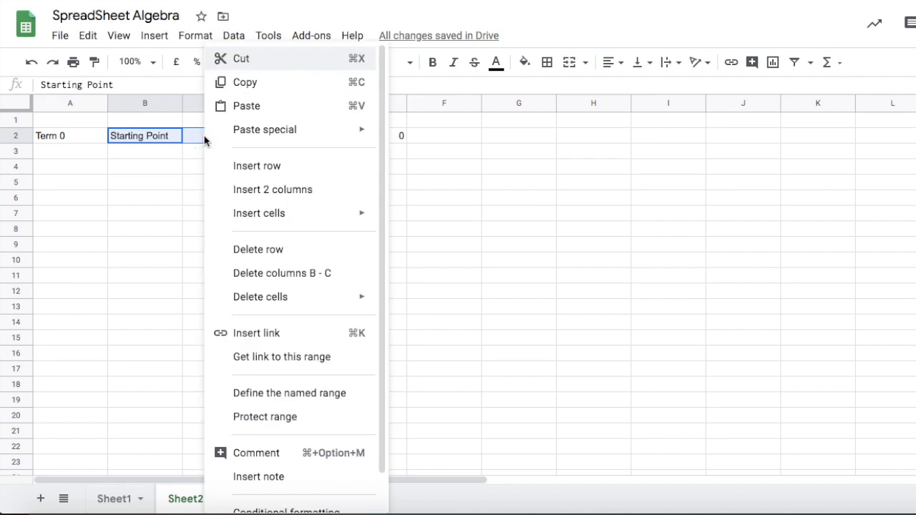
scroll(250, 255, down, 1)
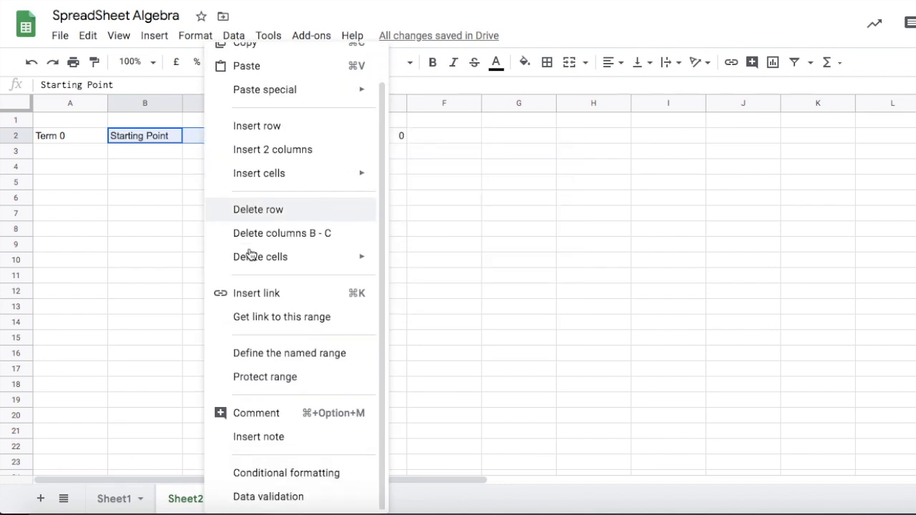
mouse_move(253, 258)
scroll(252, 257, up, 1)
scroll(252, 257, down, 1)
scroll(252, 256, up, 1)
click(194, 40)
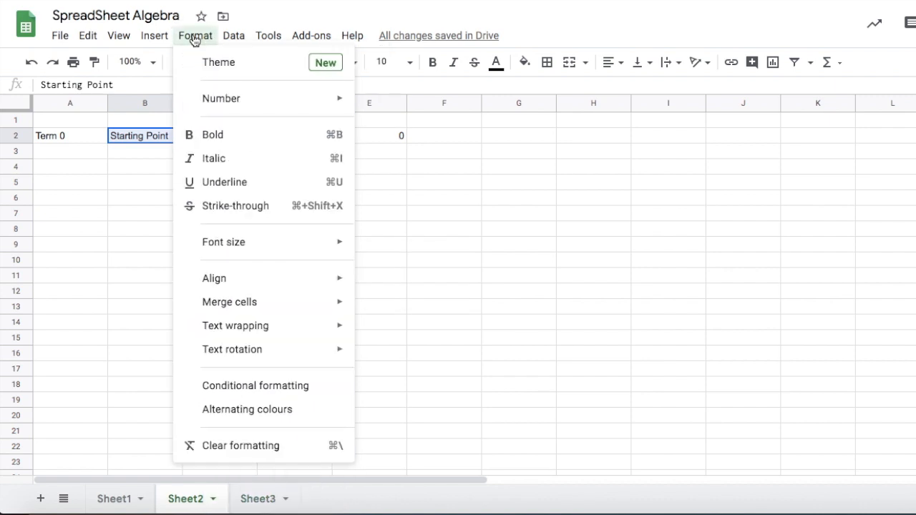
mouse_move(254, 309)
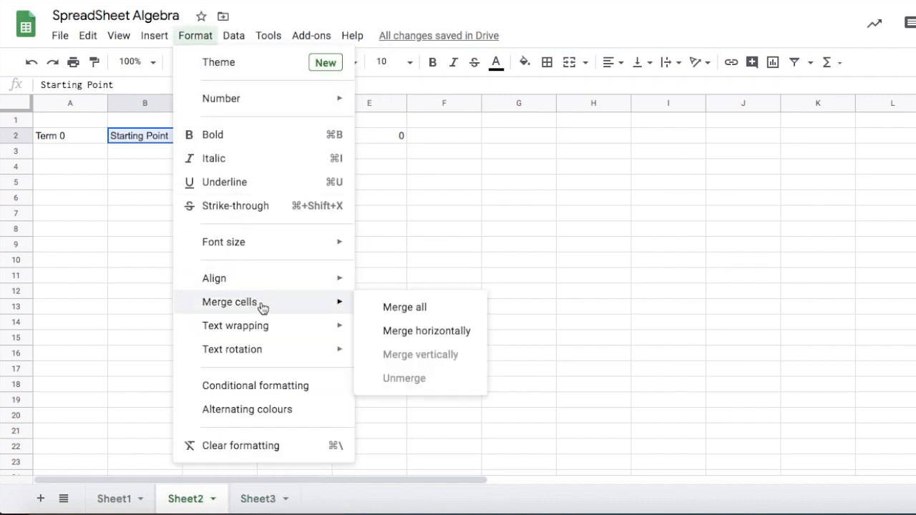
click(411, 331)
click(112, 211)
click(148, 133)
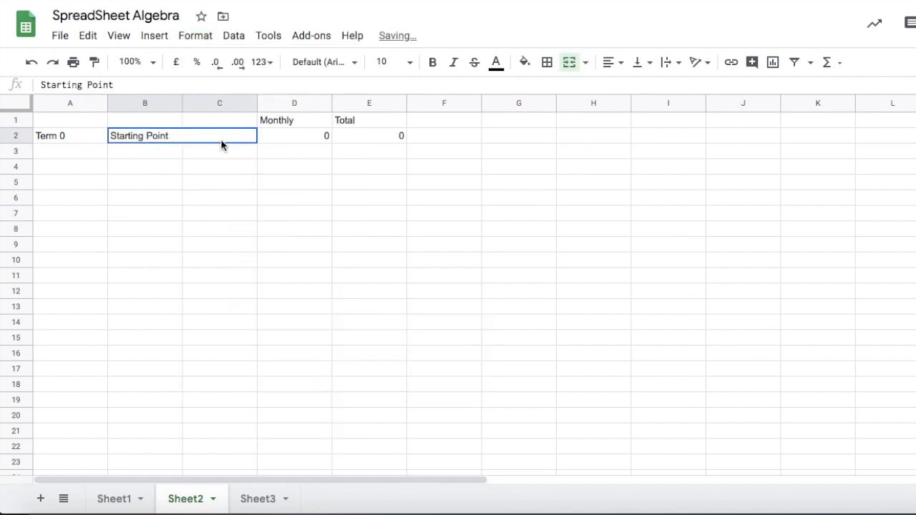
Enter the year 2020 in B3 and the month Jan in C3.
click(131, 154)
text(2020)
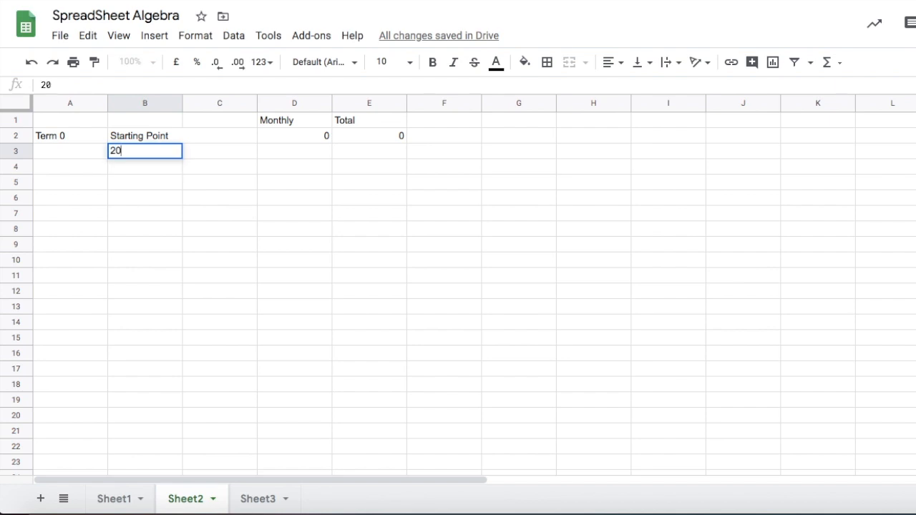
click(208, 155)
text(Jan)
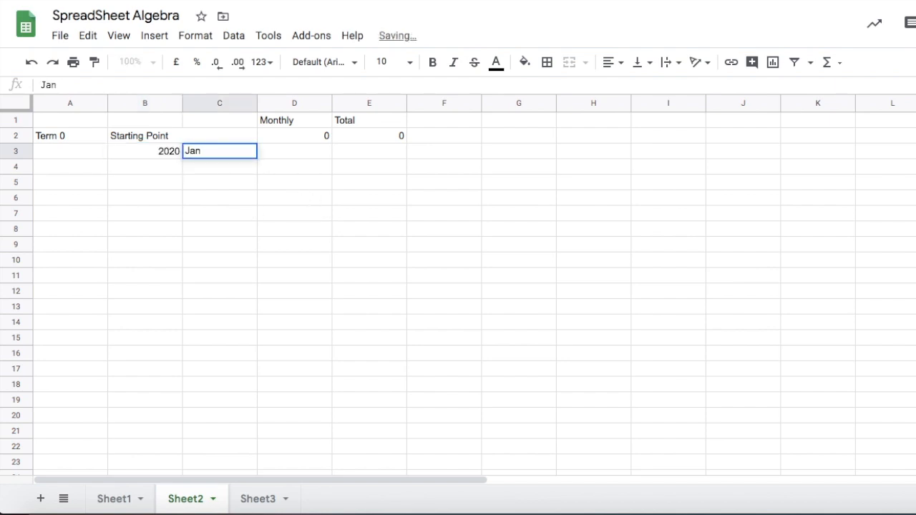
Autofill the months from Jan down to Dec in cells C3 to C14.
click(144, 198)
click(200, 155)
drag(257, 158, 254, 323)
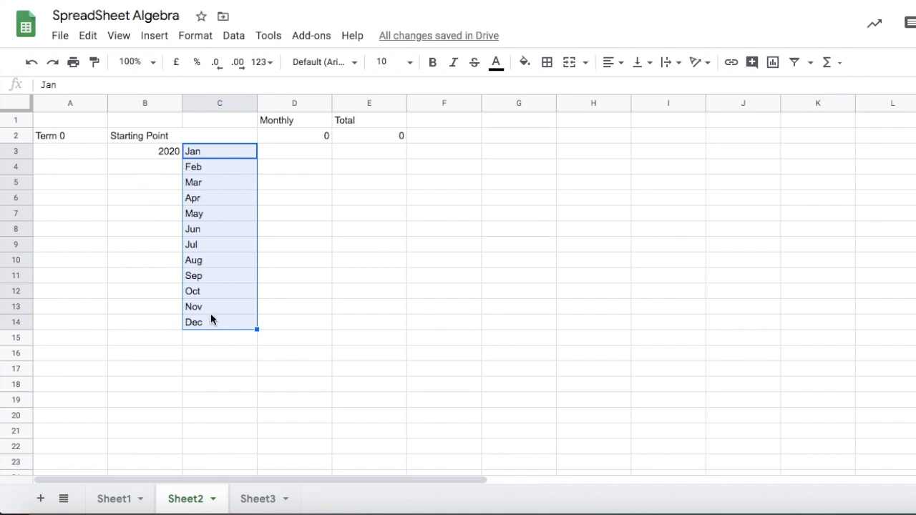
Enter the year 2021 in B15 and the month Jan in C15.
click(147, 337)
text(2021)
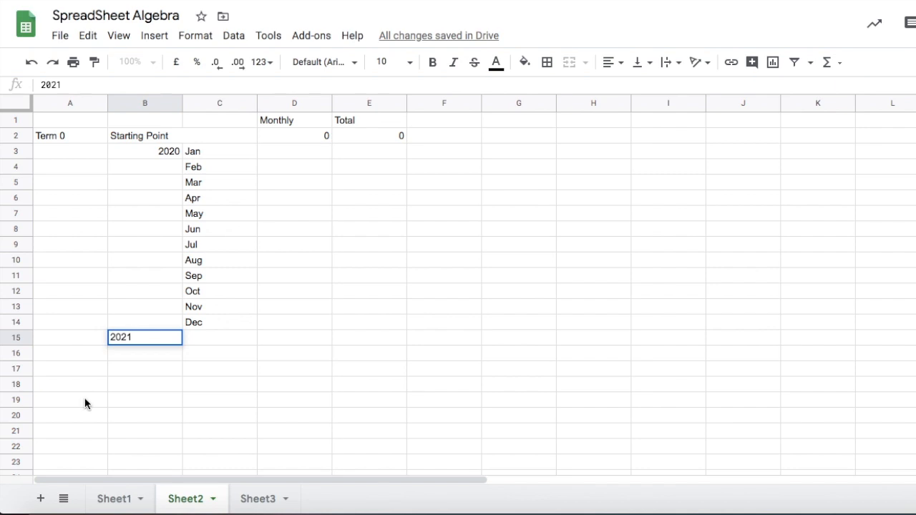
click(195, 337)
text(Jan)
key(Return)
key(Up)
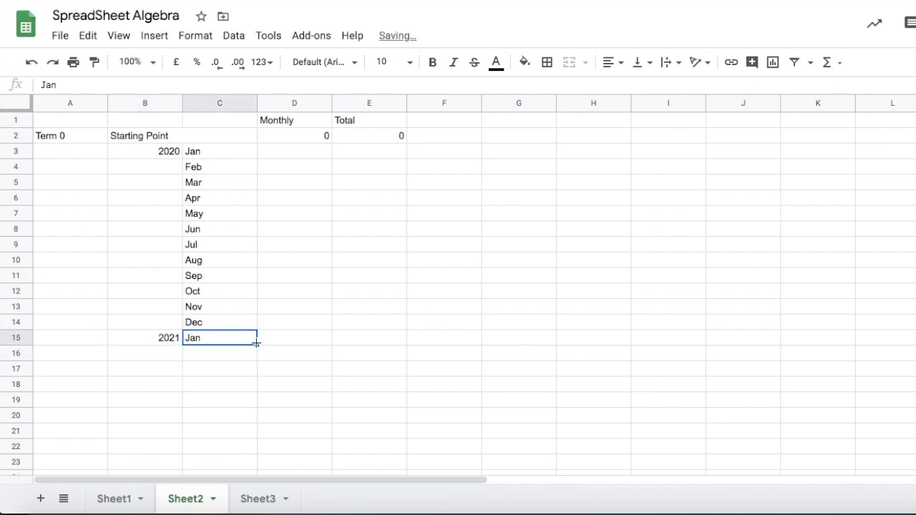
Autofill the 2021 months from Jan down to Dec in cells C15 to C26.
drag(256, 343, 242, 434)
scroll(254, 329, down, 3)
drag(257, 299, 256, 360)
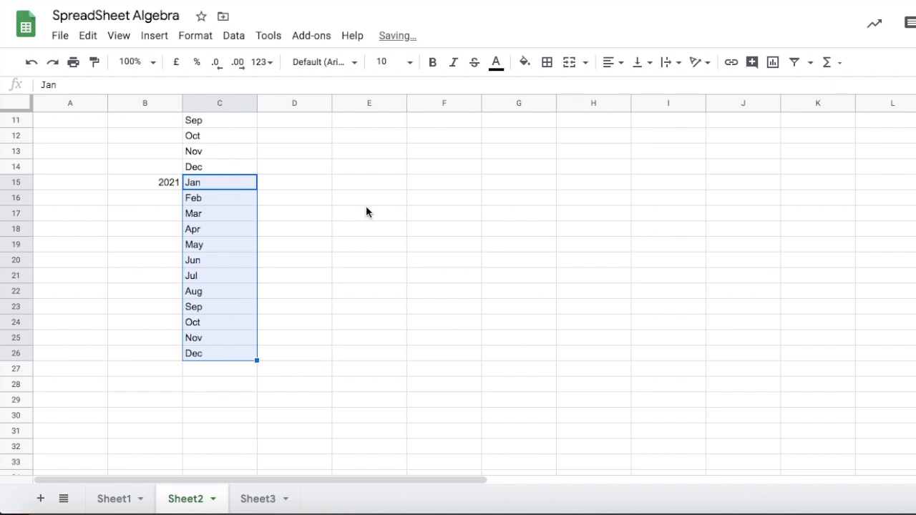
click(308, 292)
scroll(307, 299, up, 5)
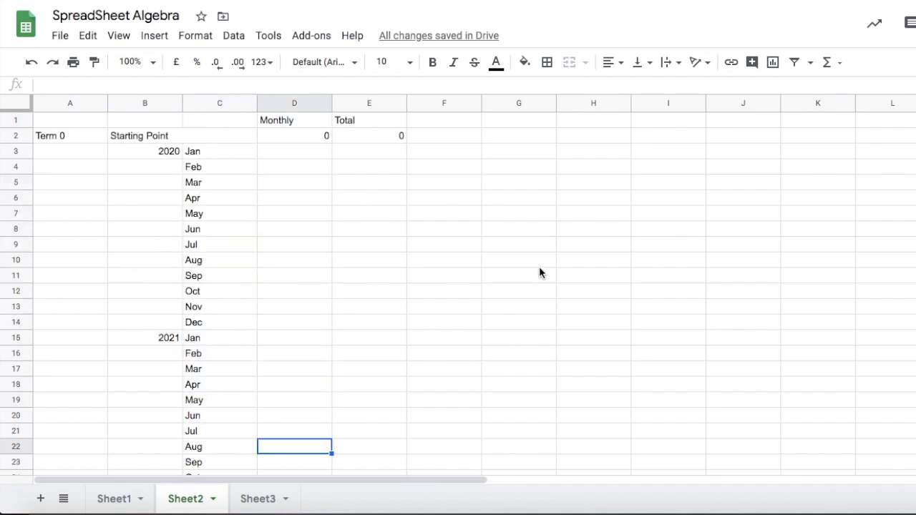
Enter a monthly amount of 200 in D3 and fill it down the Monthly column to D26.
click(285, 157)
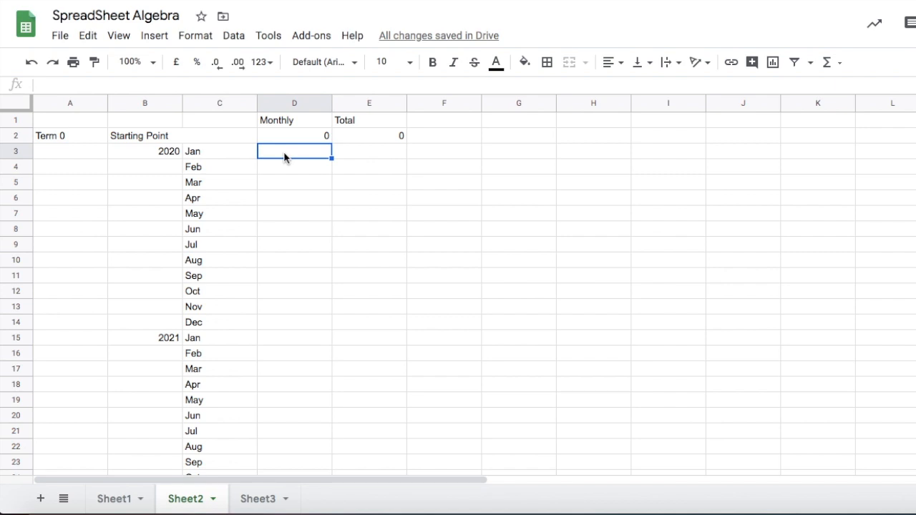
text(200)
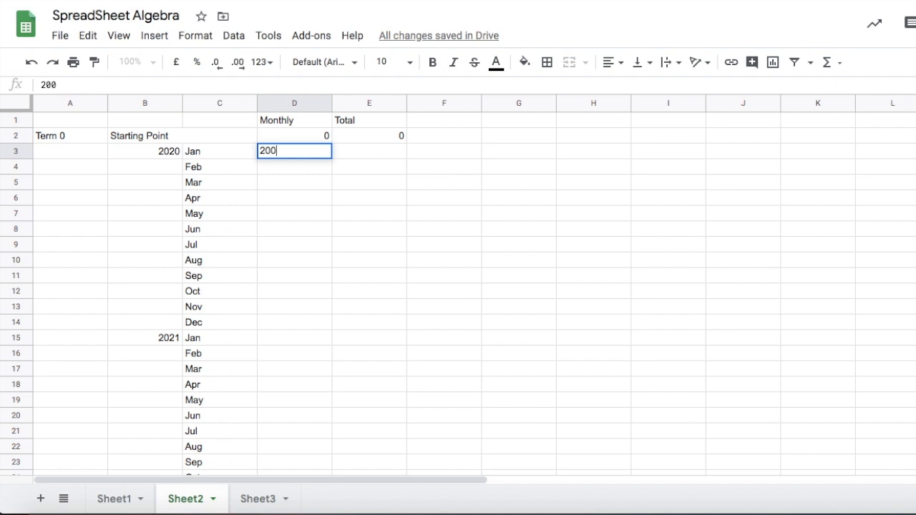
click(284, 184)
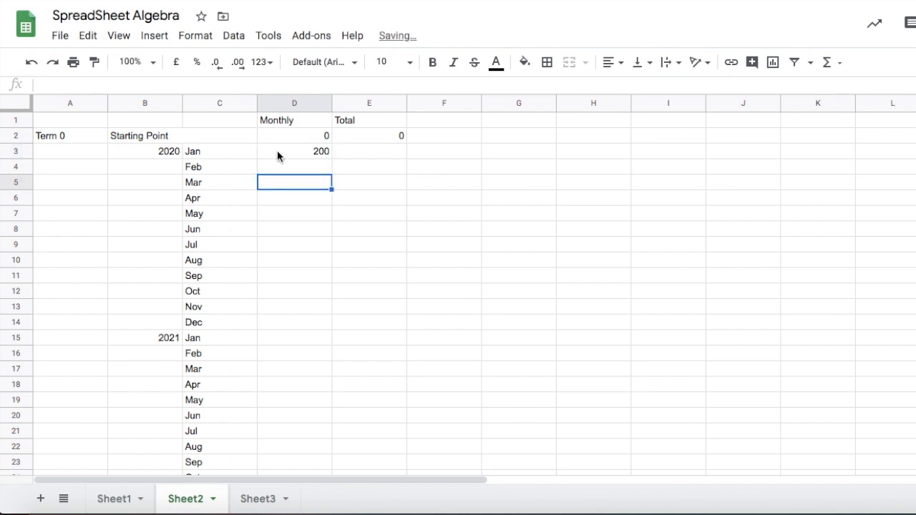
click(278, 153)
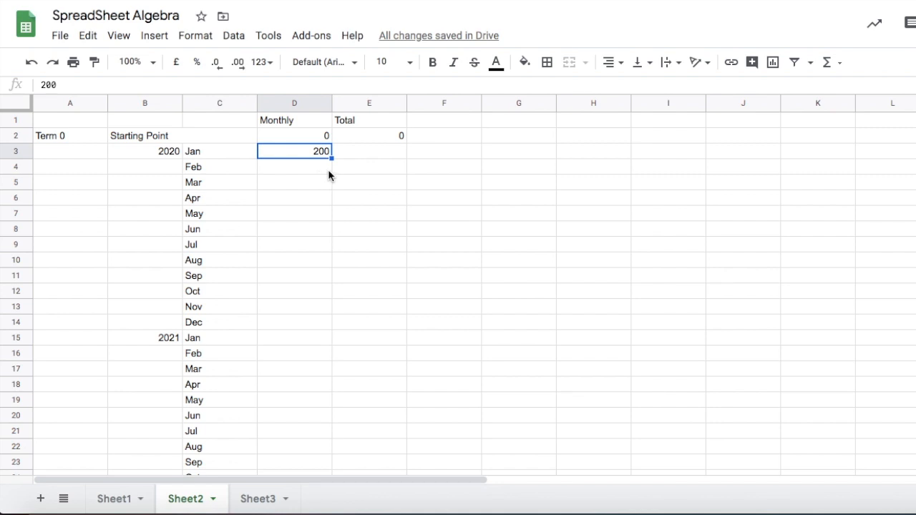
drag(332, 157, 318, 394)
scroll(311, 312, down, 2)
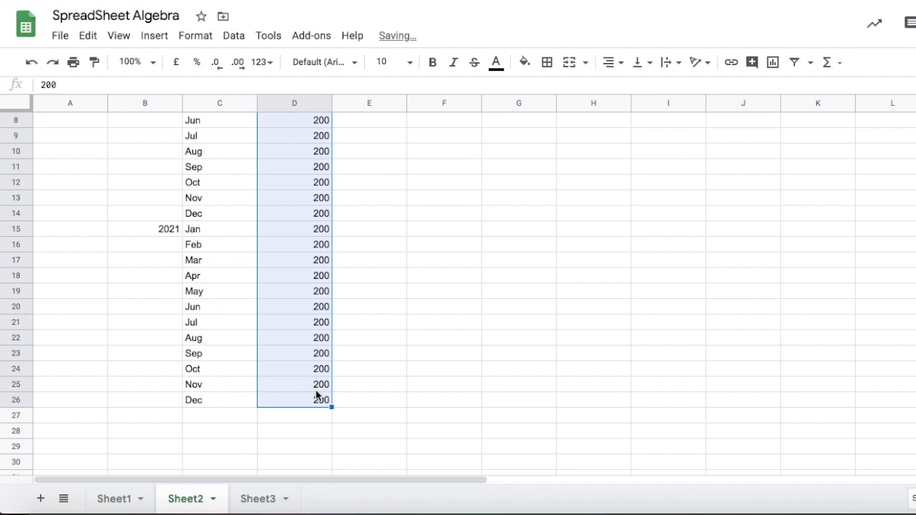
click(380, 361)
scroll(380, 362, up, 4)
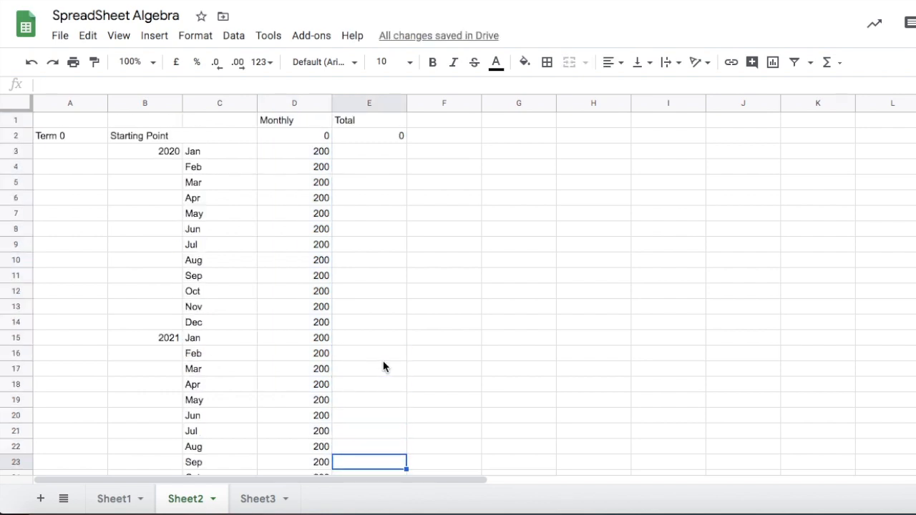
double_click(367, 153)
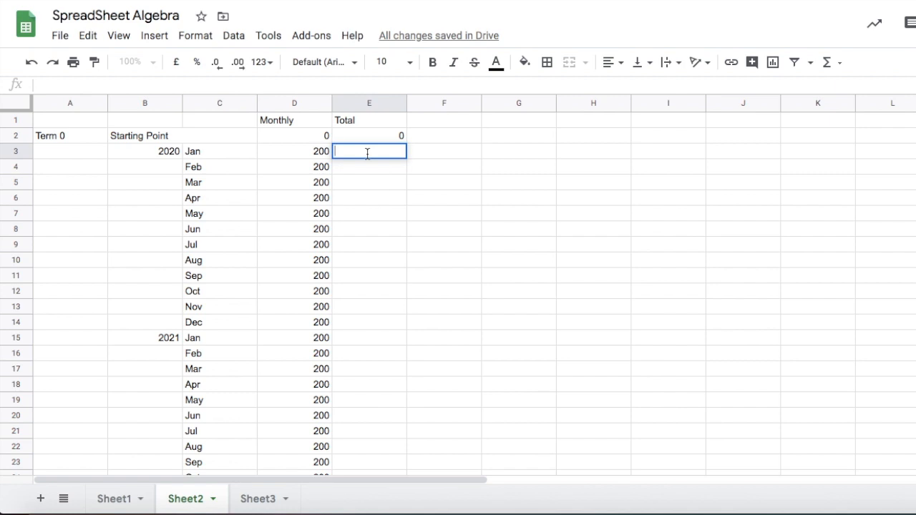
click(384, 140)
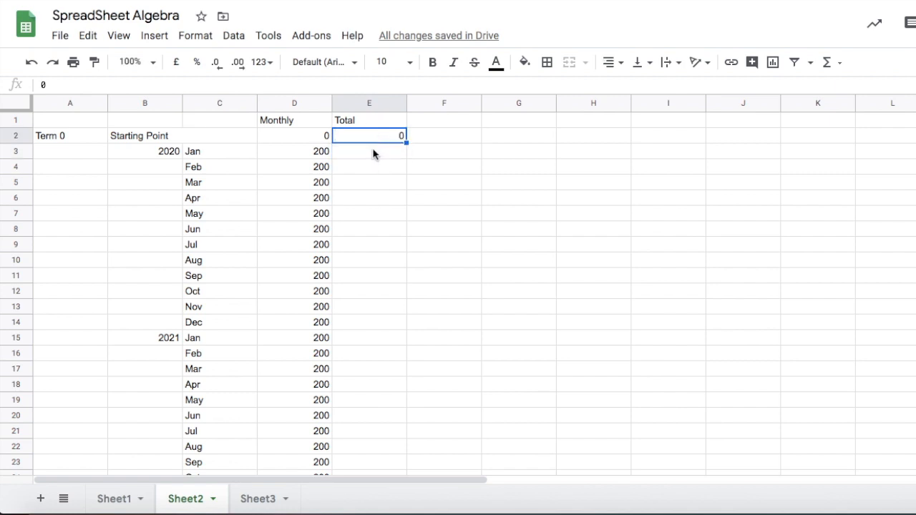
click(370, 156)
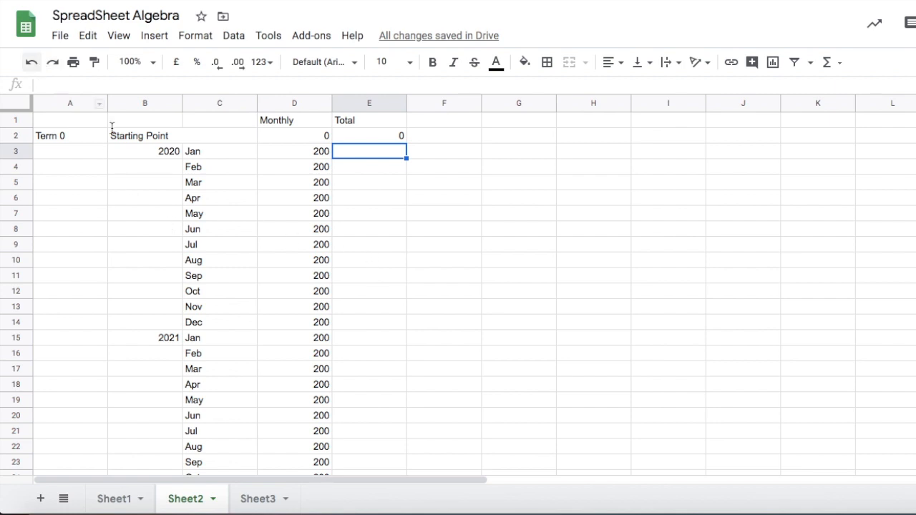
Apply black all borders to the table range B2 to E26.
click(146, 143)
drag(146, 146, 196, 151)
click(132, 106)
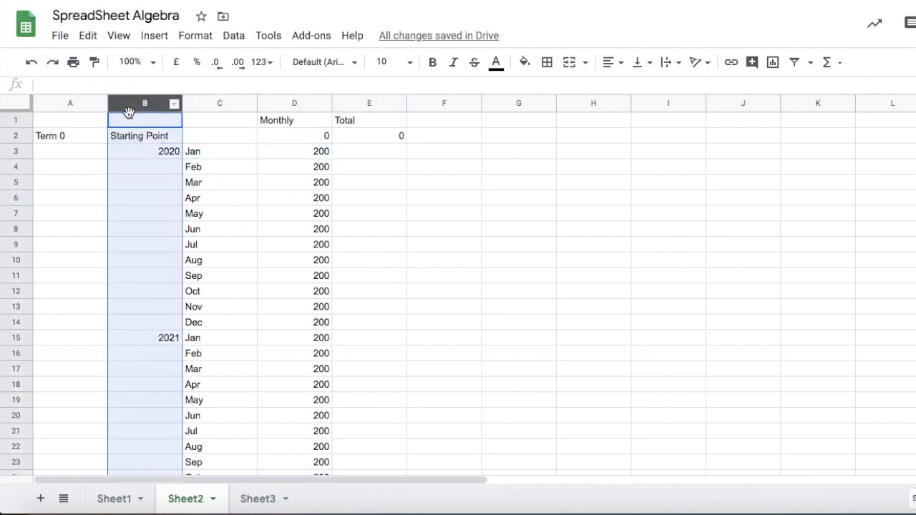
click(321, 243)
drag(116, 136, 352, 293)
scroll(351, 323, down, 3)
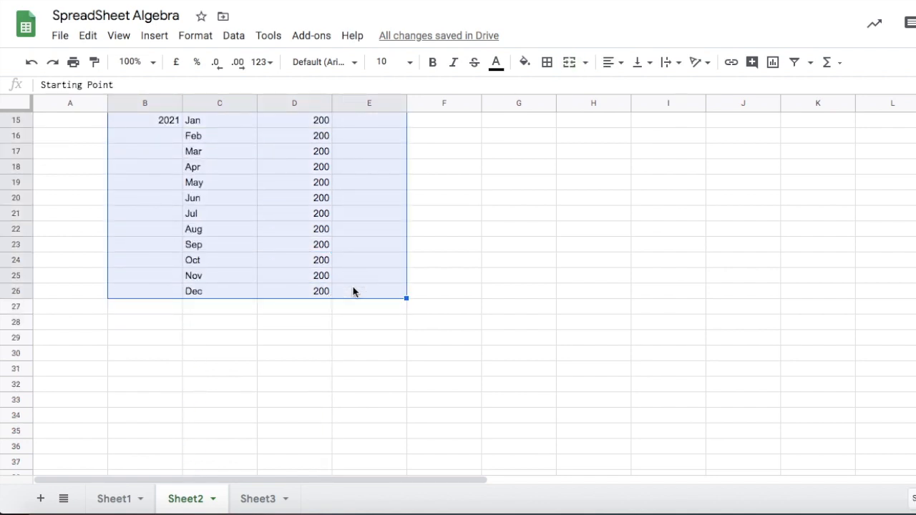
click(548, 62)
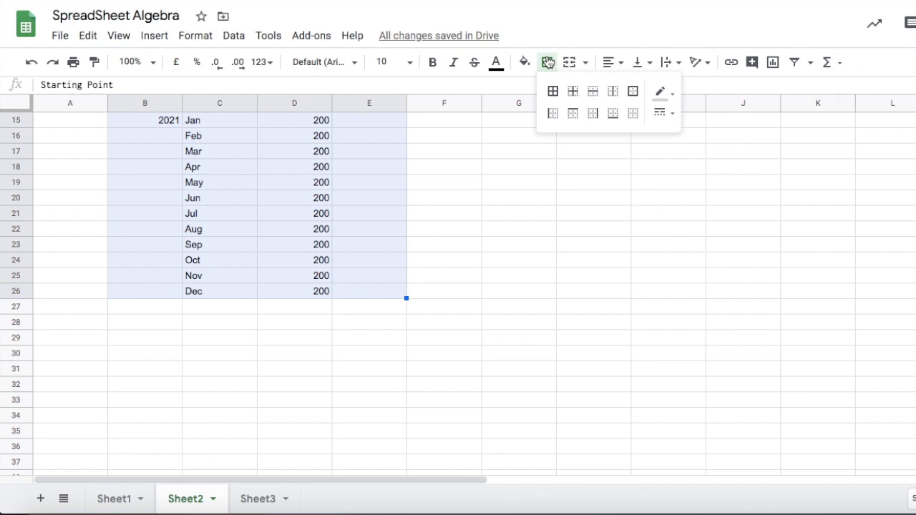
click(552, 98)
click(670, 93)
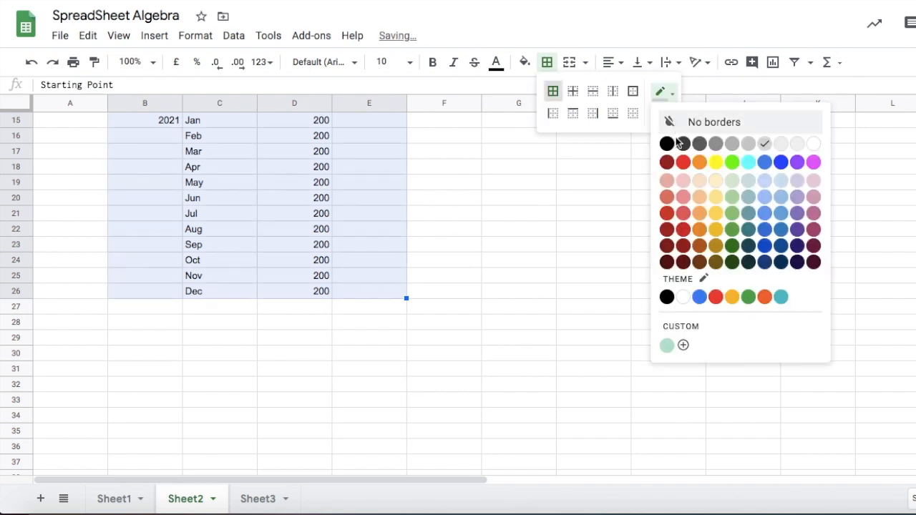
click(668, 144)
click(499, 212)
Enter the running-total formula =(E2+D3) in E3.
scroll(398, 248, up, 3)
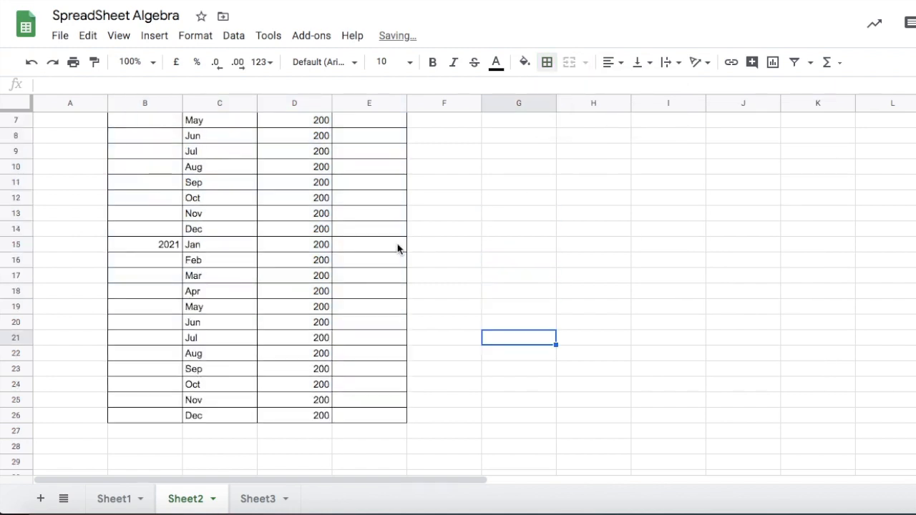
scroll(398, 248, up, 1)
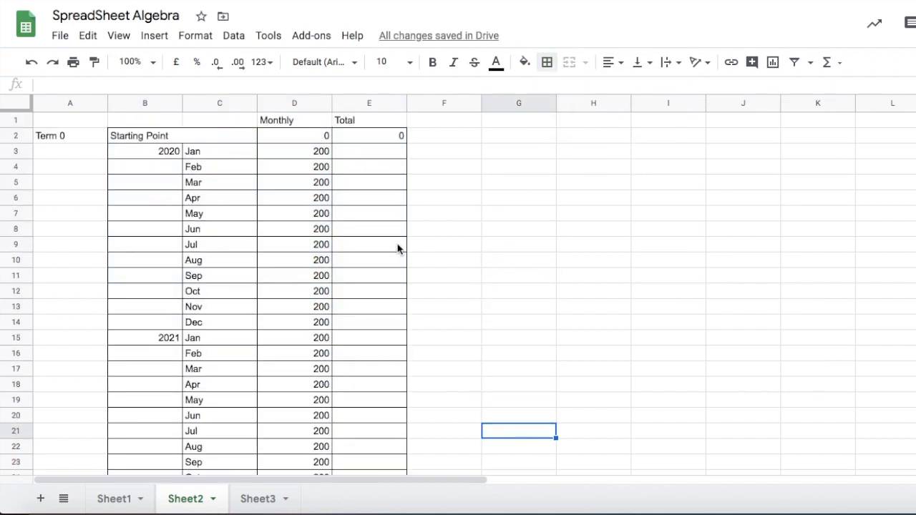
click(365, 149)
click(67, 86)
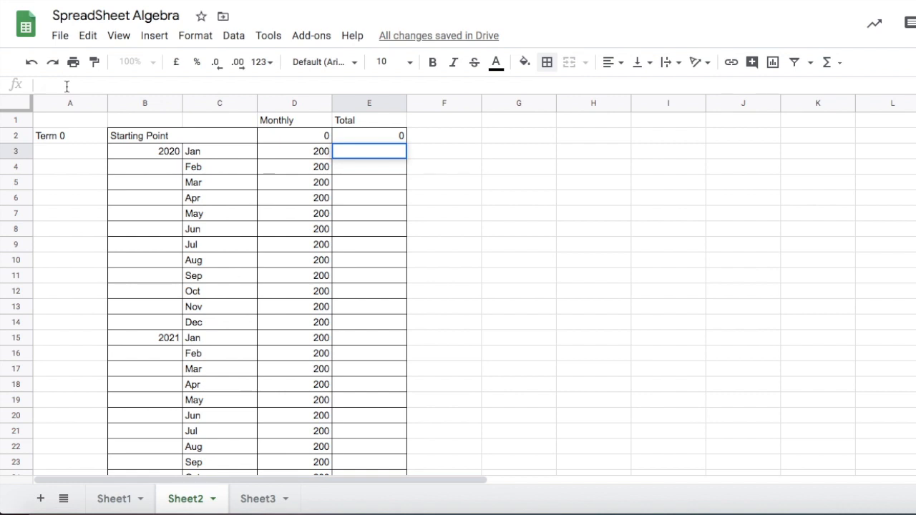
text(=)
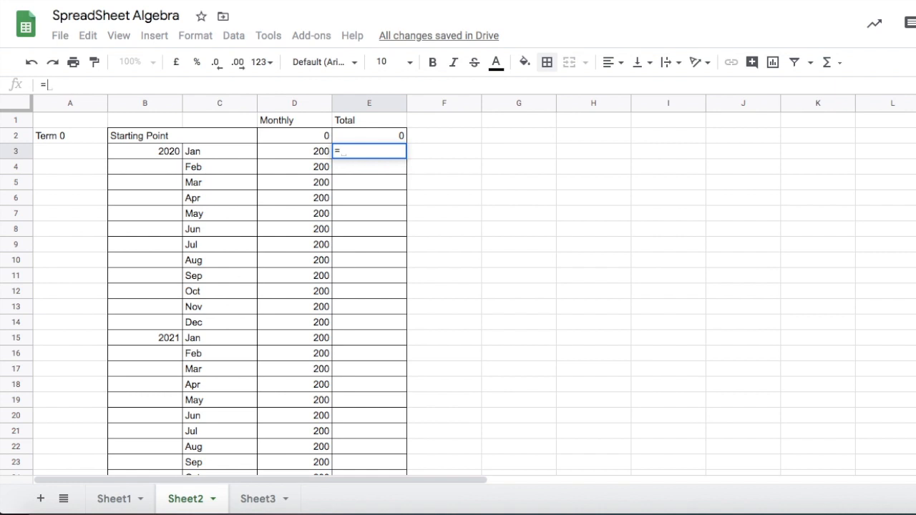
text(()
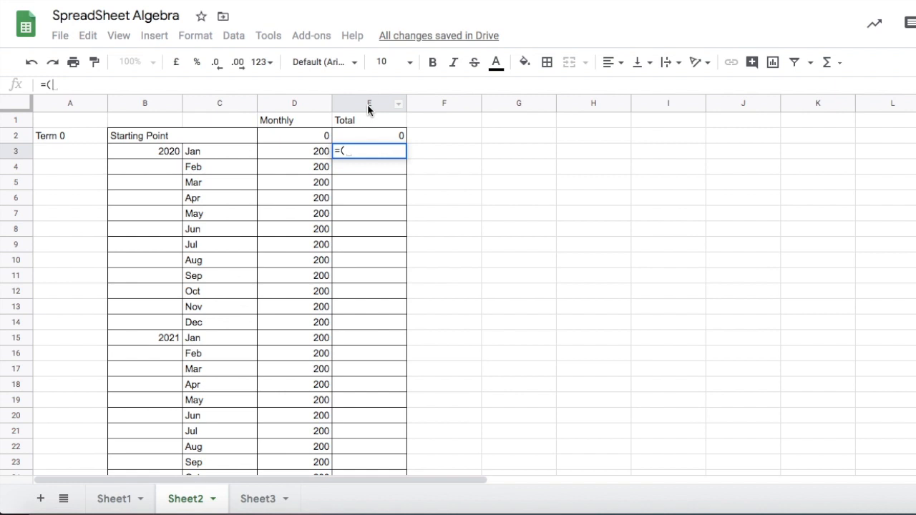
click(53, 86)
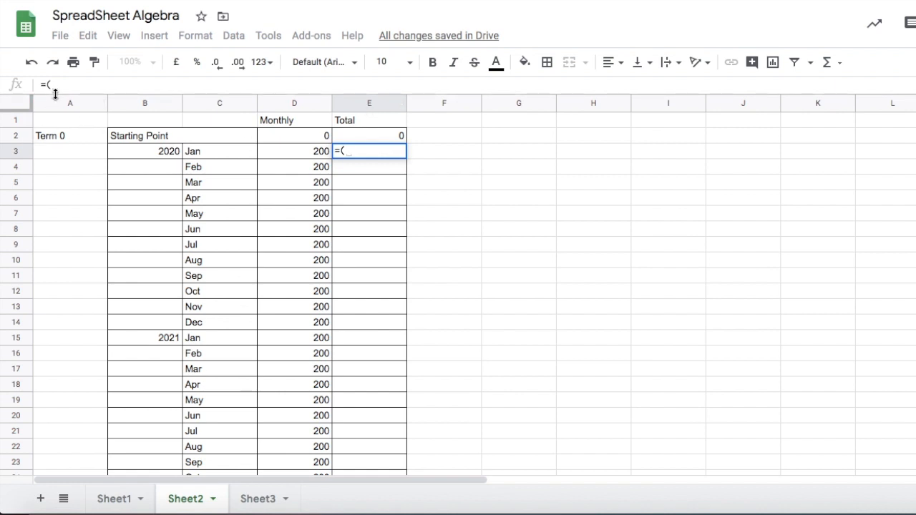
text(E2)
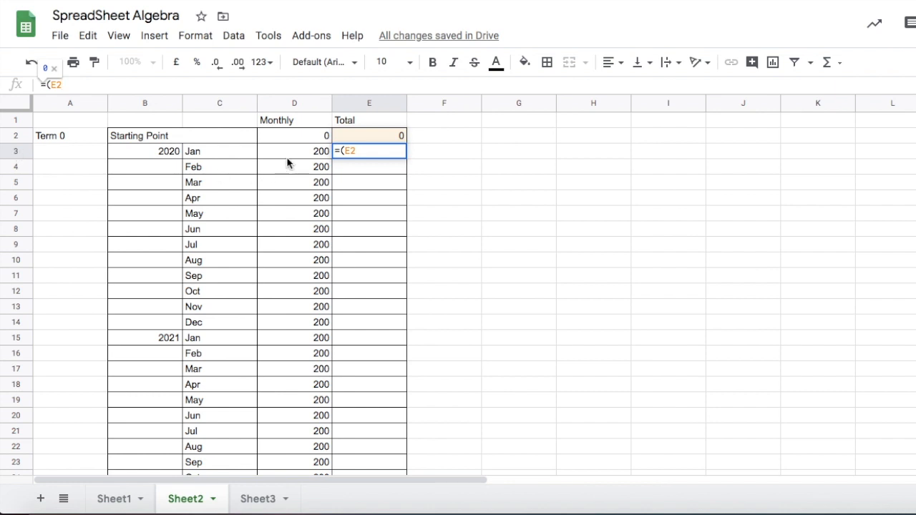
text(+)
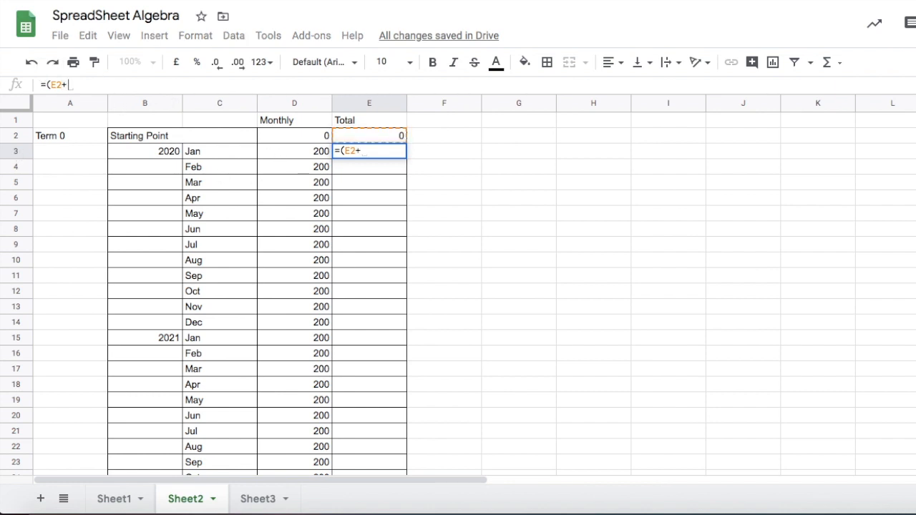
text(d3)
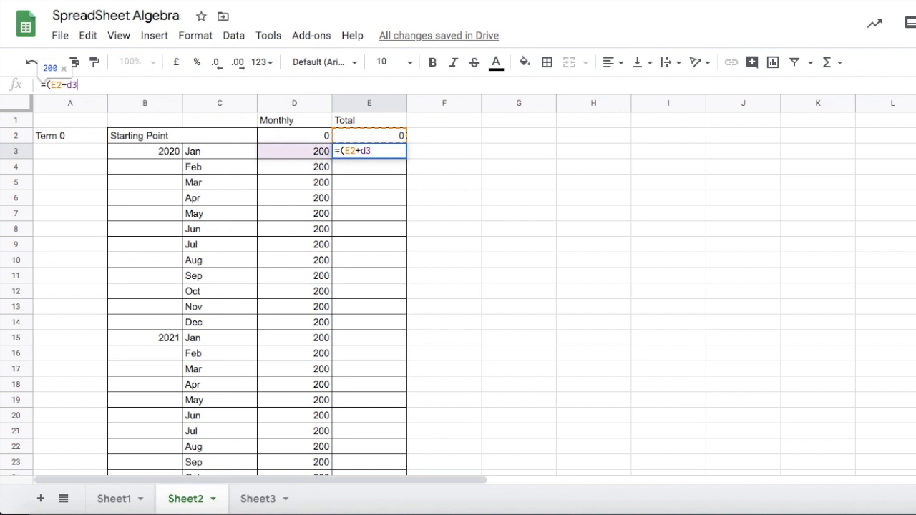
key(BackSpace)
key(BackSpace)
text(D3))
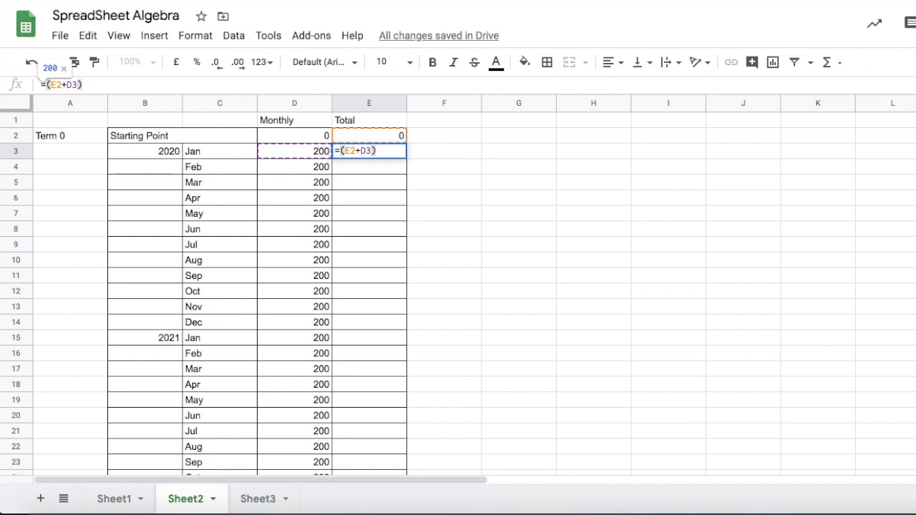
key(Return)
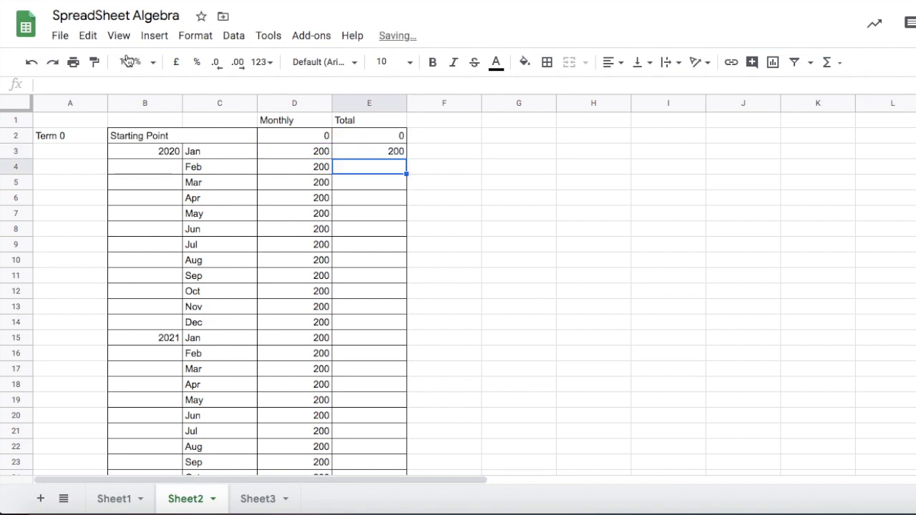
Clear E3 and re-enter the formula =(E2+D3) by picking cells E2 and D3 on the sheet.
click(351, 154)
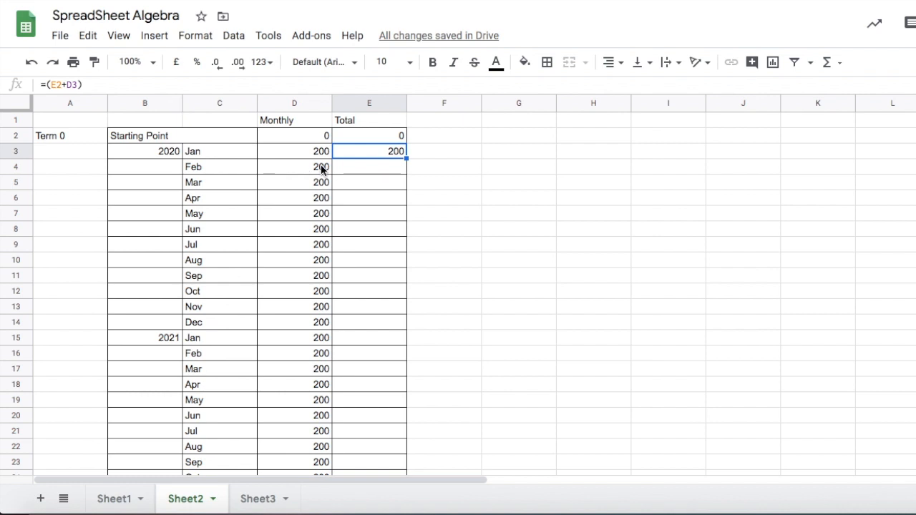
key(Delete)
click(68, 80)
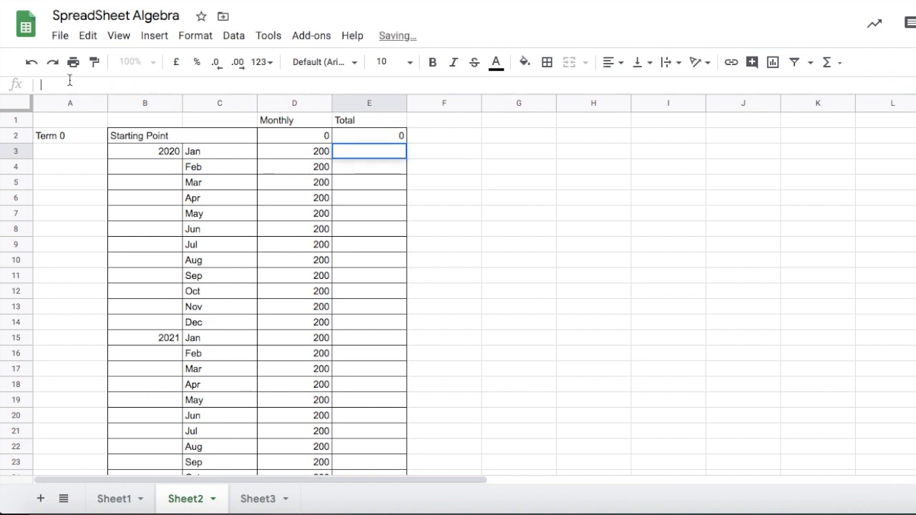
text(=)
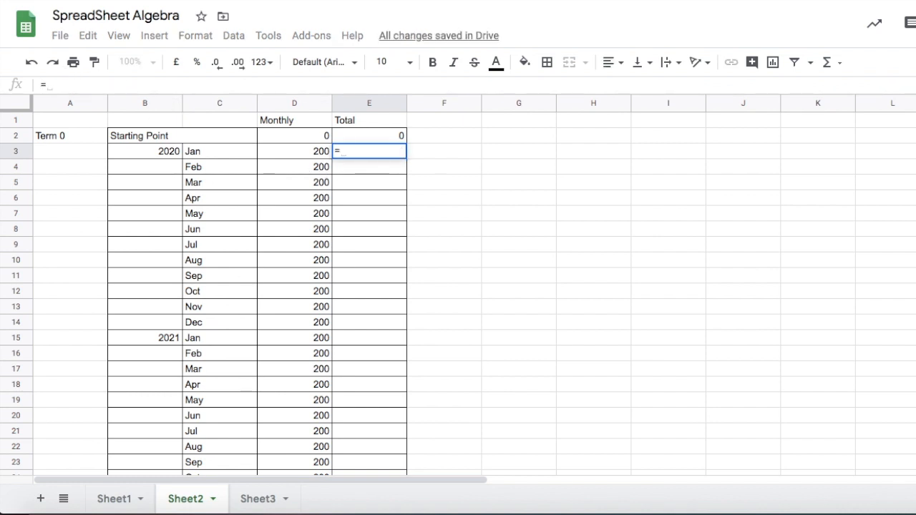
text(()
click(353, 138)
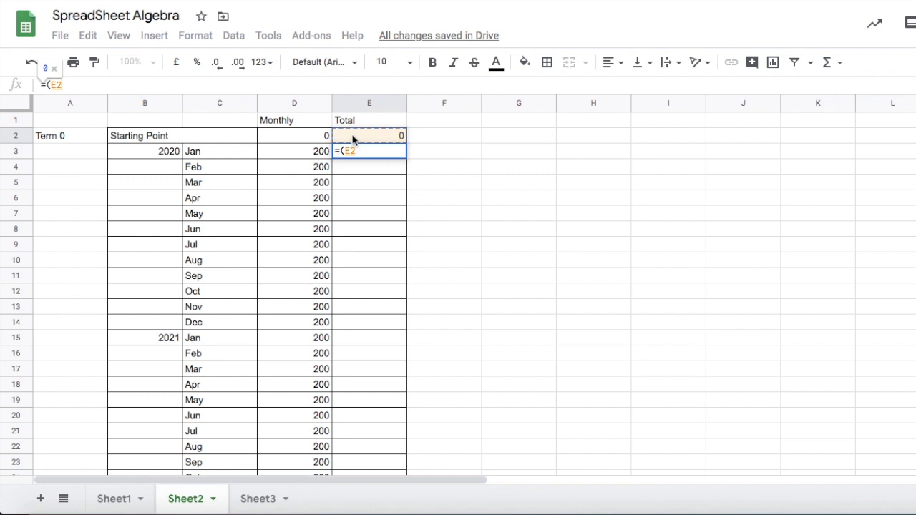
text(+)
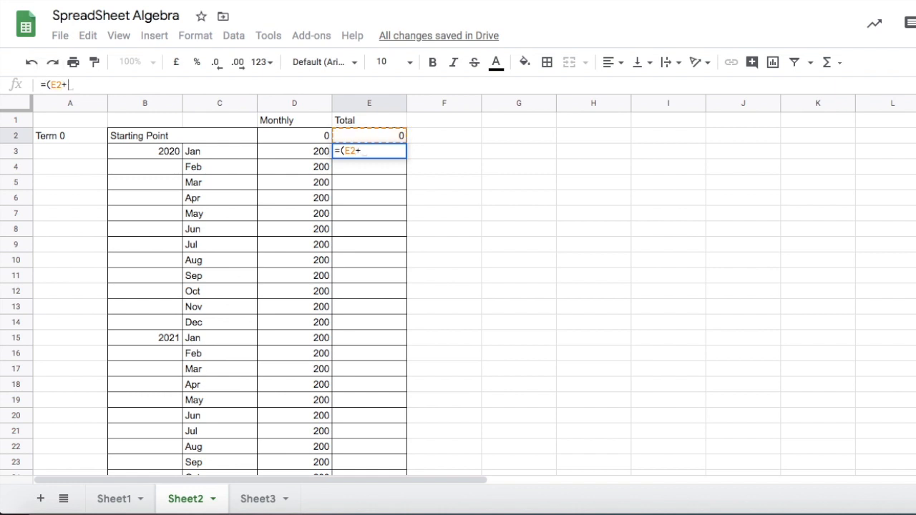
click(285, 154)
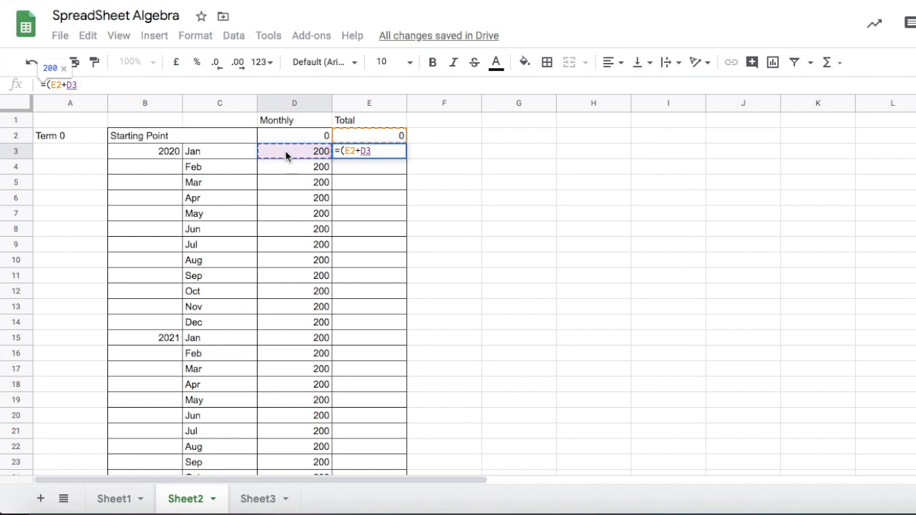
text())
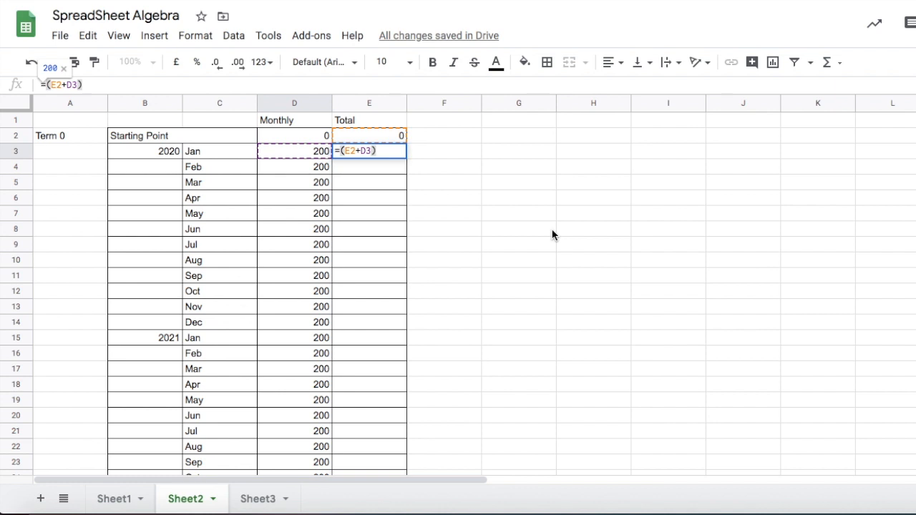
key(Return)
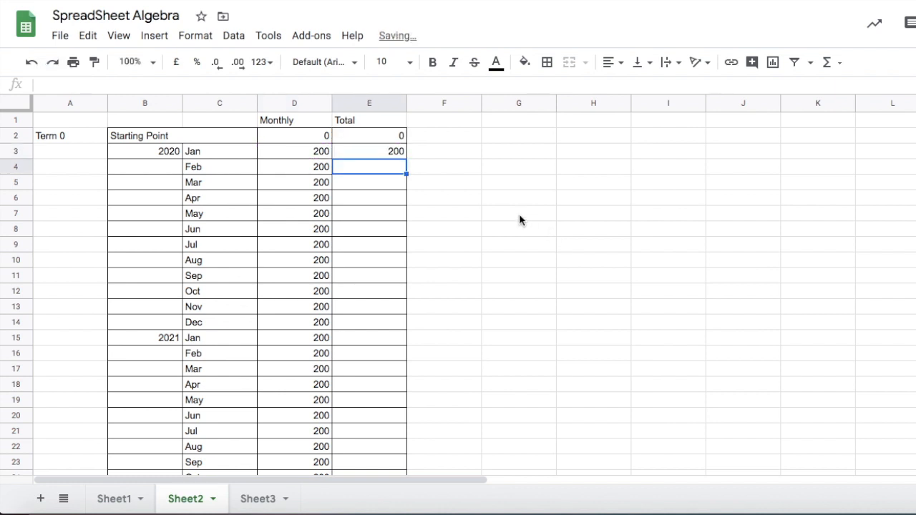
Fill the E3 running-total formula down the Total column to E26.
click(363, 150)
drag(405, 160, 401, 431)
scroll(401, 377, down, 2)
scroll(420, 393, up, 3)
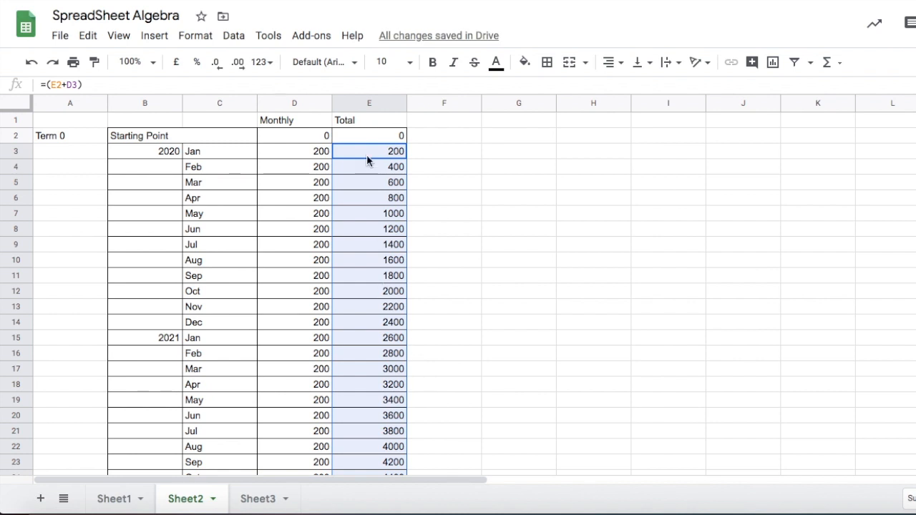
Inspect the filled formulas in the Total cells E3 to E5.
click(403, 152)
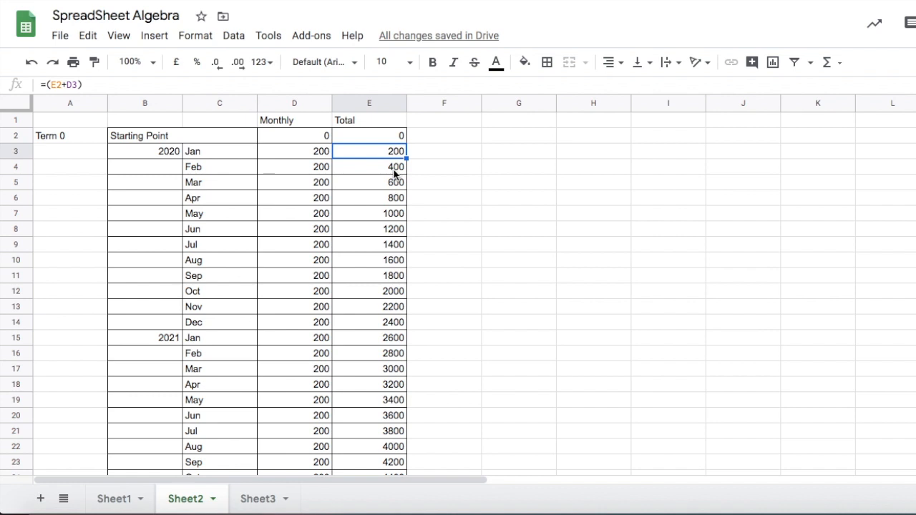
click(394, 174)
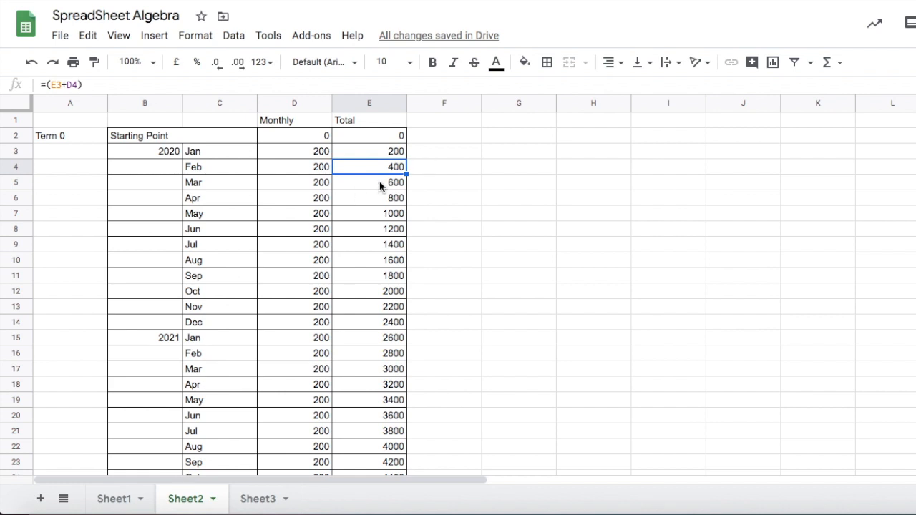
click(378, 156)
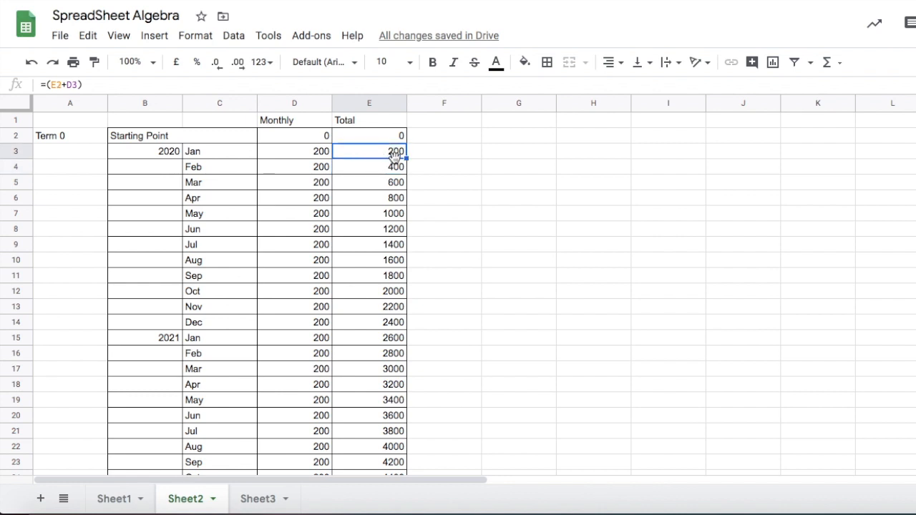
click(393, 170)
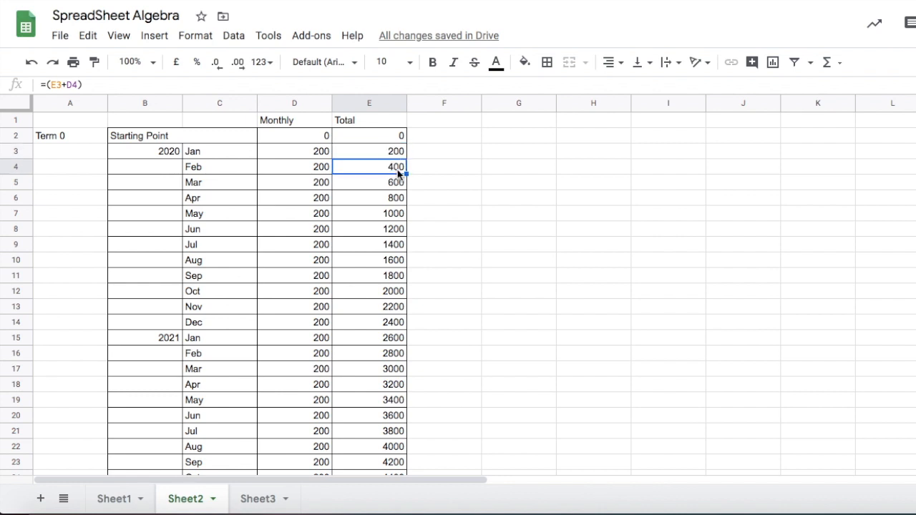
click(391, 185)
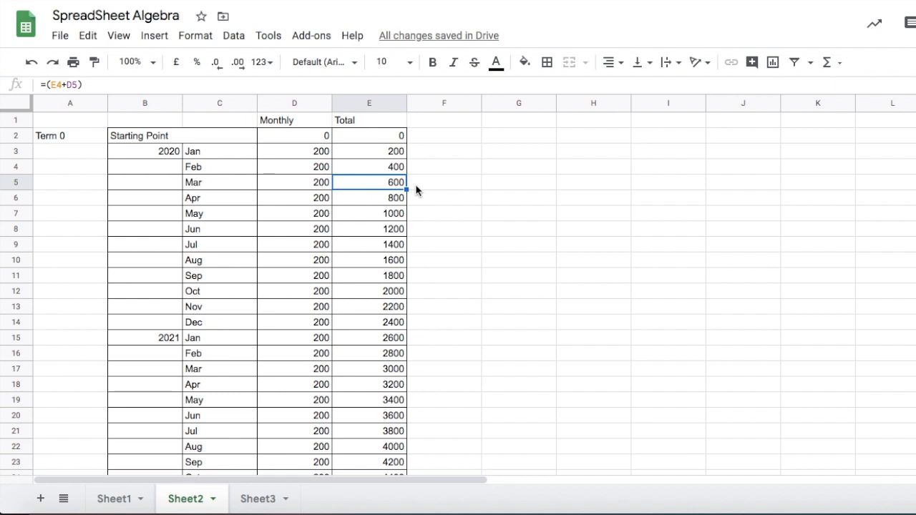
Enter the formula =(E3-E2) in F3 by picking cells E3 and E2 on the sheet.
click(431, 148)
click(95, 87)
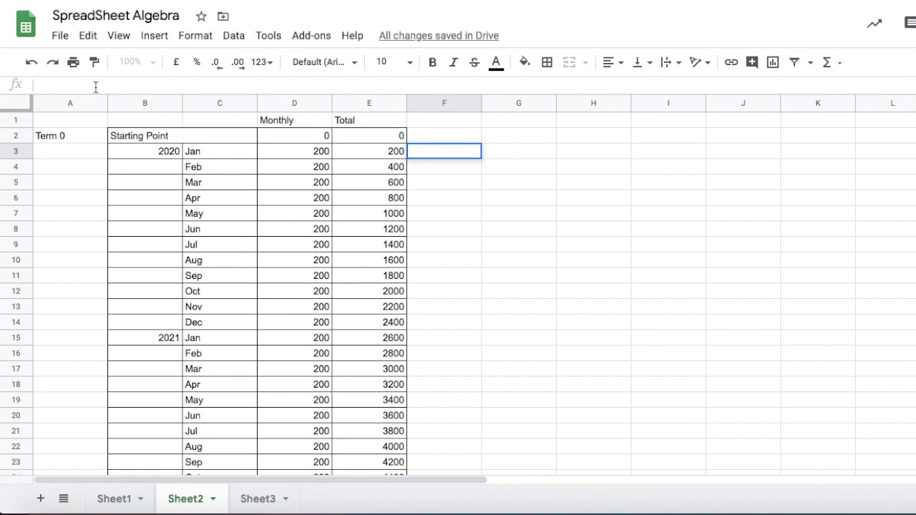
text(=()
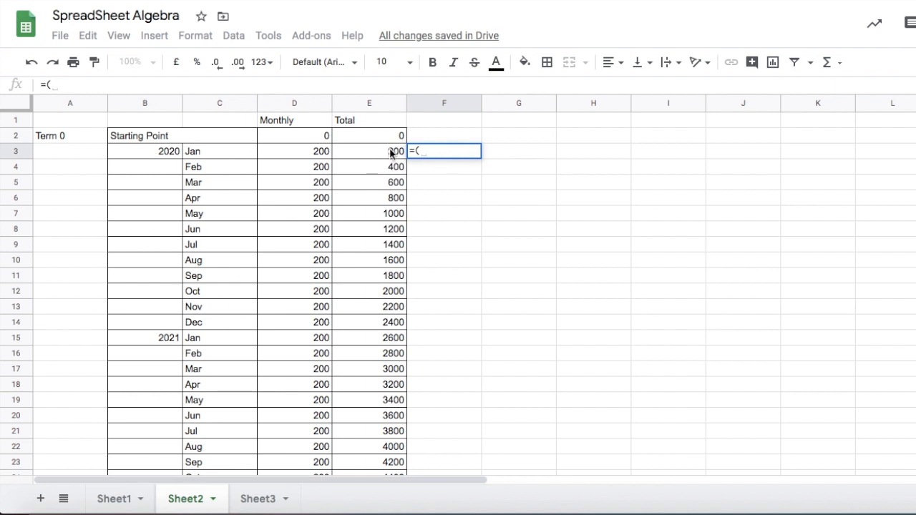
click(371, 156)
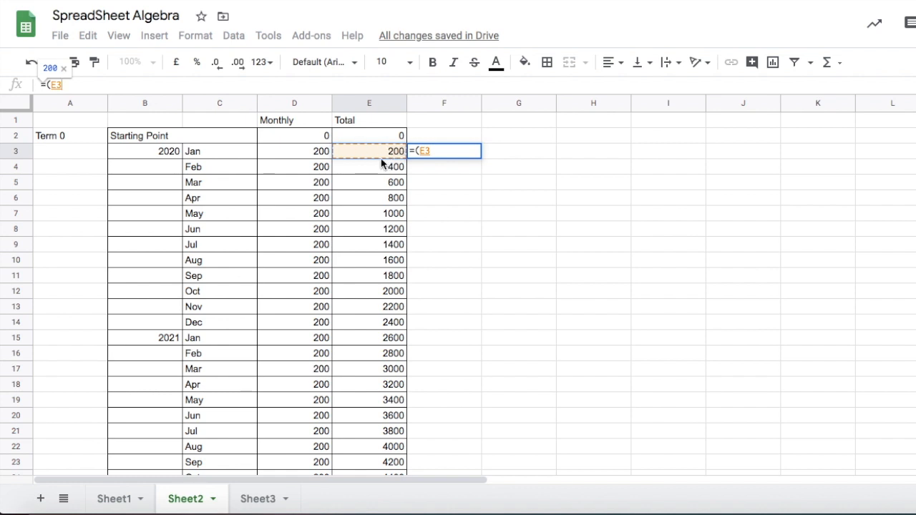
text(-)
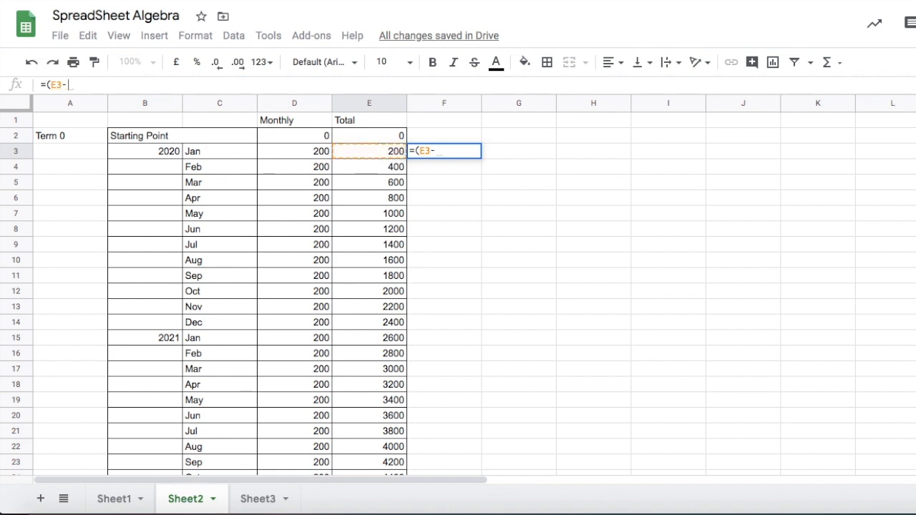
click(363, 131)
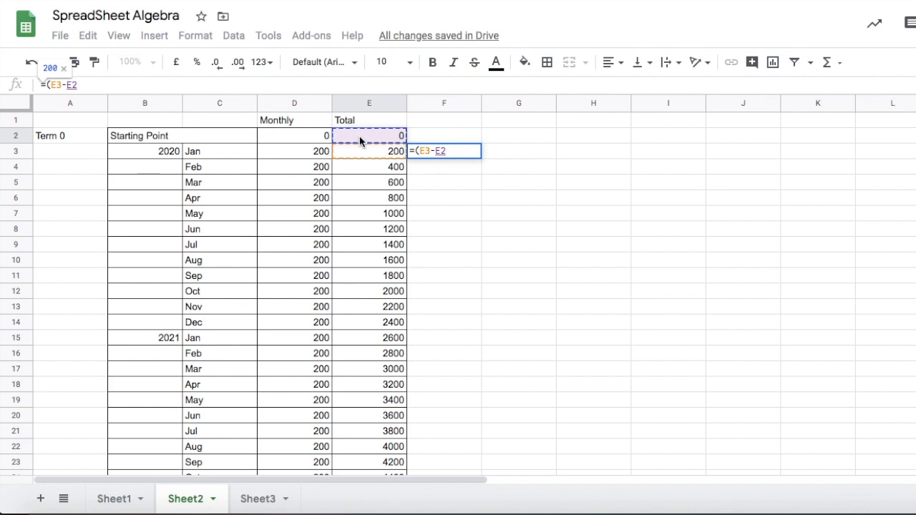
text())
key(Return)
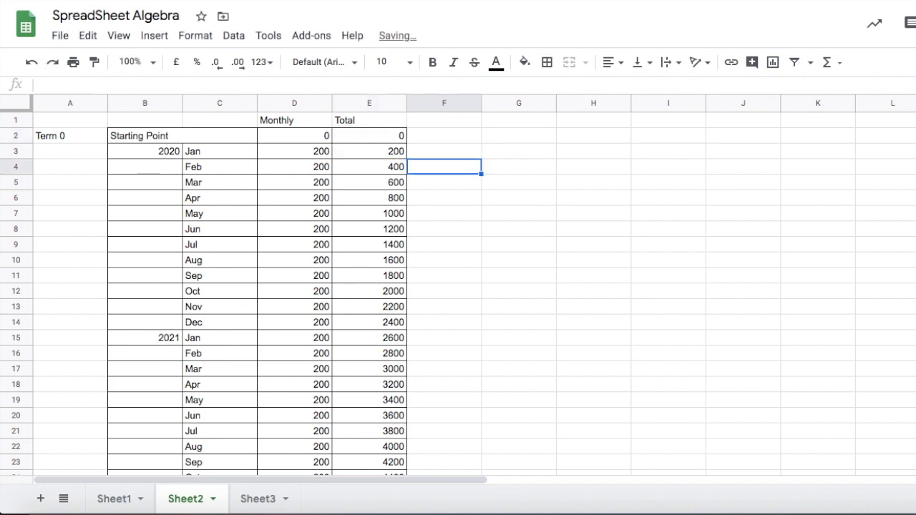
Fill the F3 difference formula down column F to F19.
click(441, 152)
drag(480, 157, 456, 399)
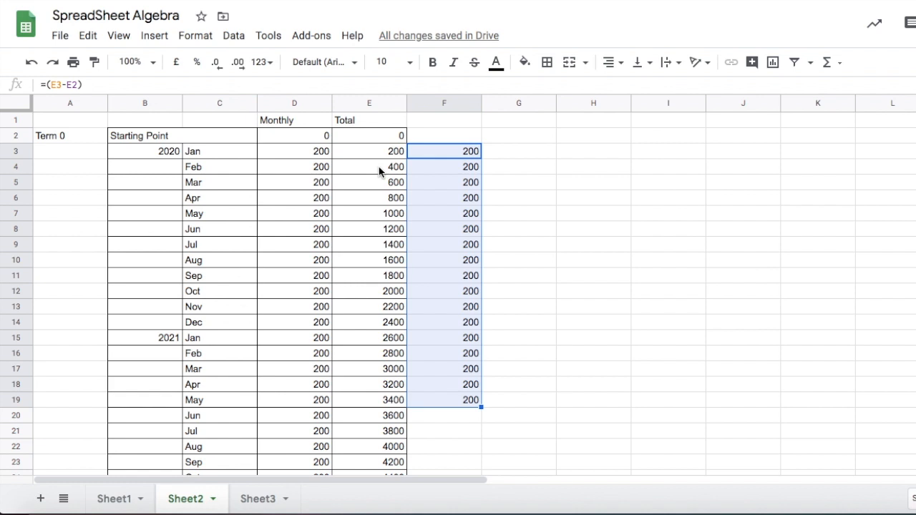
Enter the label Term 1 in cell A3 beneath Term 0.
click(44, 138)
click(43, 149)
text(Term 1)
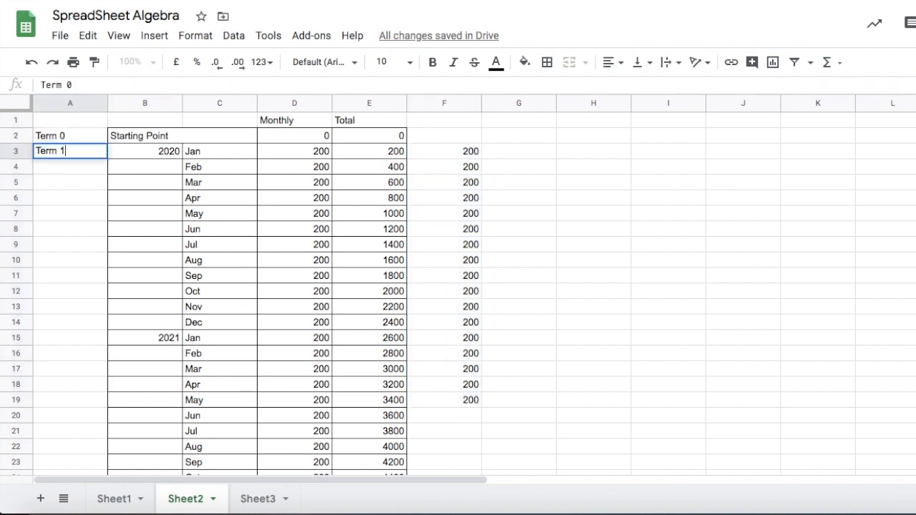
click(67, 205)
Autofill the Term series from A2:A3 down column A to A26.
click(48, 139)
drag(48, 143, 52, 153)
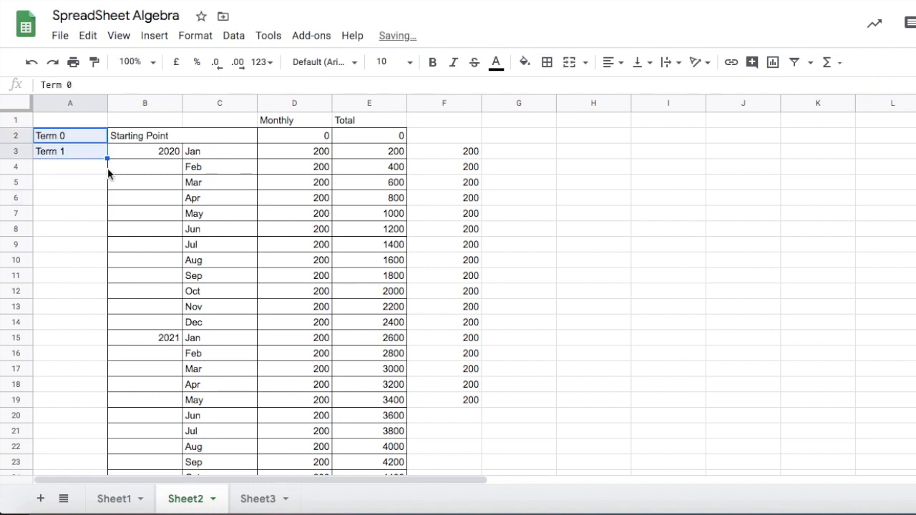
drag(106, 159, 90, 413)
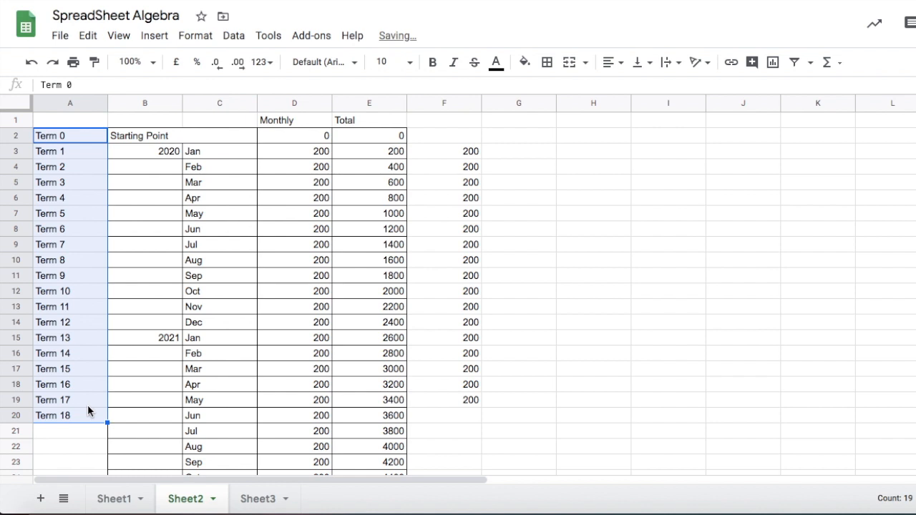
scroll(61, 347, down, 1)
scroll(59, 349, down, 3)
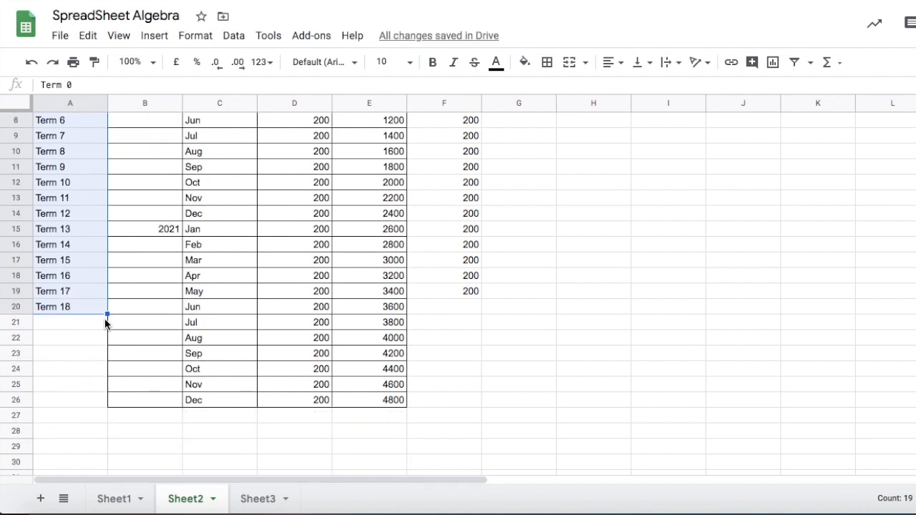
drag(108, 314, 102, 403)
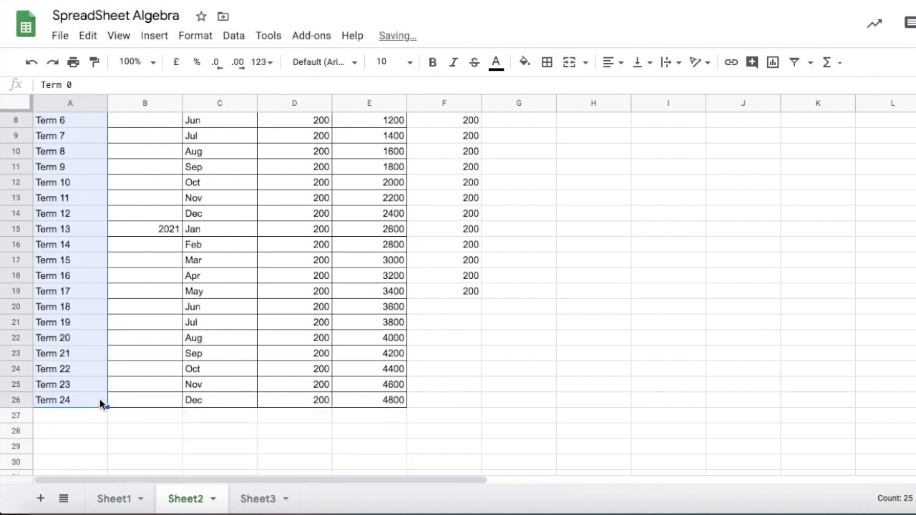
Fill the Total cell E10 with green.
scroll(181, 382, up, 3)
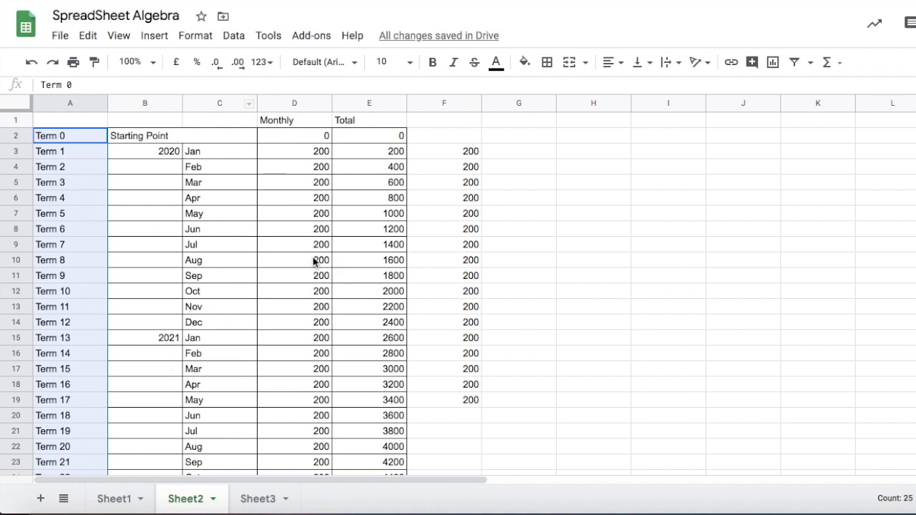
click(368, 261)
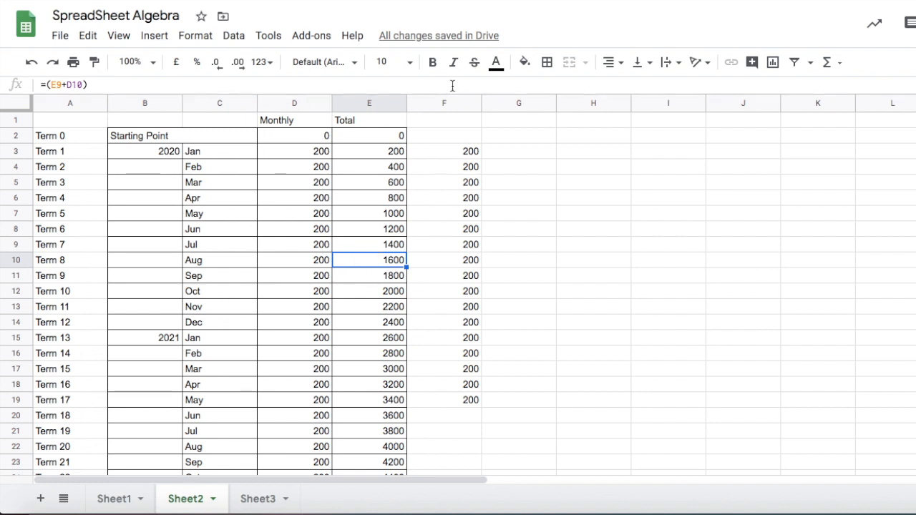
click(525, 63)
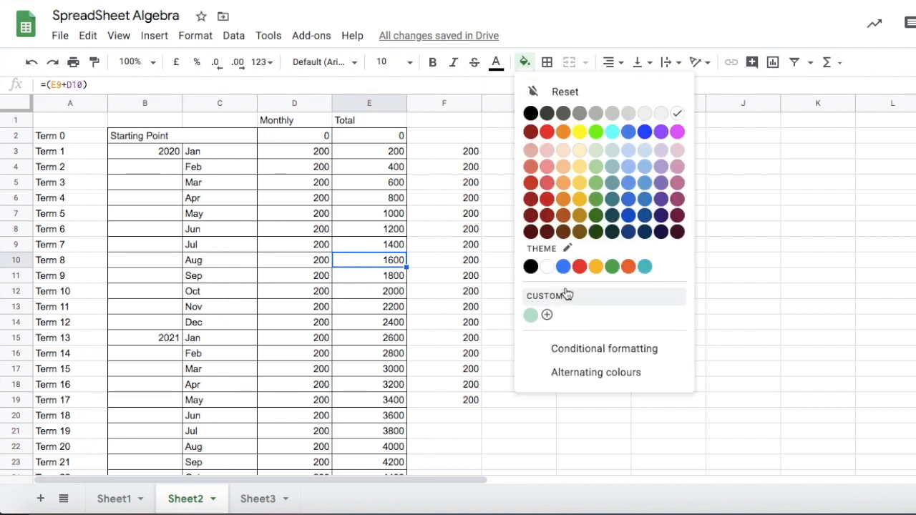
click(613, 266)
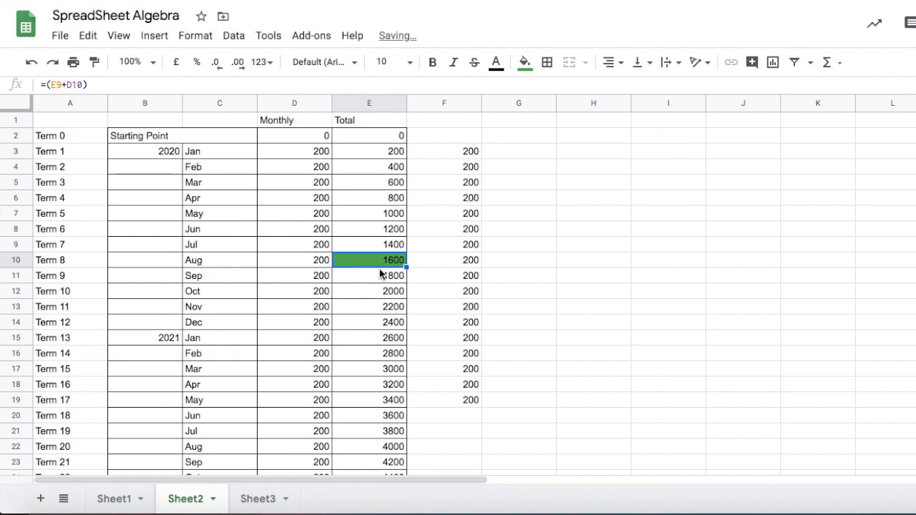
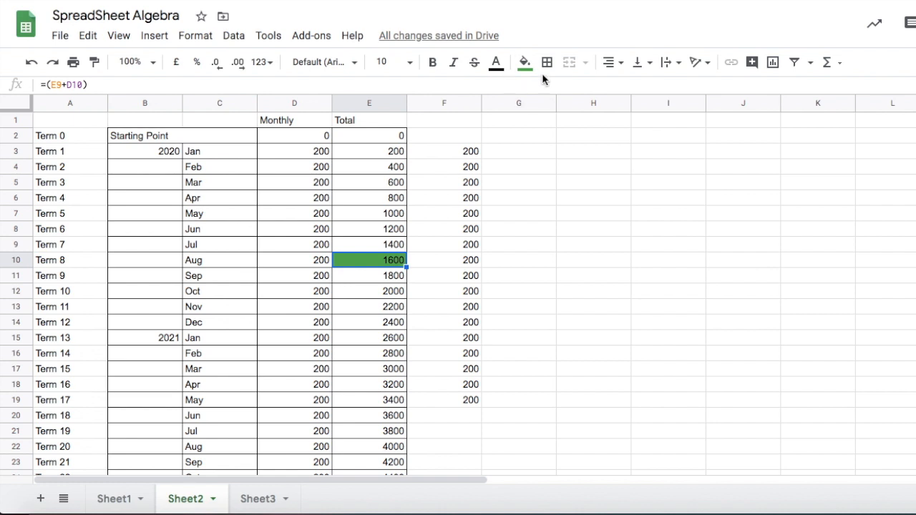
Remove the green fill from the Total cell E10.
click(525, 63)
click(530, 91)
Set the Starting Point values in Monthly D2 and Total E2 to 400.
click(428, 213)
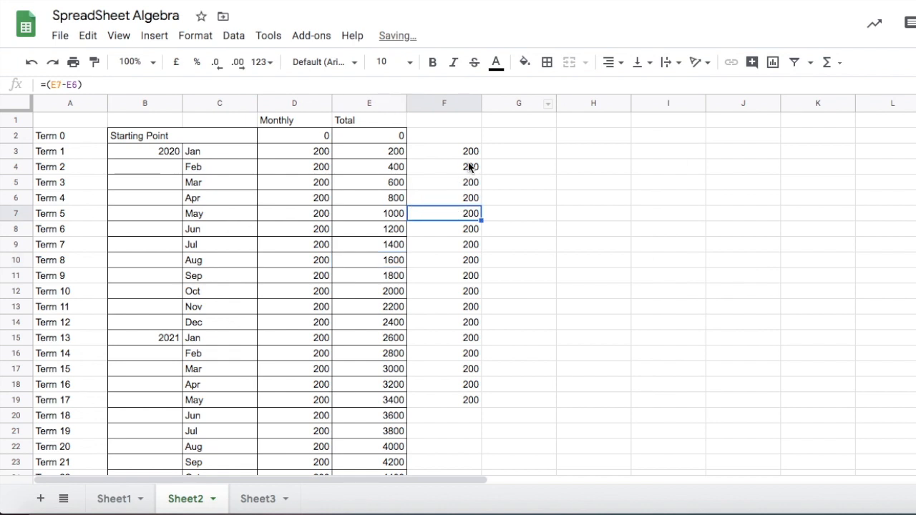
click(164, 141)
key(Delete)
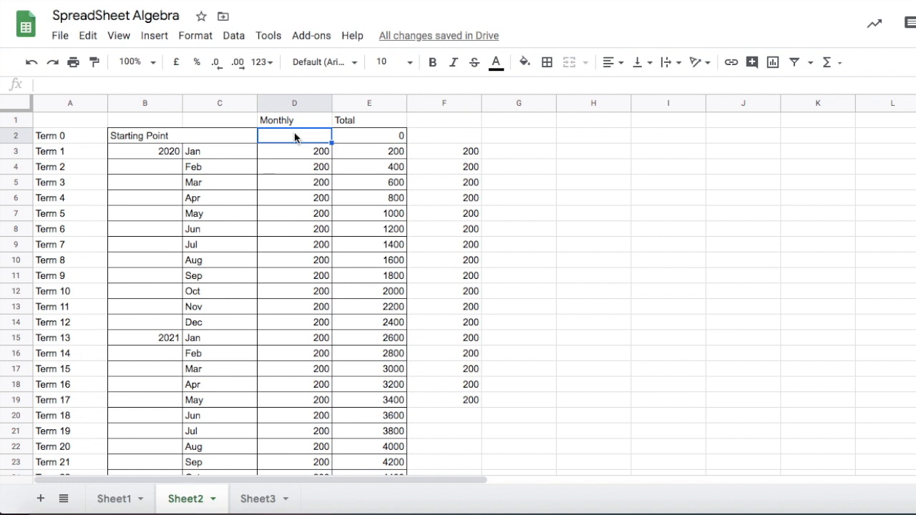
text(400)
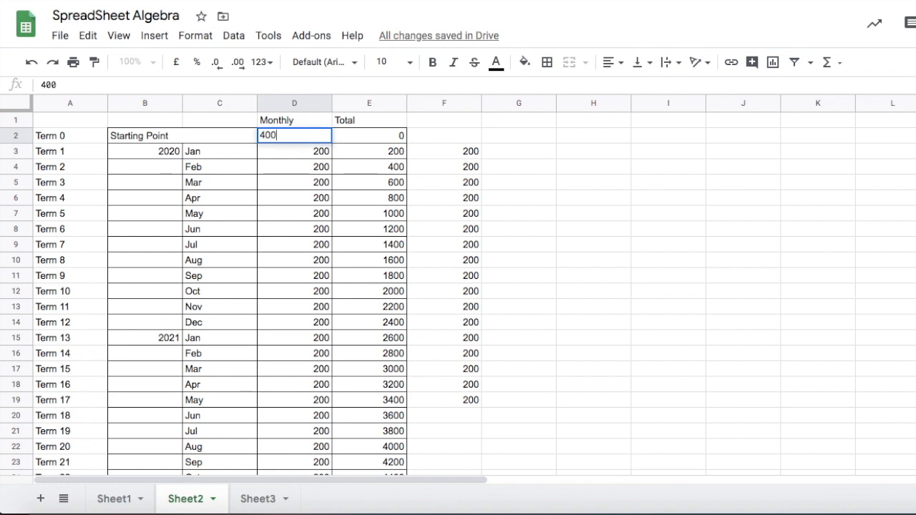
click(368, 138)
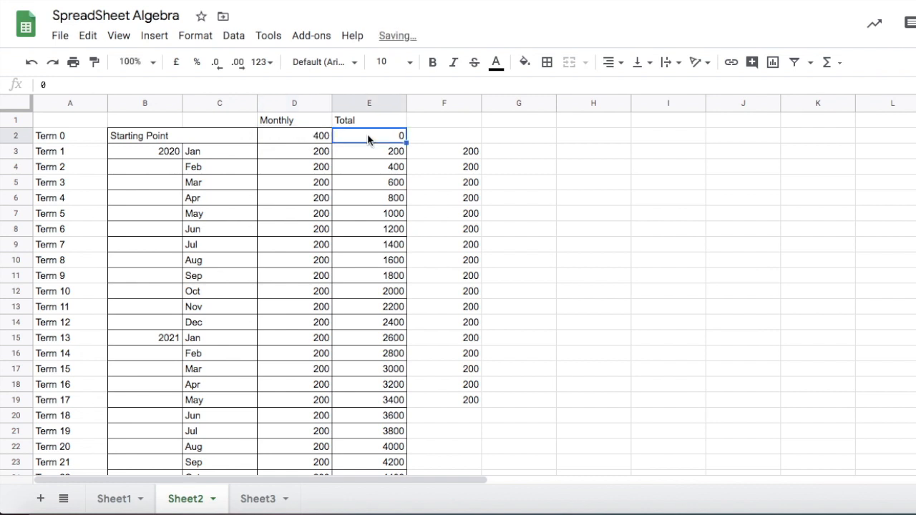
text(400)
key(Return)
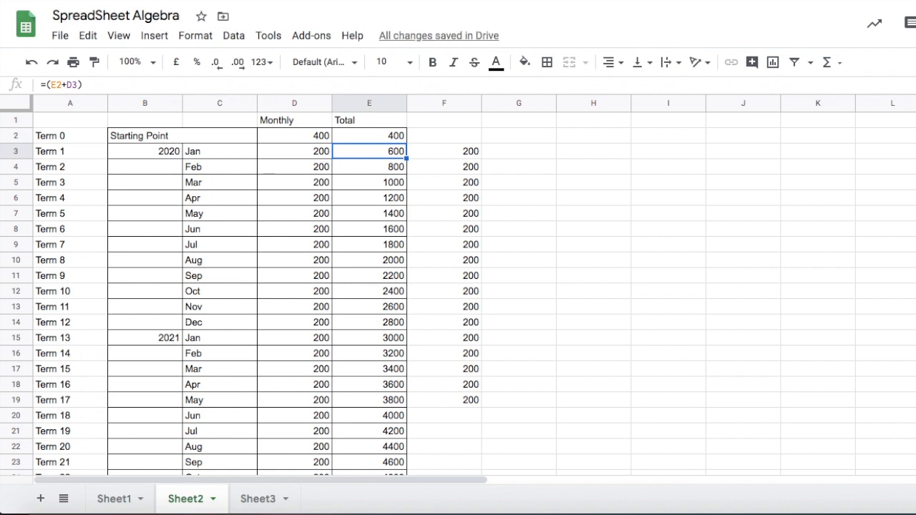
Set the Starting Point values in Monthly D2 and Total E2 to -400.
click(308, 141)
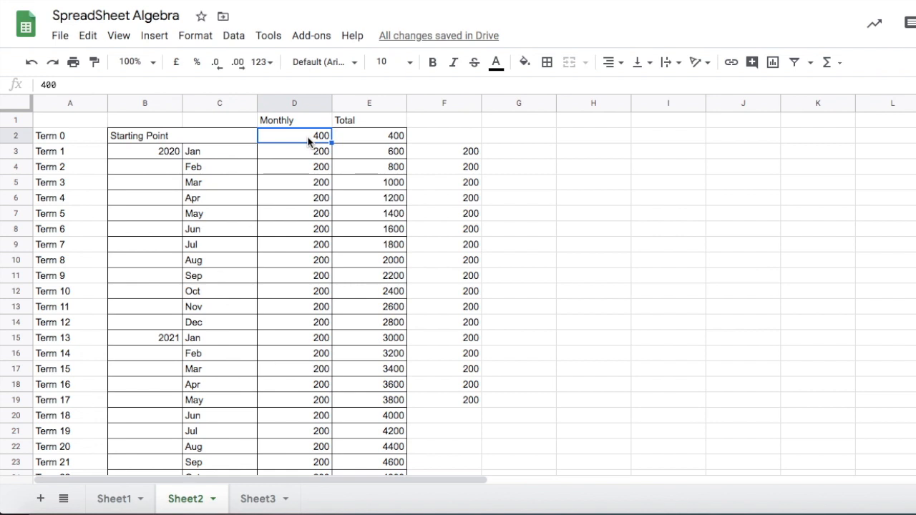
drag(444, 154, 451, 401)
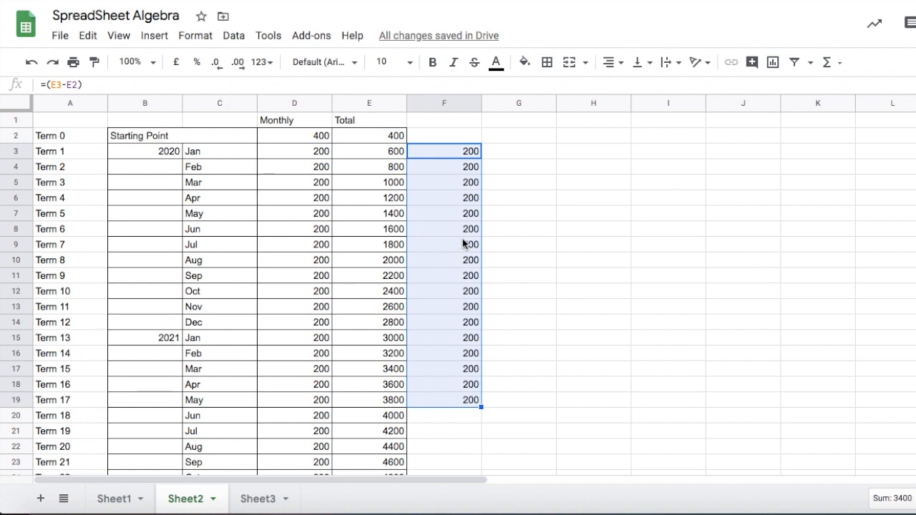
click(290, 136)
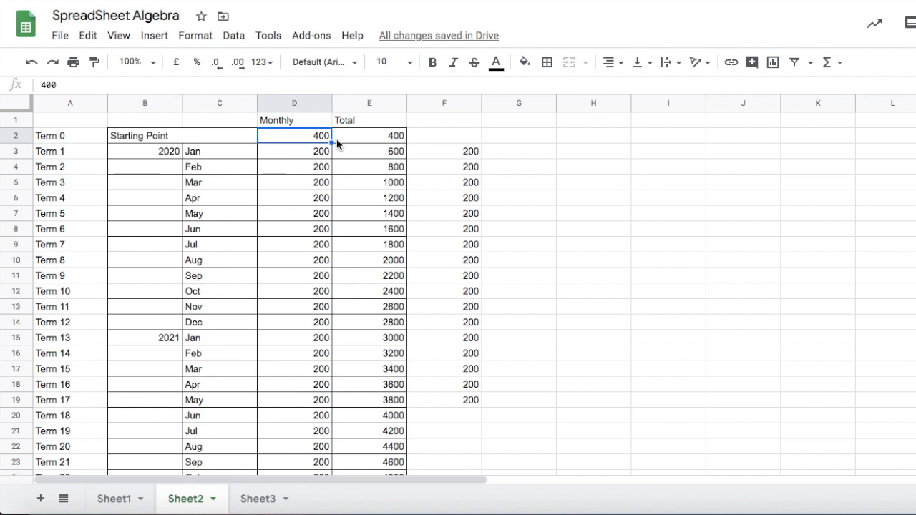
key(Delete)
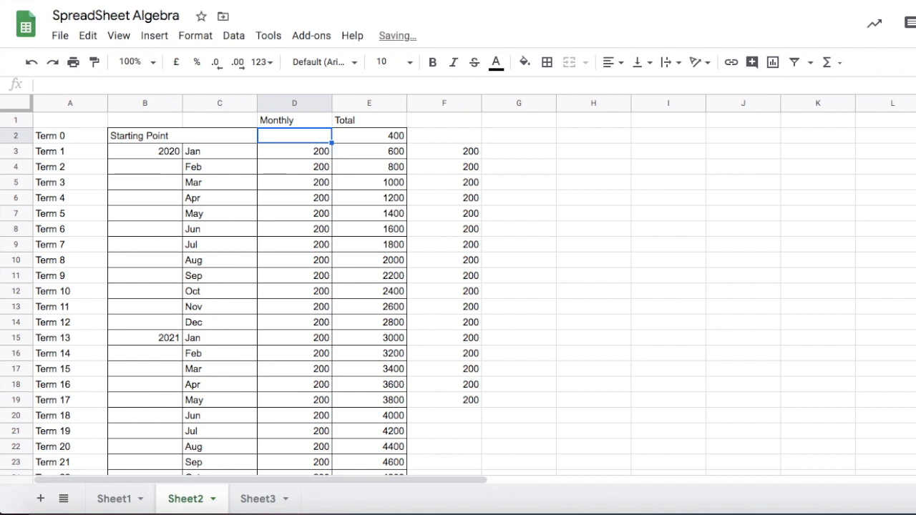
text(-400)
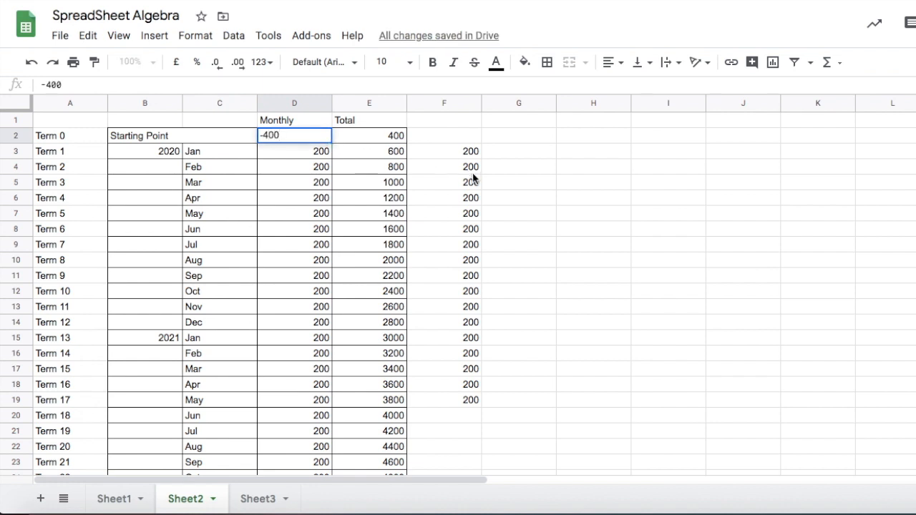
click(378, 133)
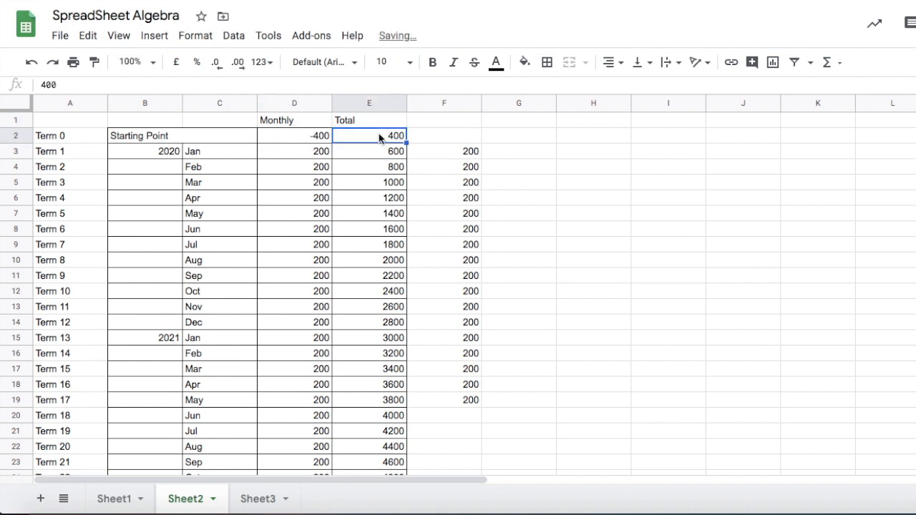
text(-400)
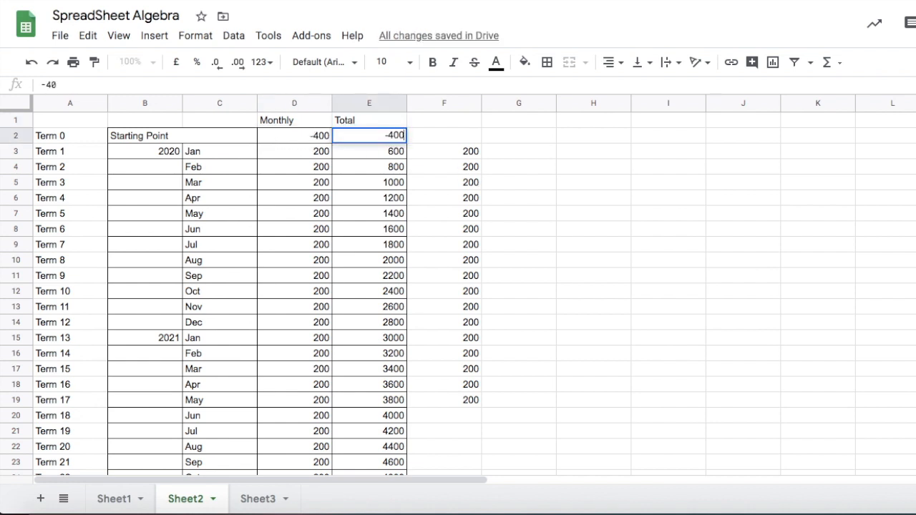
key(Return)
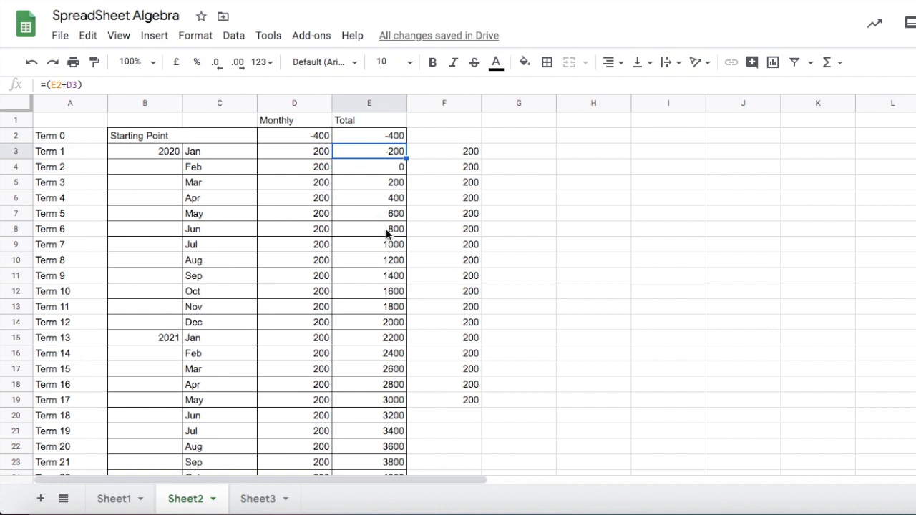
Examine the Total values and formulas around rows 19 and 20.
scroll(375, 247, down, 1)
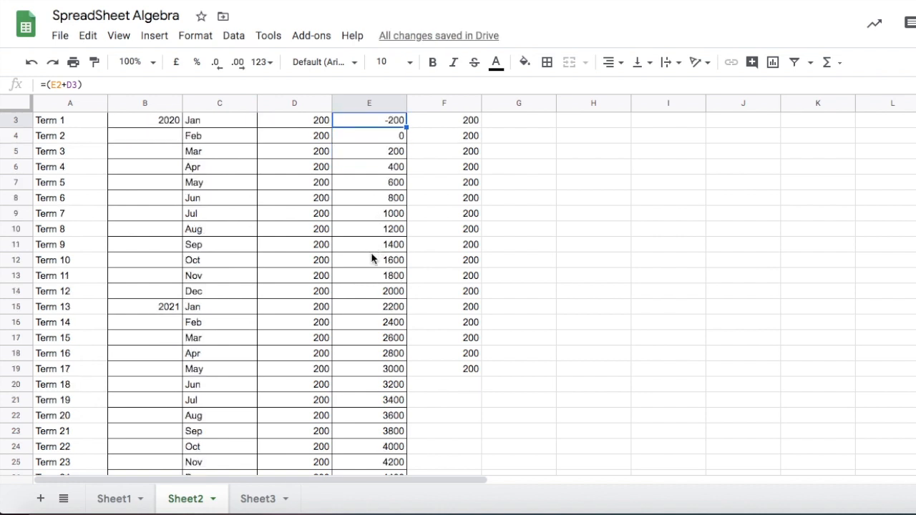
scroll(371, 254, up, 1)
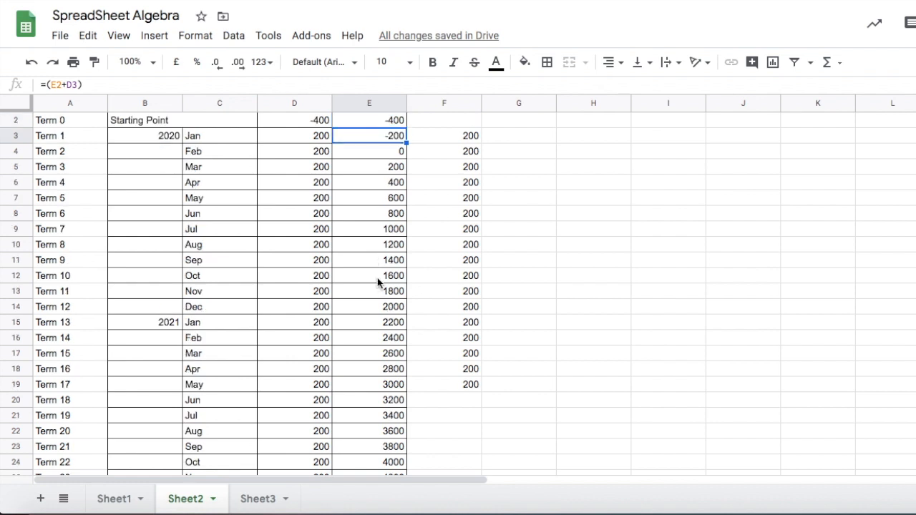
click(370, 402)
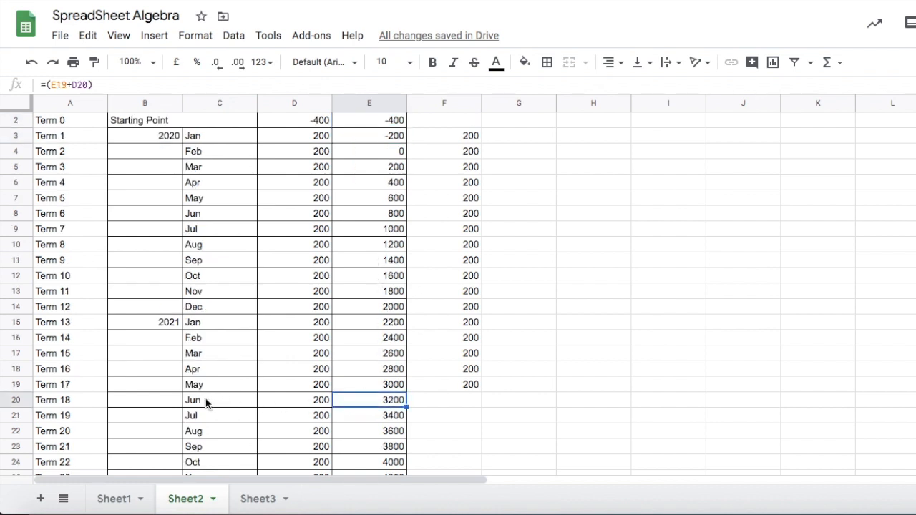
drag(204, 401, 380, 401)
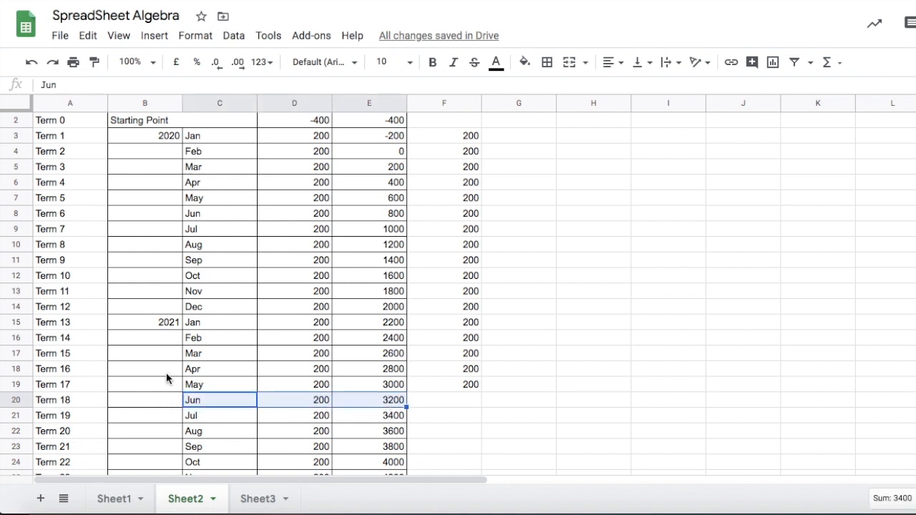
click(358, 365)
click(385, 403)
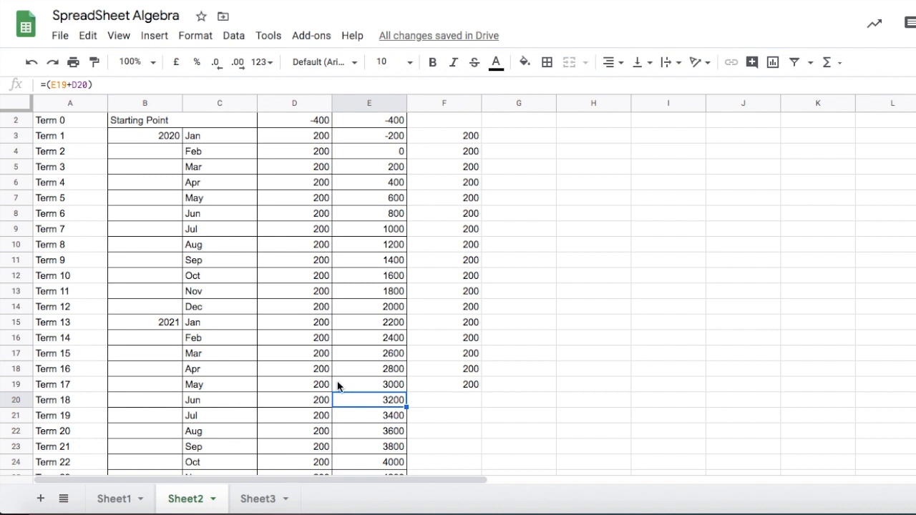
click(363, 385)
drag(200, 385, 387, 389)
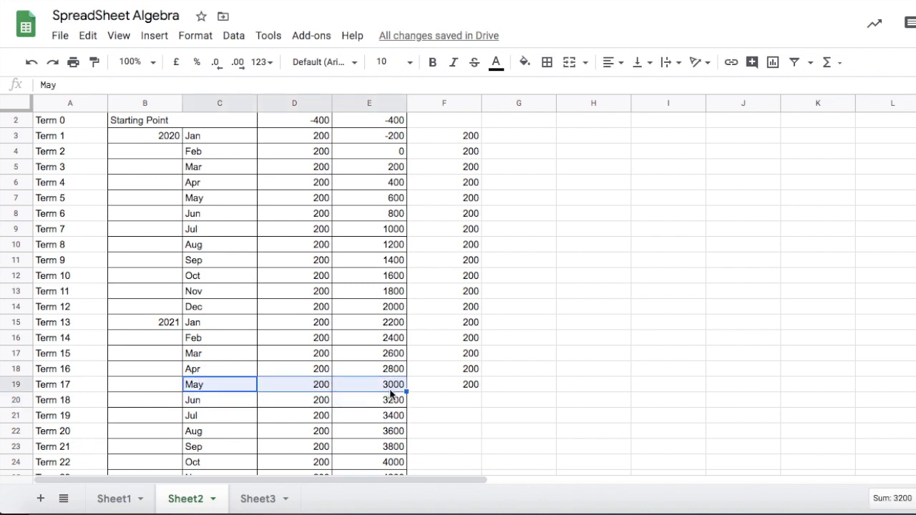
scroll(491, 382, up, 1)
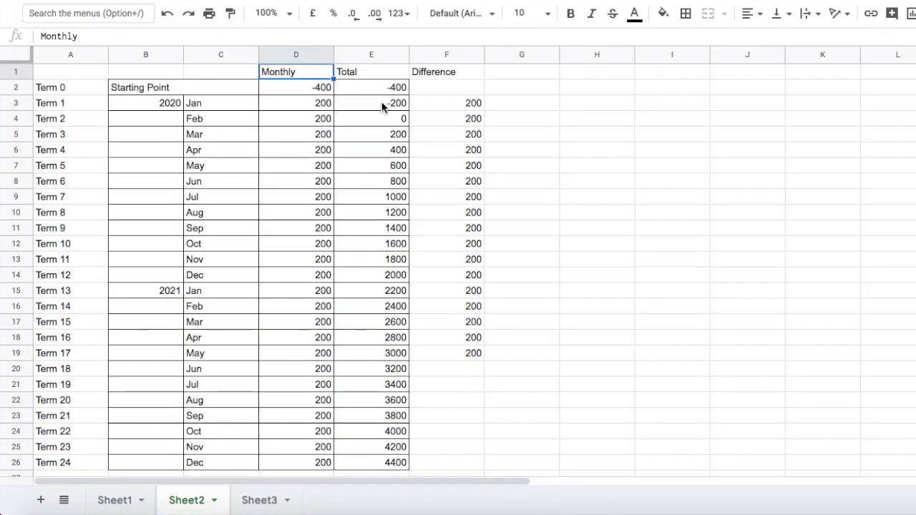
click(369, 88)
right_click(405, 55)
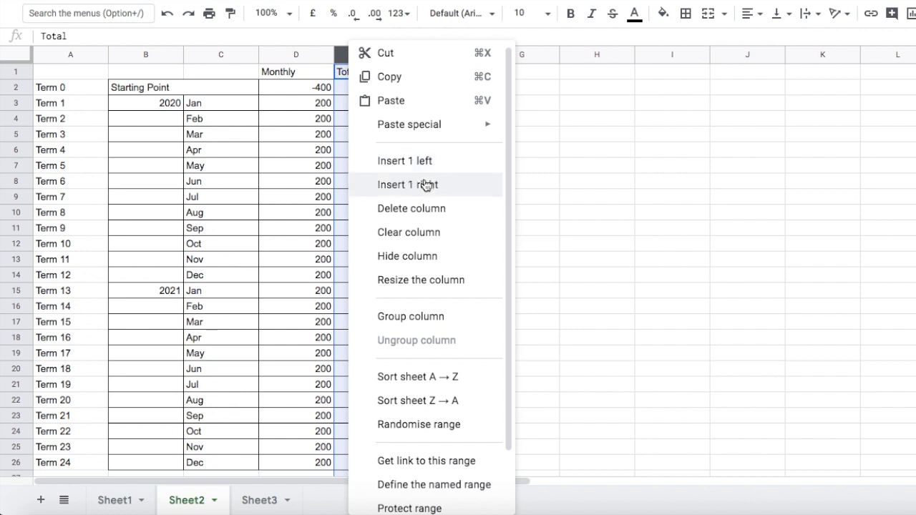
click(423, 188)
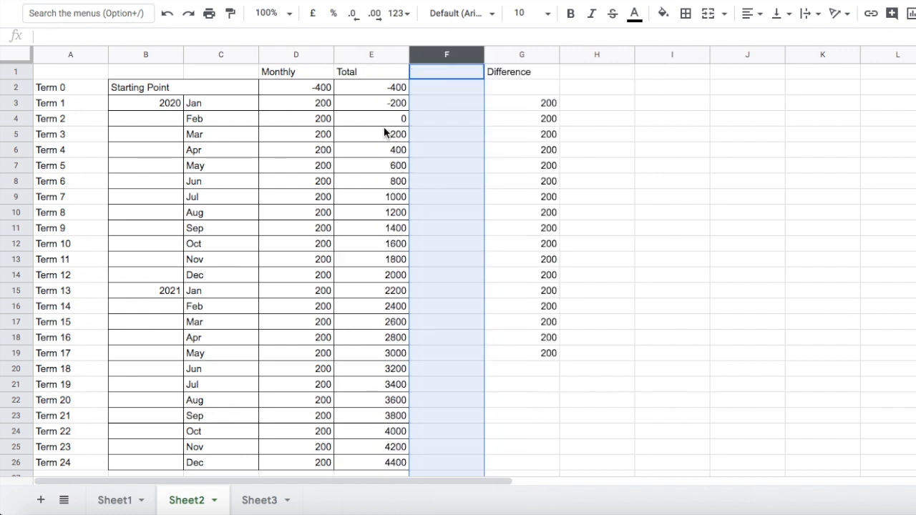
key(super+z)
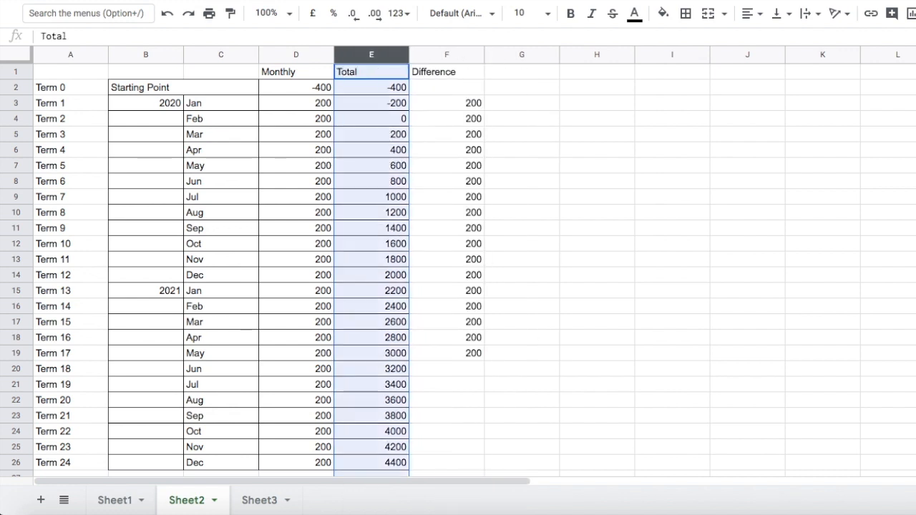
Insert an empty column directly before the Total column.
right_click(356, 55)
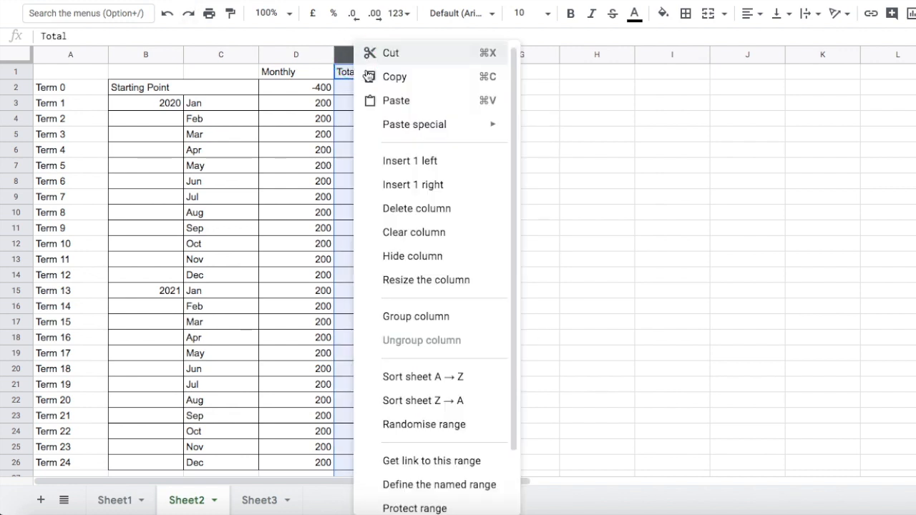
click(397, 165)
right_click(355, 56)
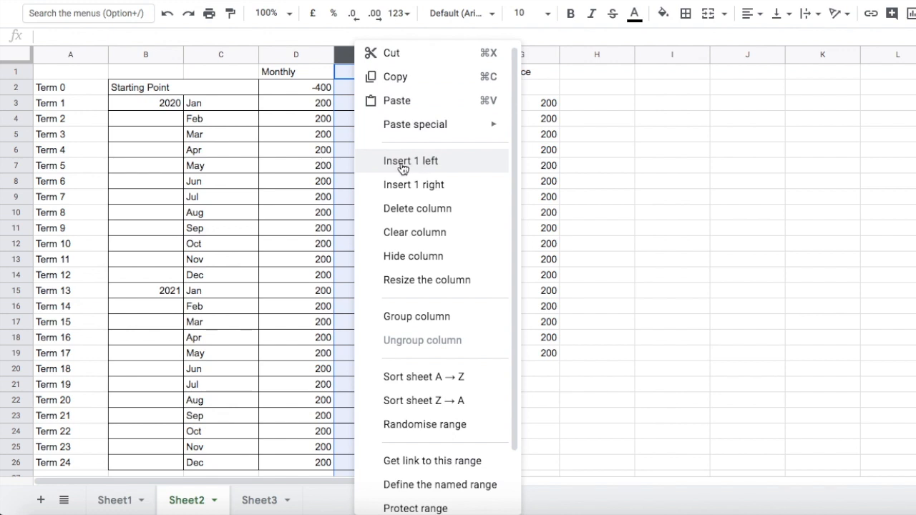
click(650, 180)
Rename header D1 to Monthly IN and label the new column header E1 Monthly OUT.
click(304, 73)
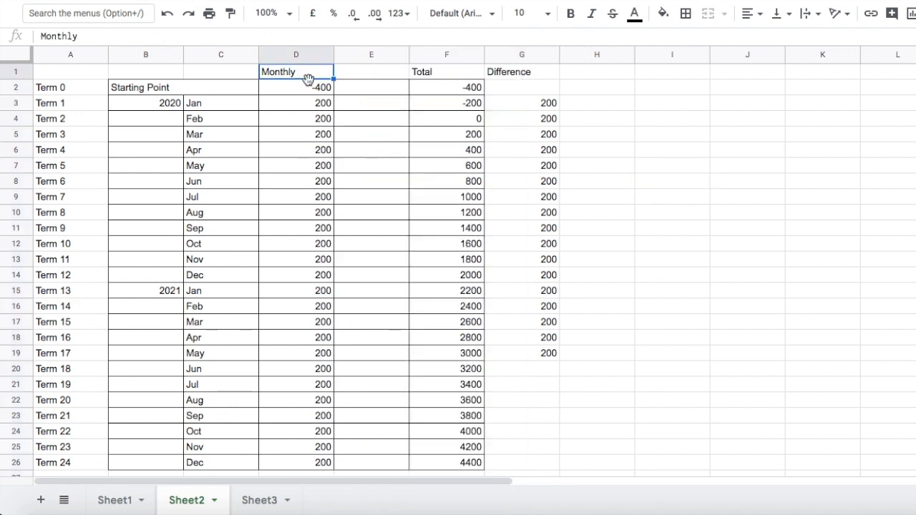
click(102, 38)
text(IN)
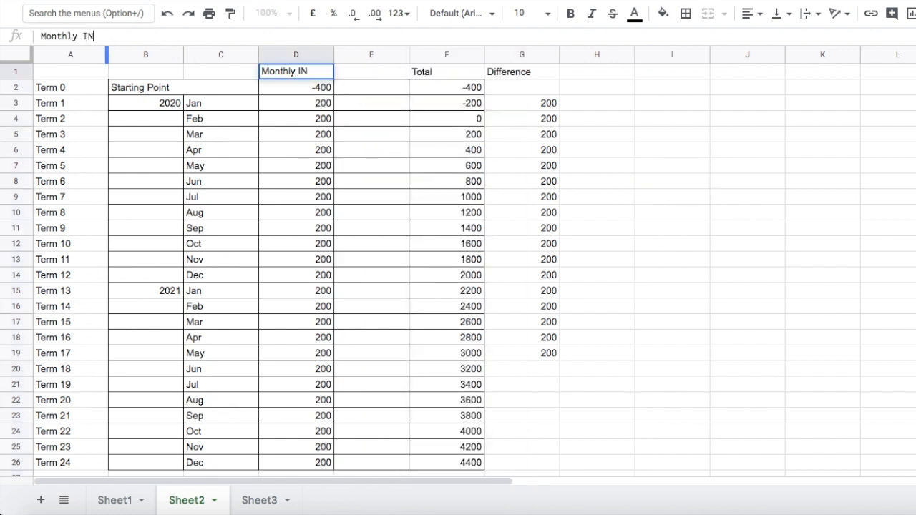
click(365, 73)
text(M)
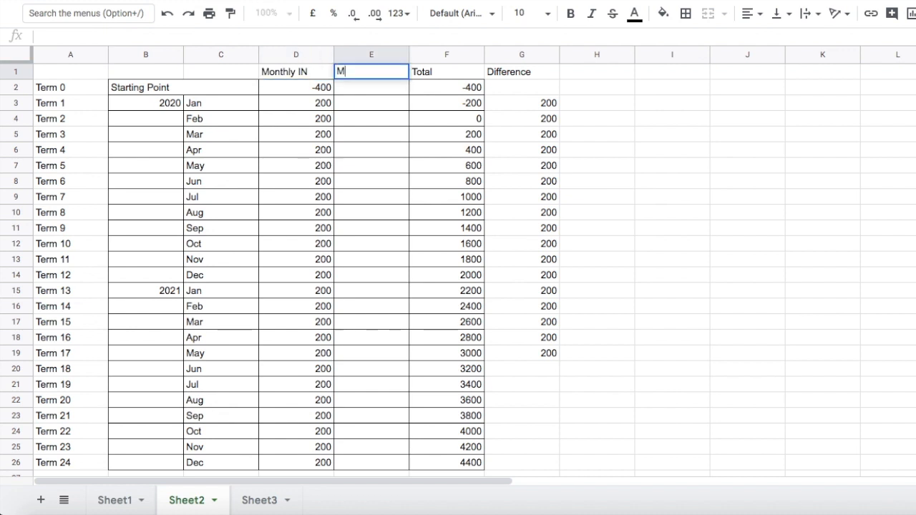
text(onthly OUT)
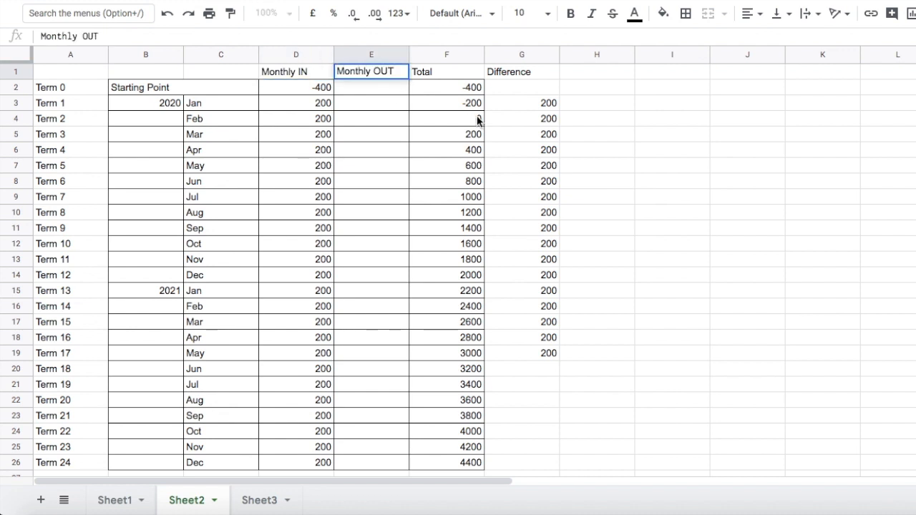
Set the Starting Point Monthly IN value in D2 to 200.
click(312, 231)
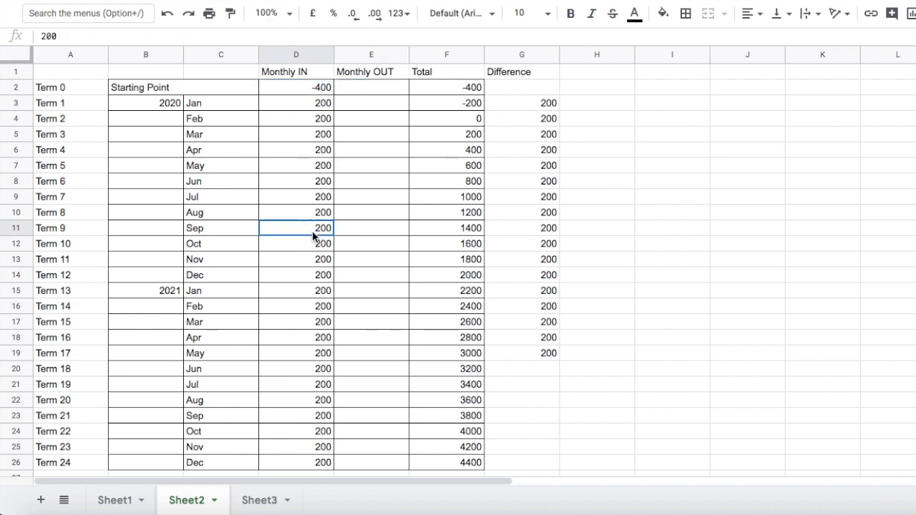
click(312, 93)
key(Delete)
text(200)
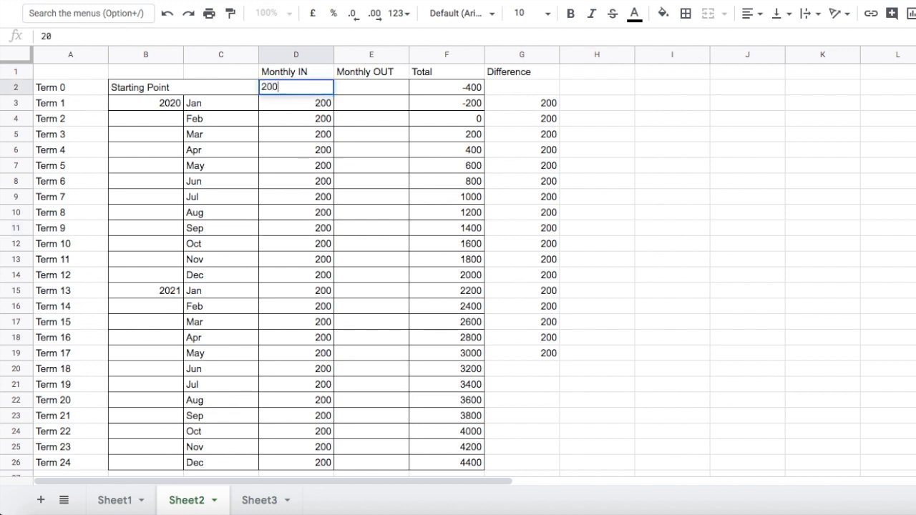
click(297, 169)
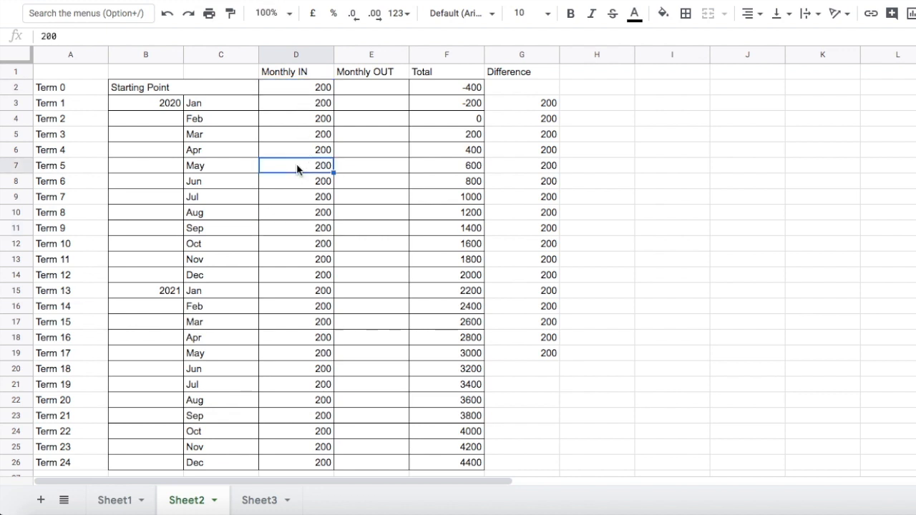
Set the Starting Point Monthly IN value in D2 to 400.
click(304, 92)
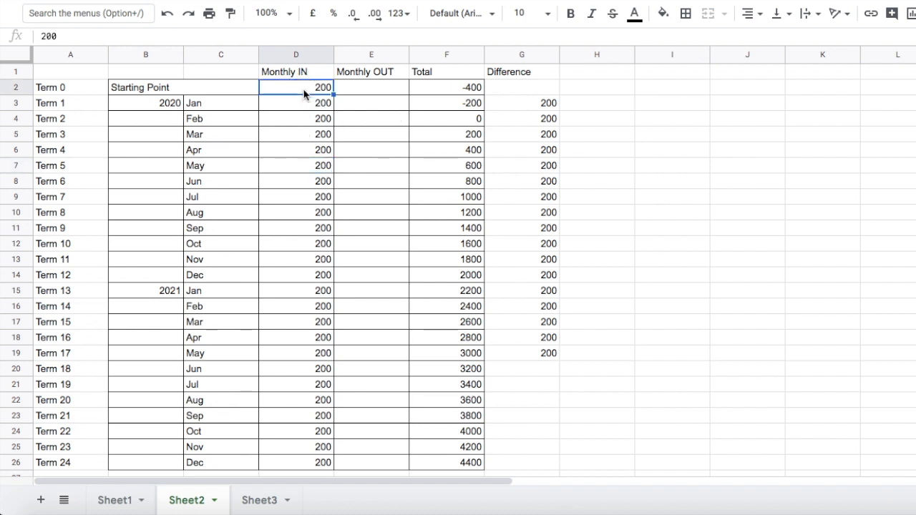
text(400)
click(303, 113)
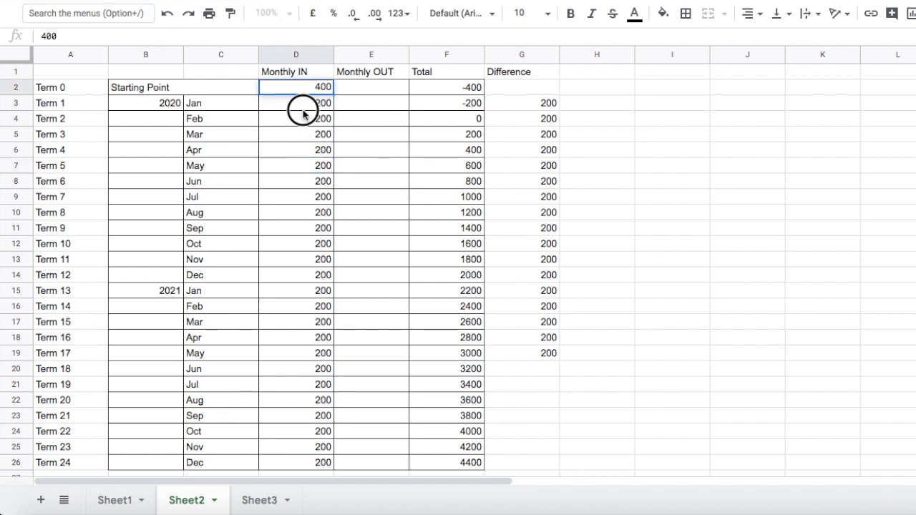
drag(285, 81, 287, 77)
click(314, 90)
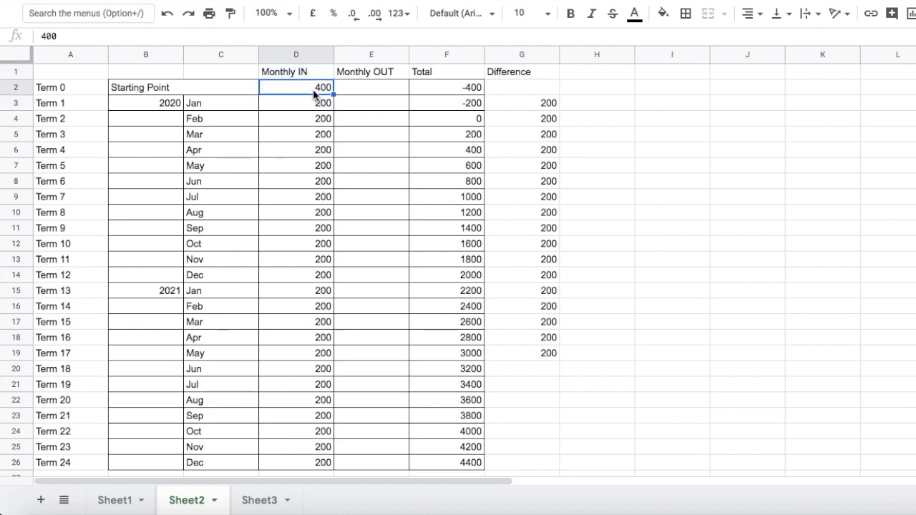
Set the Starting Point Monthly IN value in D2 to 1000 and fill it down the Monthly IN column to row 26.
text(1000)
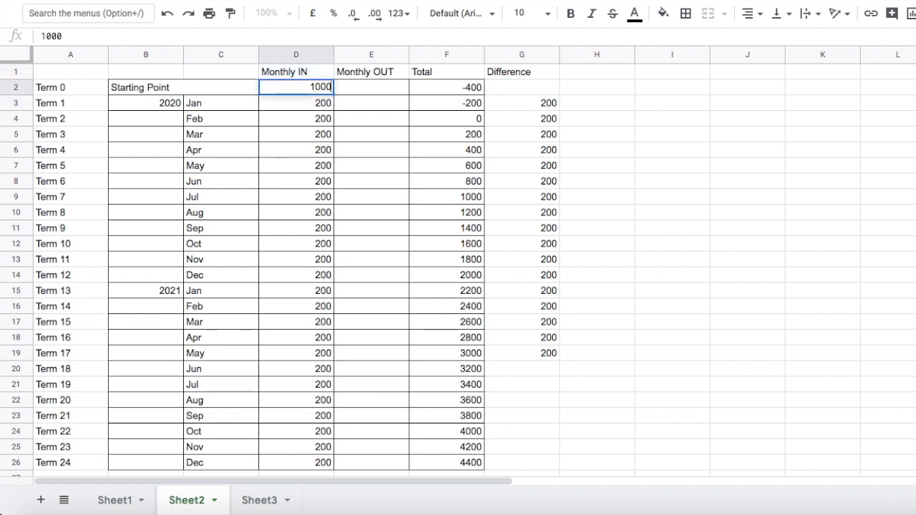
click(275, 88)
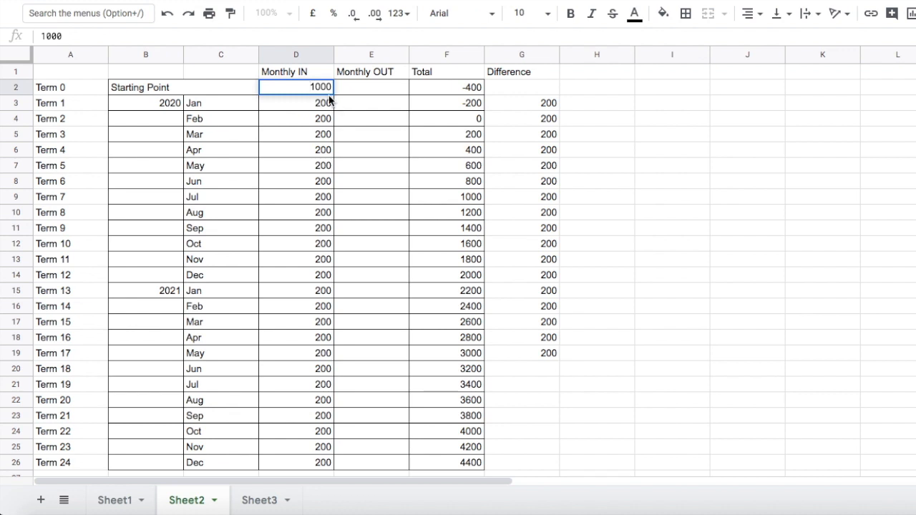
drag(332, 93, 295, 163)
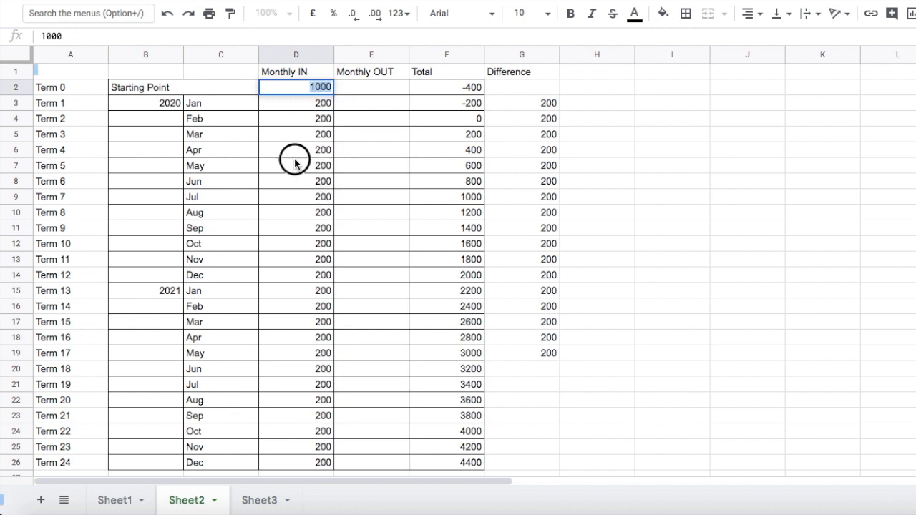
click(294, 154)
click(291, 86)
drag(334, 94, 321, 169)
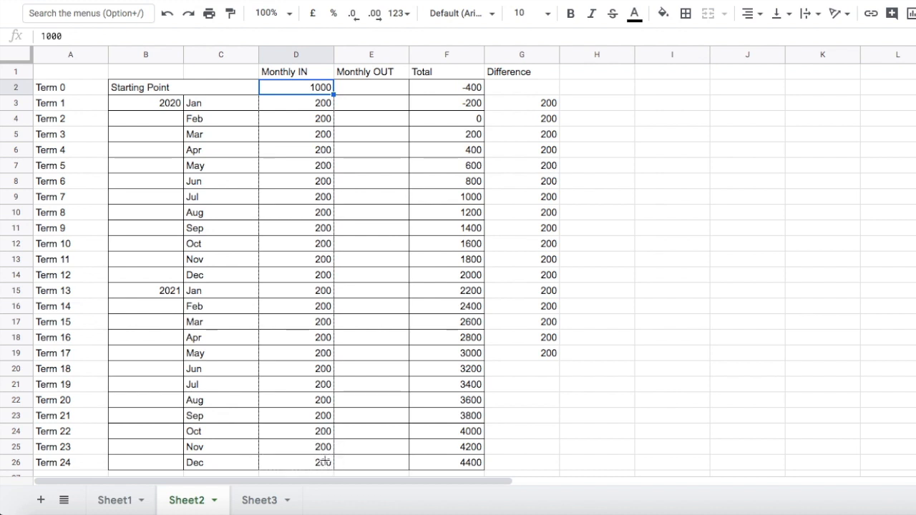
drag(324, 462, 323, 463)
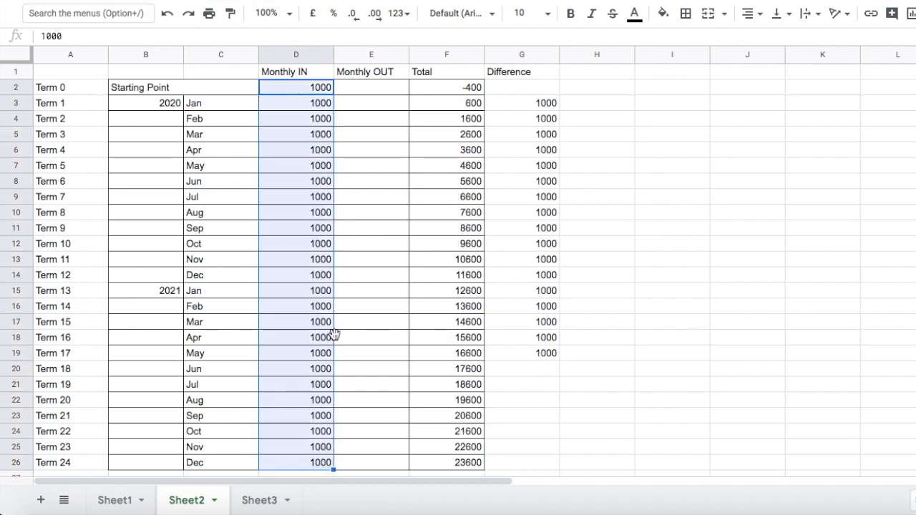
click(360, 89)
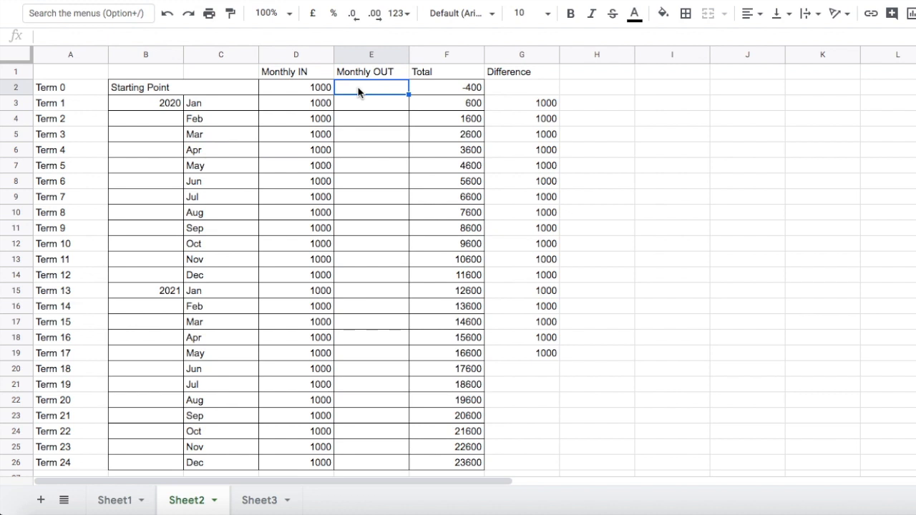
text(850)
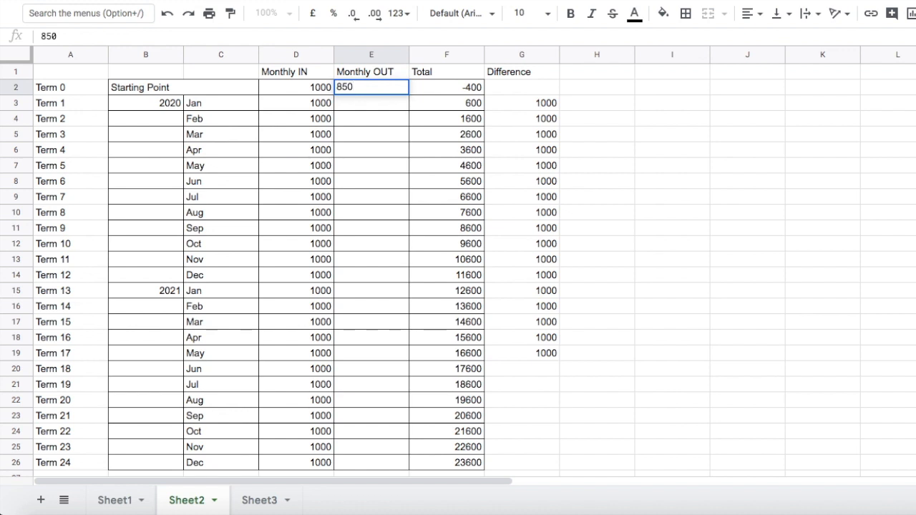
key(Return)
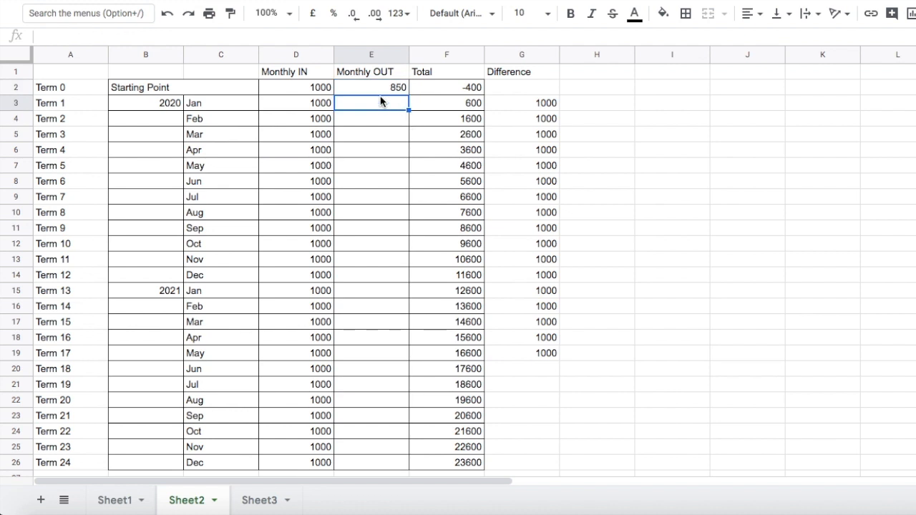
click(385, 91)
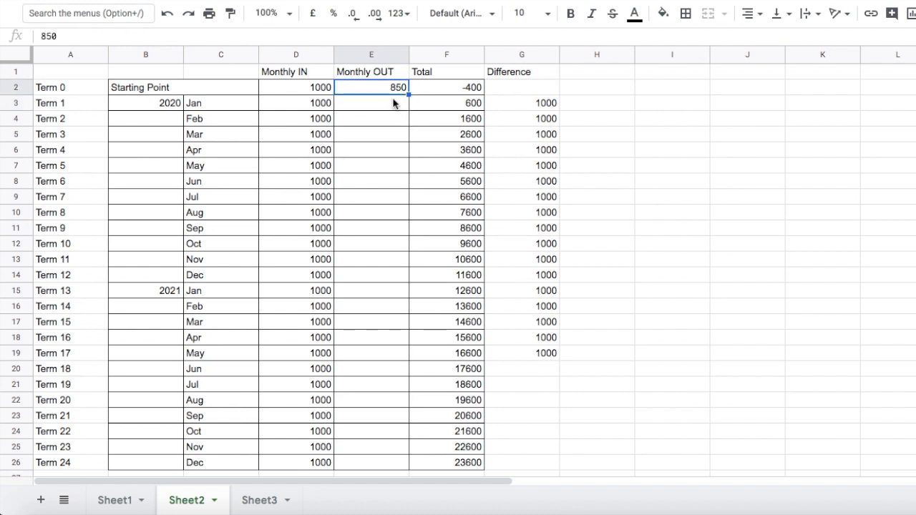
key(Delete)
Enter 850 as Monthly OUT in E3 and fill it down to E26.
click(371, 109)
text(850)
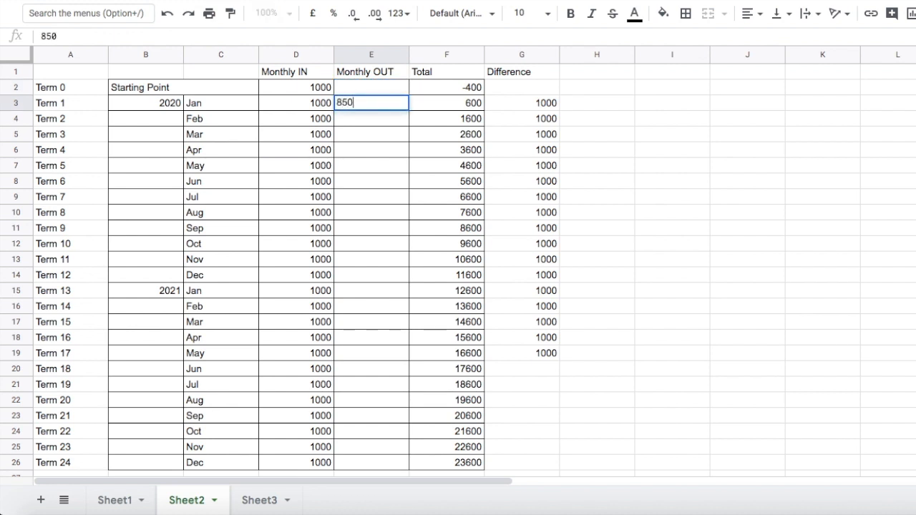
click(358, 164)
click(349, 106)
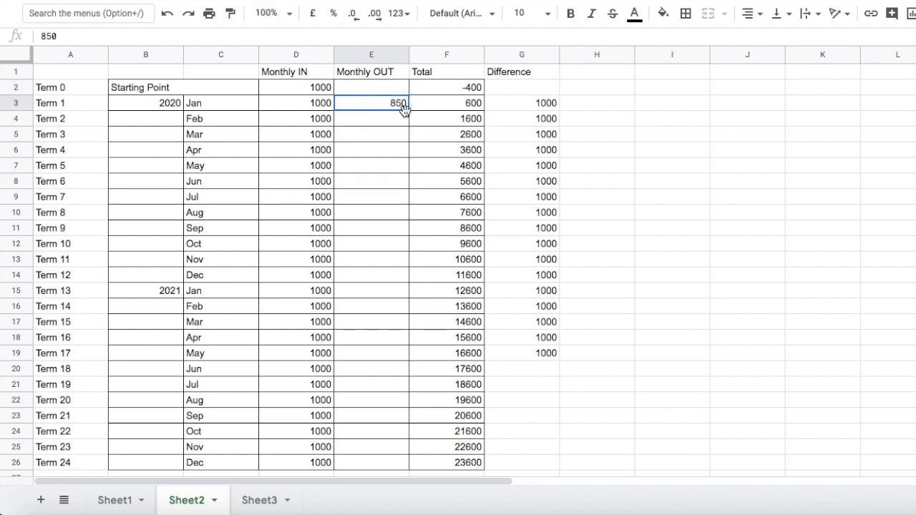
shift+click(388, 463)
key(ctrl+d)
Clear the Starting Point Monthly IN value in D2.
click(304, 89)
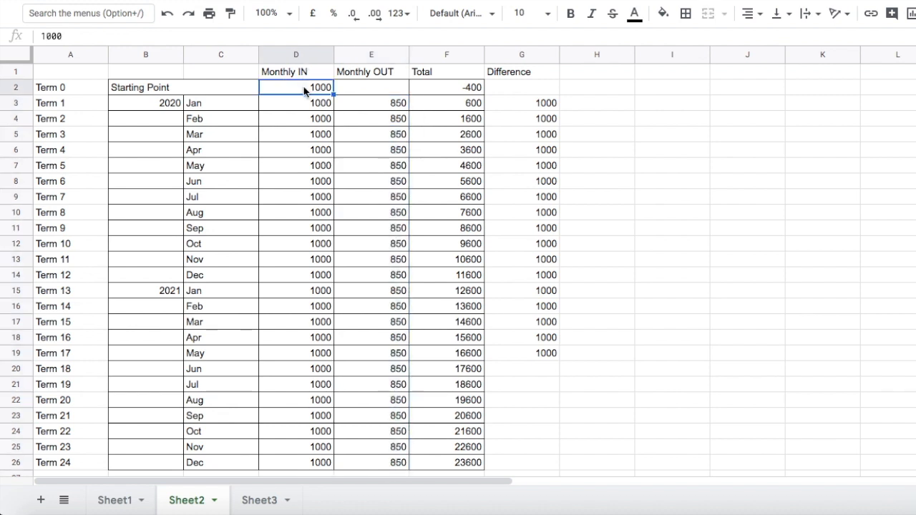
key(Delete)
click(440, 89)
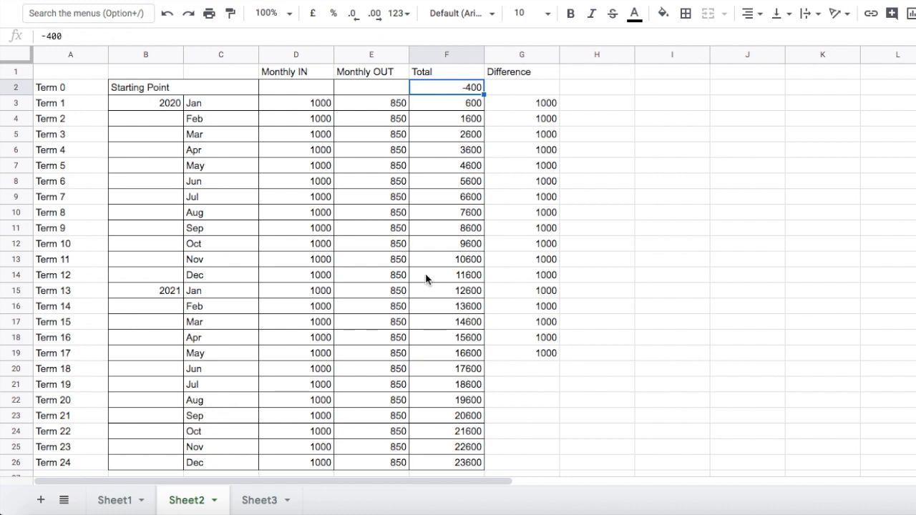
click(421, 99)
click(426, 91)
Insert an empty column before the Total column and label its header F1 Difference.
click(423, 55)
right_click(423, 55)
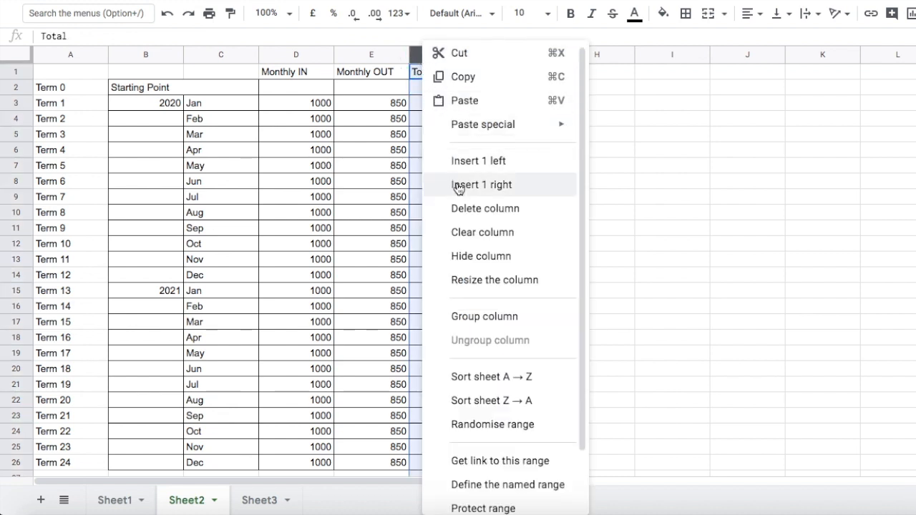
click(458, 162)
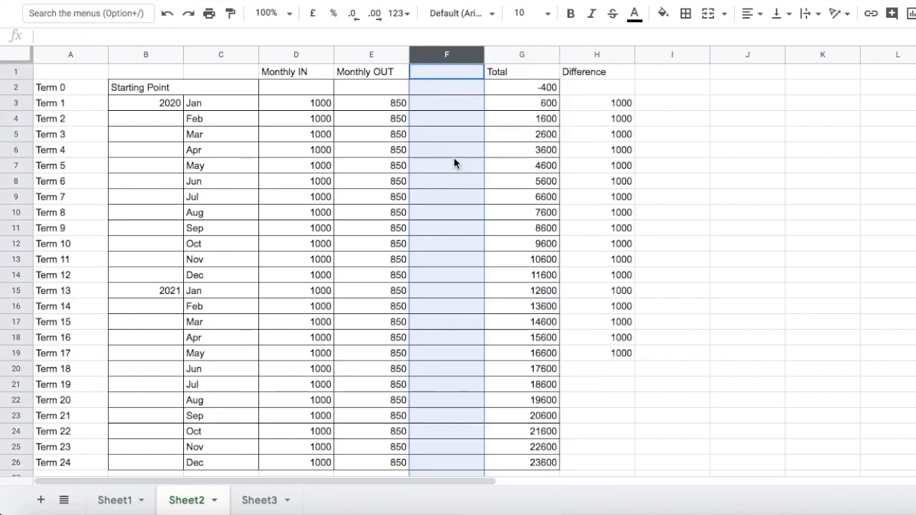
click(424, 116)
click(421, 73)
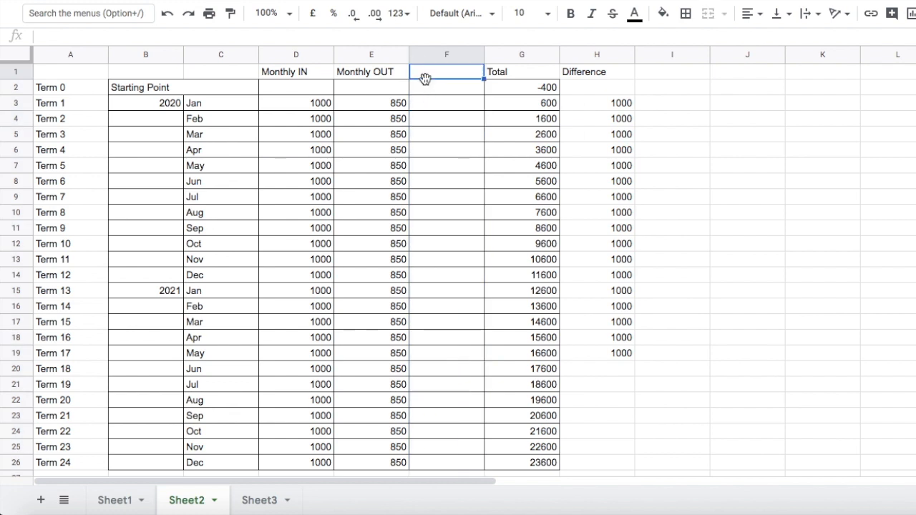
text(Difference)
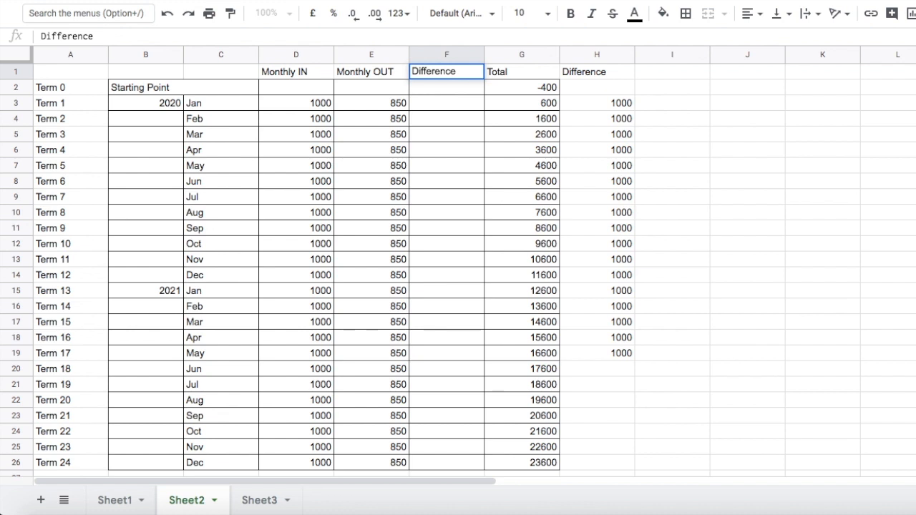
Enter the formula =(D3-E3) in F3 and fill it down the Difference column to row 26.
click(437, 106)
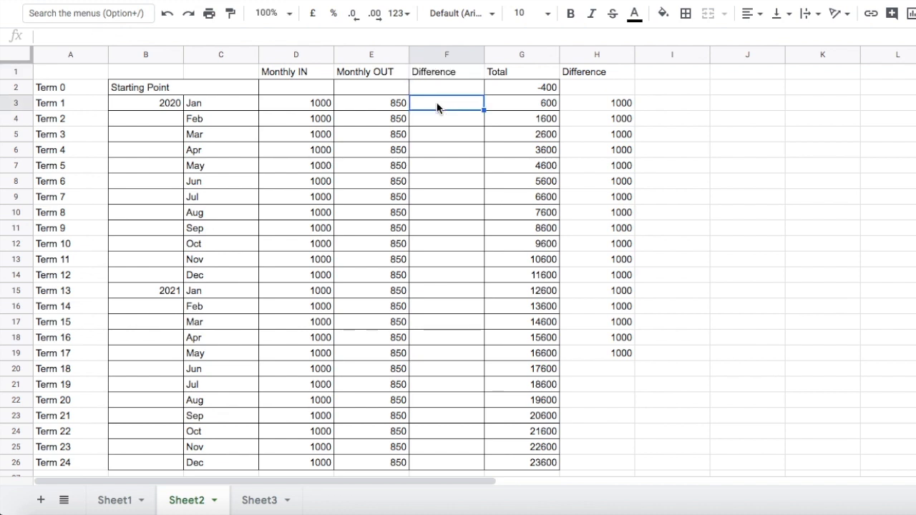
click(95, 35)
text(=()
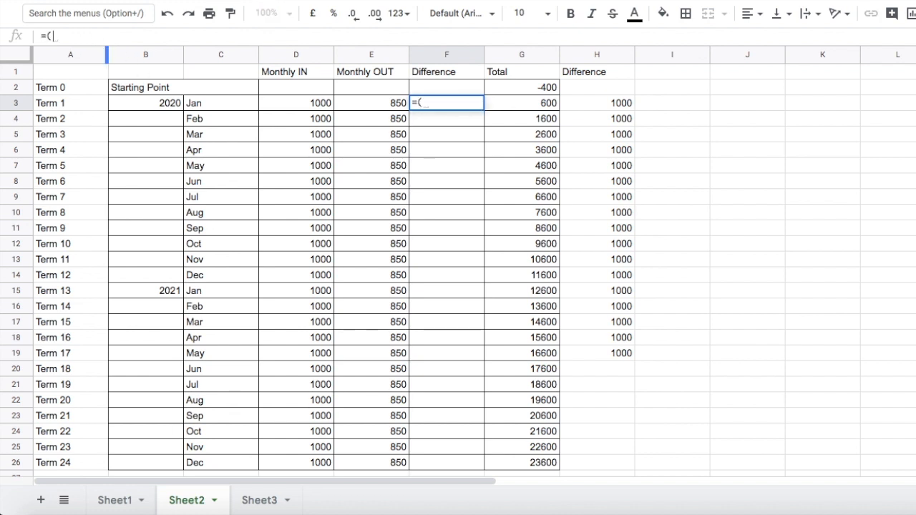
click(289, 106)
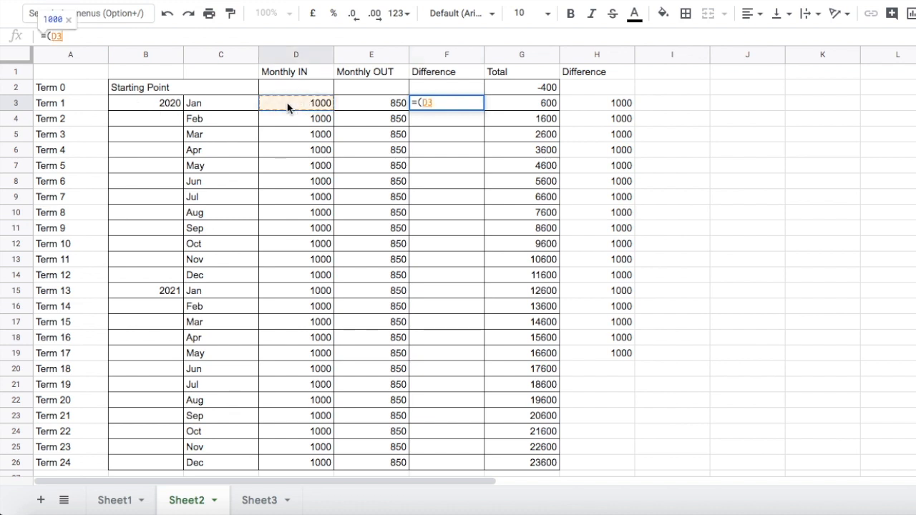
text(-)
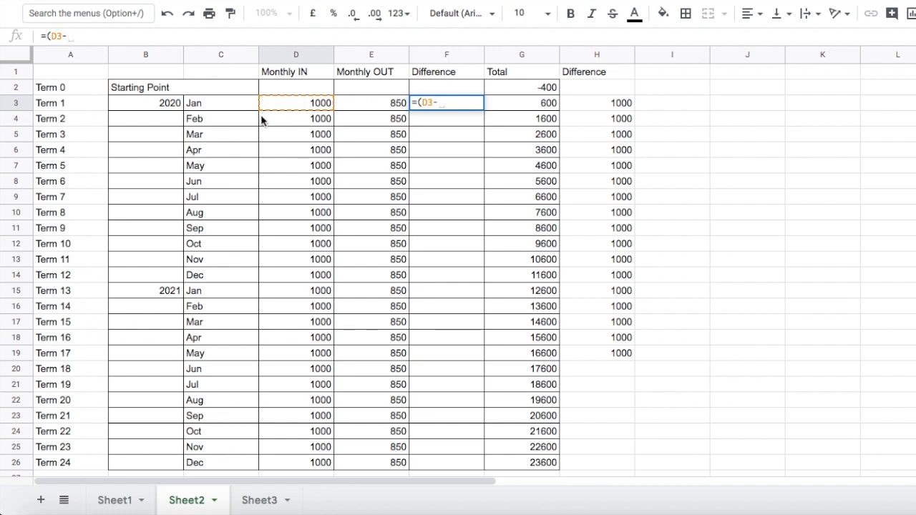
click(354, 102)
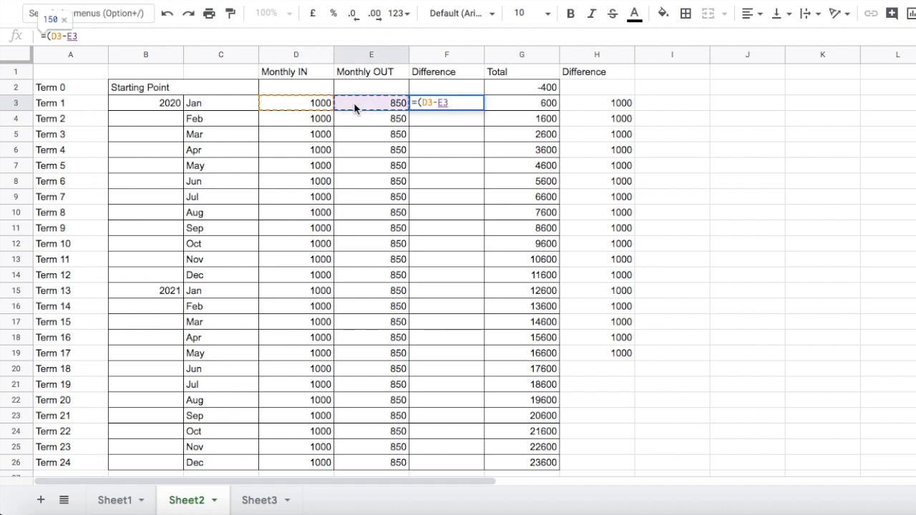
text())
key(Return)
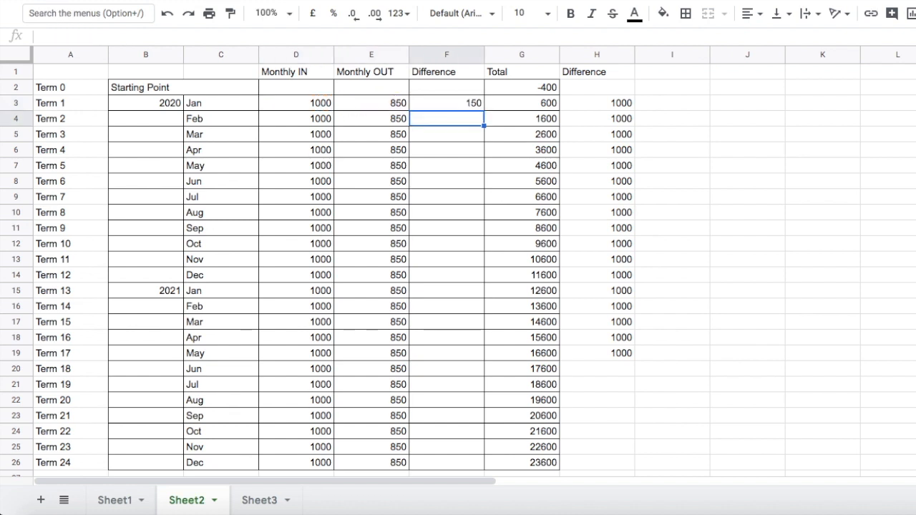
click(439, 105)
drag(484, 109, 464, 462)
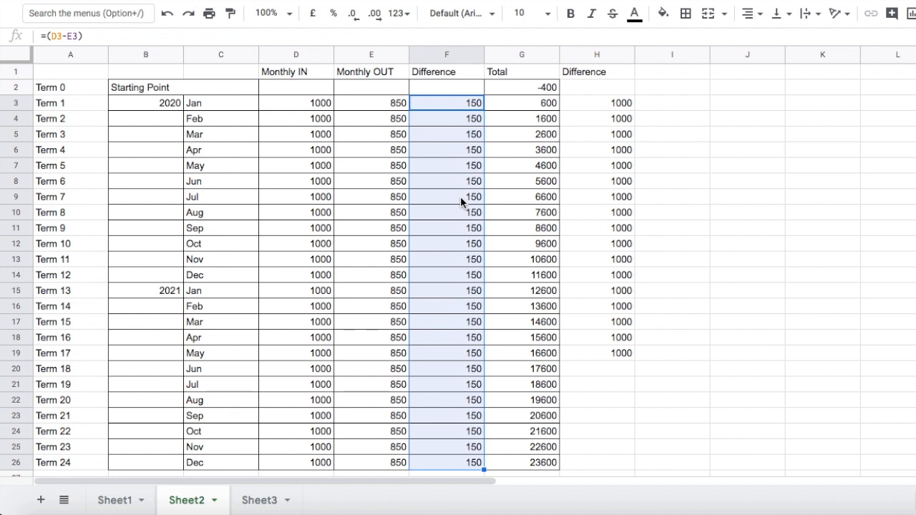
Change the Total formula in G3 to =(G2+F3), adding the new Difference column instead of Monthly IN.
click(505, 88)
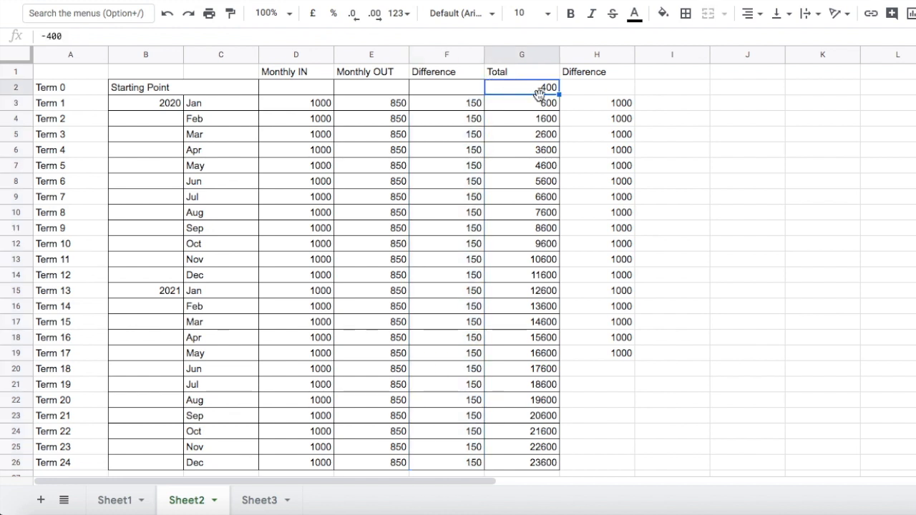
click(514, 104)
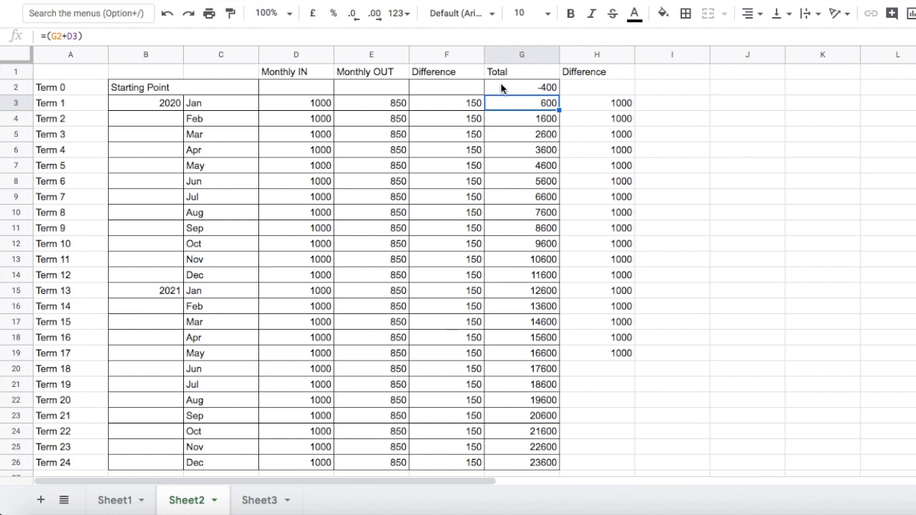
double_click(501, 87)
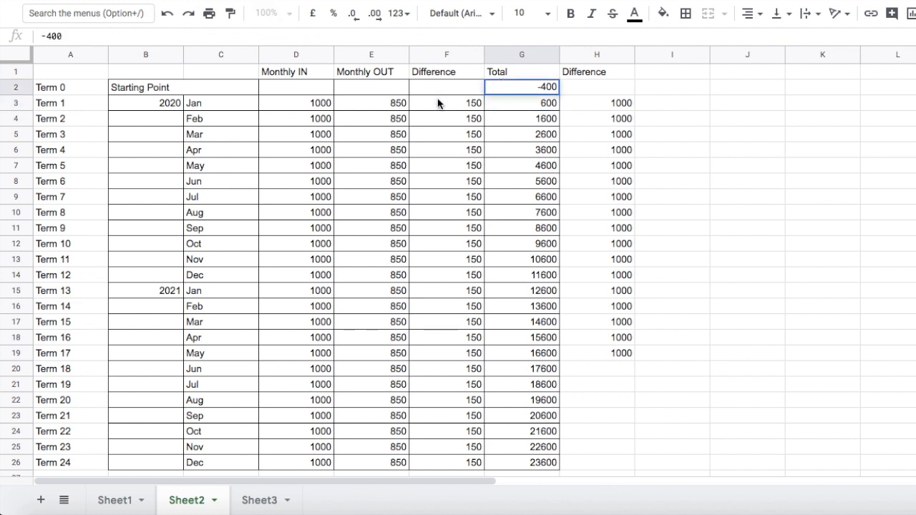
click(503, 109)
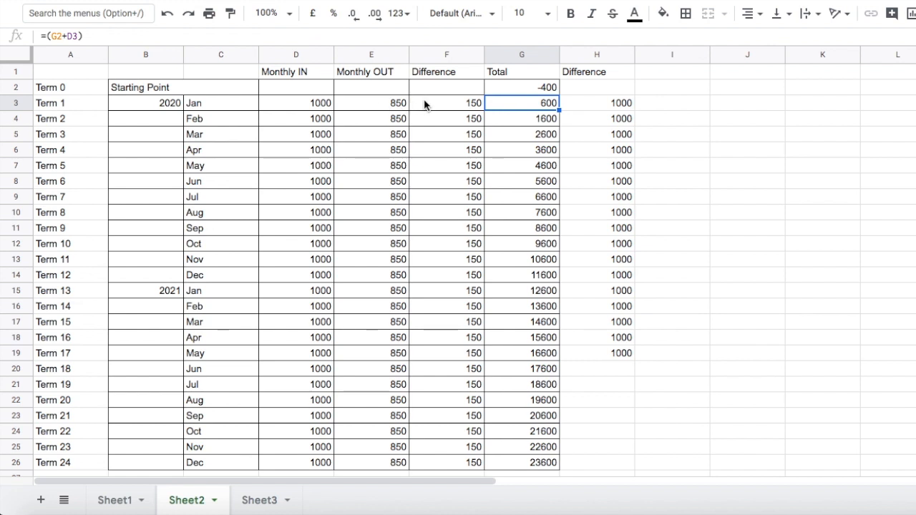
click(81, 37)
key(BackSpace)
key(BackSpace)
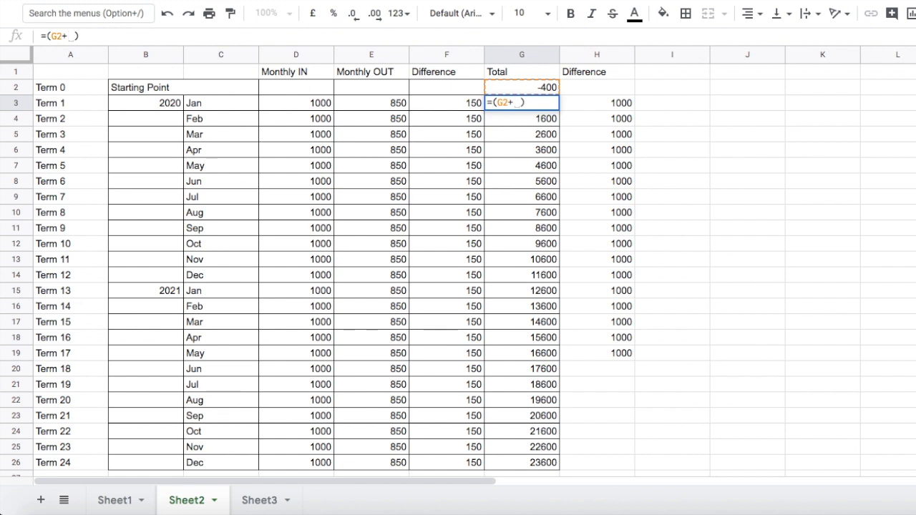
click(432, 105)
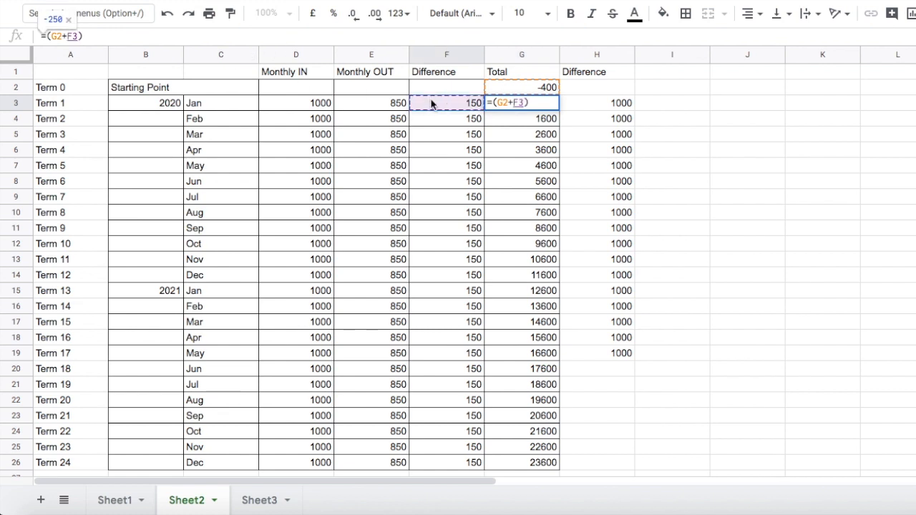
key(Return)
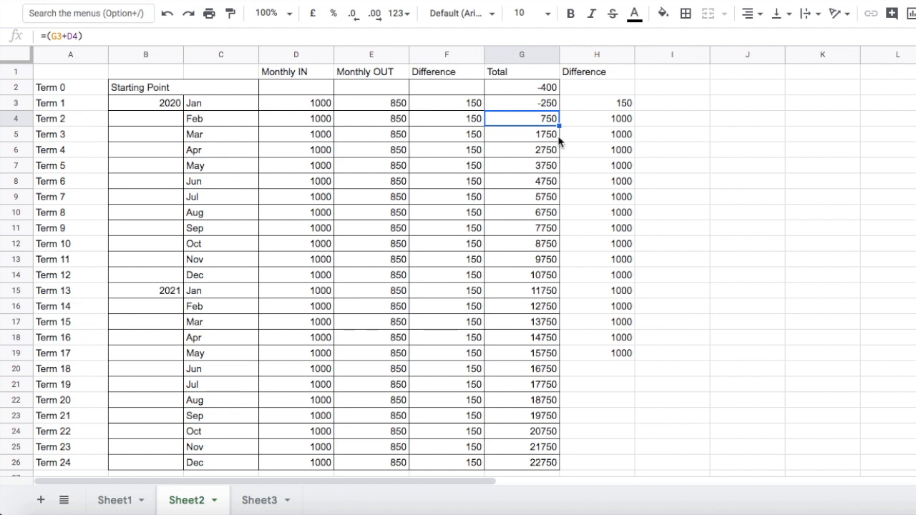
Fill the G3 Total formula down the column to row 26.
click(529, 108)
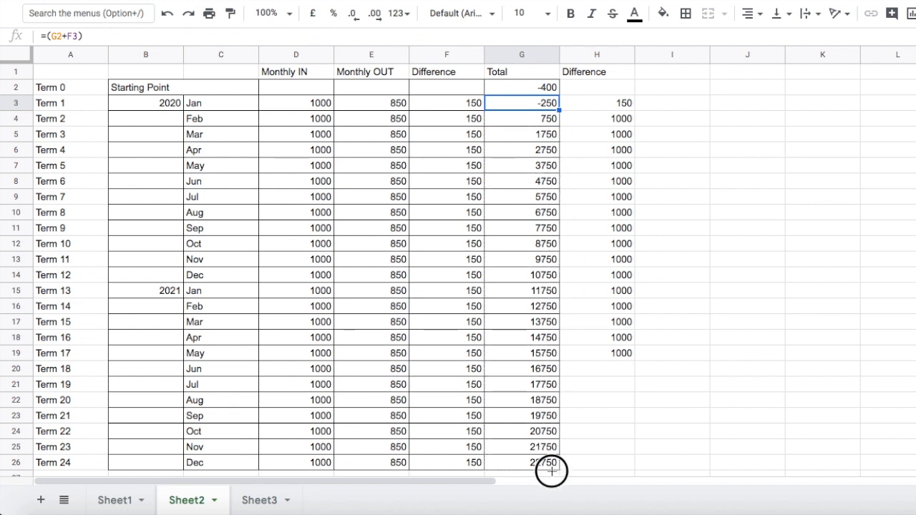
drag(559, 111, 551, 469)
click(587, 431)
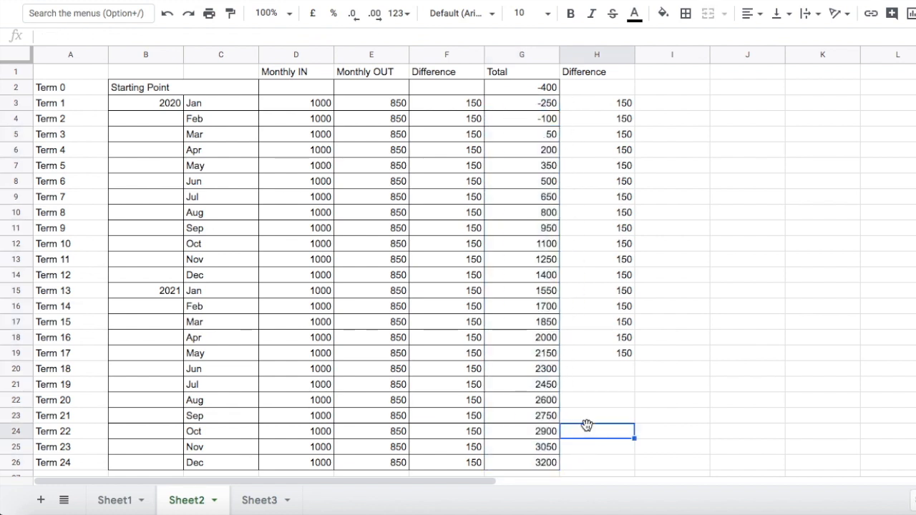
Fill the Total cell G15 for January 2021 with green.
click(534, 136)
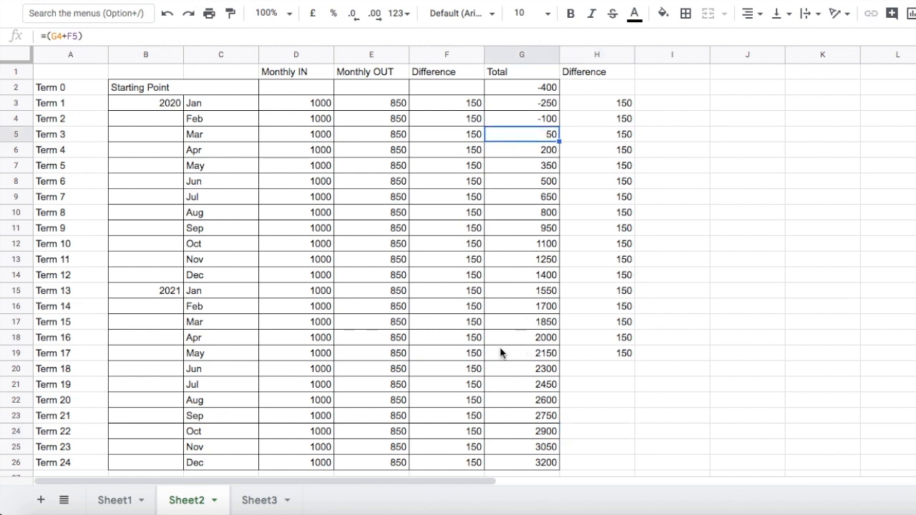
click(505, 291)
click(663, 16)
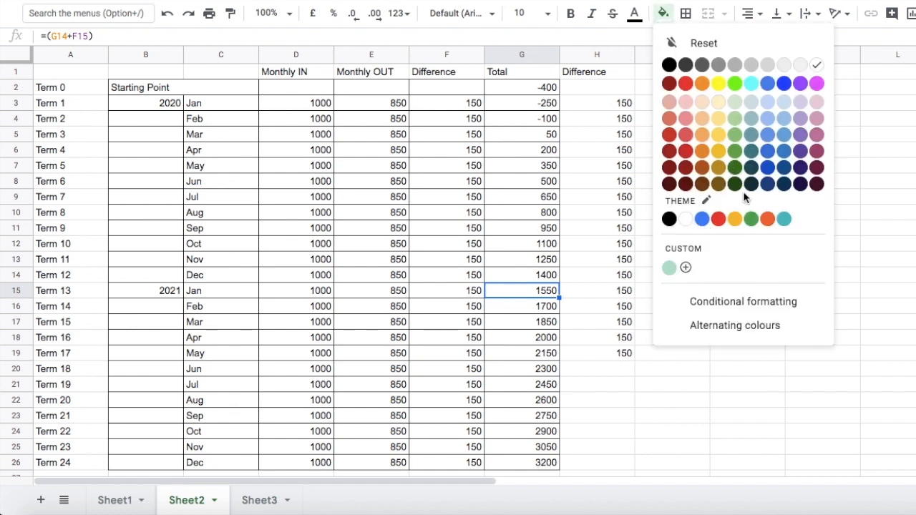
click(751, 218)
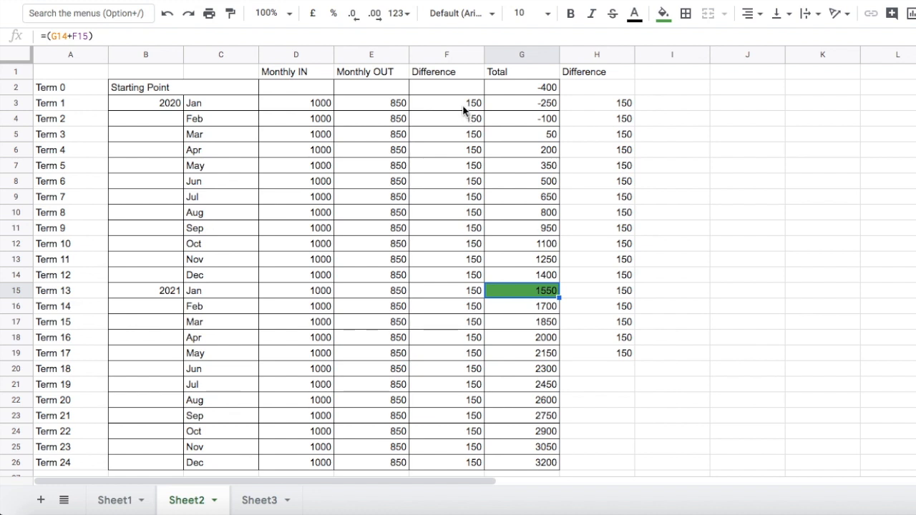
click(127, 292)
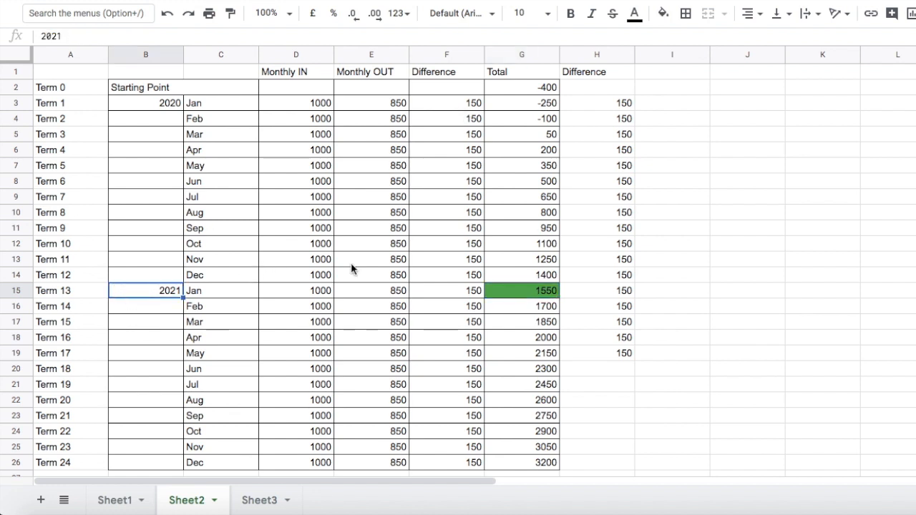
click(196, 294)
click(150, 299)
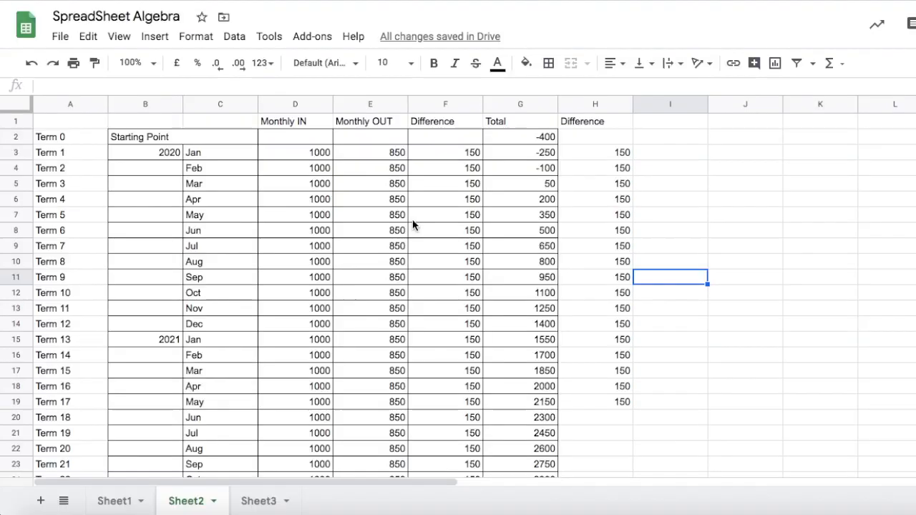
Fill the H3 Difference formula down the column to row 26.
scroll(412, 219, down, 1)
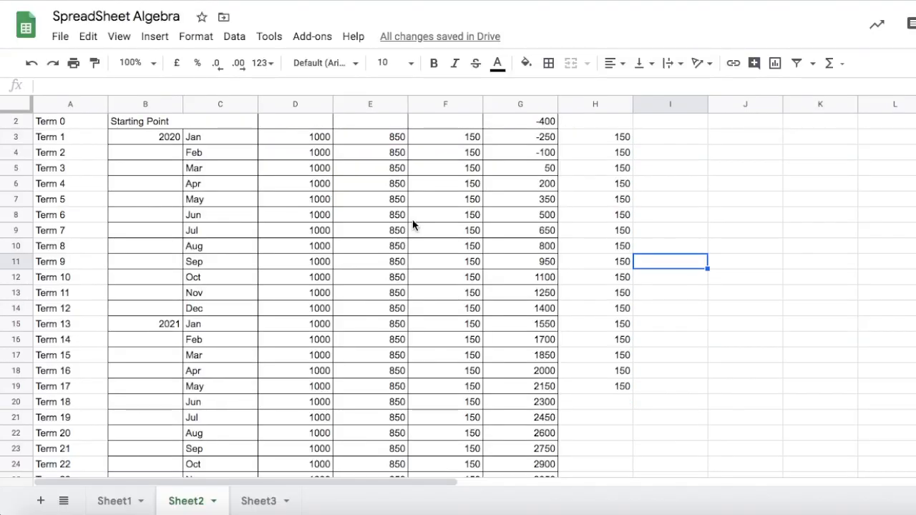
scroll(414, 221, up, 1)
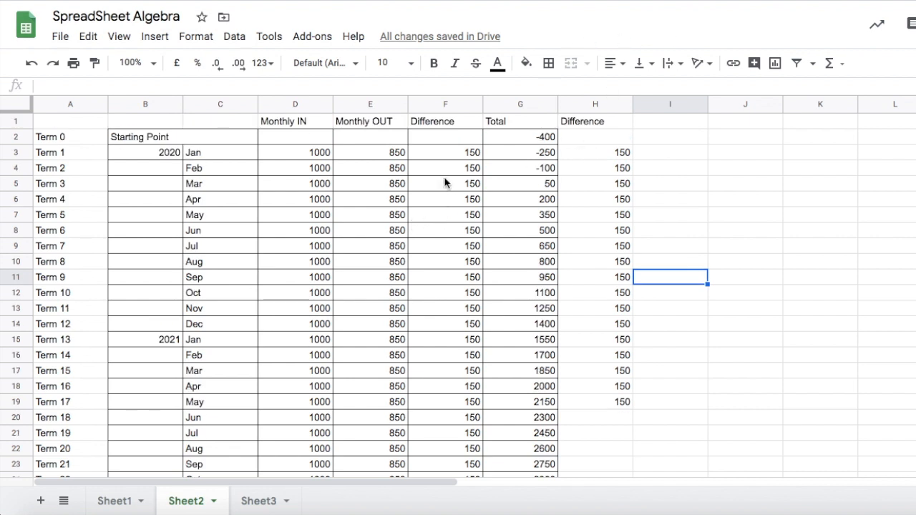
scroll(324, 309, down, 4)
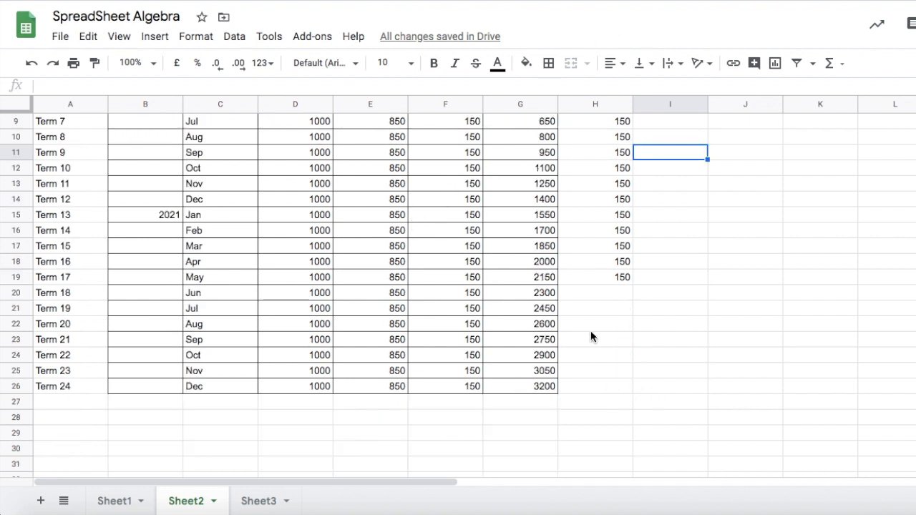
scroll(612, 255, up, 4)
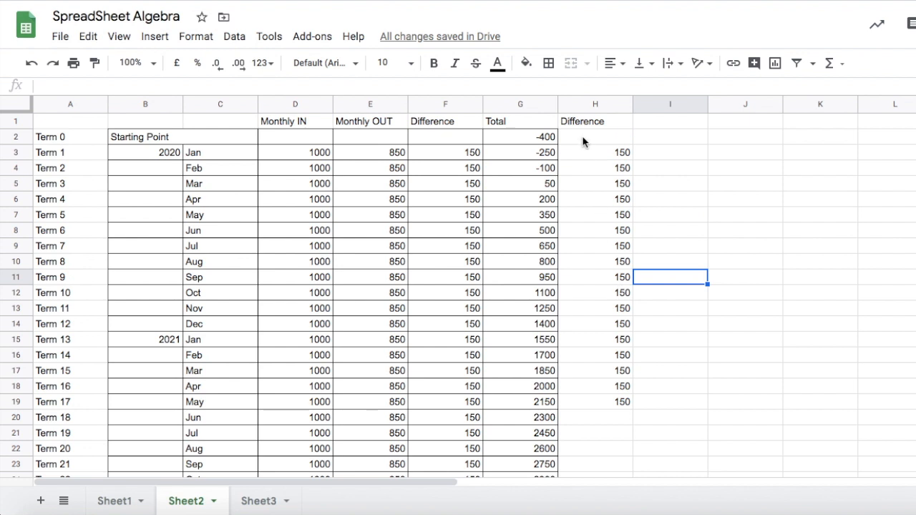
click(614, 152)
drag(633, 160, 625, 467)
scroll(239, 405, up, 3)
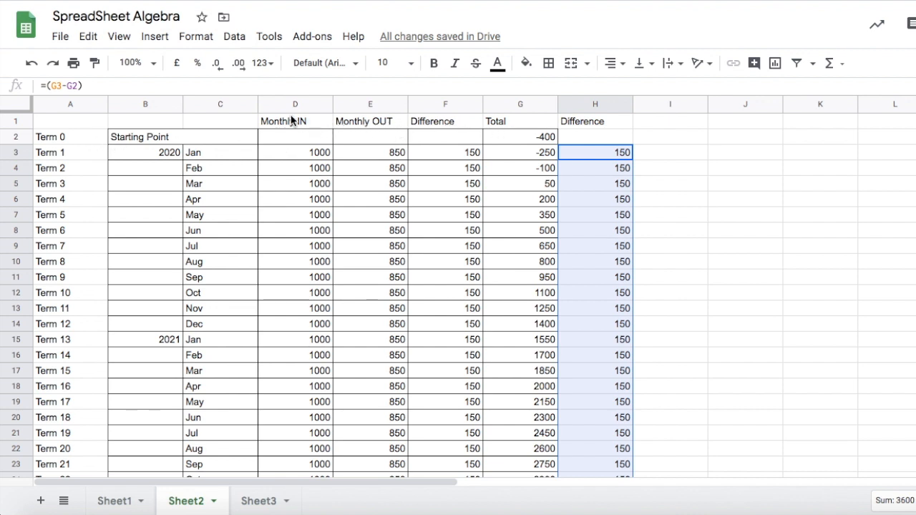
Freeze the first row of the sheet.
click(290, 122)
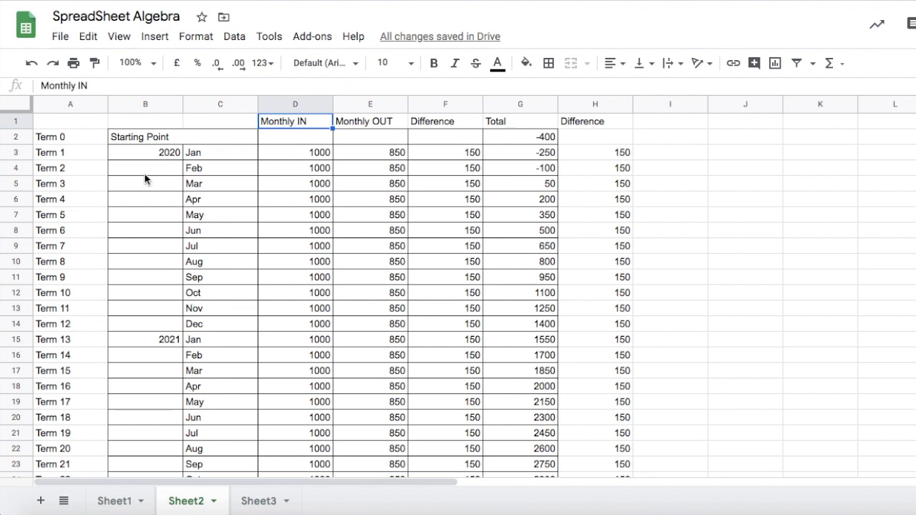
click(14, 121)
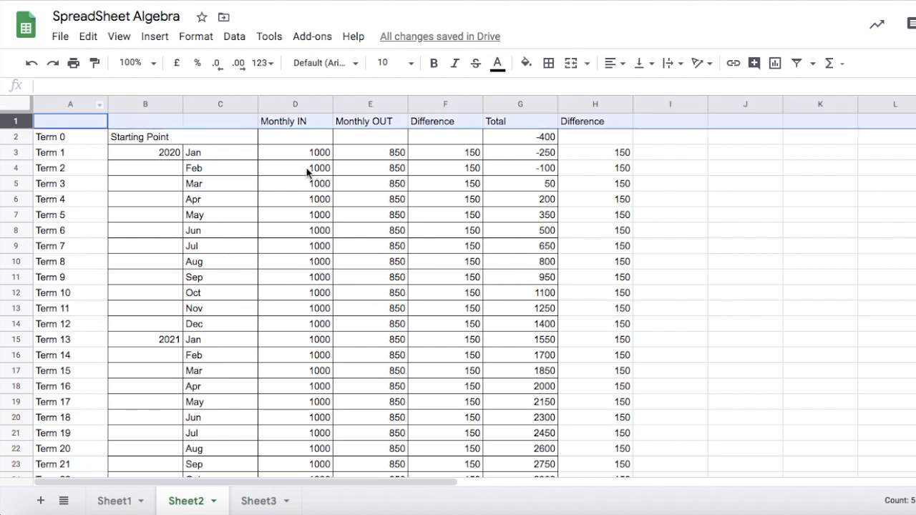
scroll(338, 214, down, 6)
scroll(336, 214, up, 3)
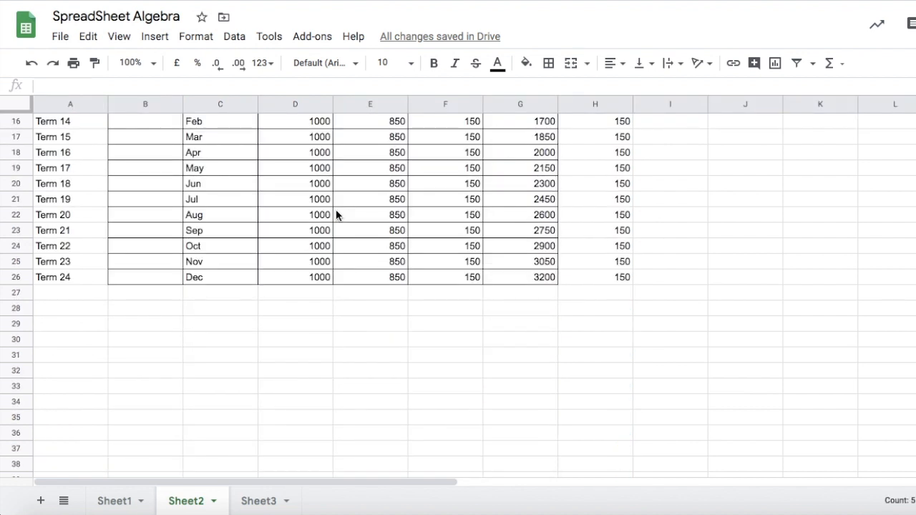
scroll(336, 209, up, 5)
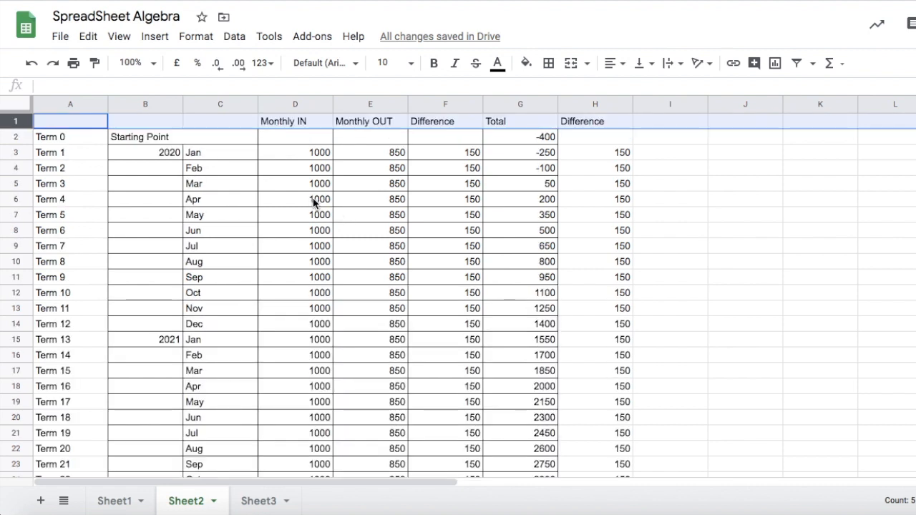
click(119, 36)
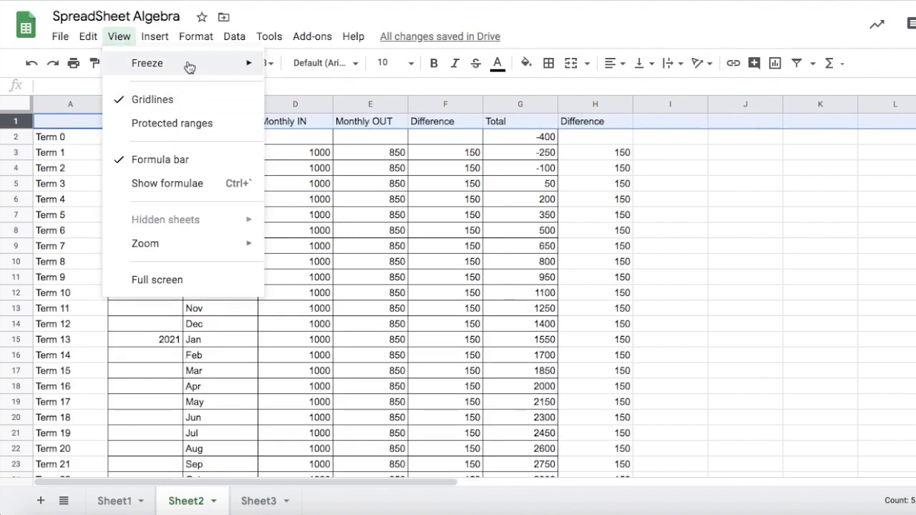
mouse_move(190, 68)
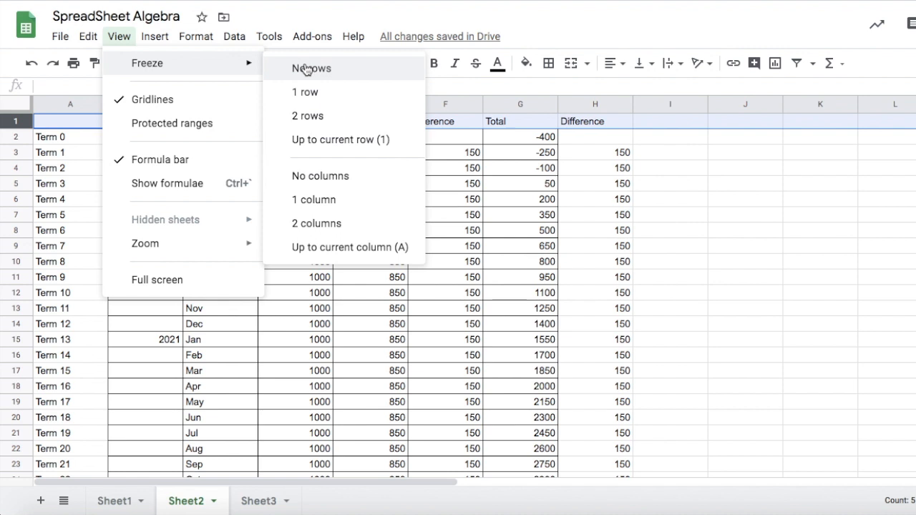
click(314, 96)
Freeze the first column of the sheet.
click(119, 36)
mouse_move(201, 70)
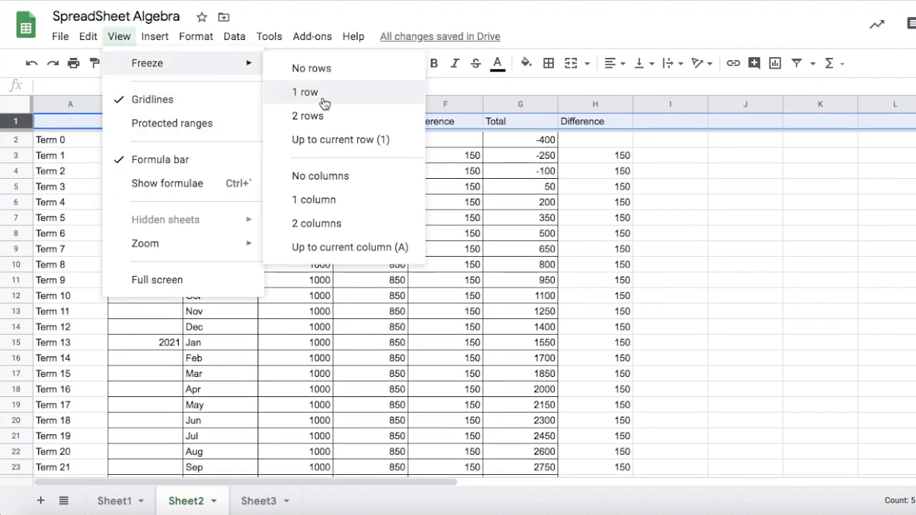
click(321, 205)
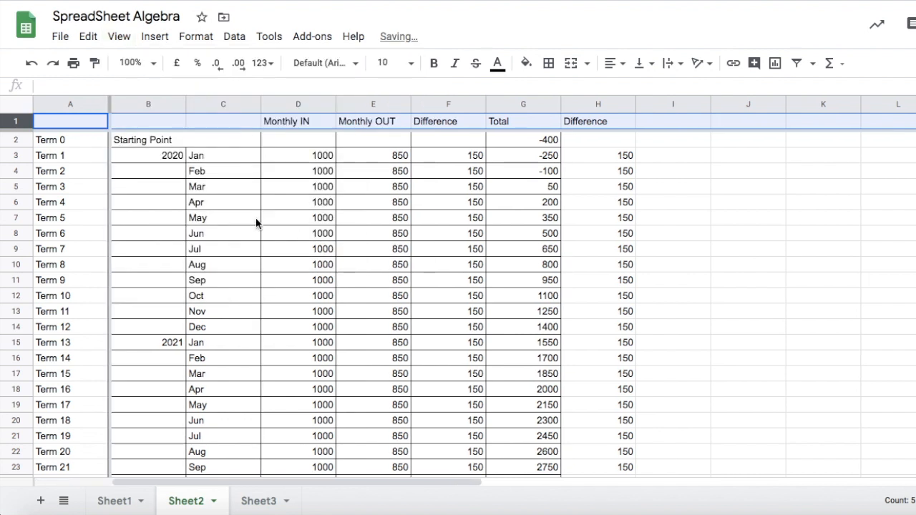
scroll(253, 224, down, 9)
scroll(253, 224, up, 9)
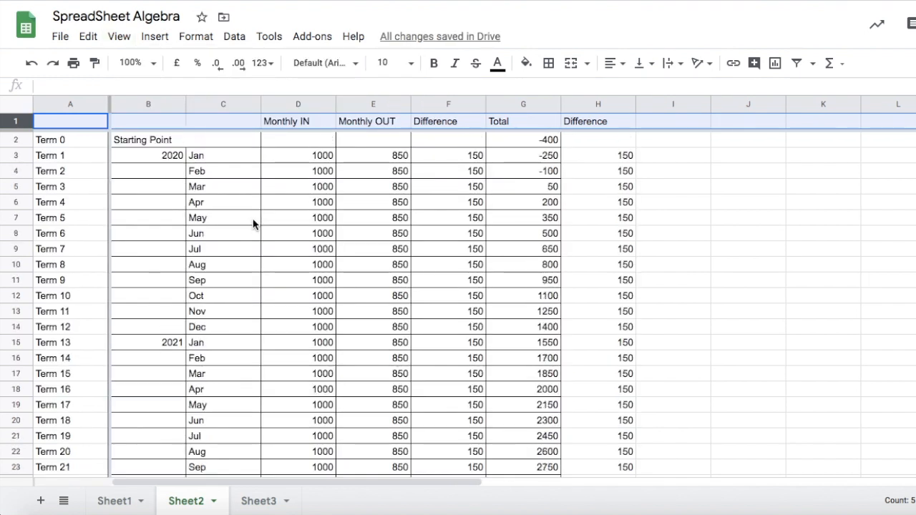
drag(466, 482, 348, 450)
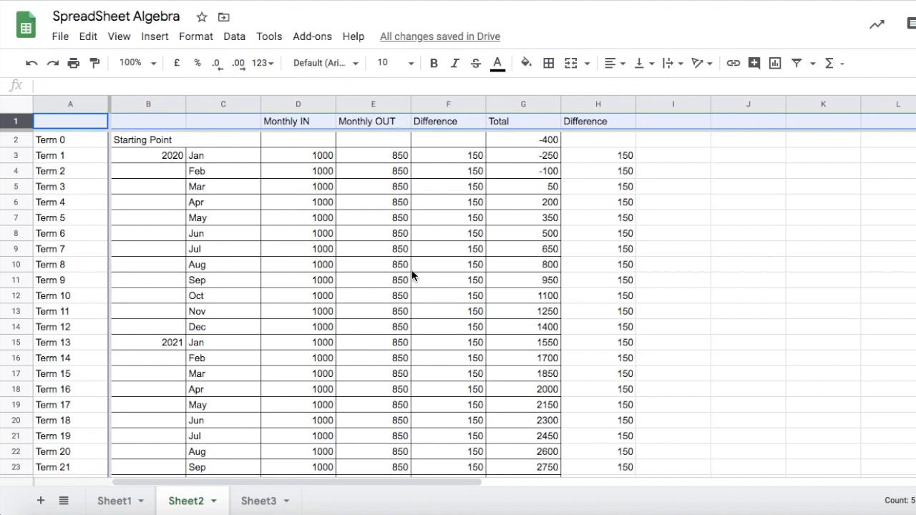
scroll(406, 289, down, 1)
scroll(406, 290, up, 1)
click(240, 140)
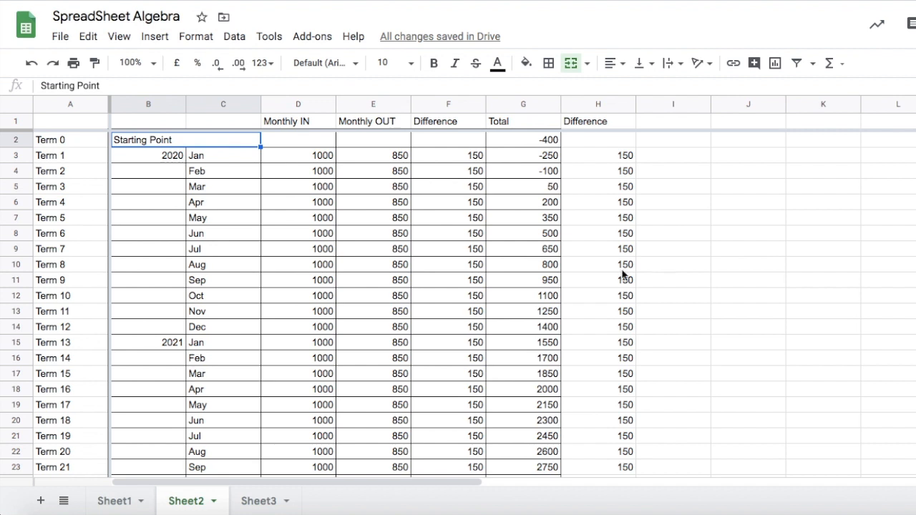
click(775, 64)
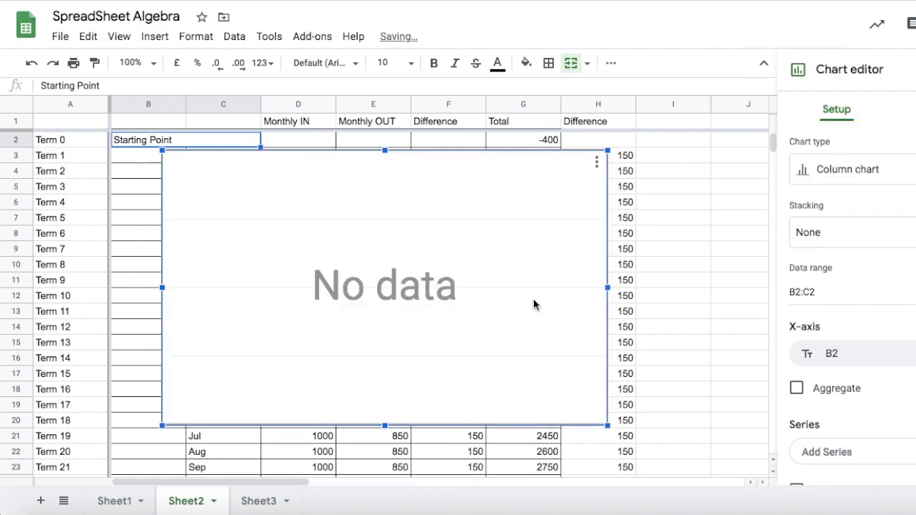
click(700, 335)
key(Delete)
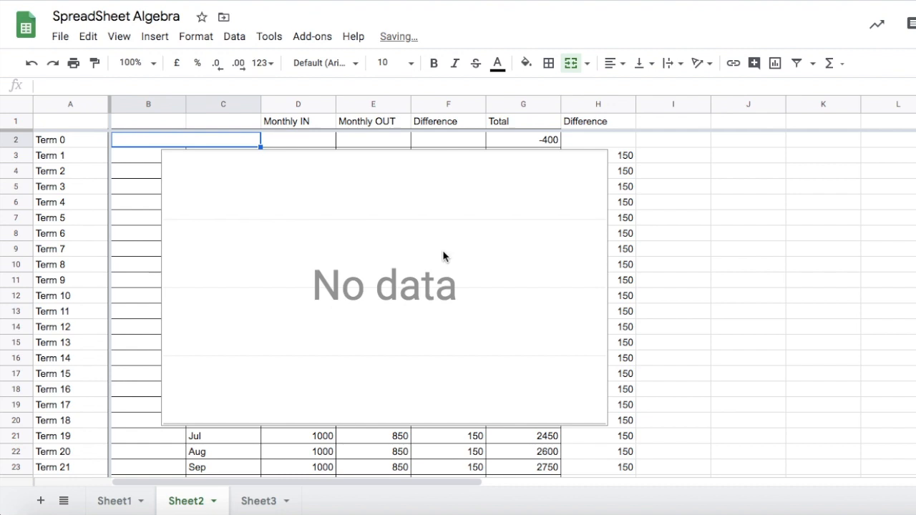
click(31, 63)
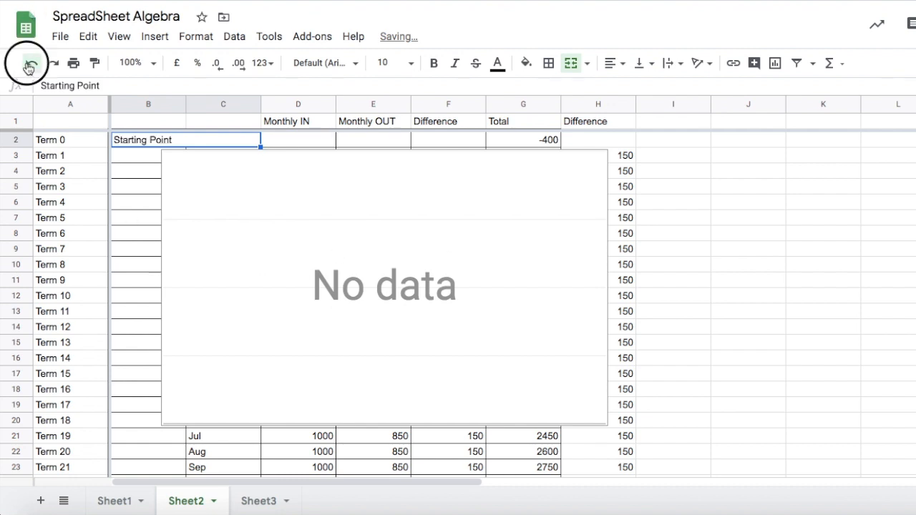
click(30, 65)
Select the table range A1:H26 and insert a chart from it.
scroll(787, 412, down, 2)
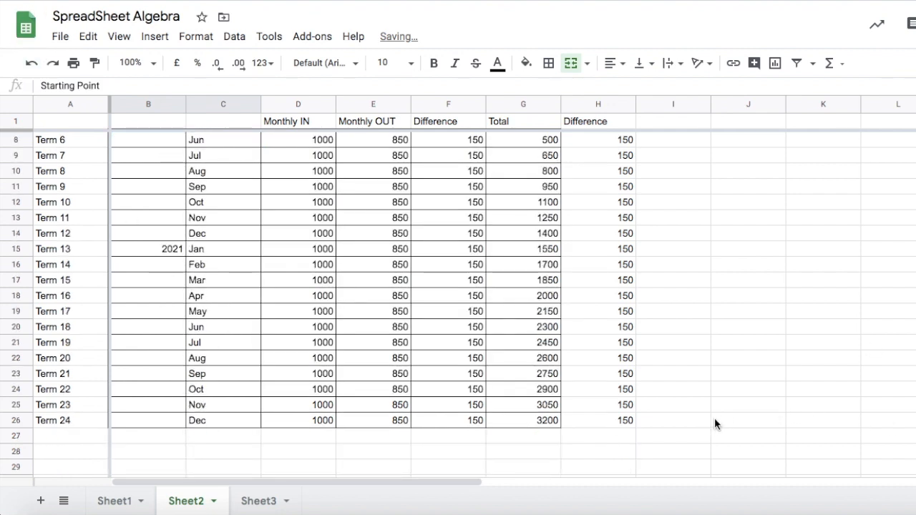
drag(627, 426, 66, 114)
click(775, 65)
scroll(263, 278, down, 2)
scroll(262, 278, up, 2)
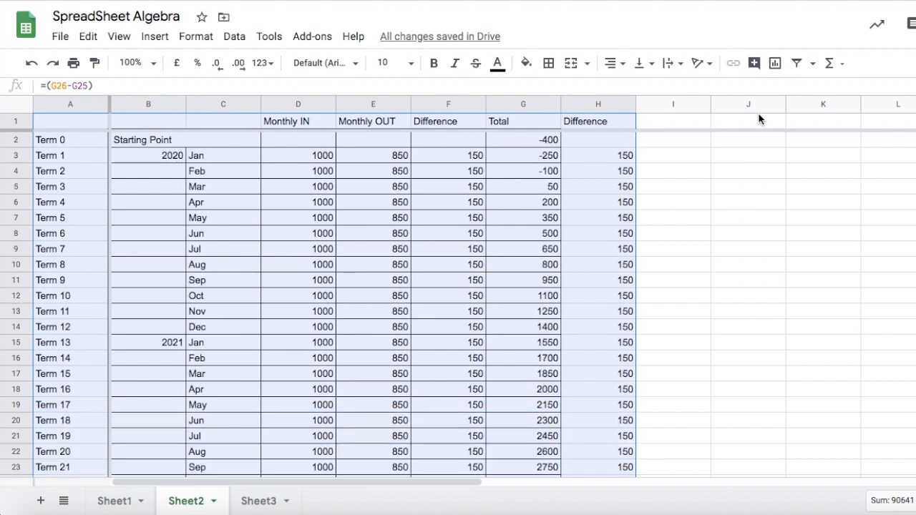
click(775, 65)
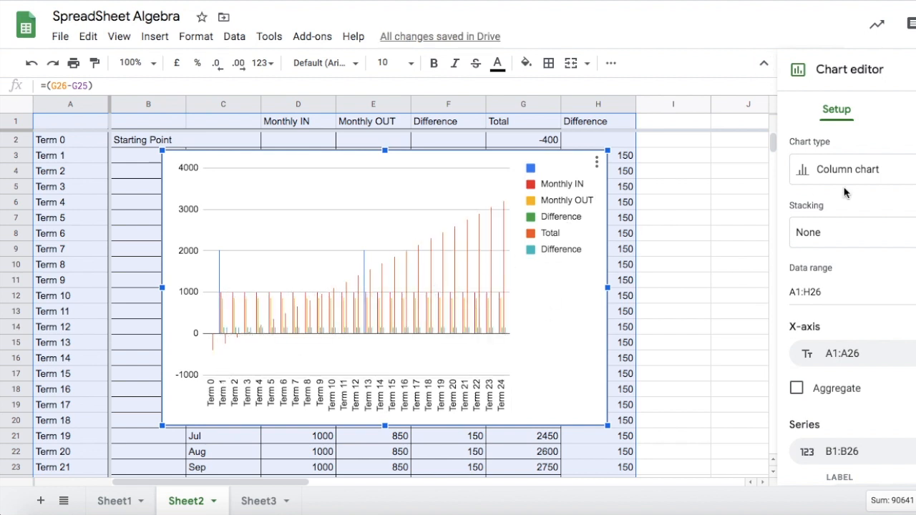
Change the chart type to Line chart.
click(885, 178)
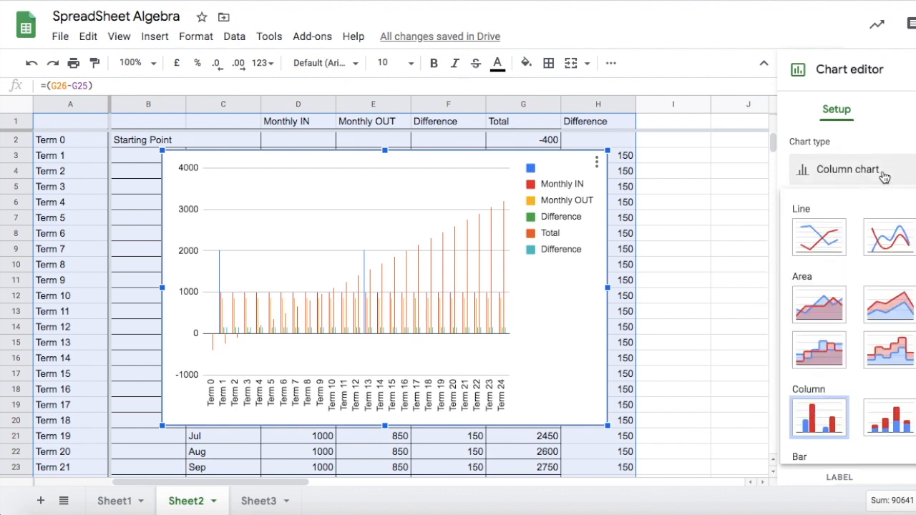
click(821, 243)
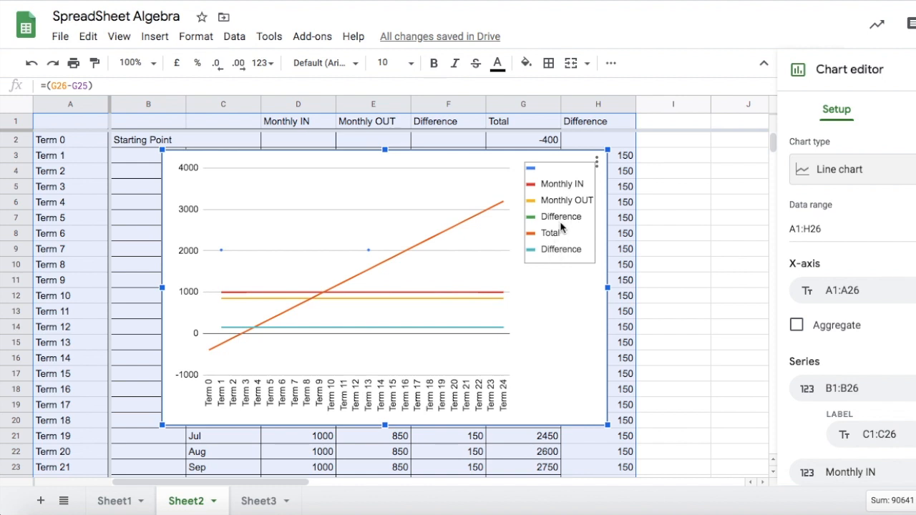
click(476, 328)
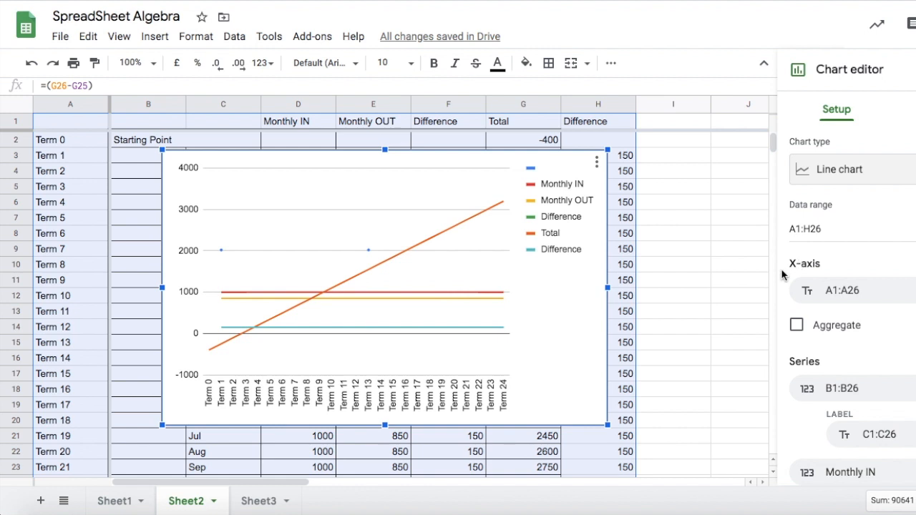
scroll(714, 306, down, 1)
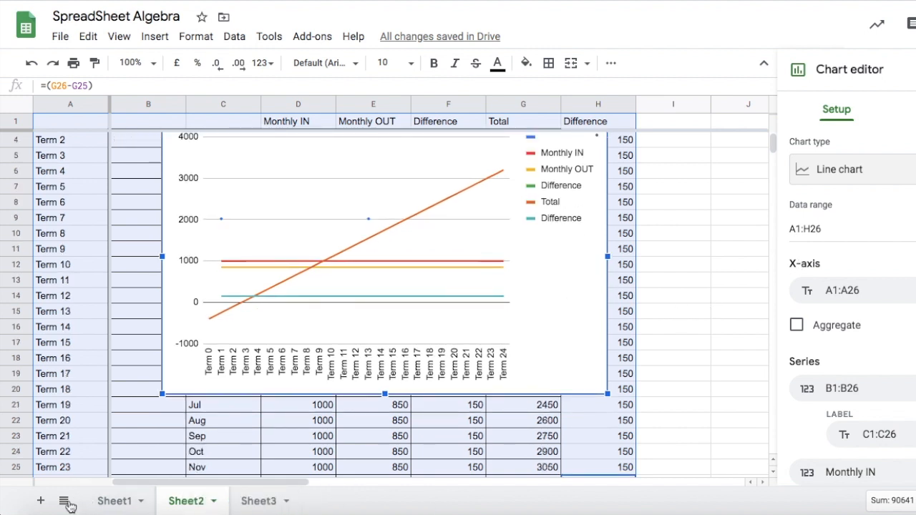
Add a new sheet, move its tab after Sheet3, and enter Term 0 in A1 and Term 1 in A2.
click(41, 503)
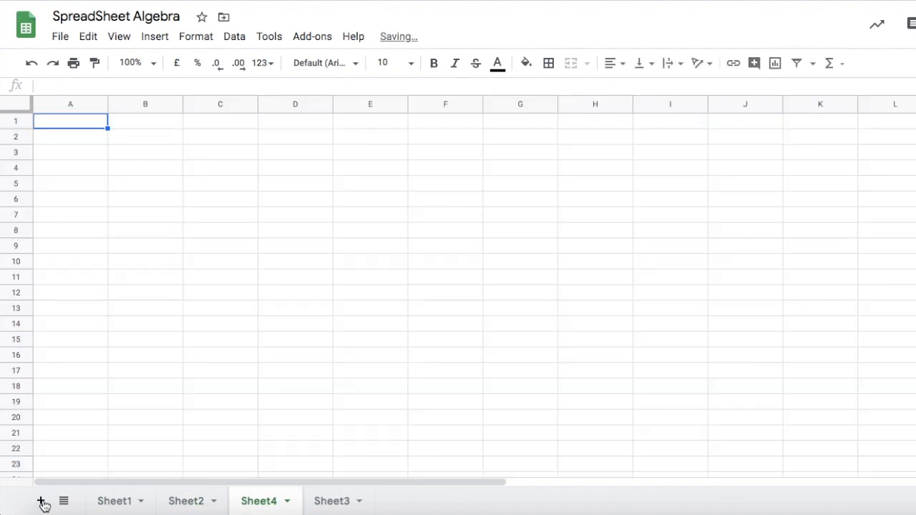
drag(318, 503, 354, 501)
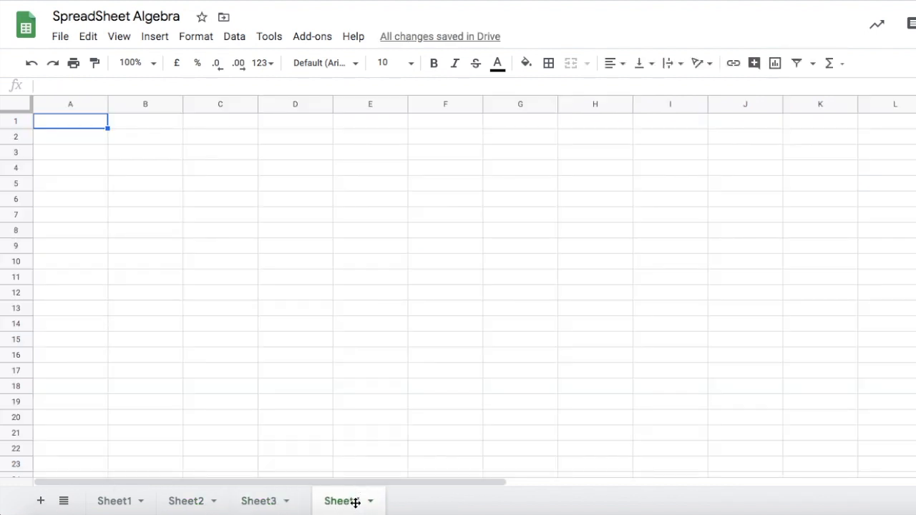
text(Term 0)
click(50, 136)
text(Term 1)
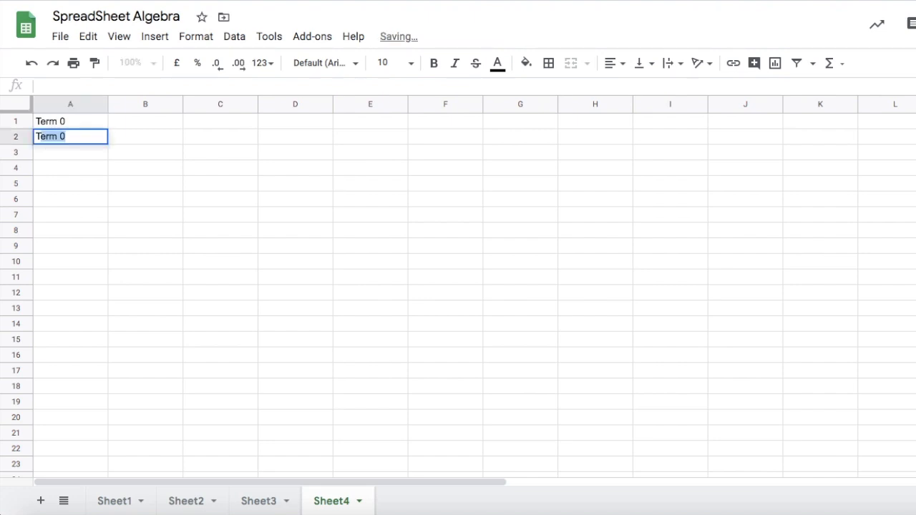
click(47, 214)
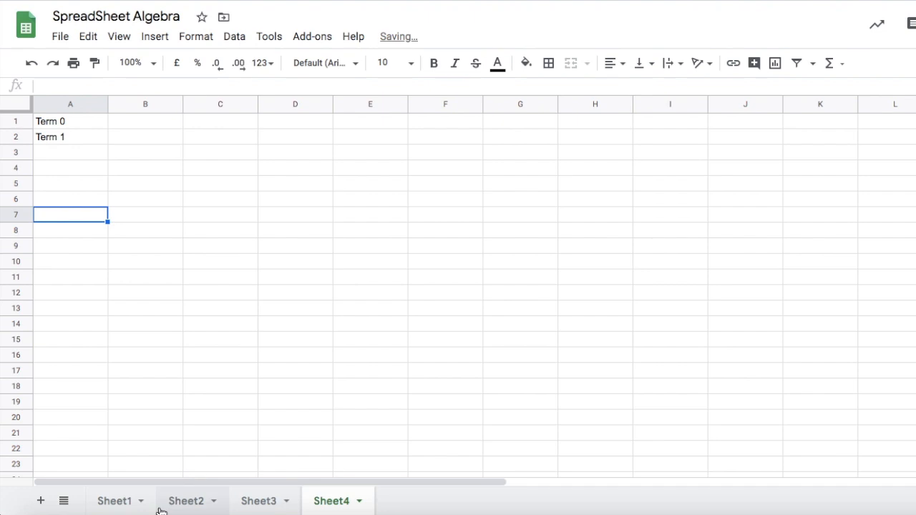
Fill column A of the new sheet with Term 0 through Term 12, using the tile pattern on Sheet1 as reference.
click(117, 501)
scroll(283, 326, down, 5)
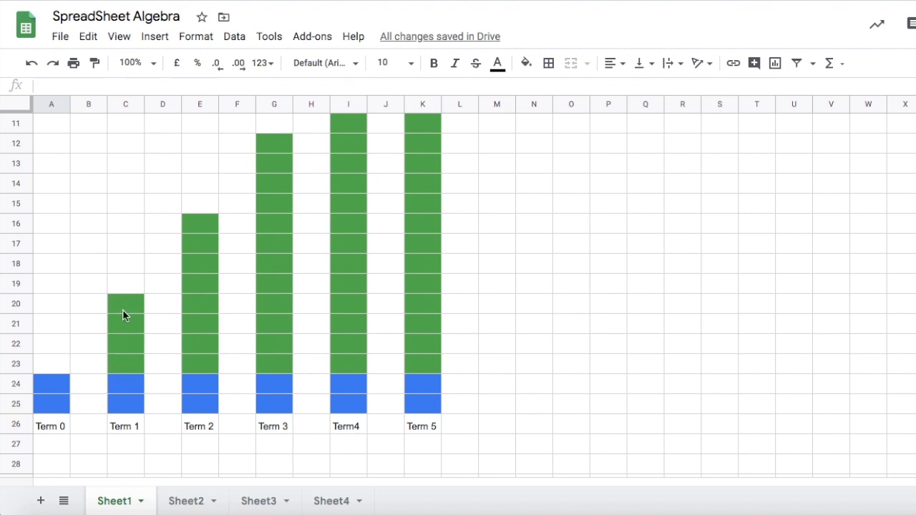
click(329, 504)
drag(55, 121, 94, 313)
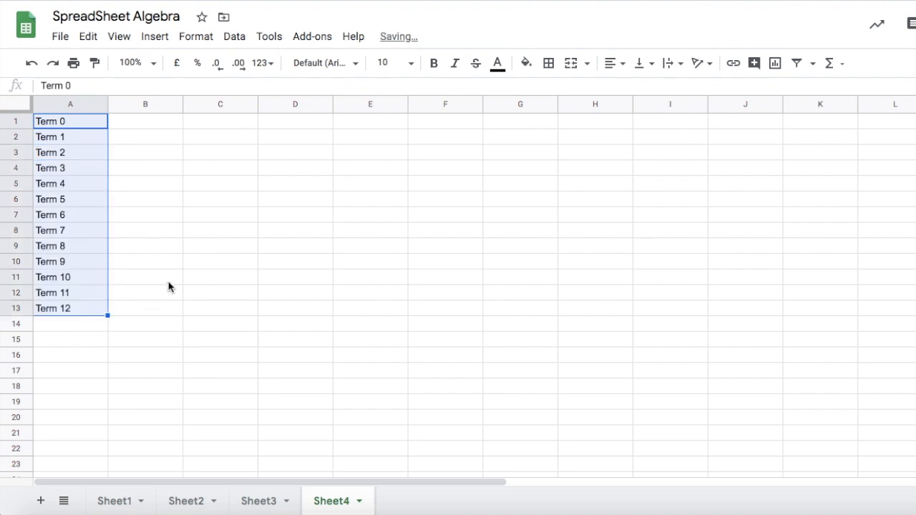
Insert an empty row above the first term row.
click(132, 129)
right_click(24, 127)
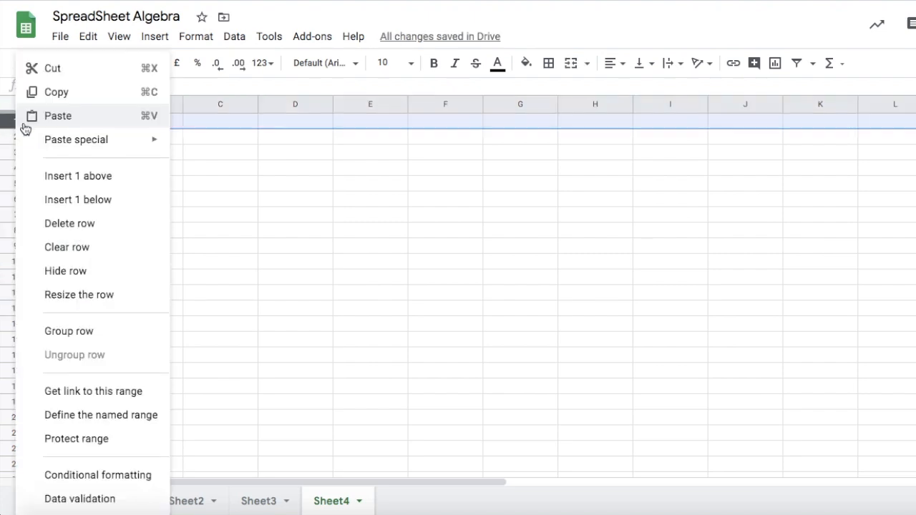
click(135, 180)
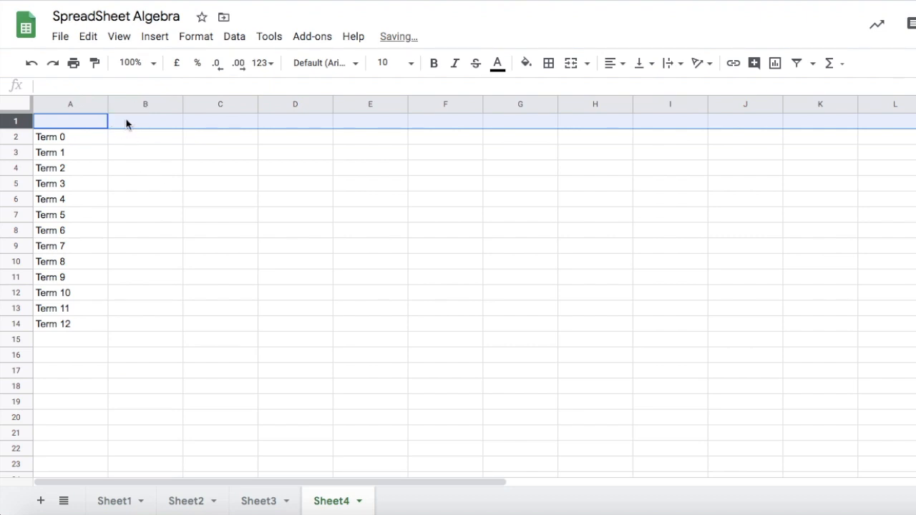
Enter the column headers Term # in A1 and Total Tiles in B1.
click(142, 126)
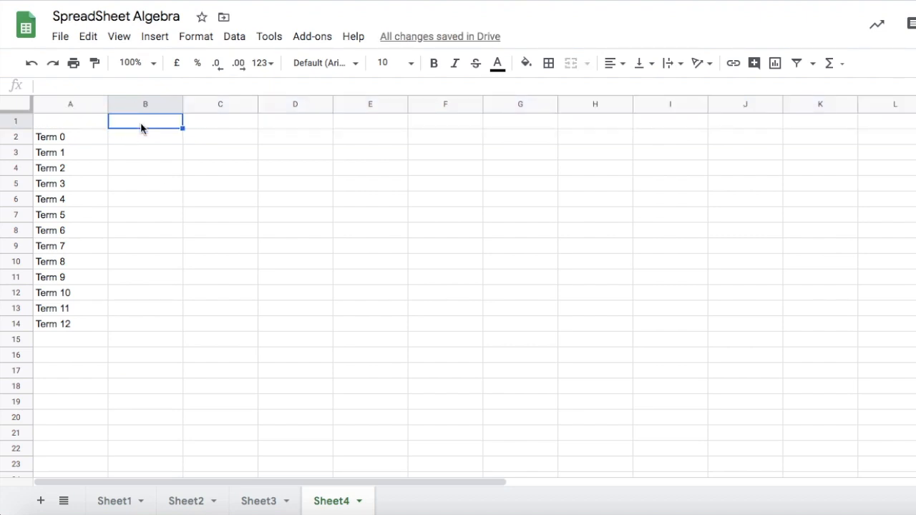
click(81, 125)
text(Term #)
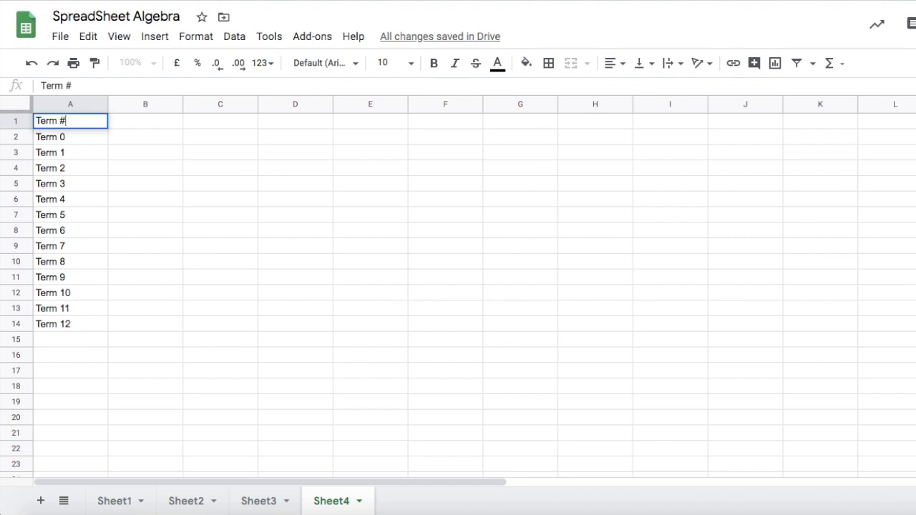
click(161, 122)
text(Total Tiles)
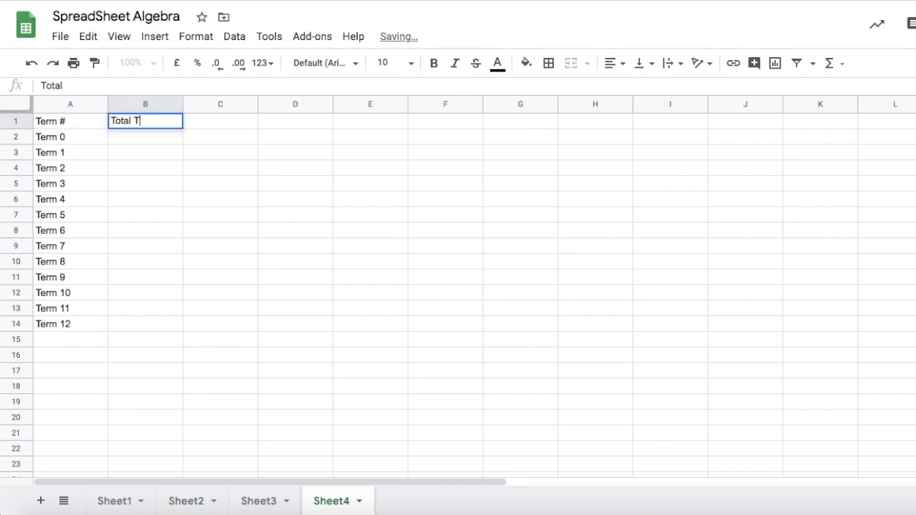
click(139, 141)
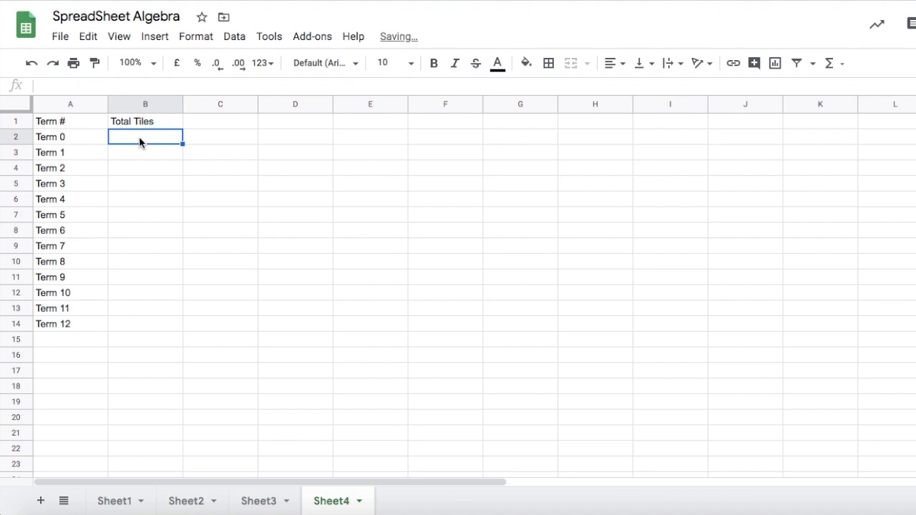
Enter 2 as the Total Tiles value for Term 0, checking the Sheet1 pattern.
text(2)
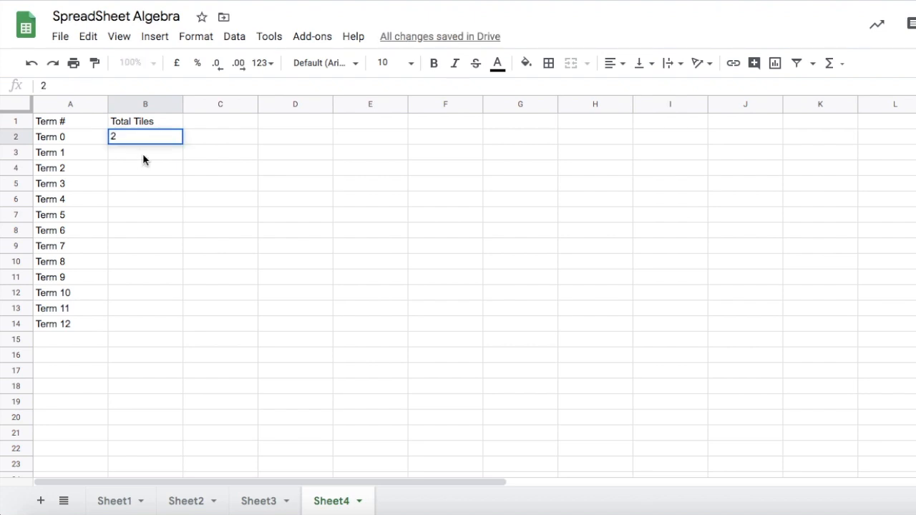
click(112, 505)
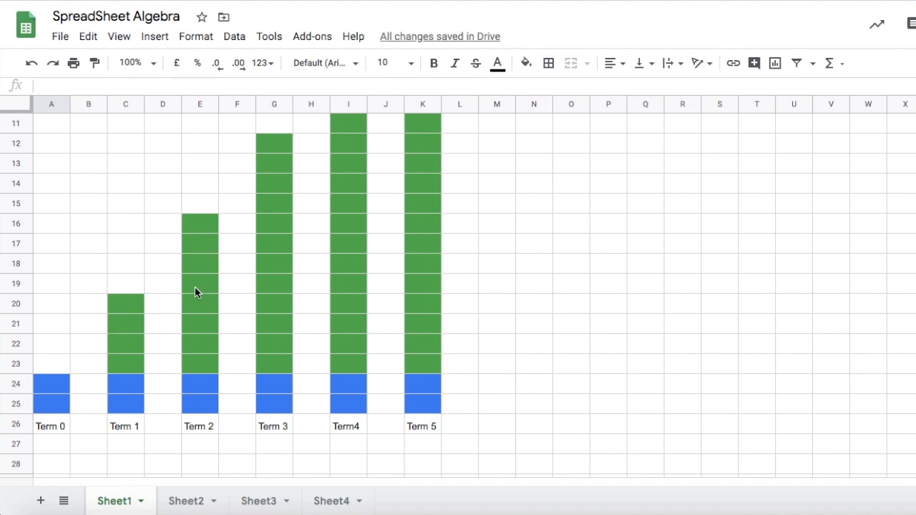
click(327, 501)
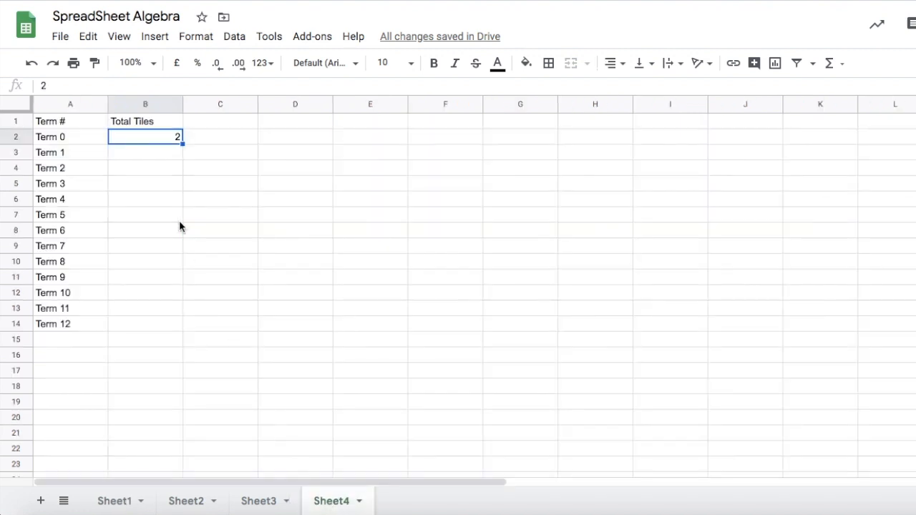
click(145, 158)
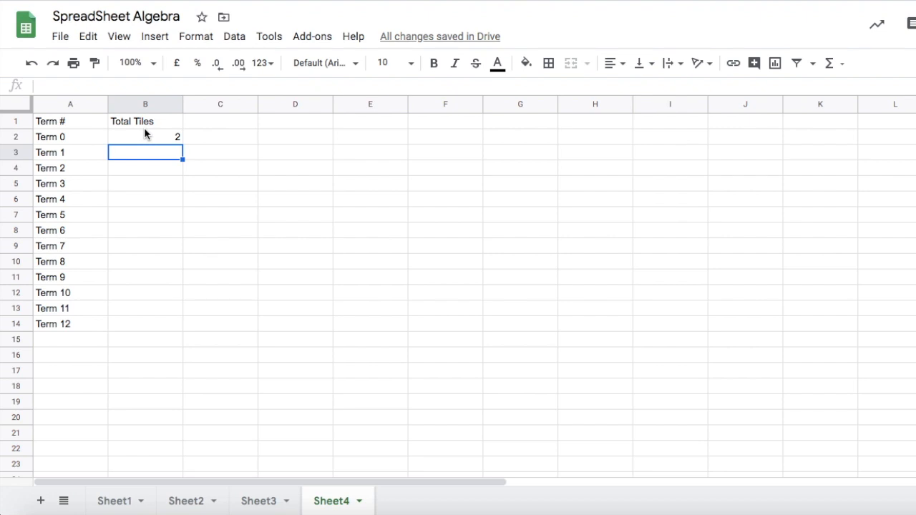
double_click(139, 137)
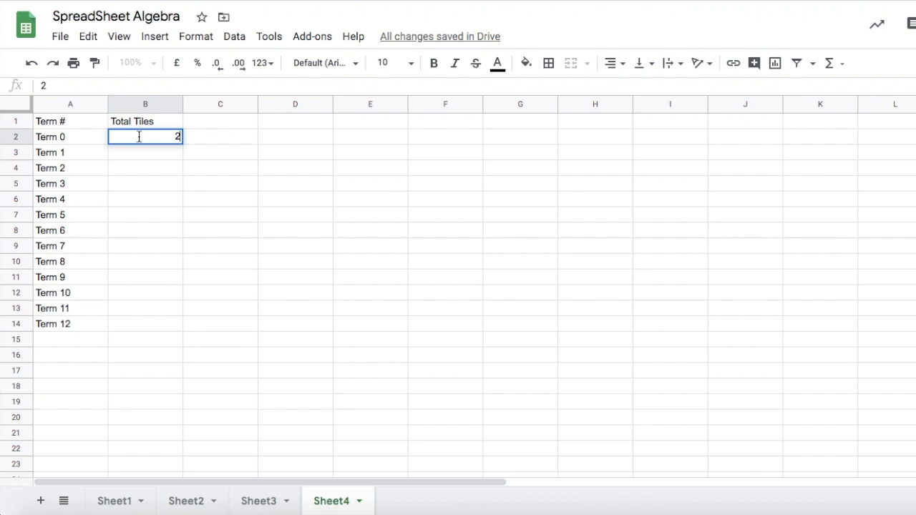
click(135, 152)
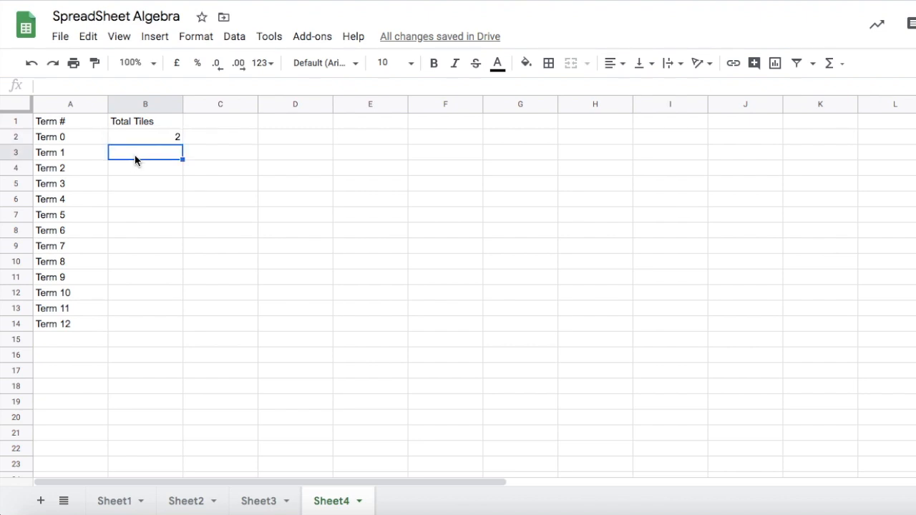
Enter the formula =(B2+4) in B3 to add four tiles to the previous term.
text(=)
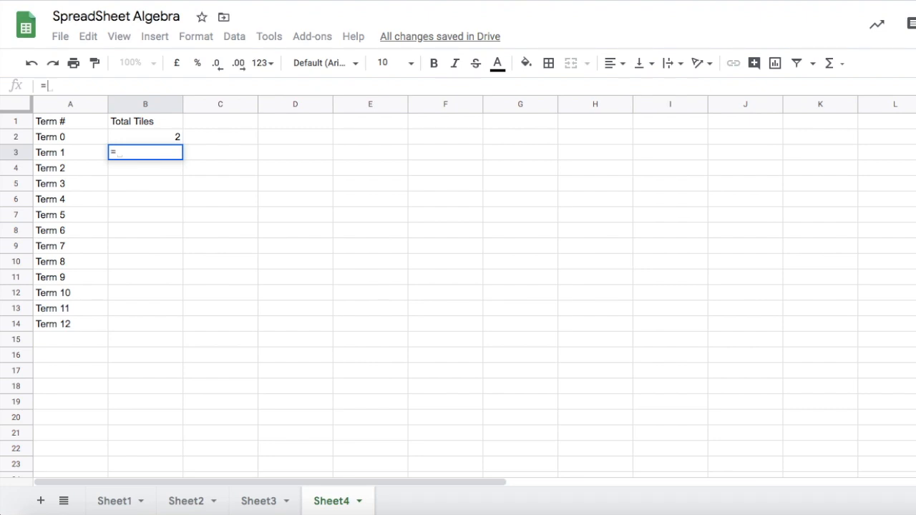
text(()
click(116, 501)
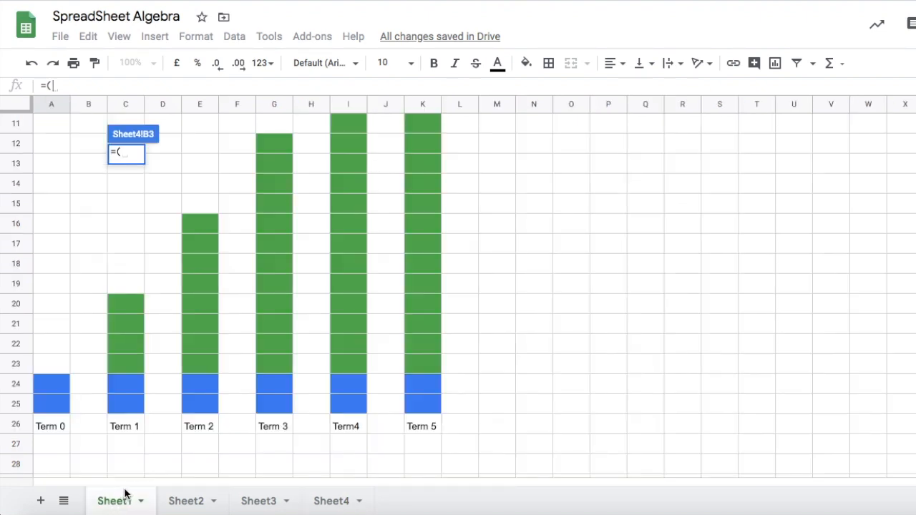
click(324, 501)
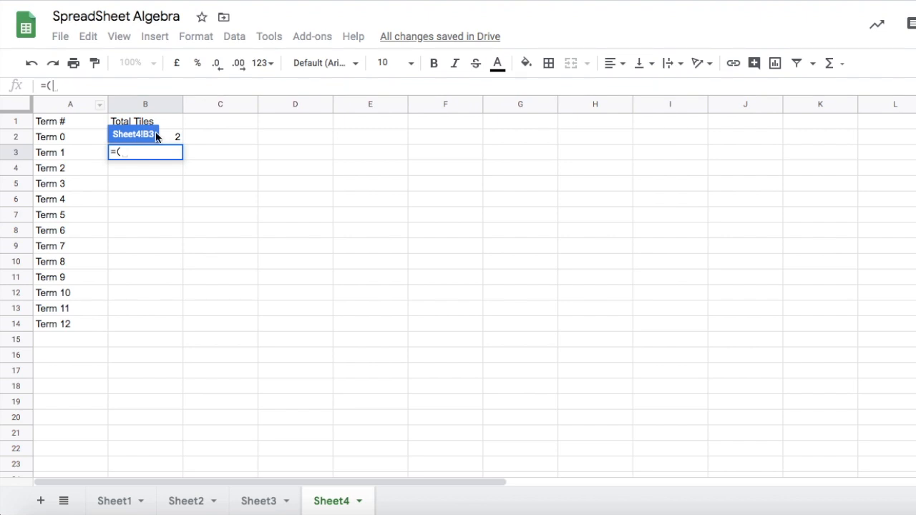
click(171, 139)
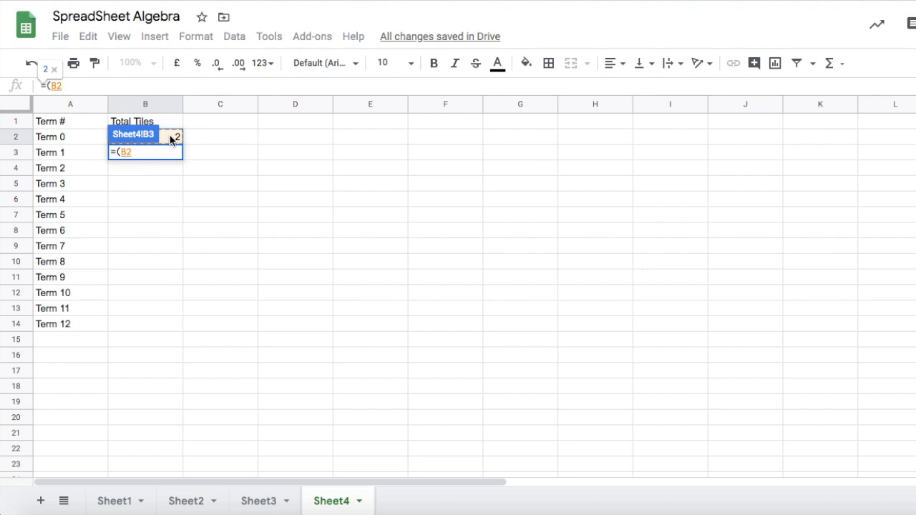
text(=)
key(BackSpace)
text(+)
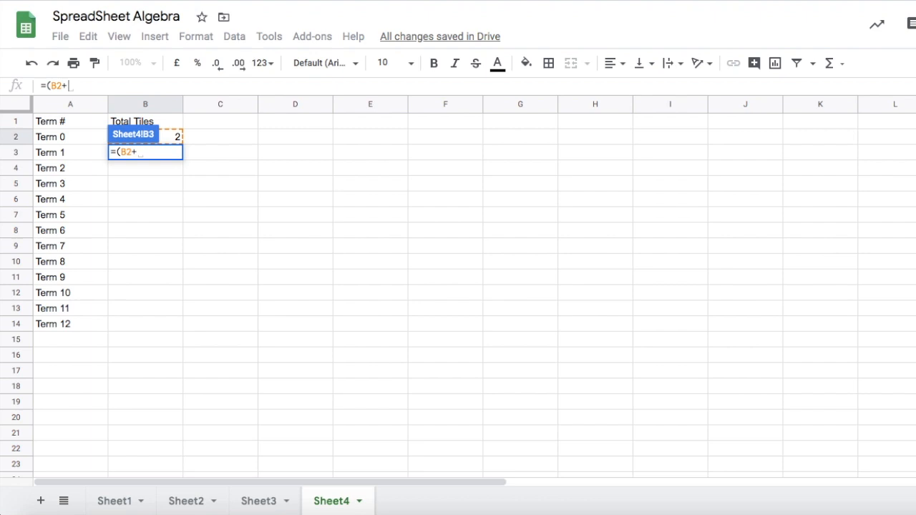
text(4))
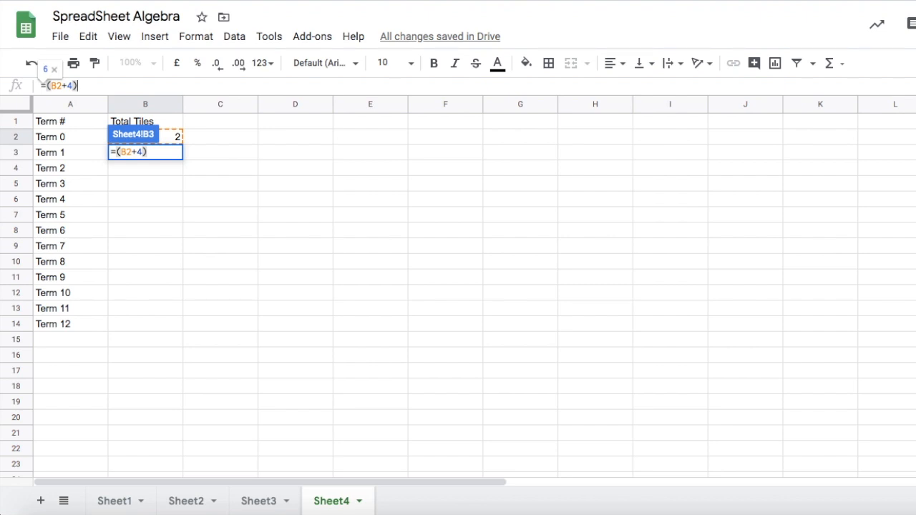
key(Return)
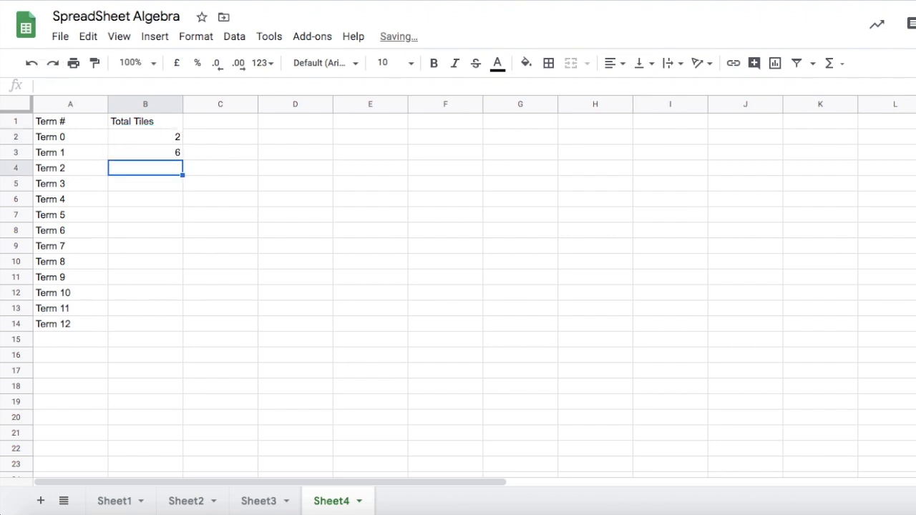
Enter the formula =(B3+4) in B4 for Term 2.
click(139, 150)
click(142, 169)
text(=)
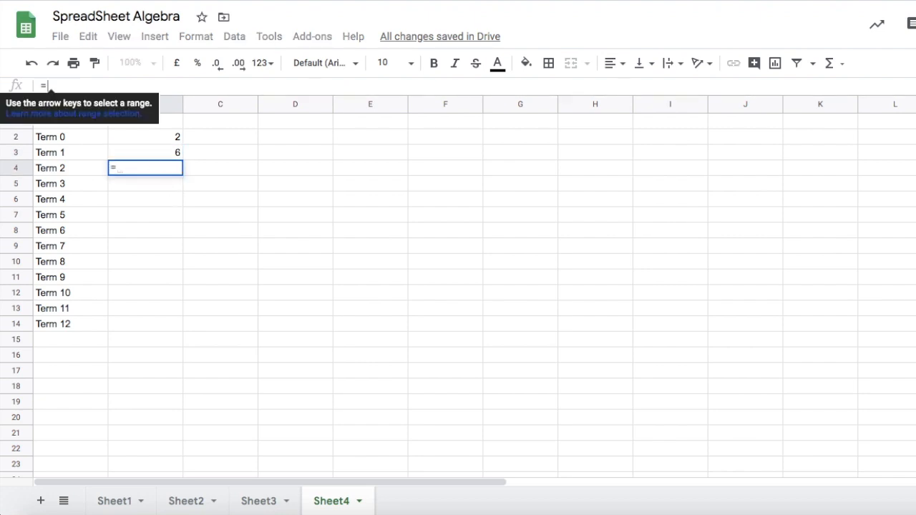
text(()
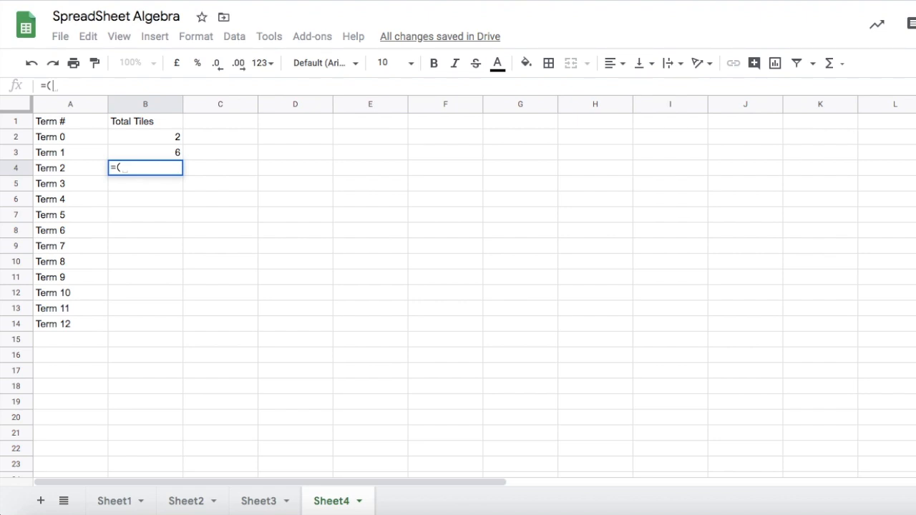
click(138, 154)
text(+4))
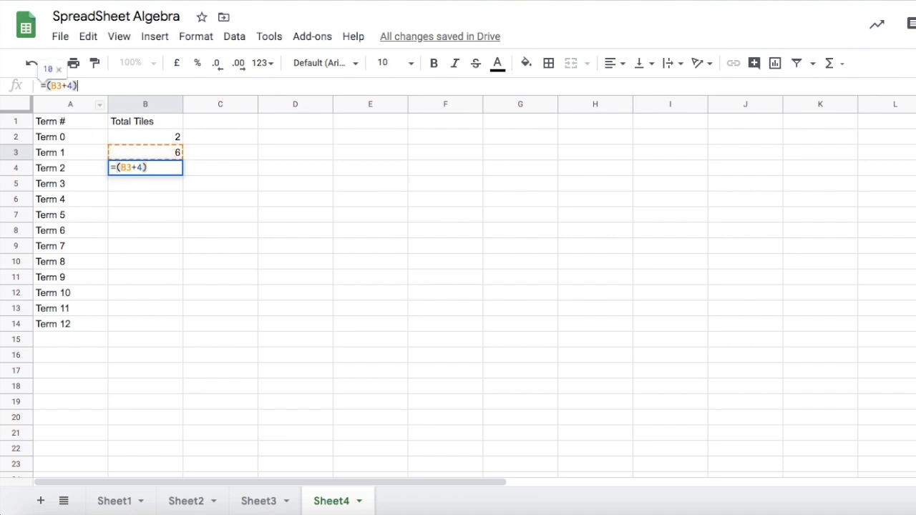
key(Return)
Fill the B4 formula down through B14 for the remaining terms.
click(143, 170)
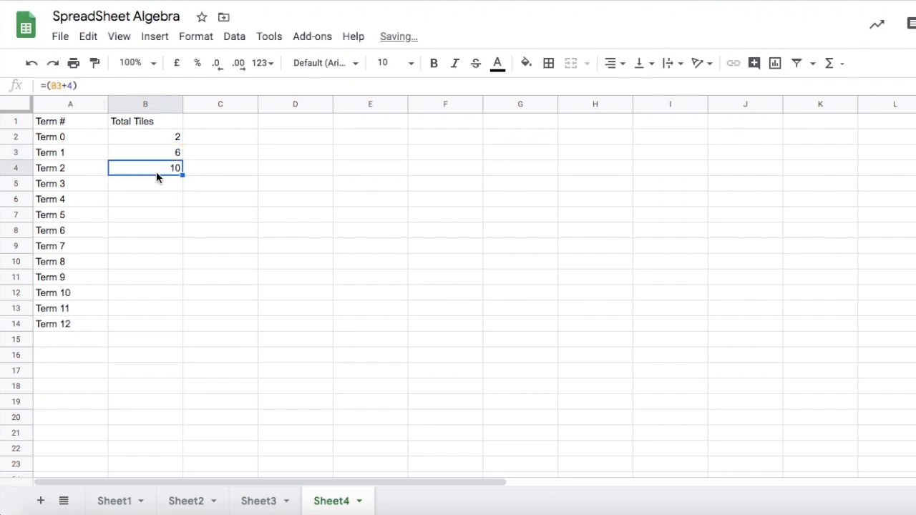
drag(182, 175, 174, 324)
click(241, 298)
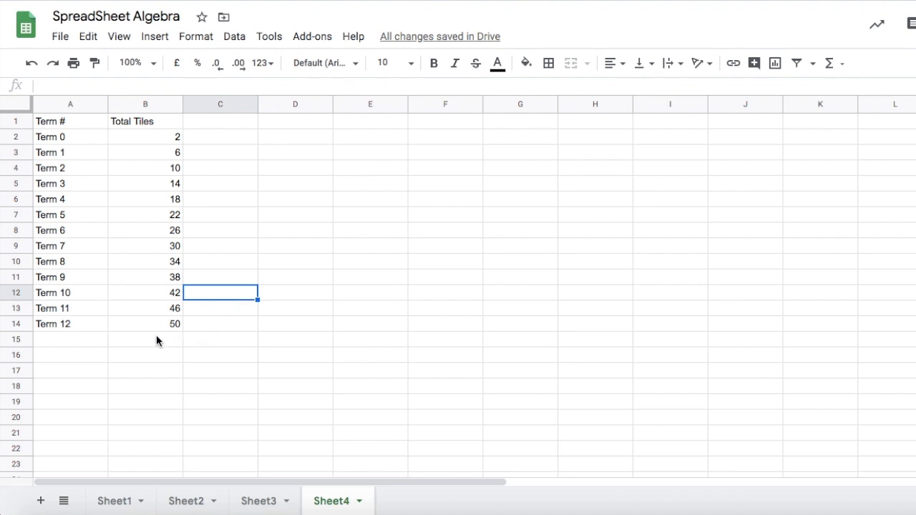
Apply all borders to the table range A1:B14.
drag(165, 324, 50, 134)
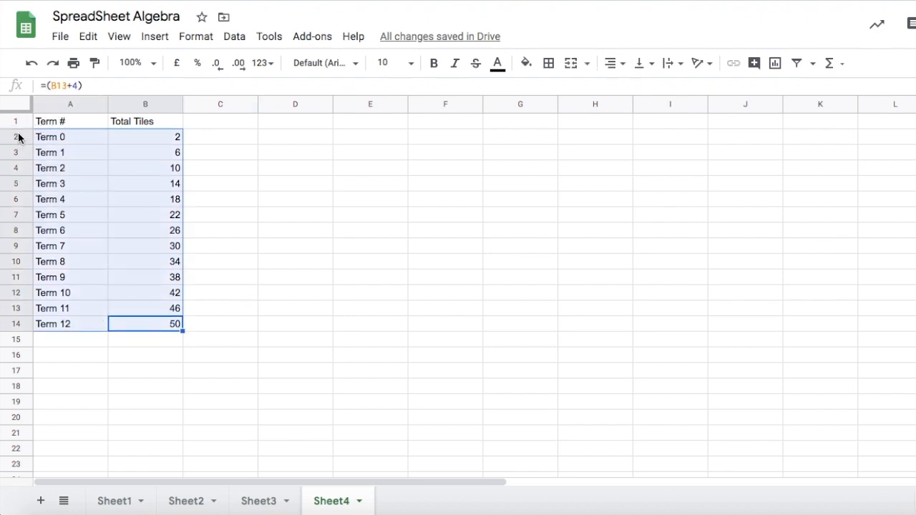
click(316, 200)
drag(41, 119, 166, 333)
click(549, 63)
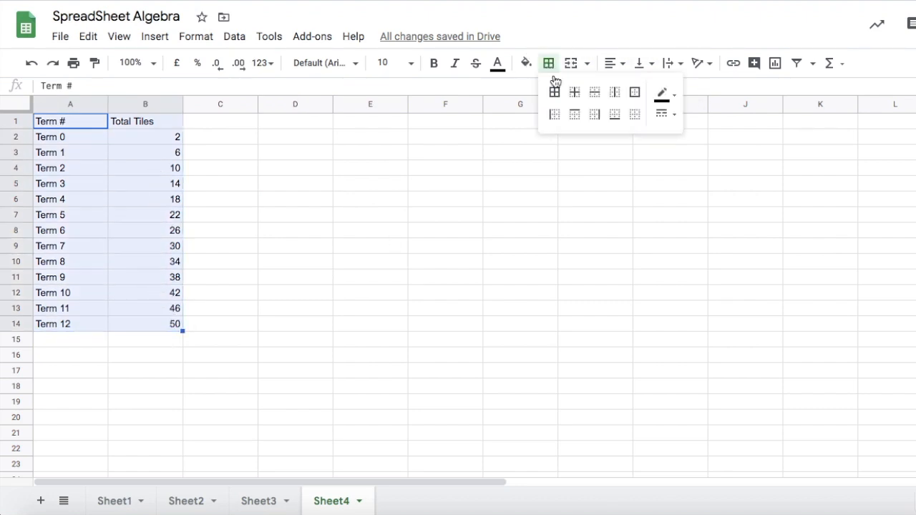
click(555, 94)
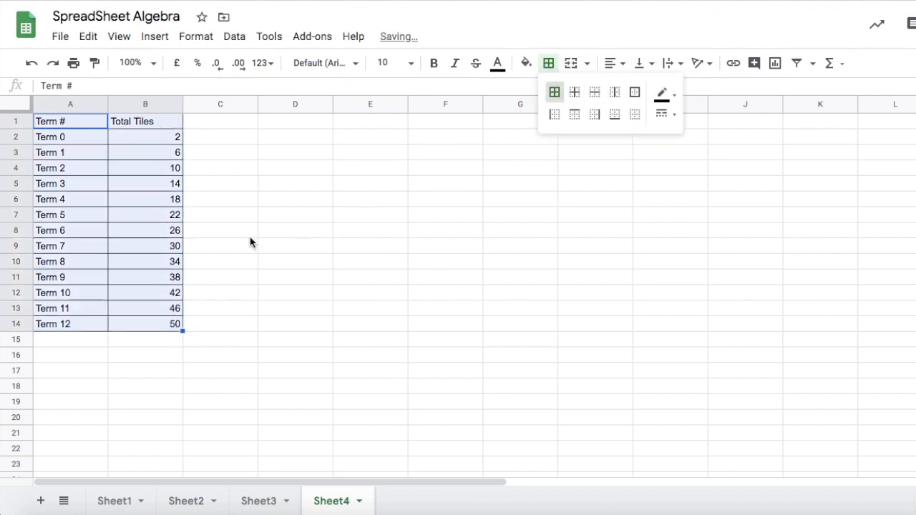
click(301, 186)
Make the headers in A1:B1 bold and center them.
click(52, 122)
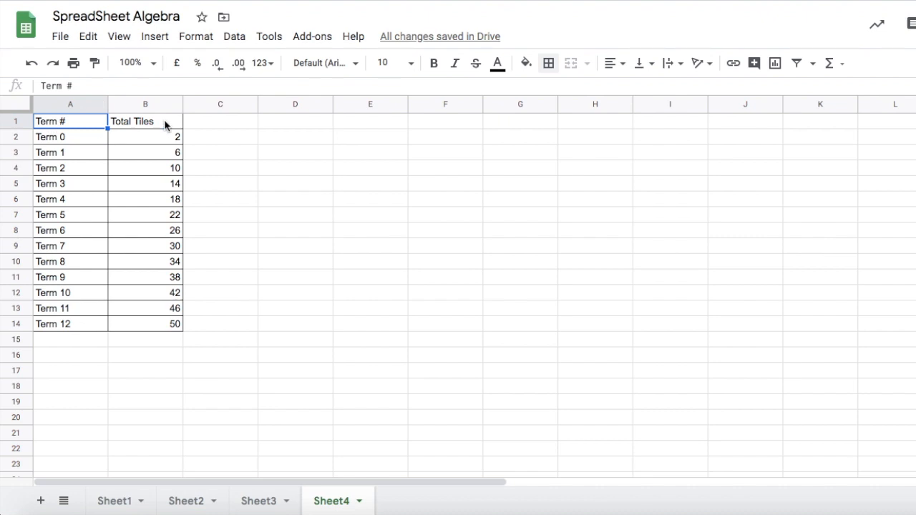
drag(166, 122, 92, 118)
click(433, 65)
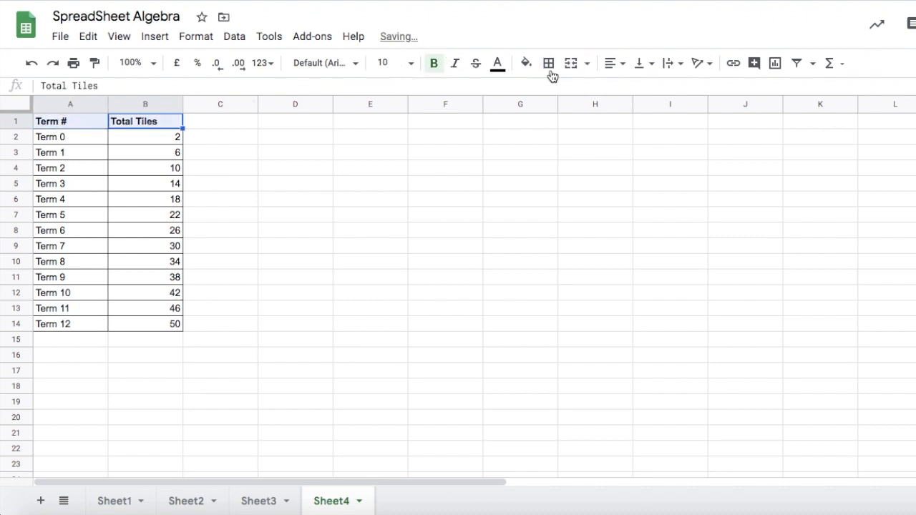
click(614, 66)
click(631, 89)
click(370, 199)
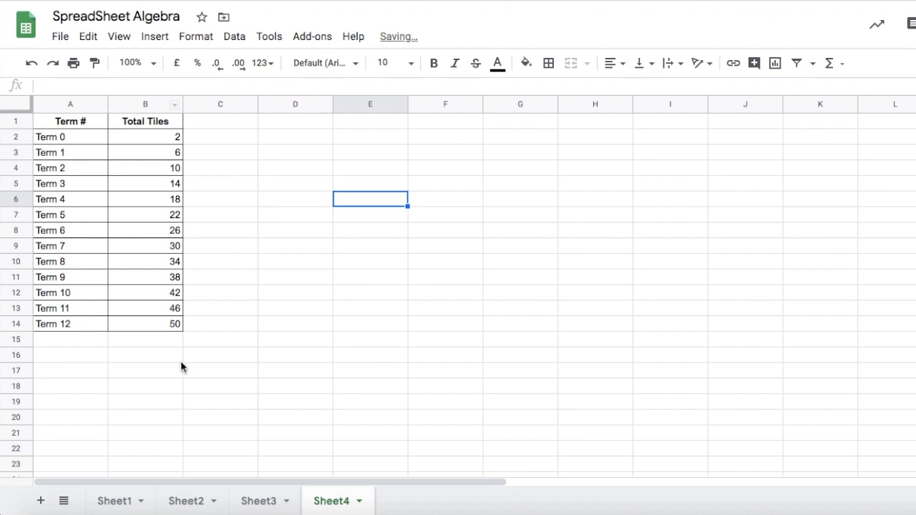
Center-align the whole of column B.
click(143, 104)
click(612, 64)
click(631, 88)
click(332, 236)
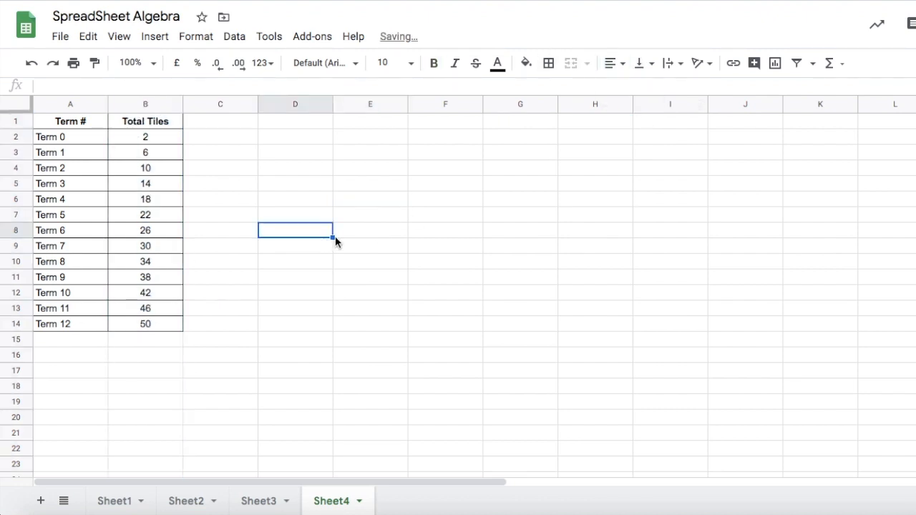
Right-align the whole of column B.
click(140, 105)
click(612, 64)
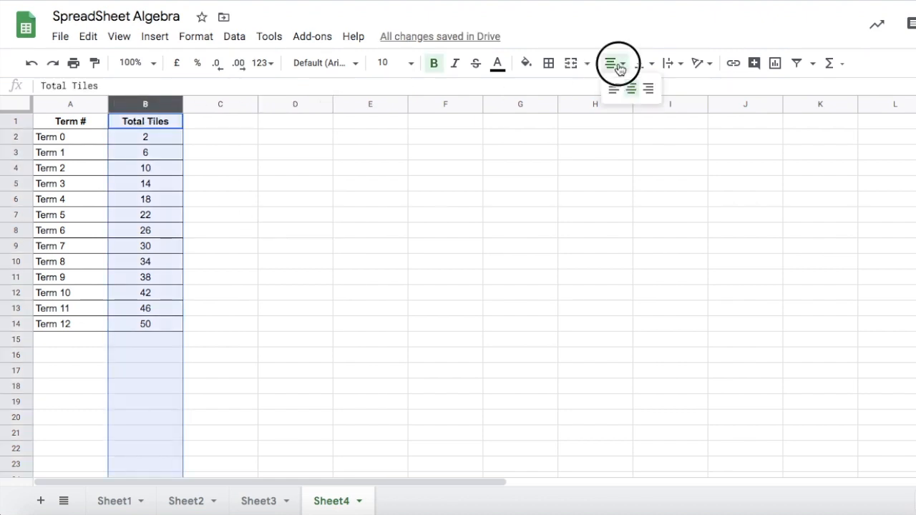
click(650, 90)
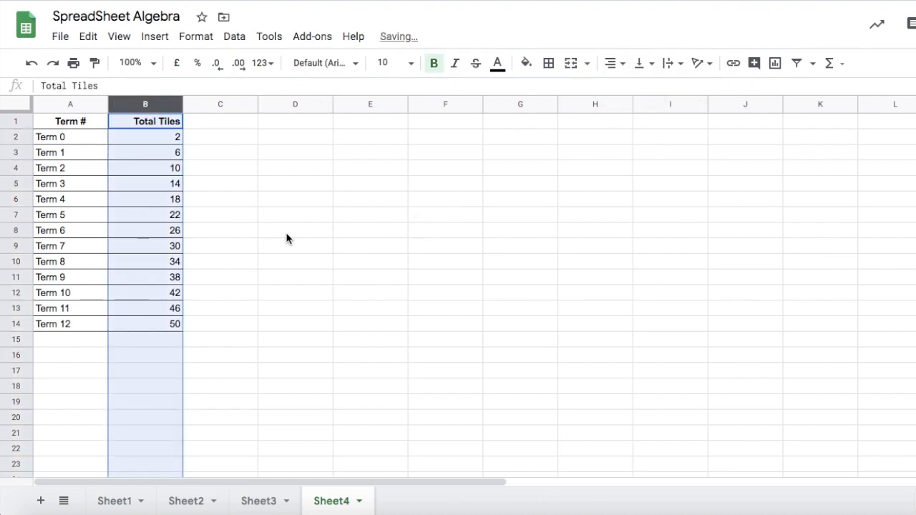
Center the Total Tiles header in B1.
click(179, 154)
click(143, 121)
click(612, 65)
click(629, 89)
click(236, 216)
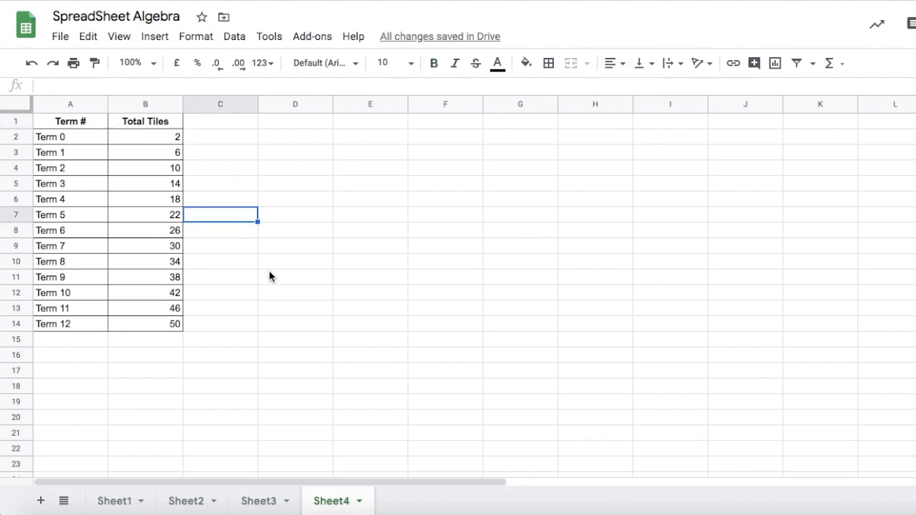
Freeze the top row so the headers stay in place while scrolling.
click(13, 137)
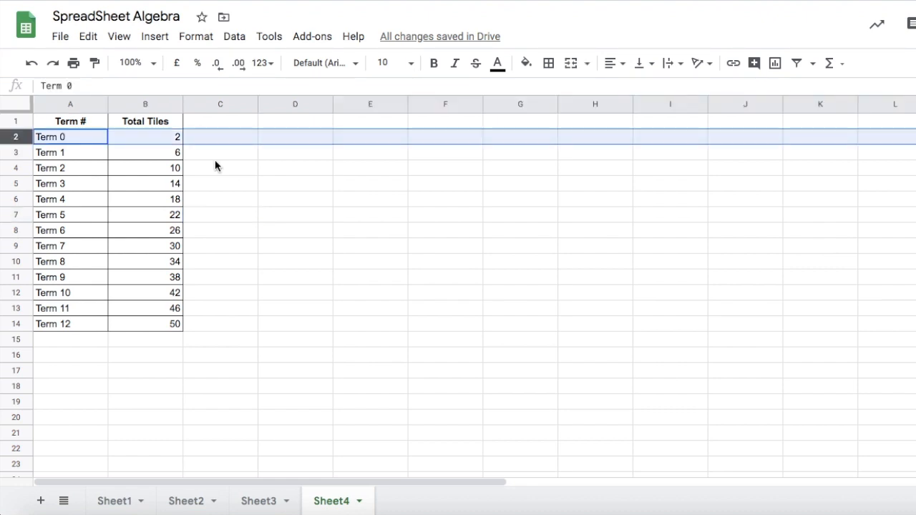
click(119, 37)
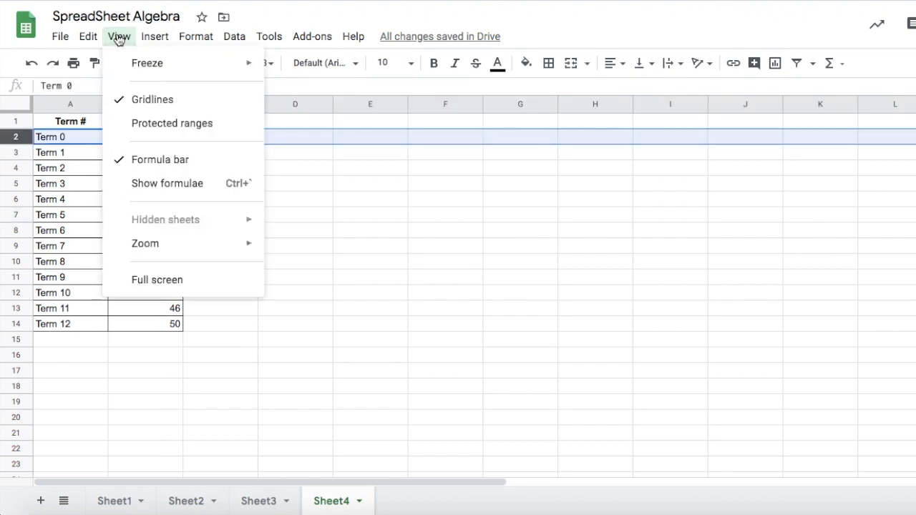
mouse_move(127, 63)
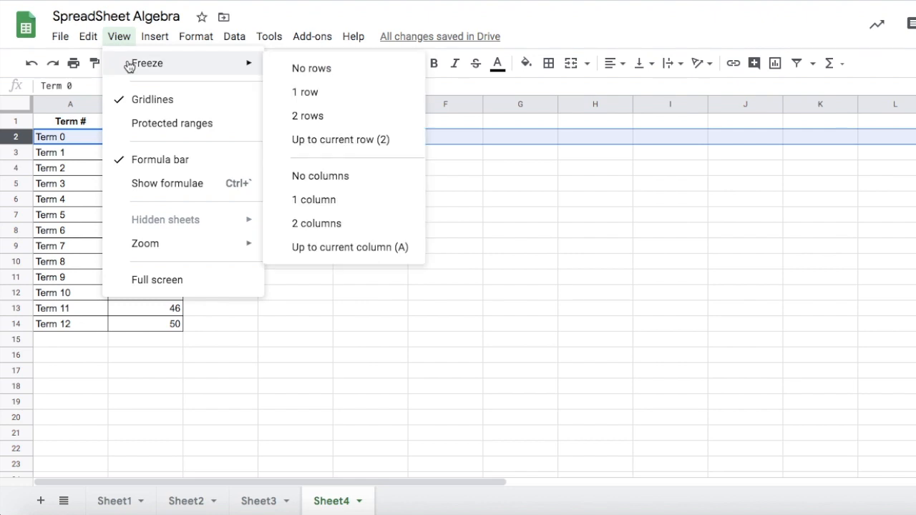
click(308, 96)
click(276, 202)
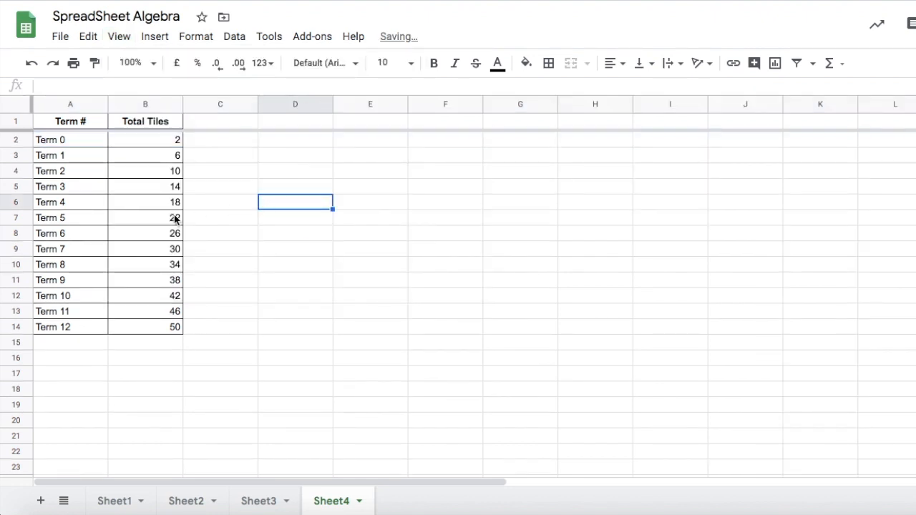
scroll(153, 218, down, 6)
scroll(153, 218, up, 6)
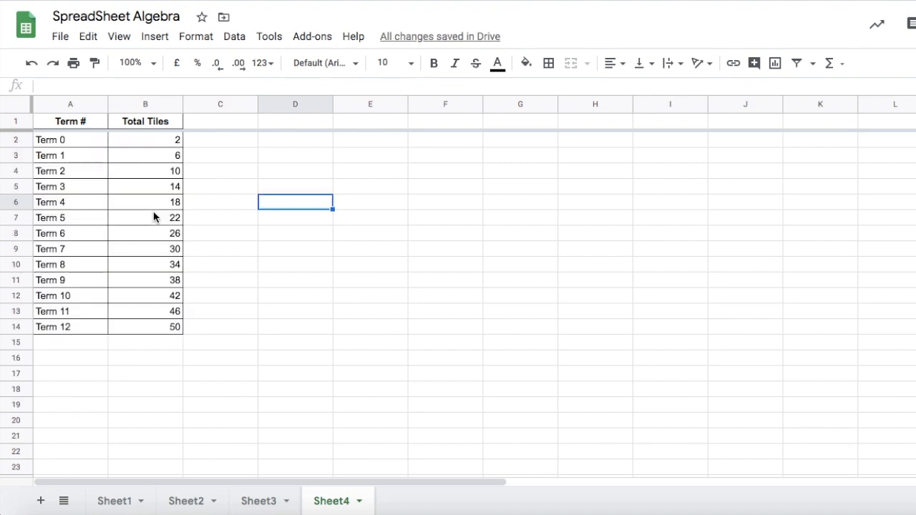
Select the table A1:B14 and insert a chart from it.
click(256, 337)
drag(173, 333, 63, 123)
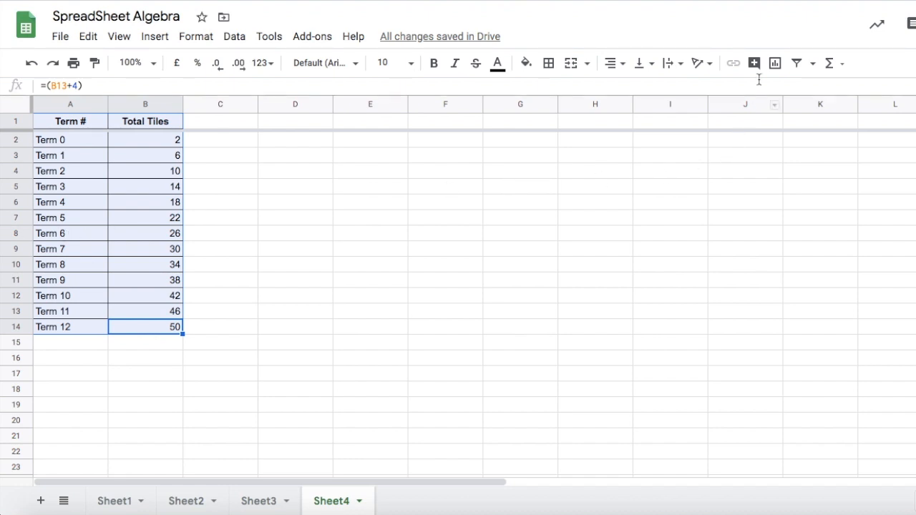
click(774, 64)
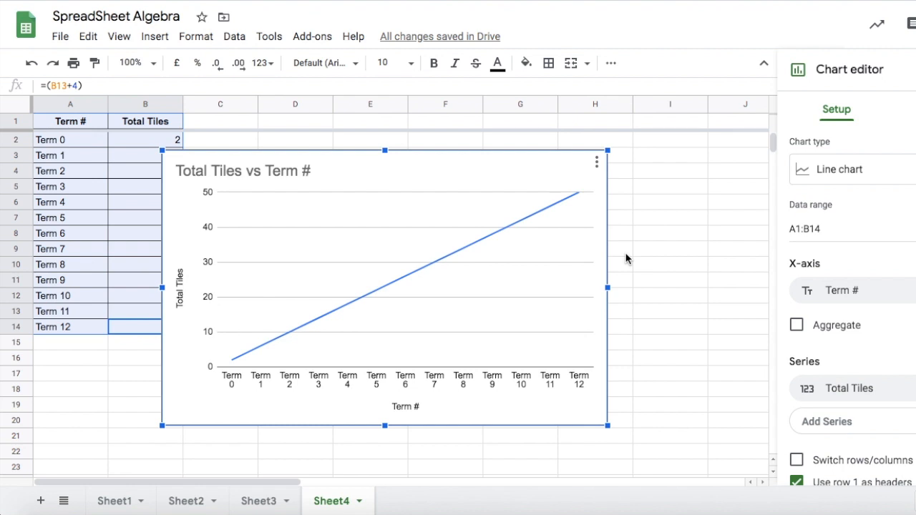
Set the chart title to My Pattern Representation.
click(280, 175)
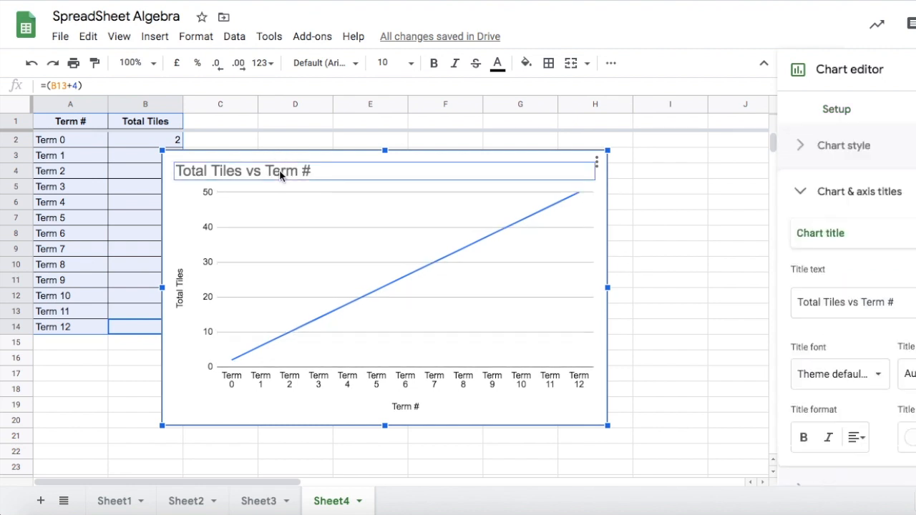
click(332, 170)
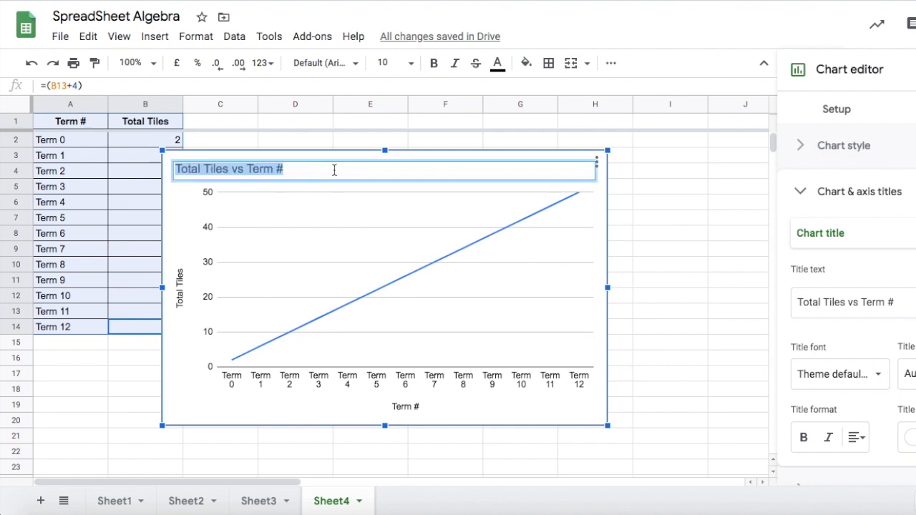
text(My Pattern)
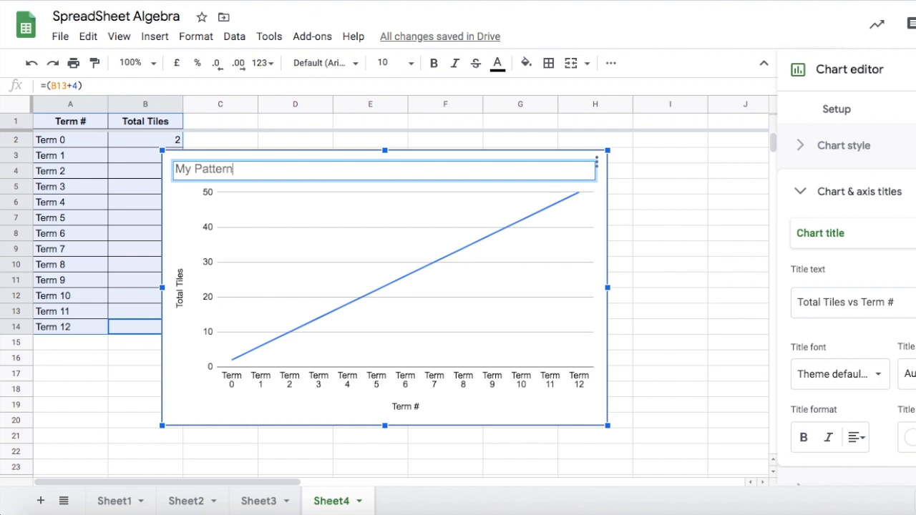
key(Return)
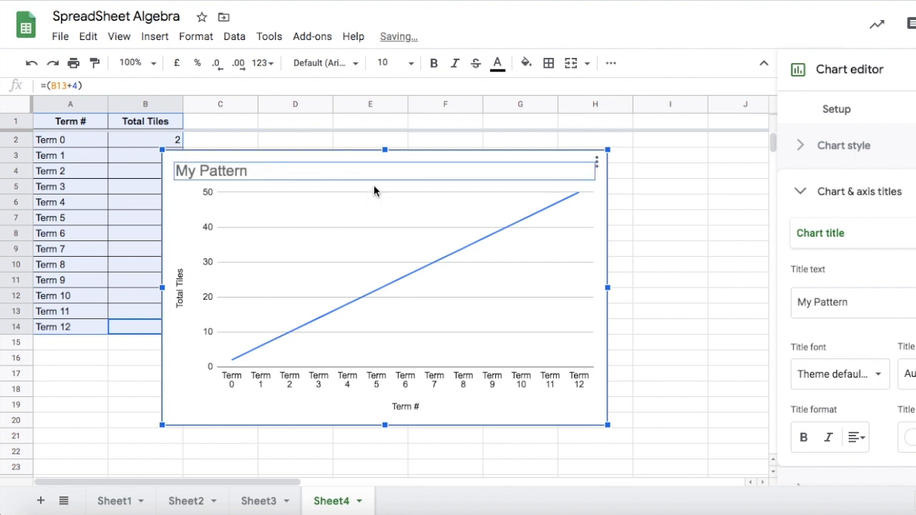
click(290, 175)
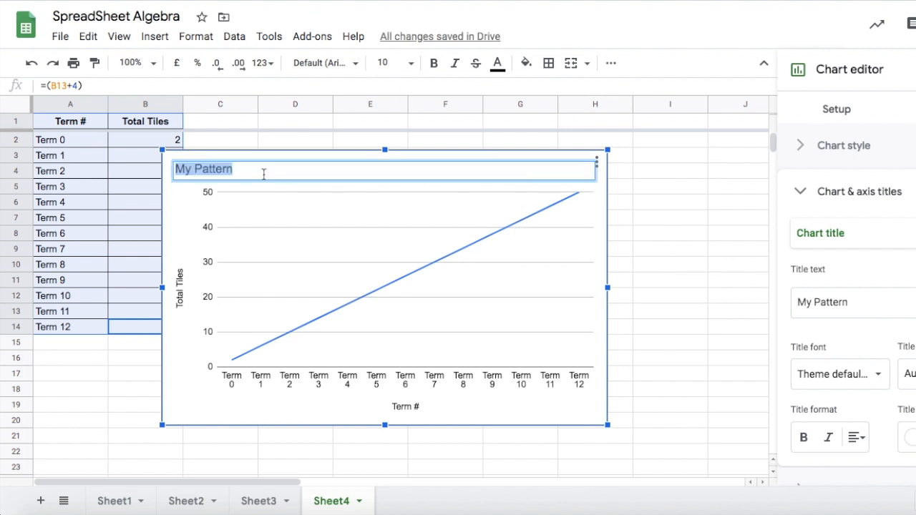
click(263, 173)
text(Representation)
key(Return)
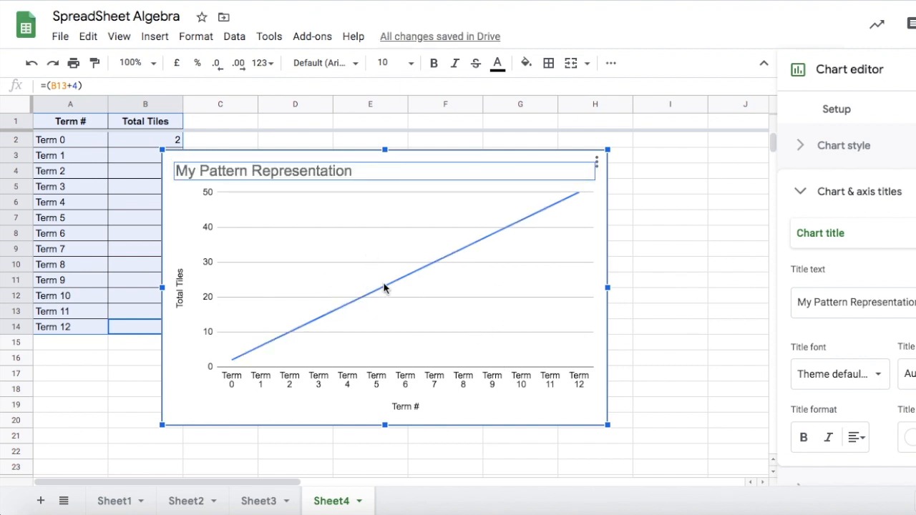
Move the chart up beside the table.
drag(388, 288, 478, 274)
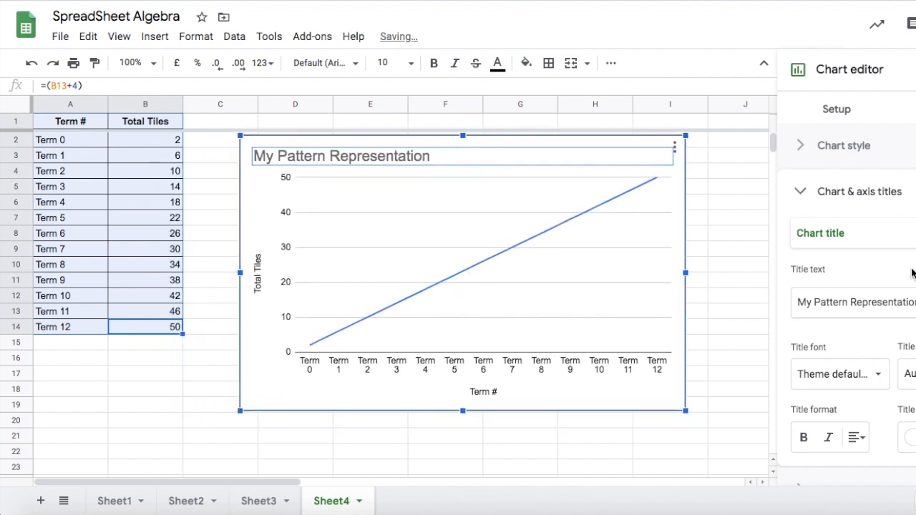
Set the vertical axis minor gridline count to 10 in the chart's gridline settings.
scroll(884, 333, down, 3)
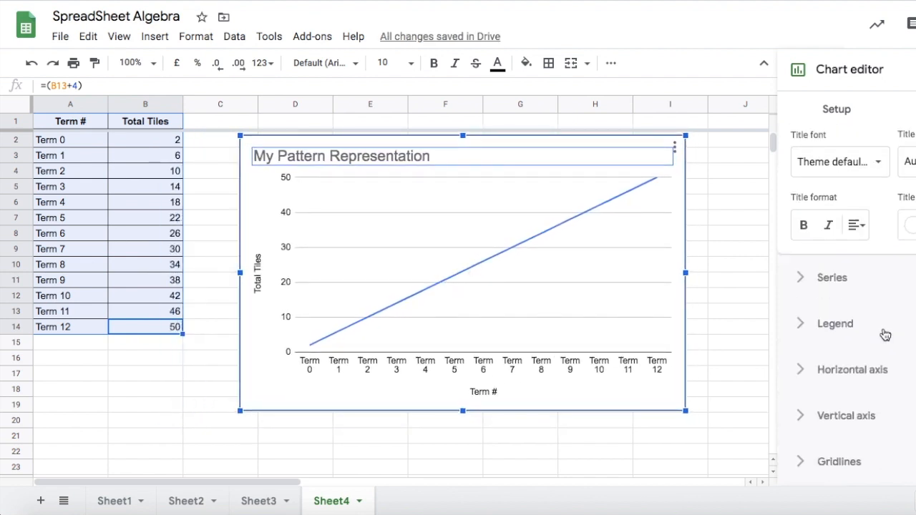
click(802, 463)
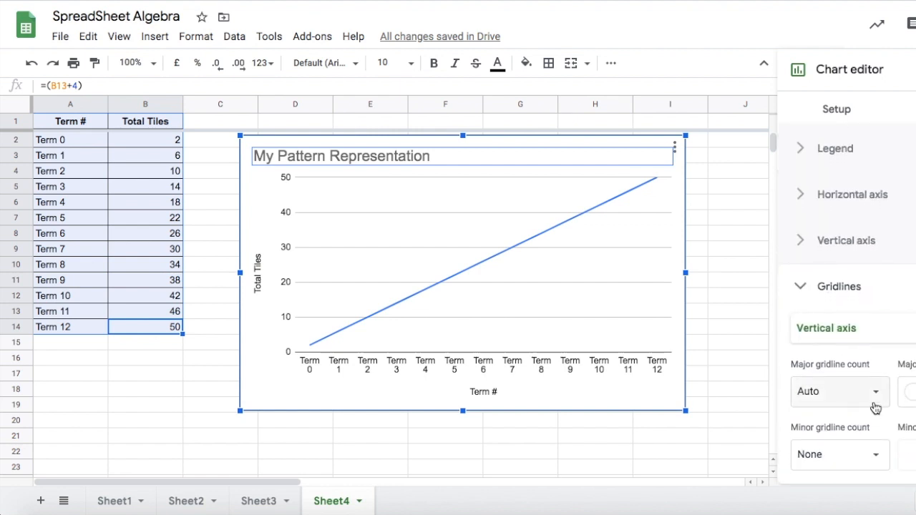
click(870, 337)
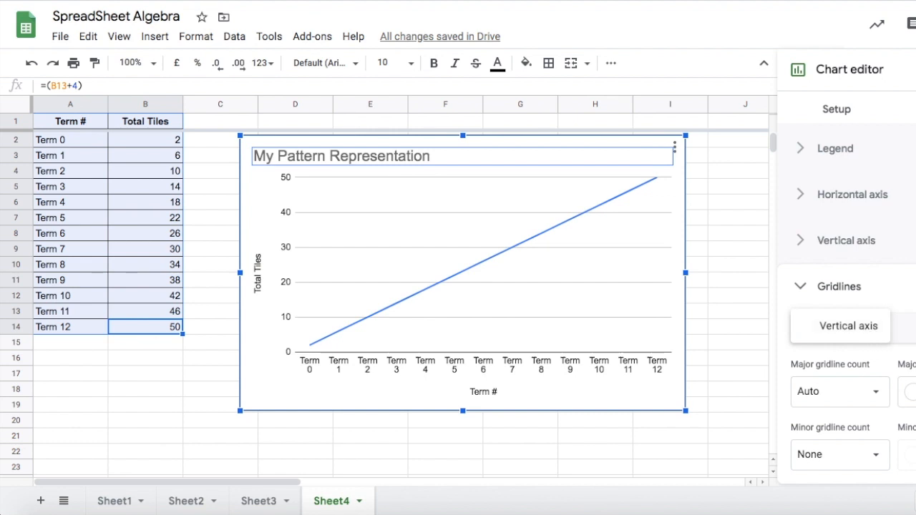
click(838, 454)
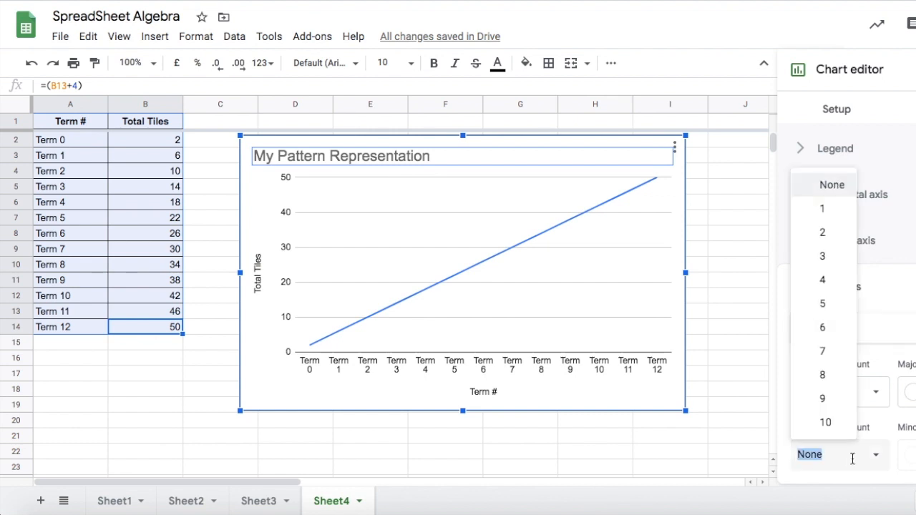
click(834, 208)
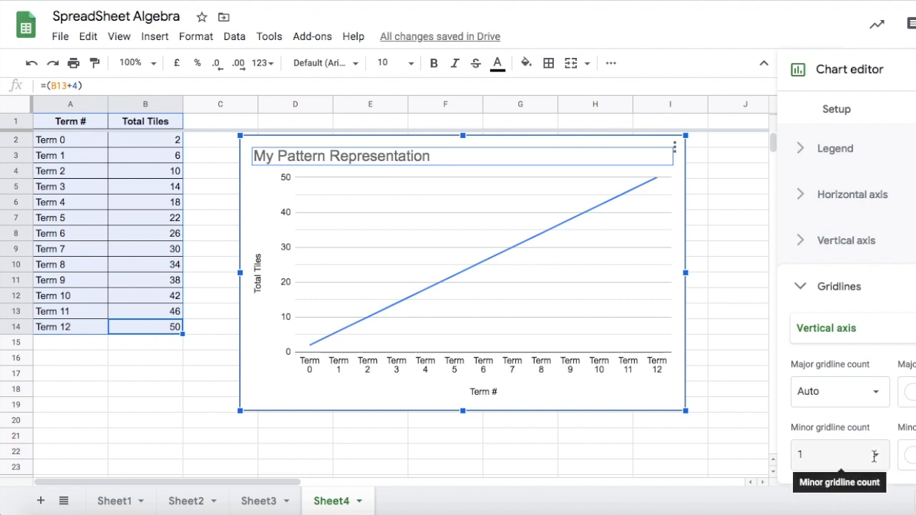
click(823, 456)
key(BackSpace)
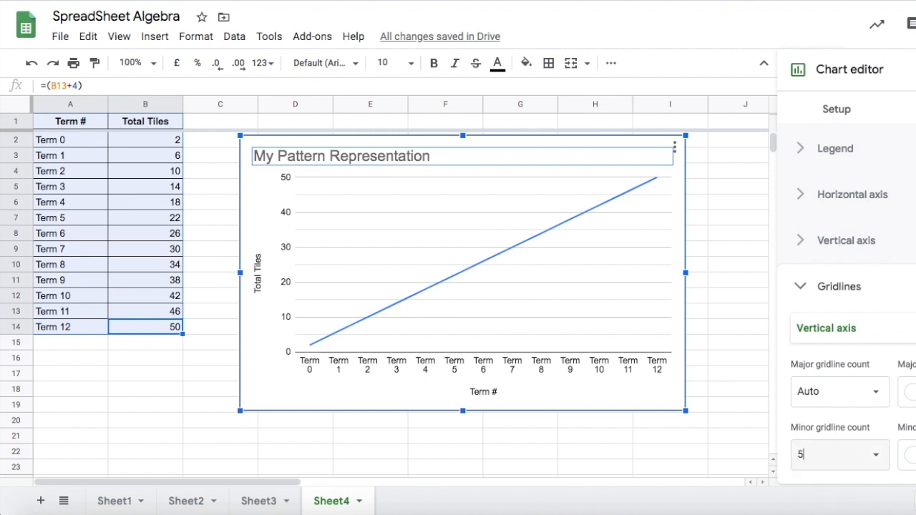
text(5)
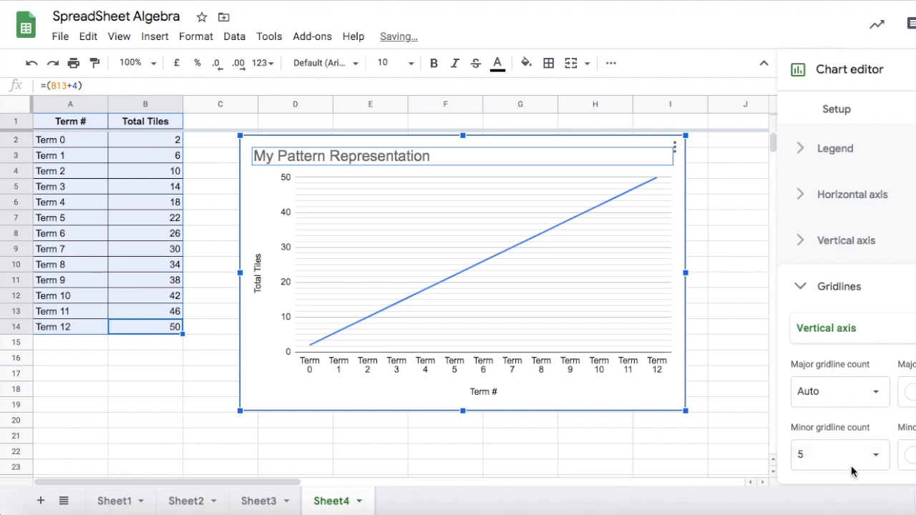
click(826, 453)
key(BackSpace)
text(10)
key(Return)
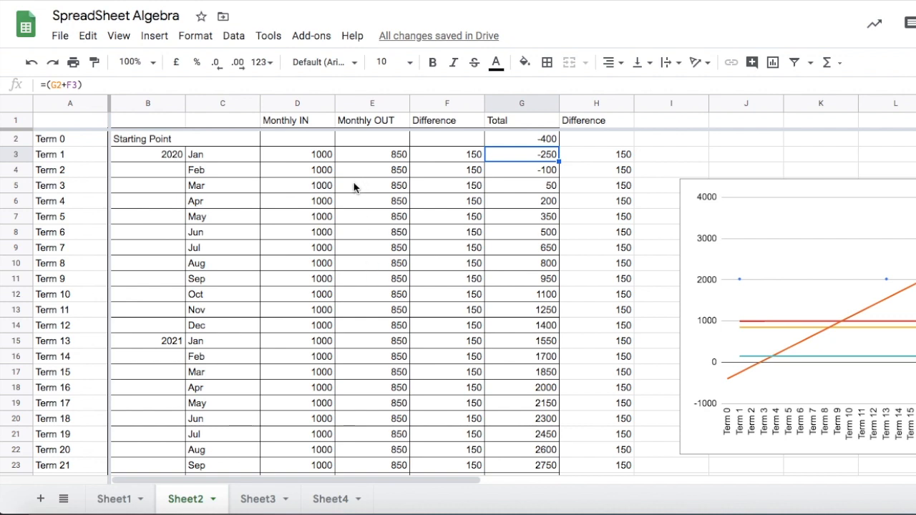
On Sheet2, center and bold the headers Monthly IN through Total in D1:G1.
click(282, 125)
click(369, 125)
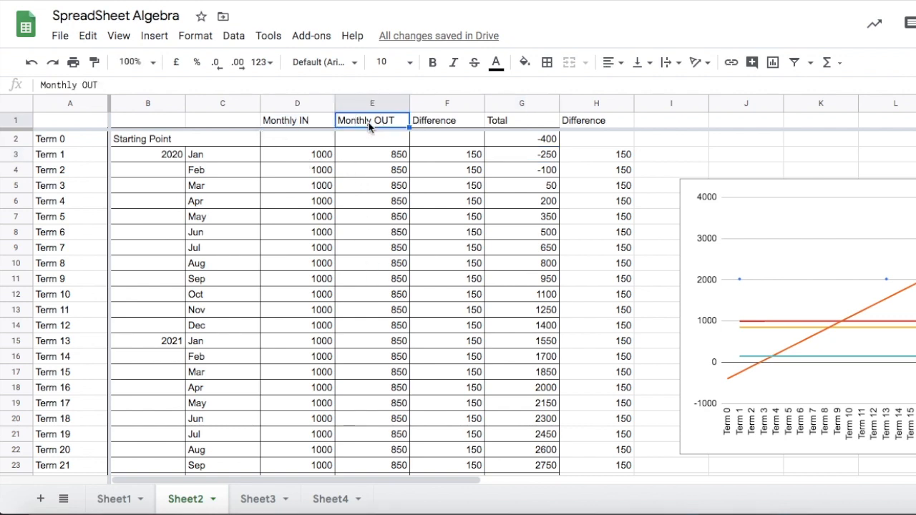
click(446, 123)
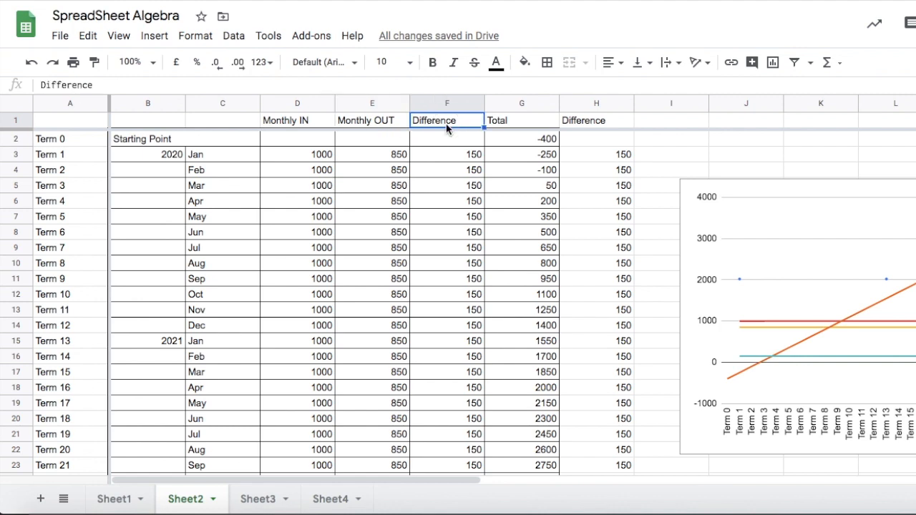
click(510, 122)
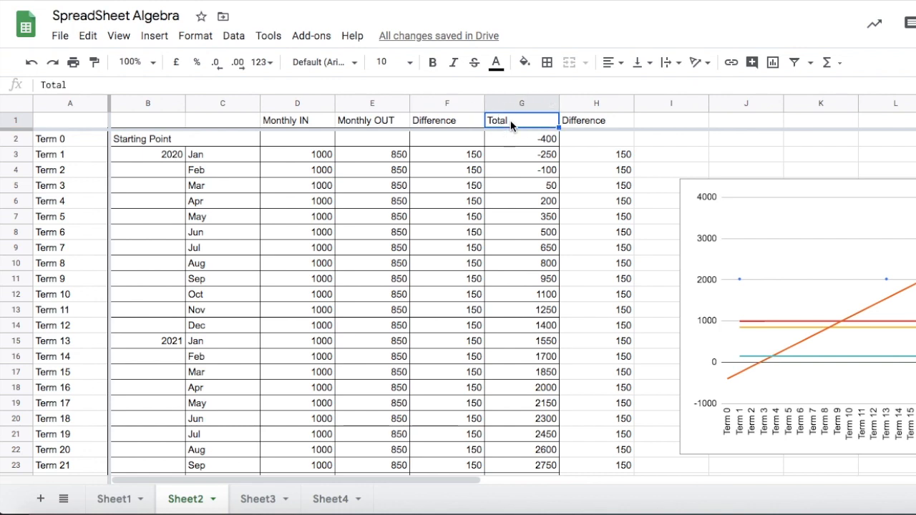
drag(279, 122, 528, 119)
click(612, 62)
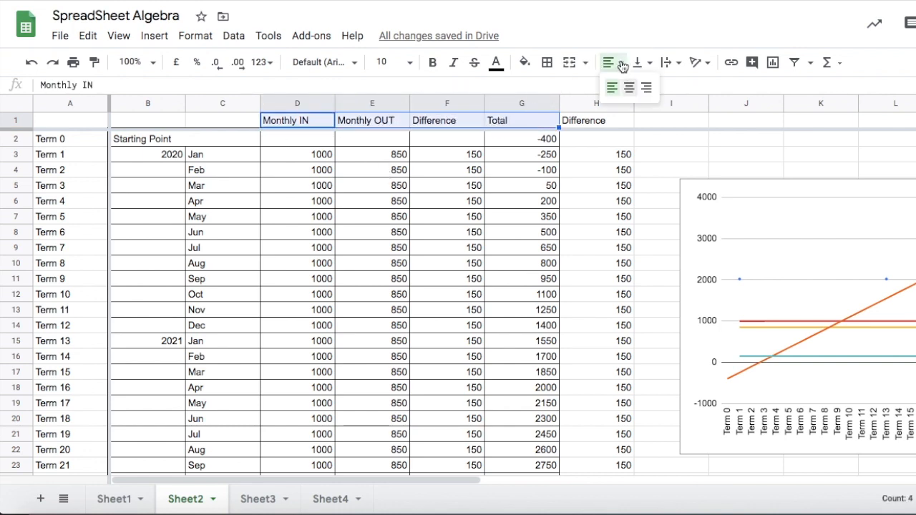
click(628, 88)
click(432, 63)
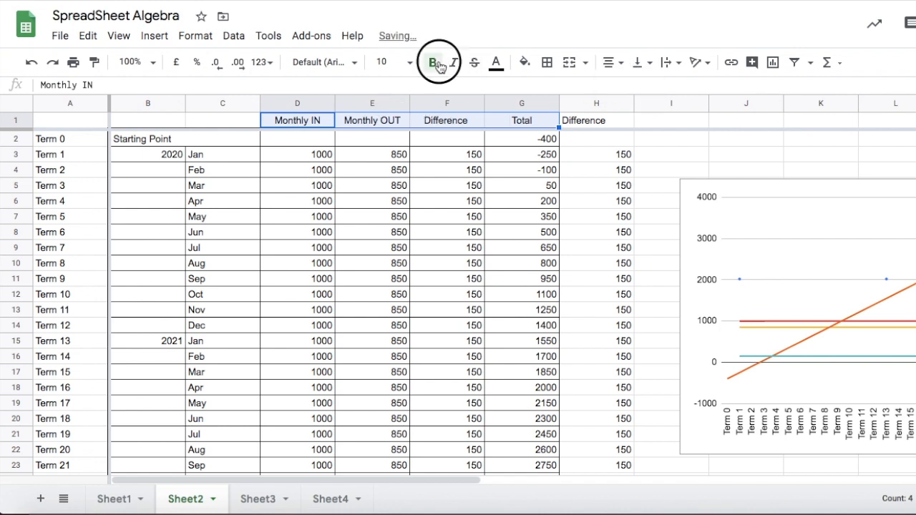
Delete the Difference column F and check the formulas in the Total and Difference columns.
click(419, 232)
right_click(435, 100)
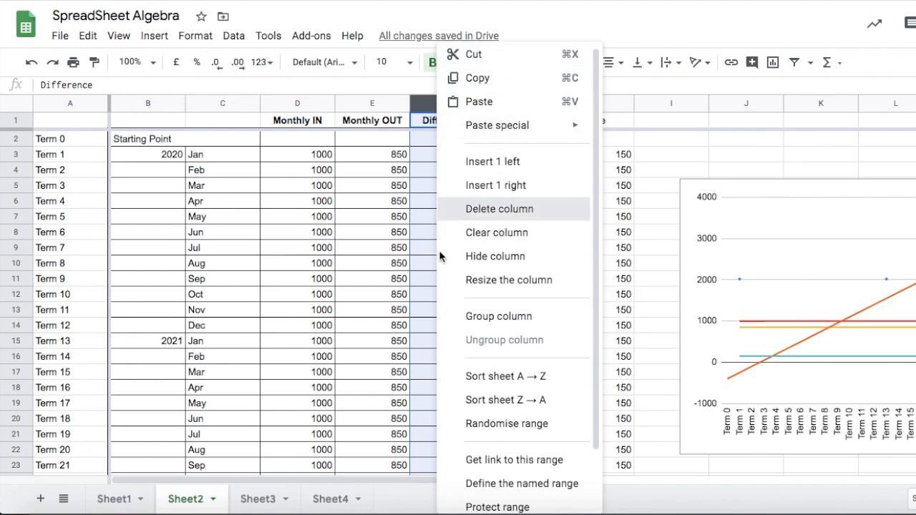
click(463, 210)
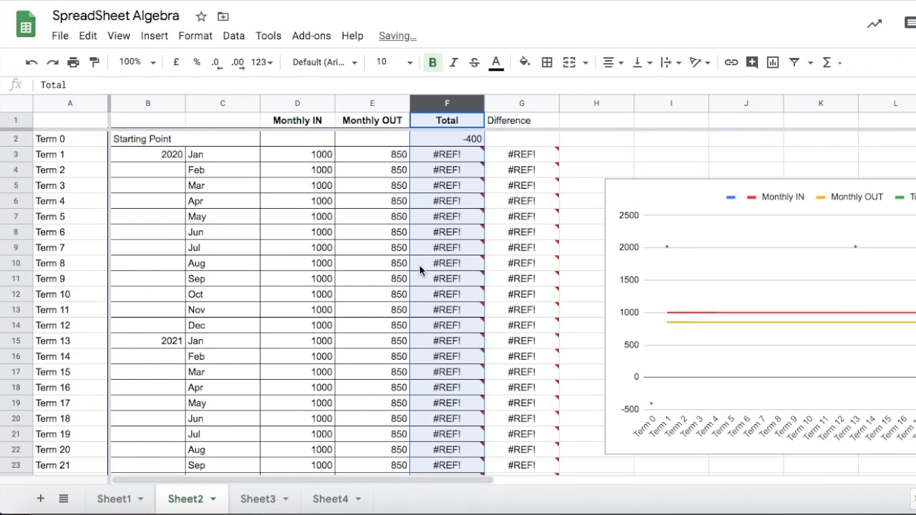
click(443, 161)
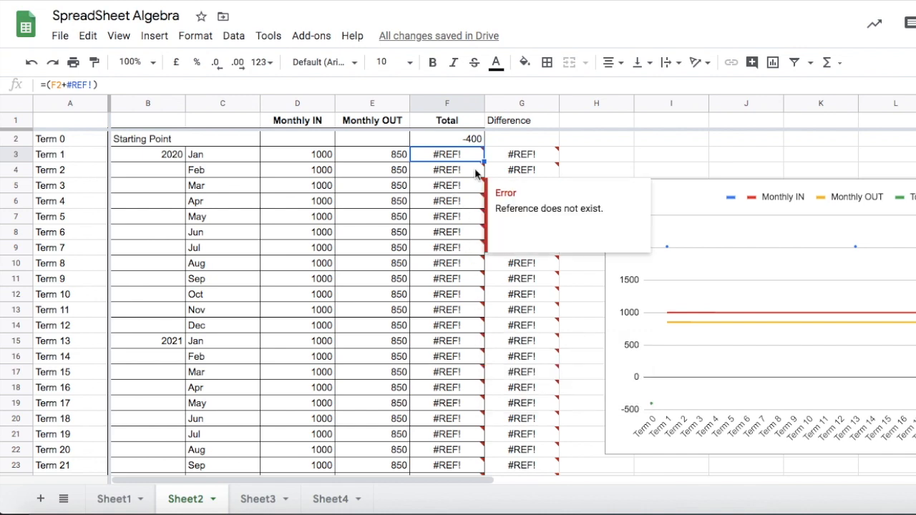
click(519, 156)
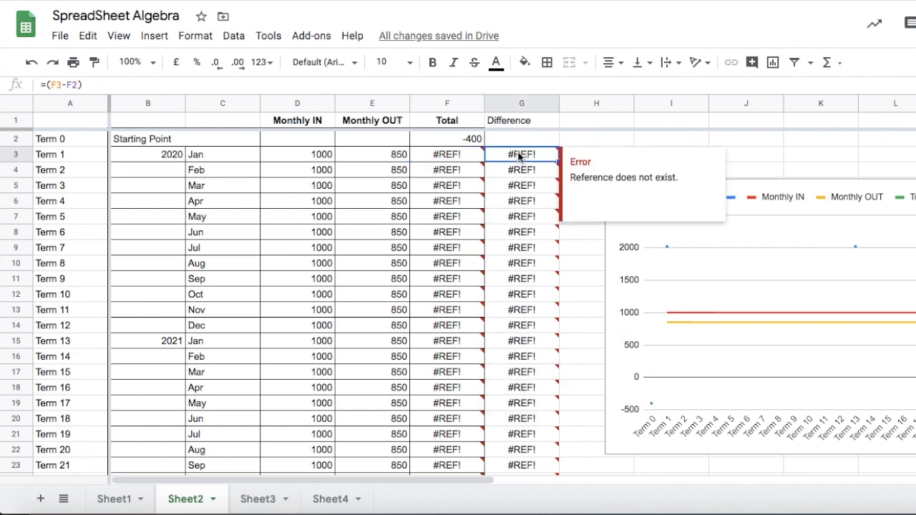
click(444, 155)
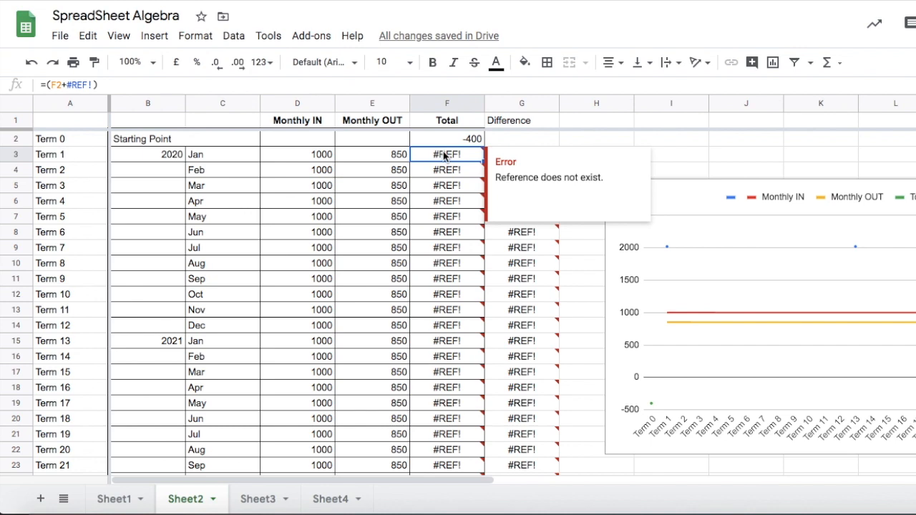
click(438, 141)
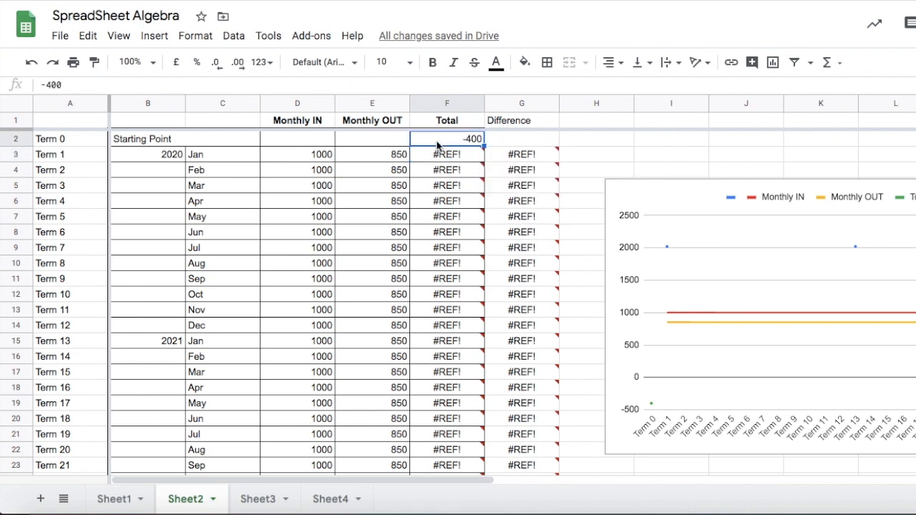
mouse_move(441, 161)
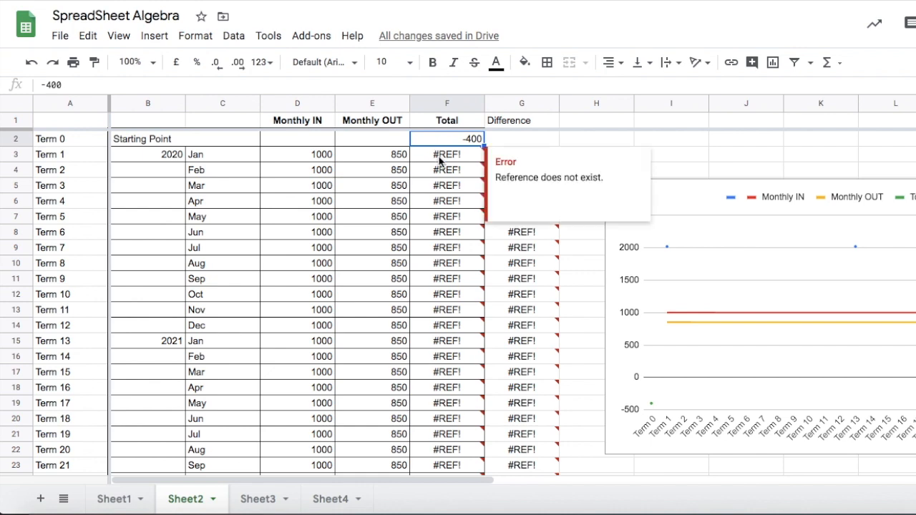
Rewrite the broken Total formula in F3 as =(D3-E3+F2).
click(440, 159)
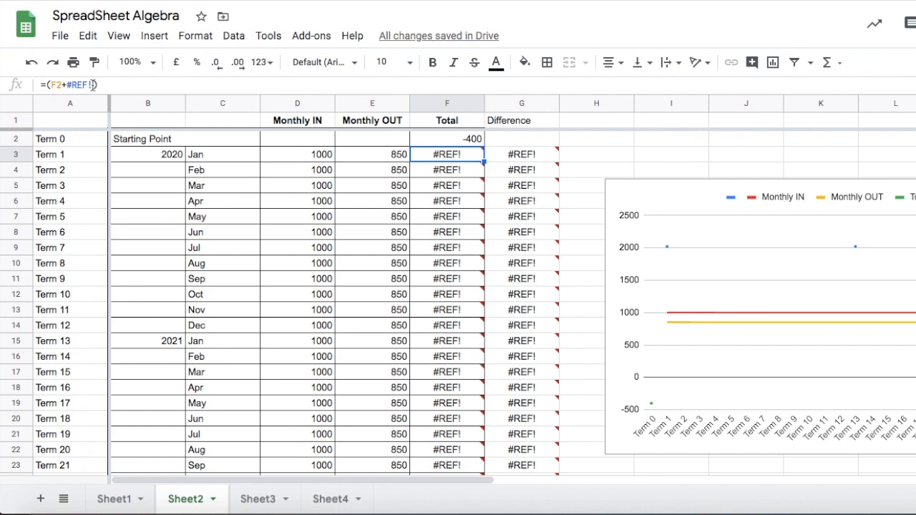
drag(93, 85, 51, 85)
key(BackSpace)
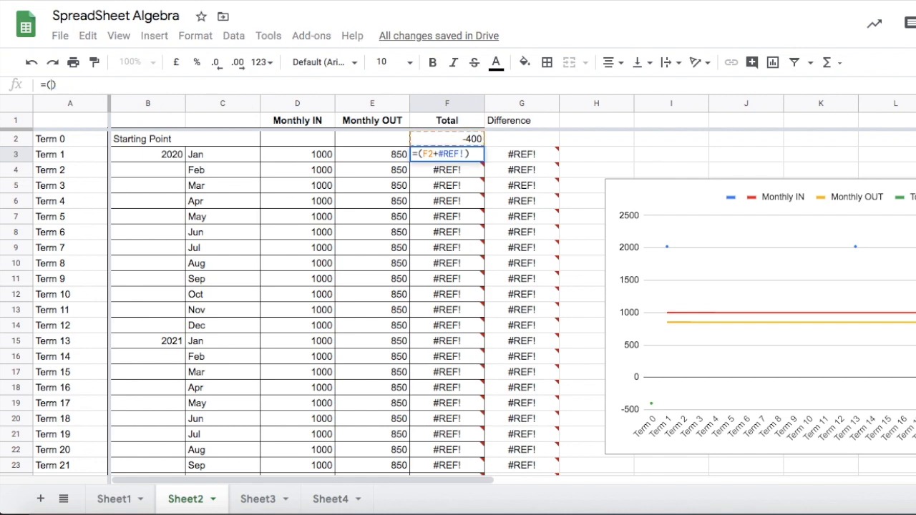
key(BackSpace)
text(()
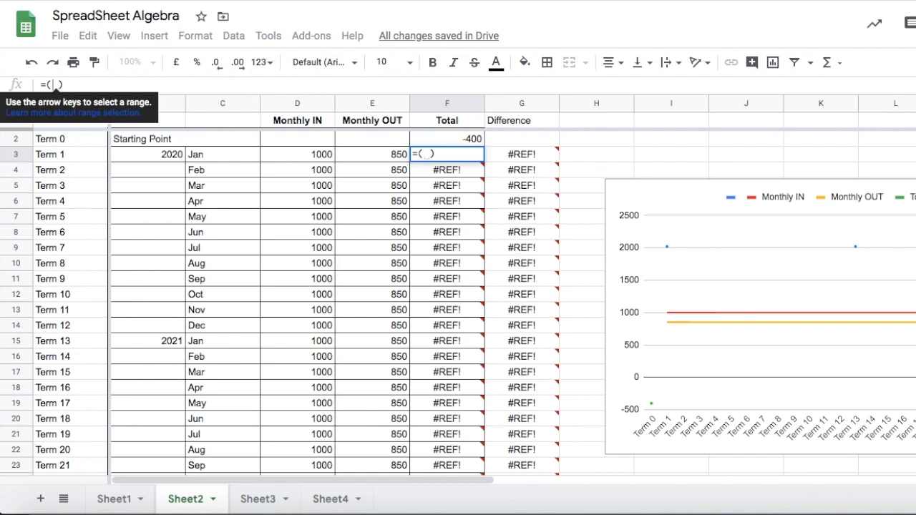
click(291, 160)
text(-)
click(365, 156)
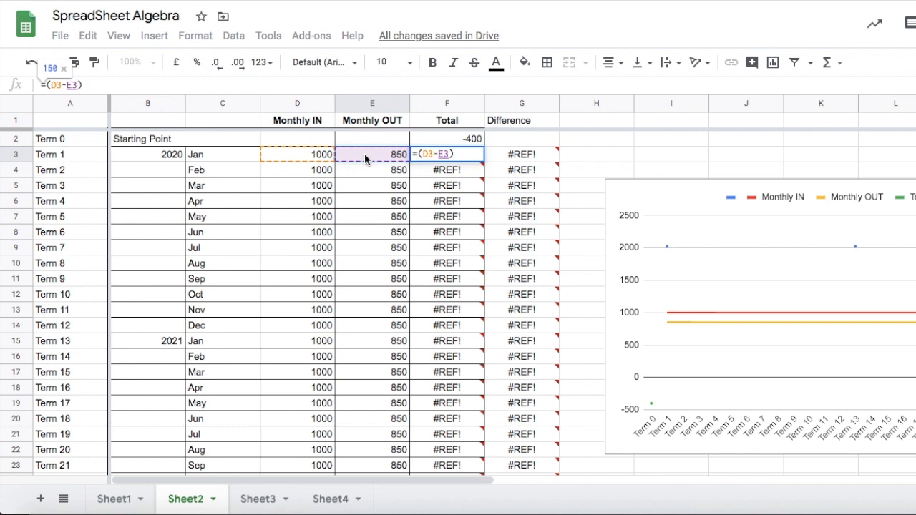
text(+)
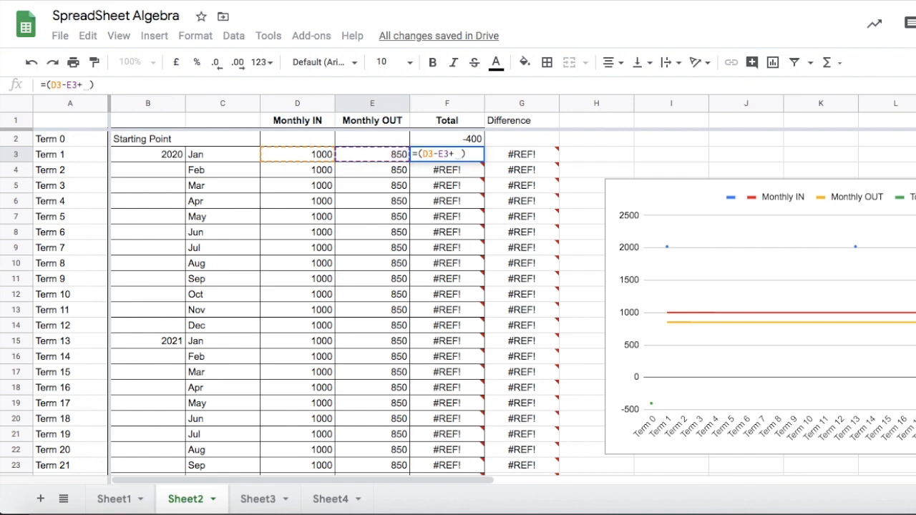
click(464, 141)
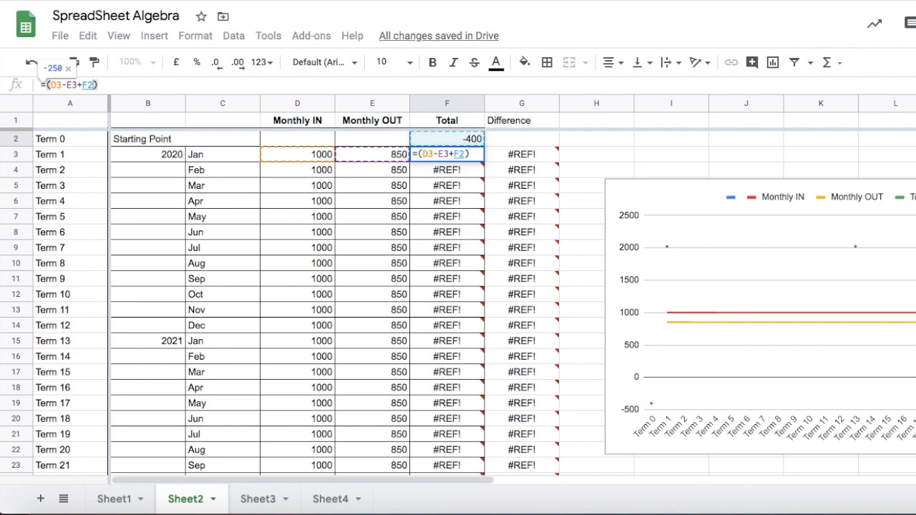
key(Return)
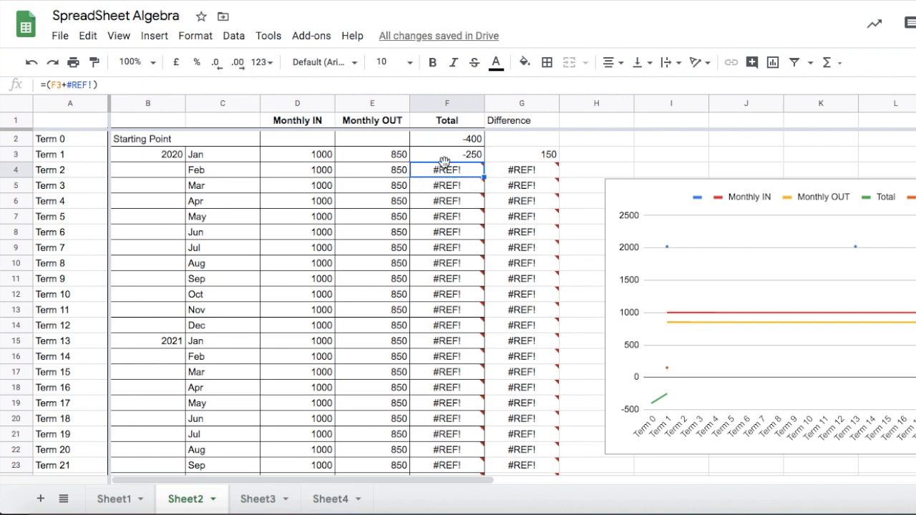
Fill the F3 Total formula down the rest of the Total column.
click(444, 156)
drag(484, 161, 477, 311)
scroll(476, 258, down, 4)
scroll(477, 311, up, 4)
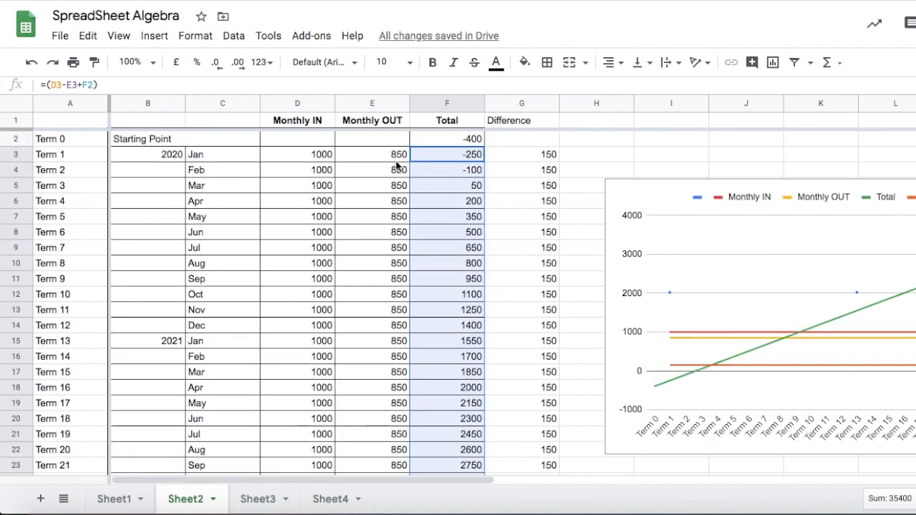
click(429, 157)
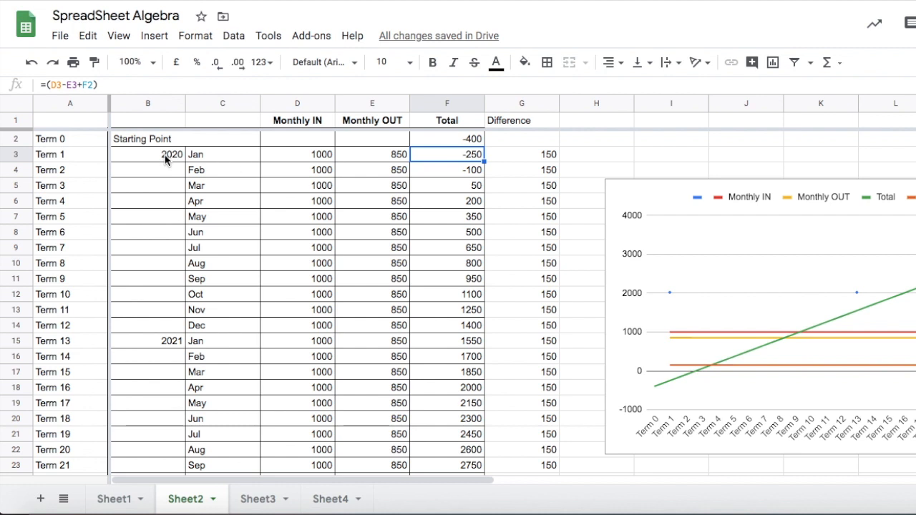
Set the starting-point Total in F2 to 1600.
click(450, 143)
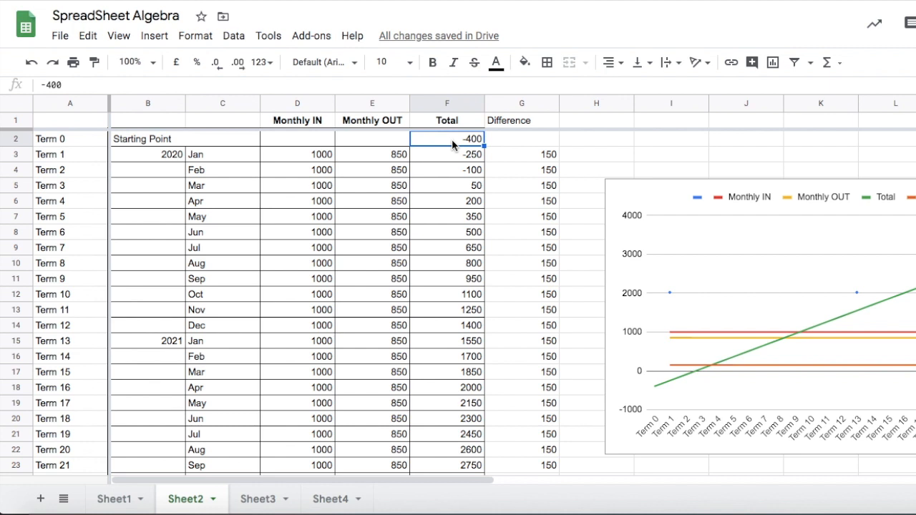
text(100)
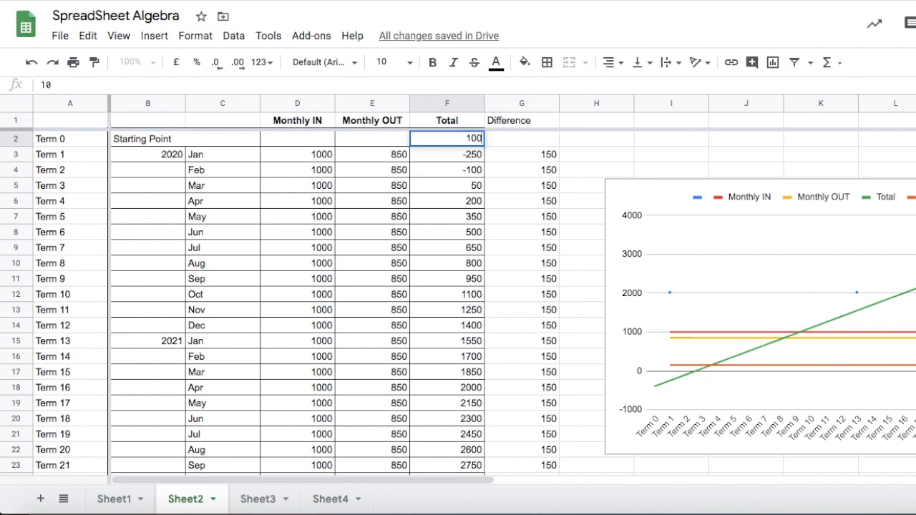
key(BackSpace)
key(BackSpace)
text(600)
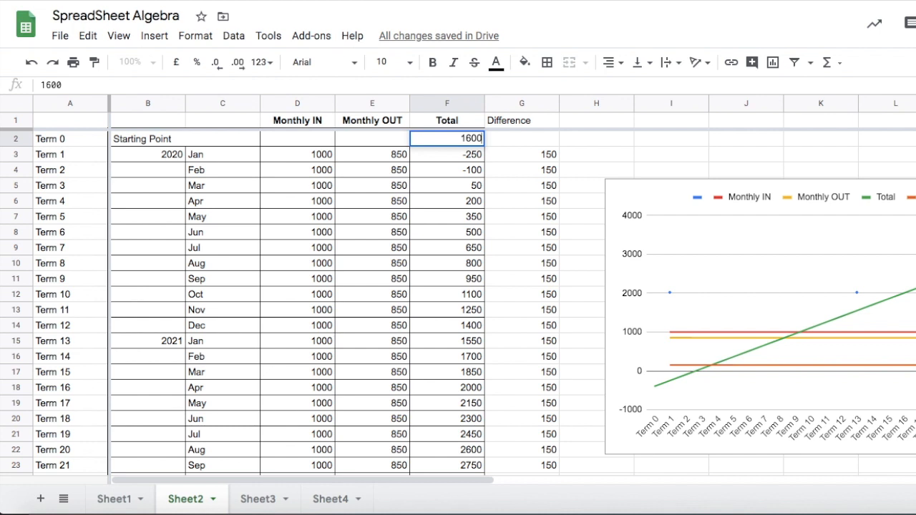
key(Return)
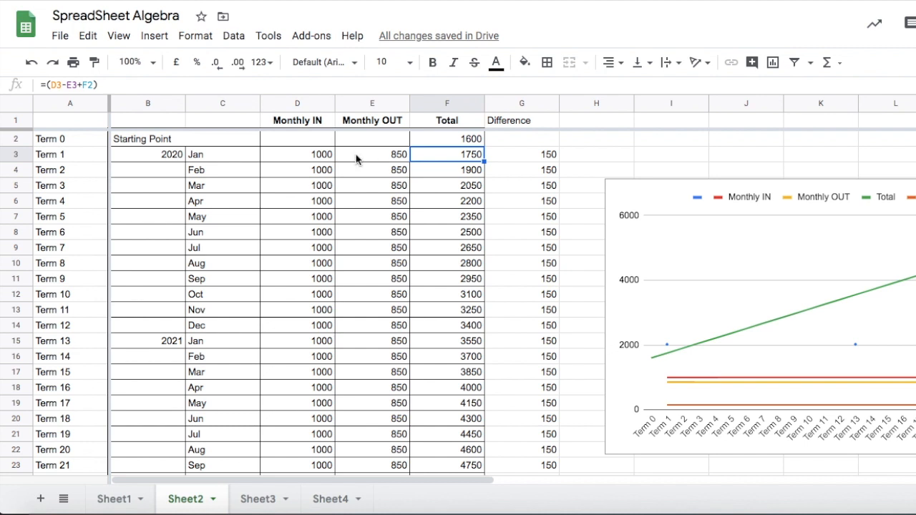
Set Monthly IN to 2000 for Term 2 (Feb) and 750 for Term 4 (Apr).
click(308, 174)
text(2000)
click(319, 202)
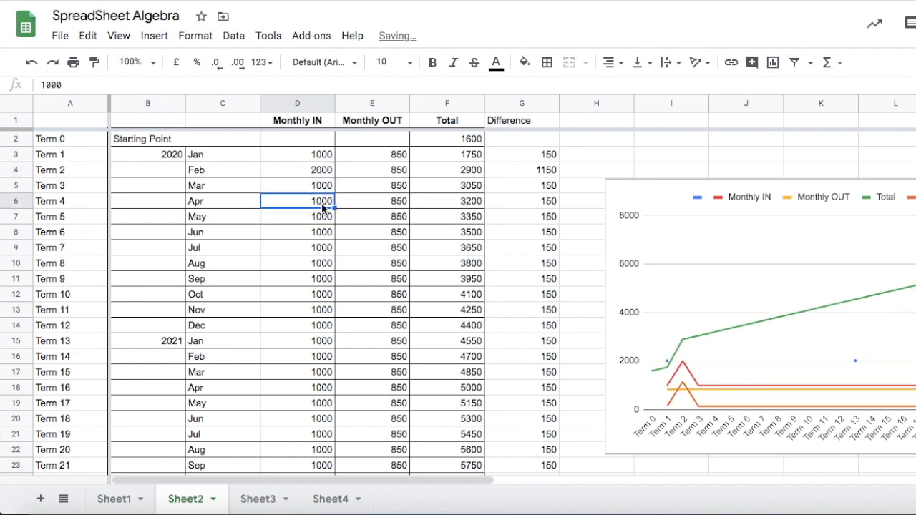
key(BackSpace)
text(750)
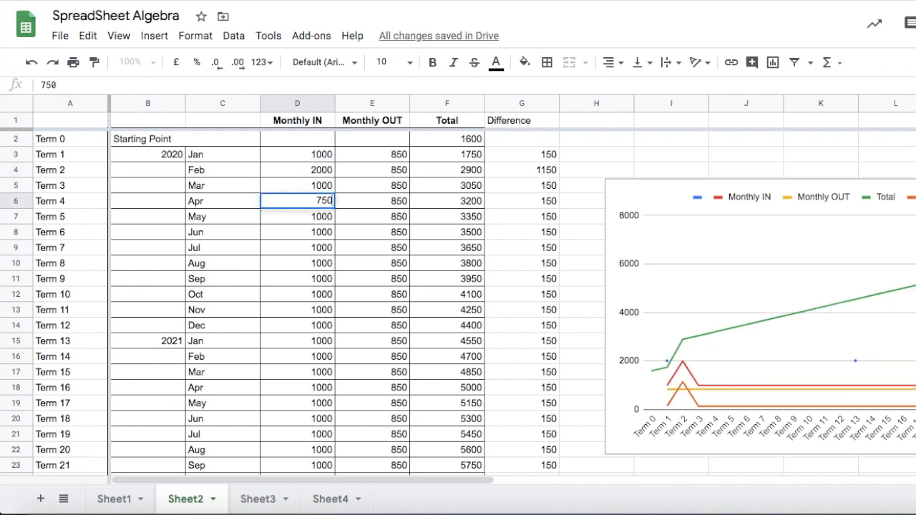
key(Return)
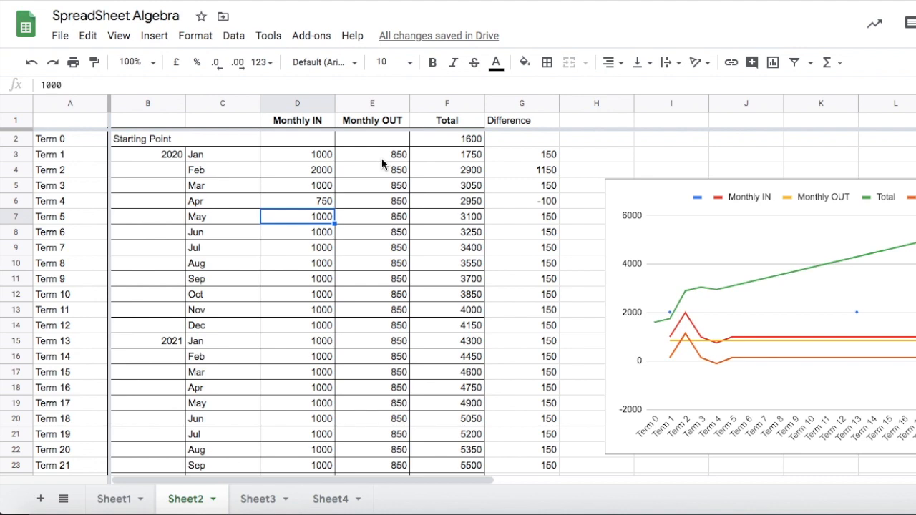
Set Monthly OUT for Terms 1 to 3 to 600, 400 and 2000.
click(383, 158)
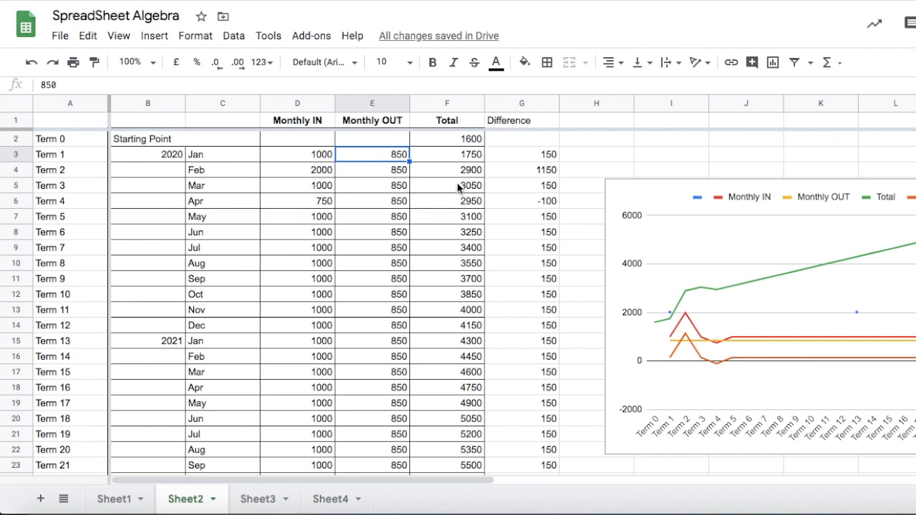
text(600)
key(Return)
text(400)
key(Return)
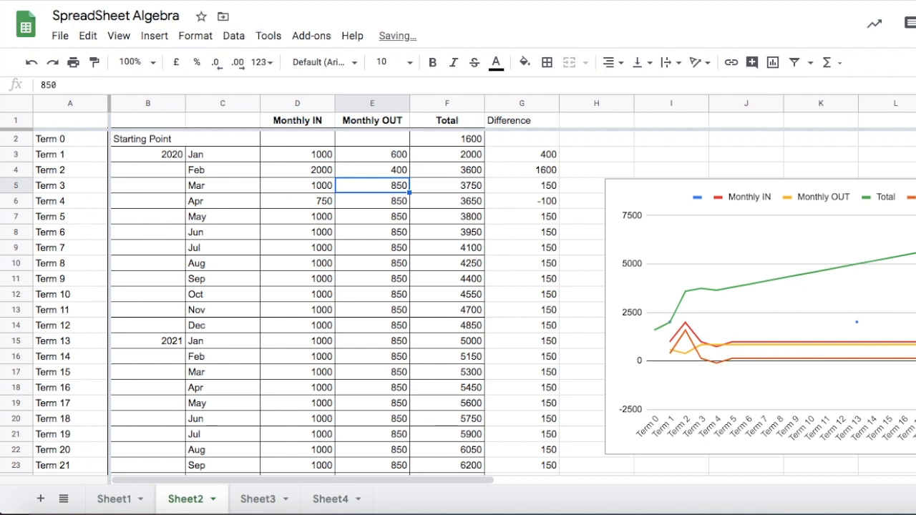
text(2000)
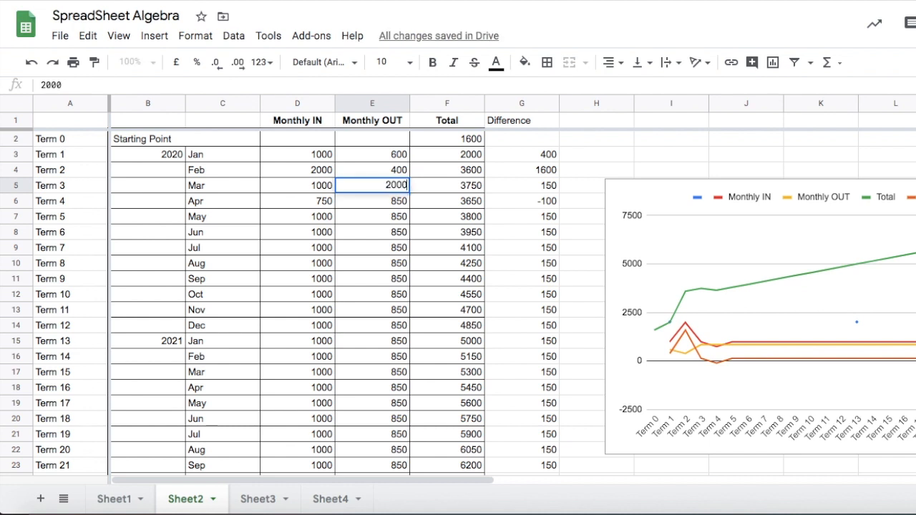
key(Return)
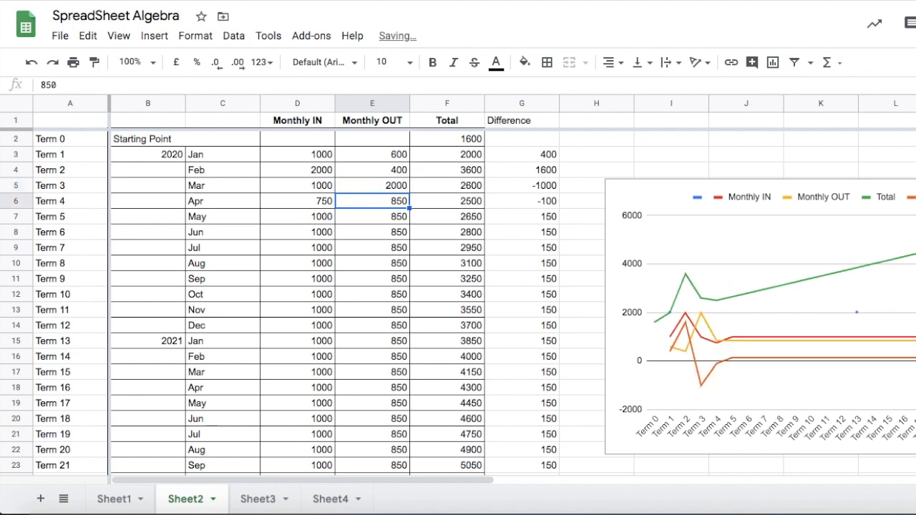